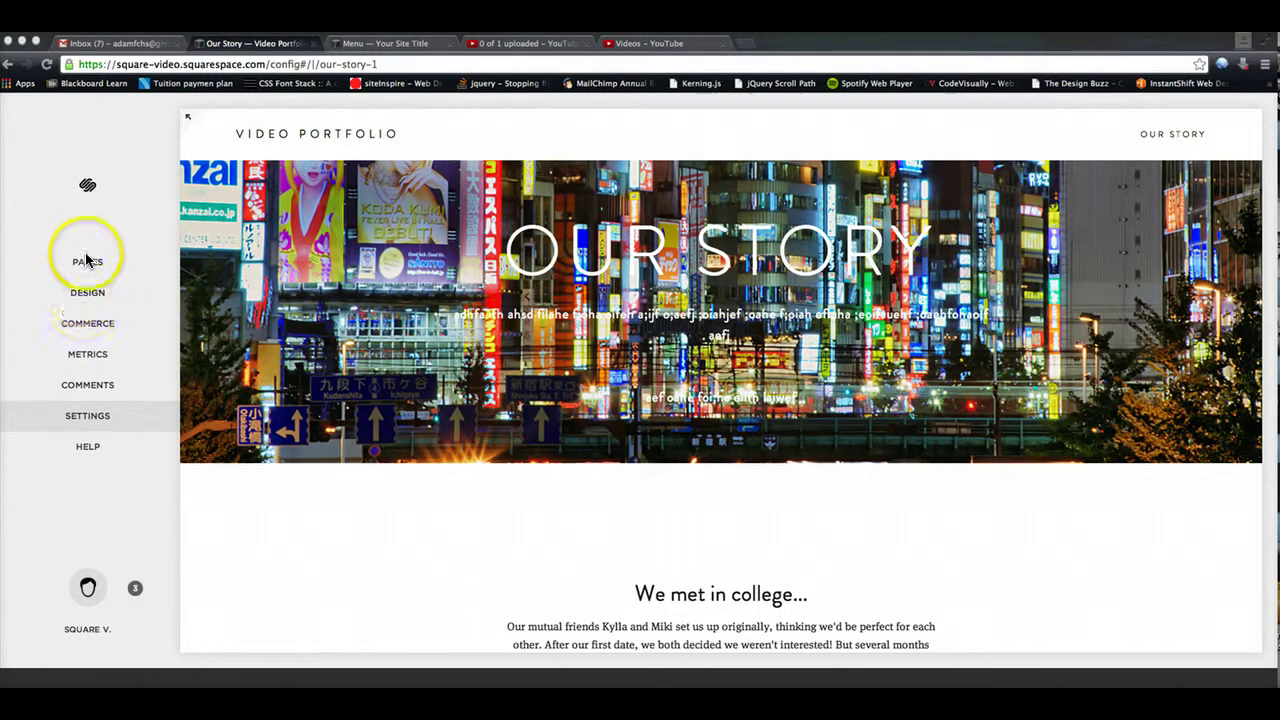
# Open the Design panel listing Logo & Title, Template, Style Editor and Custom CSS.
pyautogui.click(98, 293)
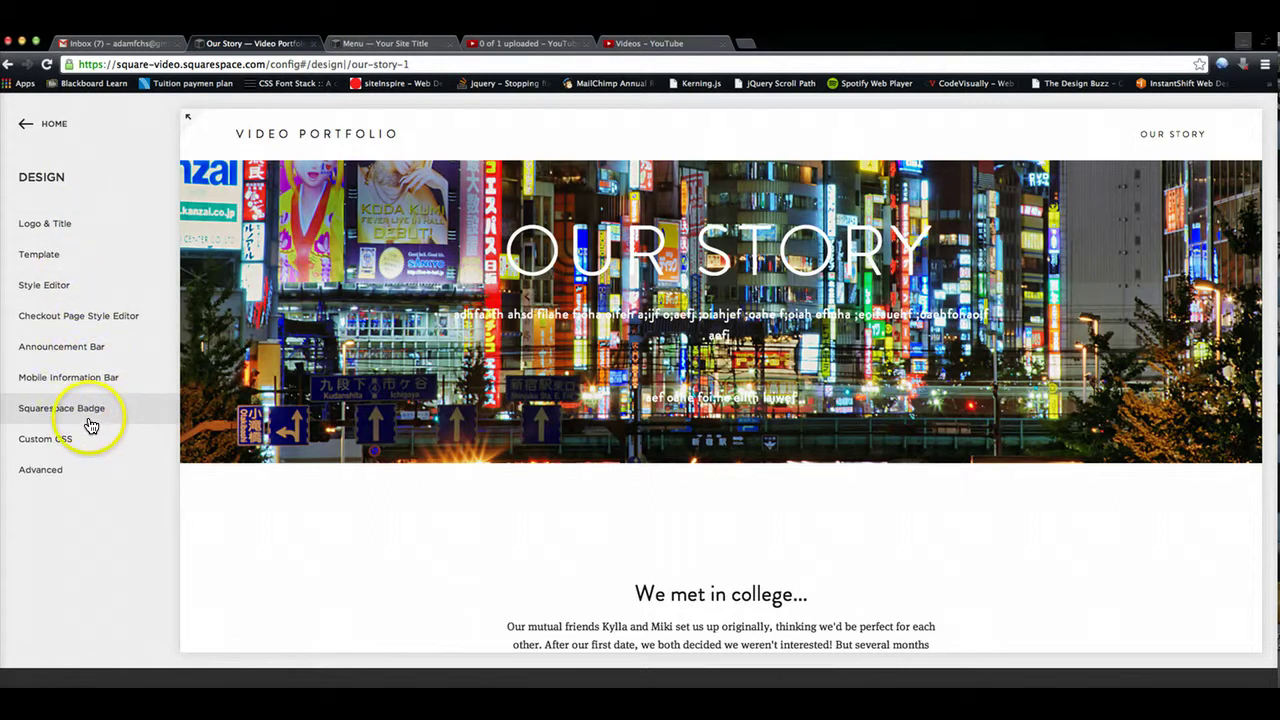
# In Logo & Title, change the site title from Video Portfolio to Video Test.
pyautogui.click(58, 236)
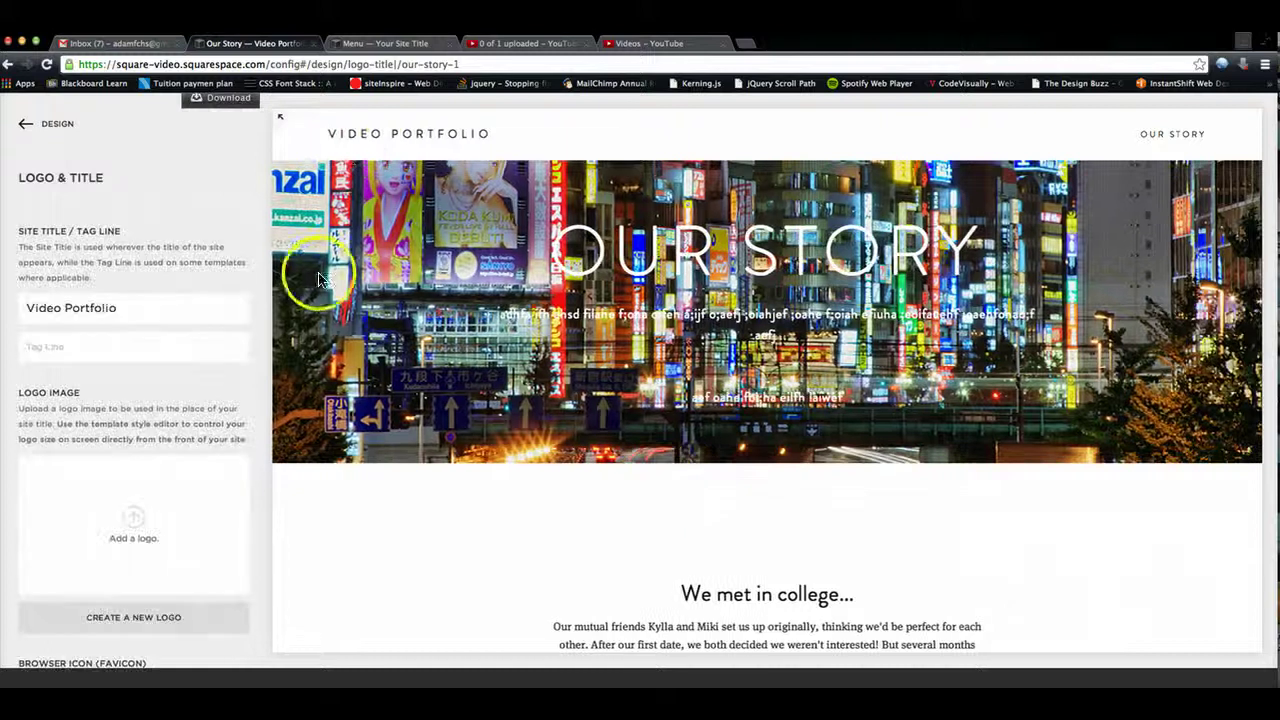
pyautogui.click(142, 311)
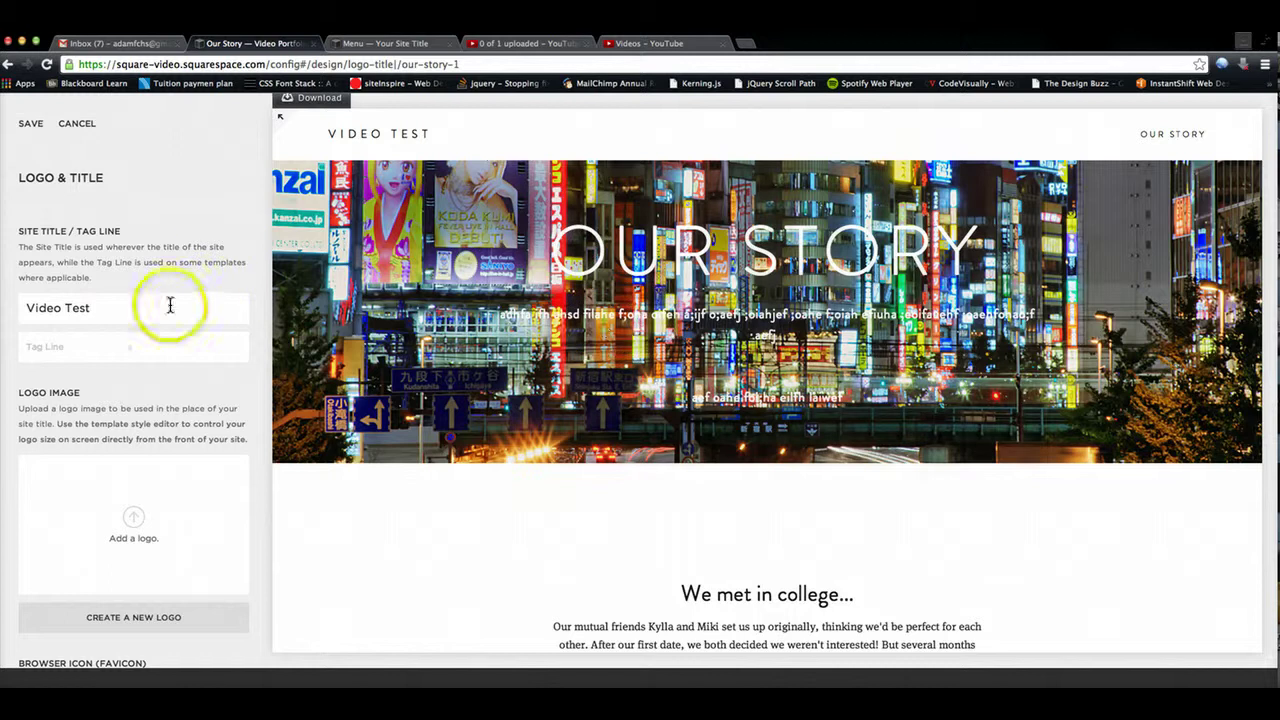
pyautogui.scroll(-1, 90, 515)
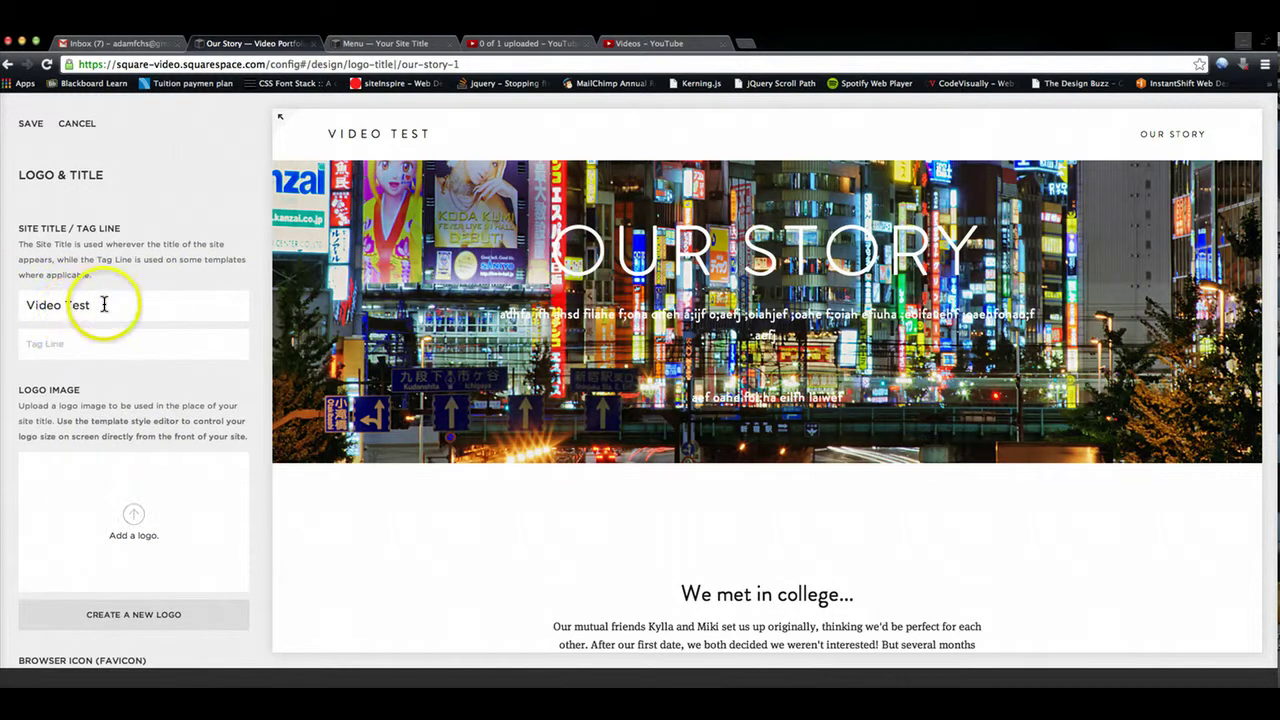
pyautogui.scroll(-3, 100, 308)
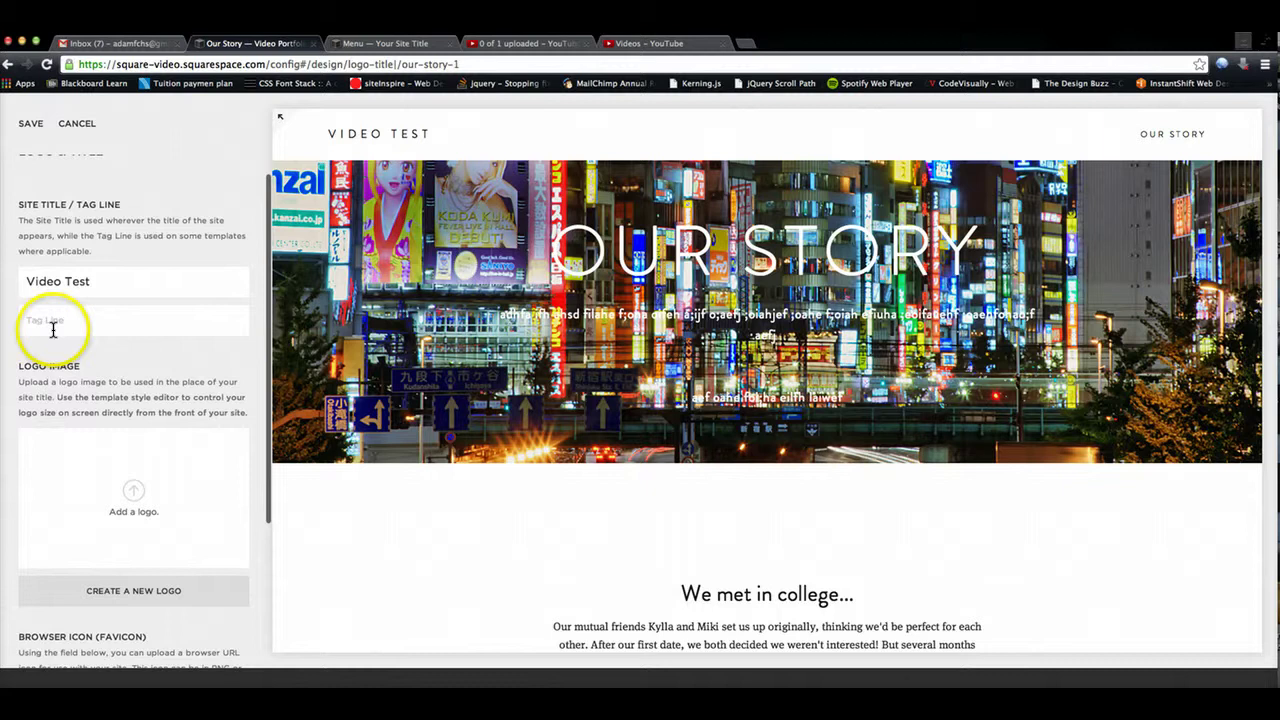
# Add a tag line beneath the Video Test site title.
pyautogui.click(76, 309)
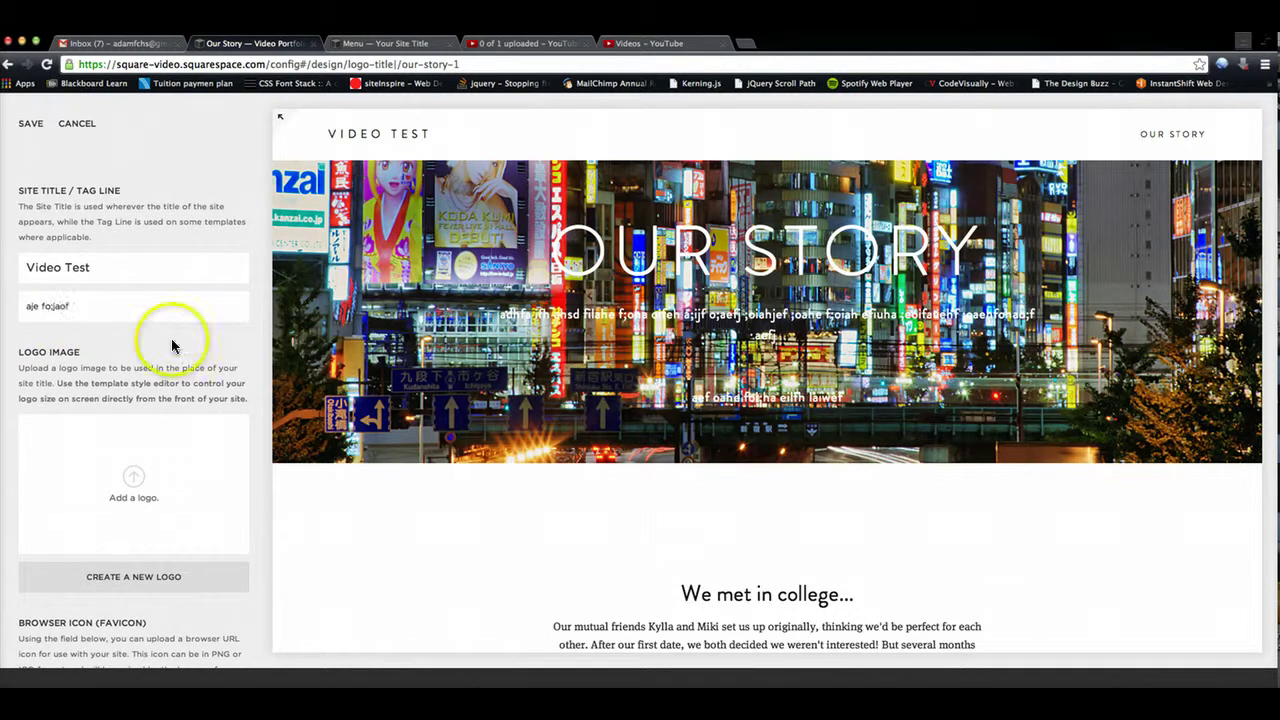
pyautogui.scroll(-3, 200, 375)
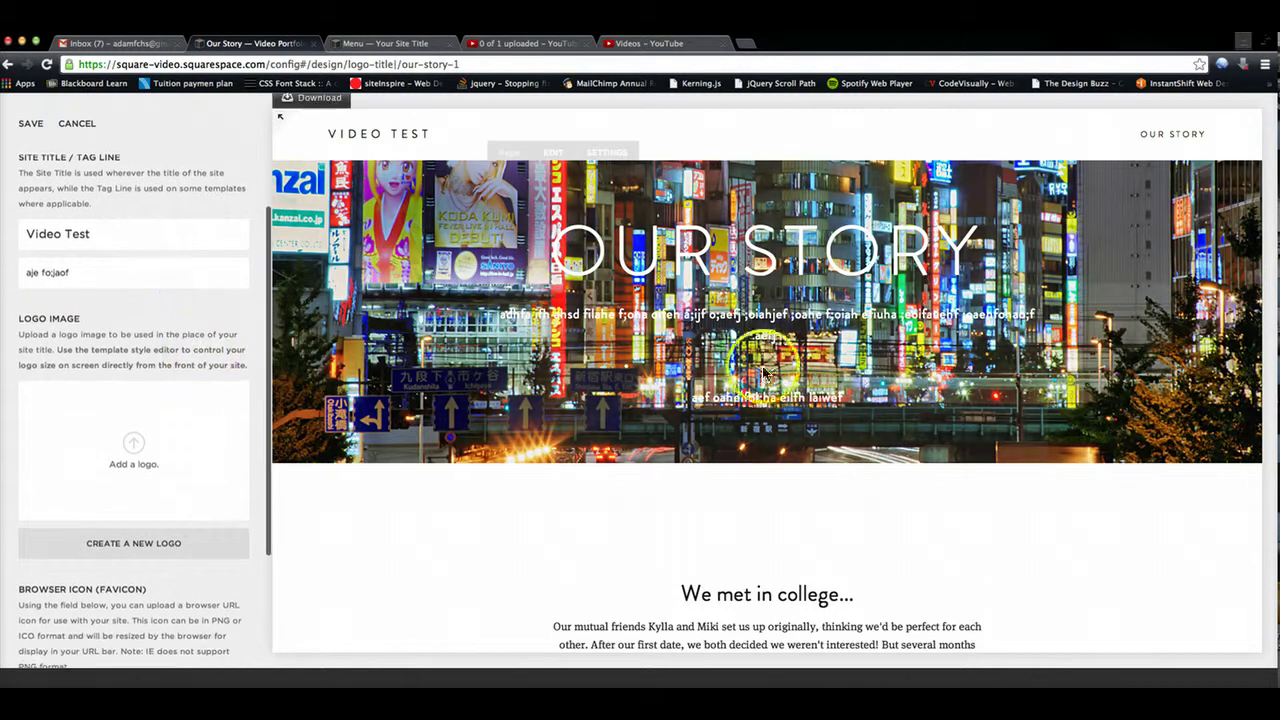
pyautogui.moveTo(663, 337)
pyautogui.moveTo(415, 152)
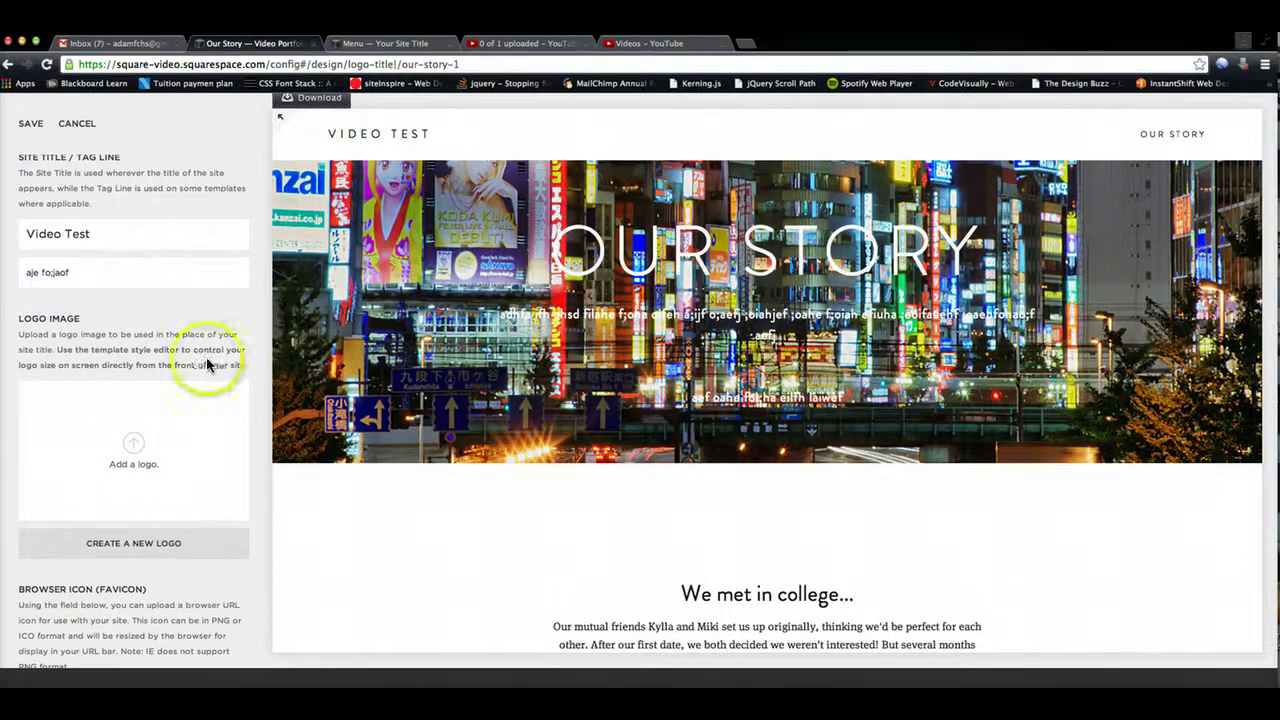
pyautogui.scroll(1, 175, 352)
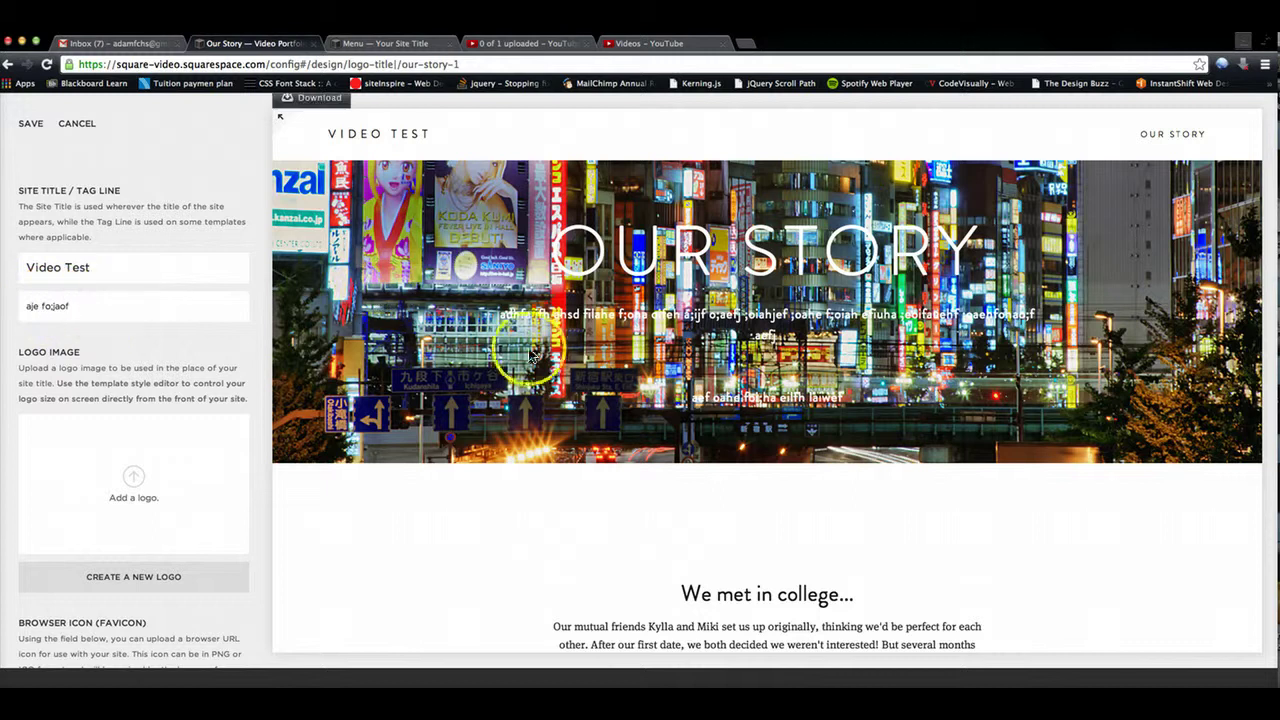
pyautogui.moveTo(490, 322)
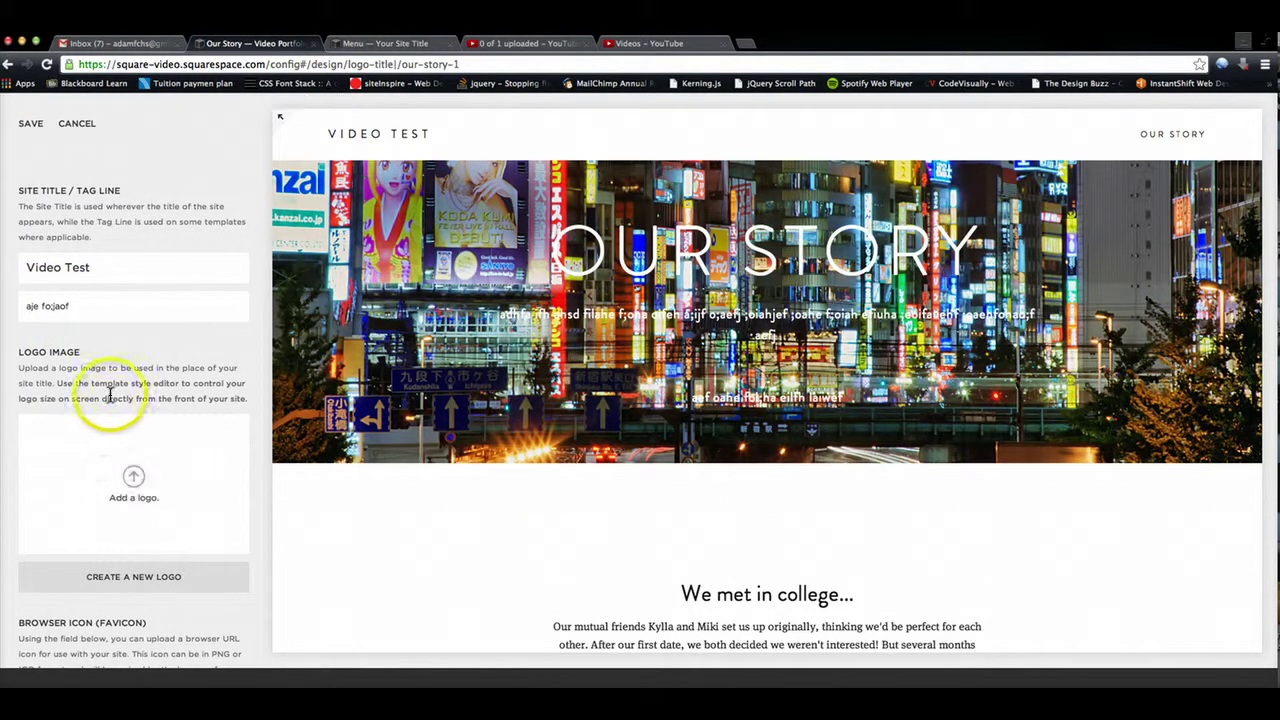
# Browse Desktop images for a logo, previewing dancers.jpg, san-franc.jpg and a screenshot.
pyautogui.scroll(-1, 110, 400)
pyautogui.click(133, 431)
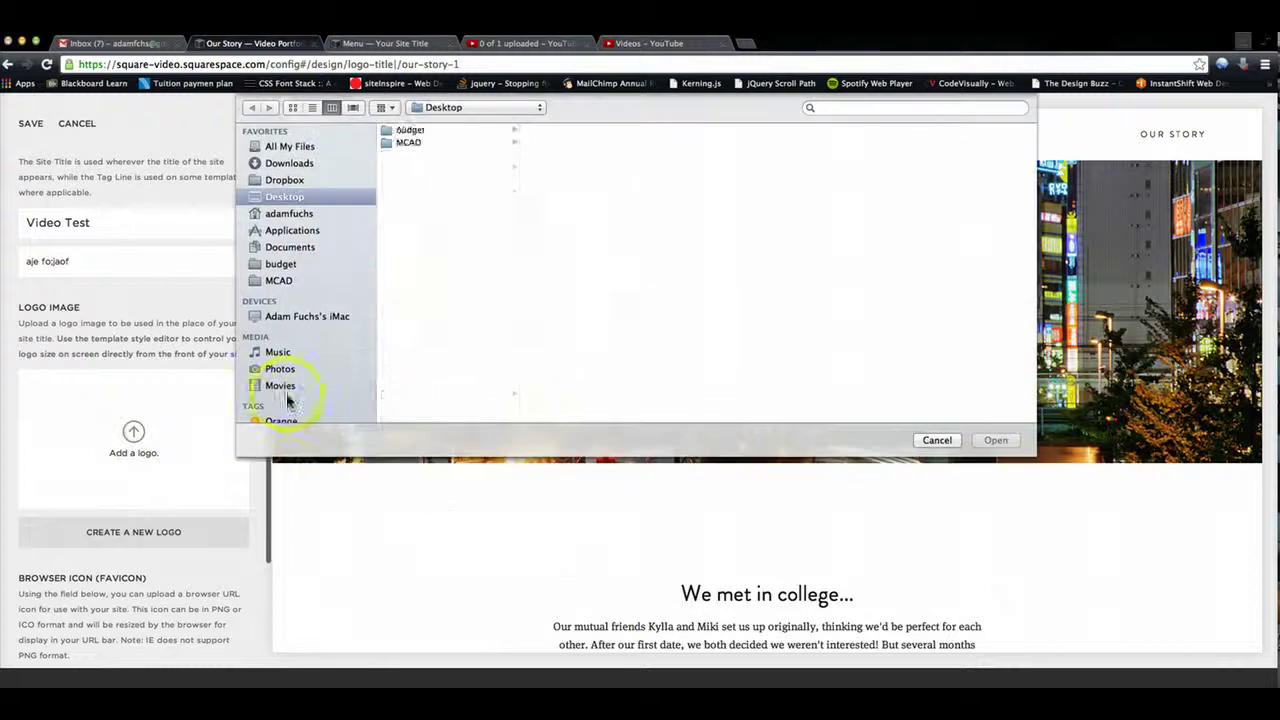
pyautogui.scroll(-5, 430, 352)
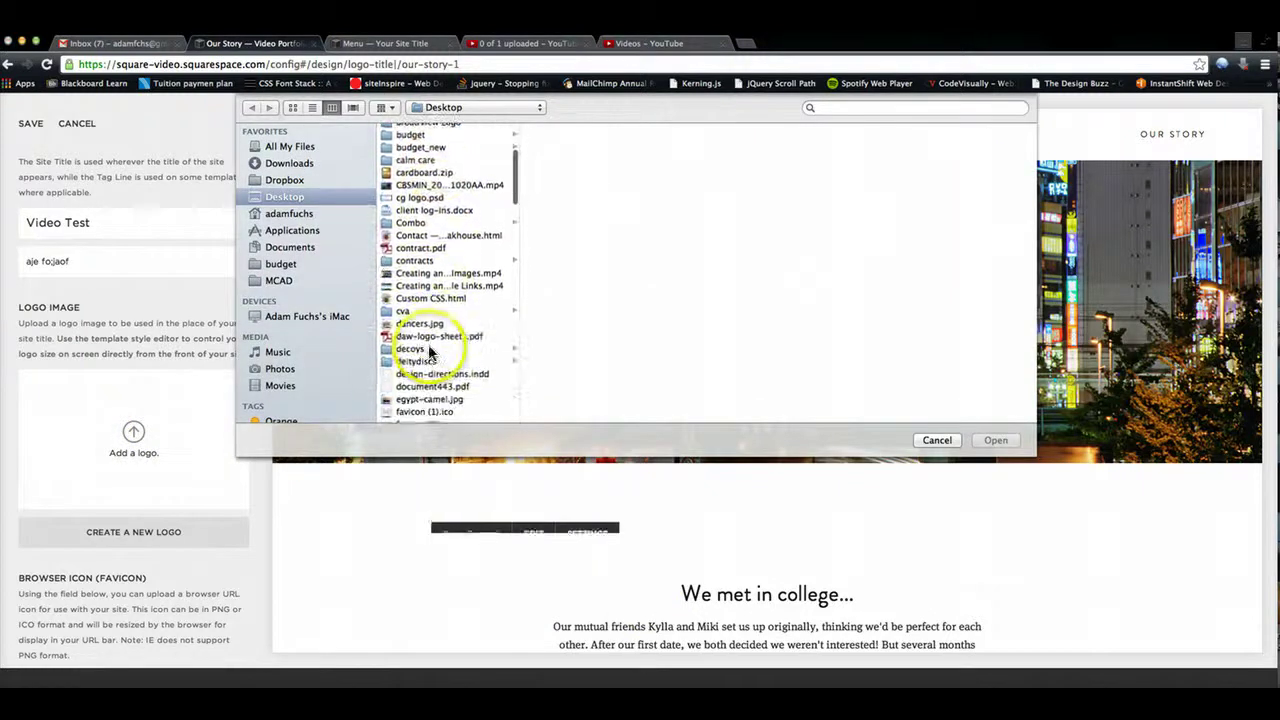
pyautogui.scroll(-3, 430, 352)
pyautogui.click(420, 272)
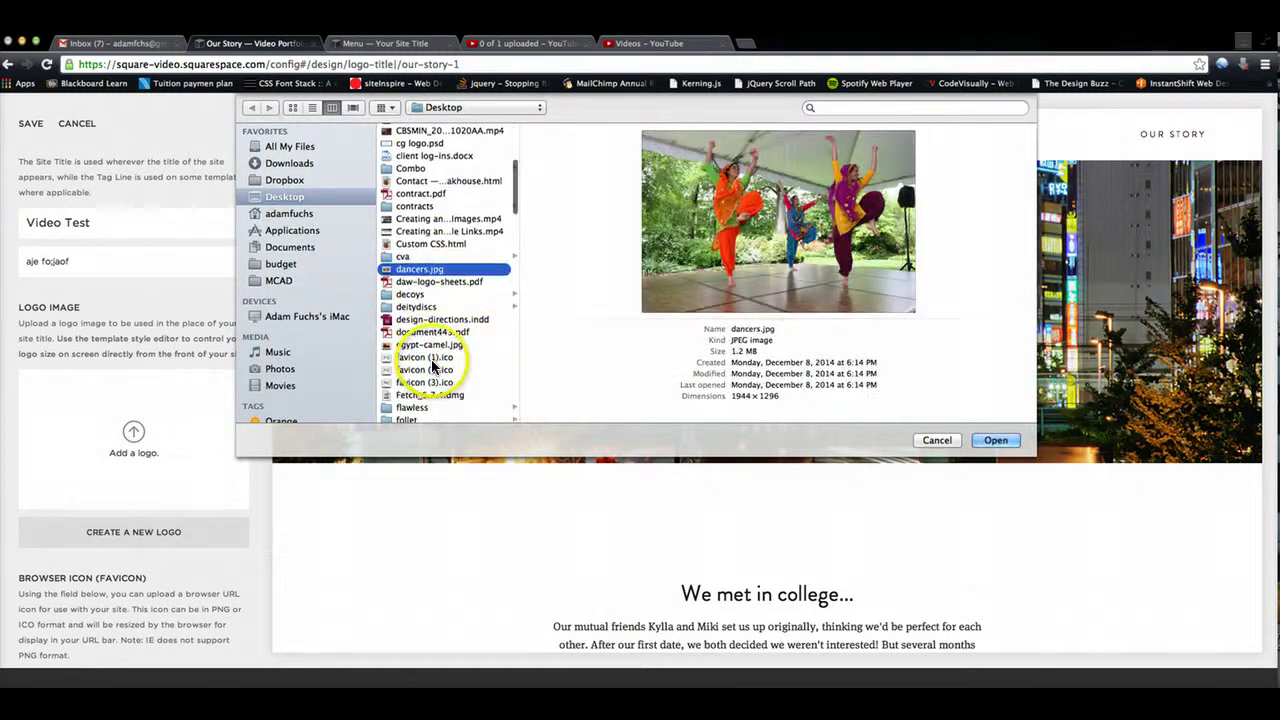
pyautogui.scroll(-10, 432, 366)
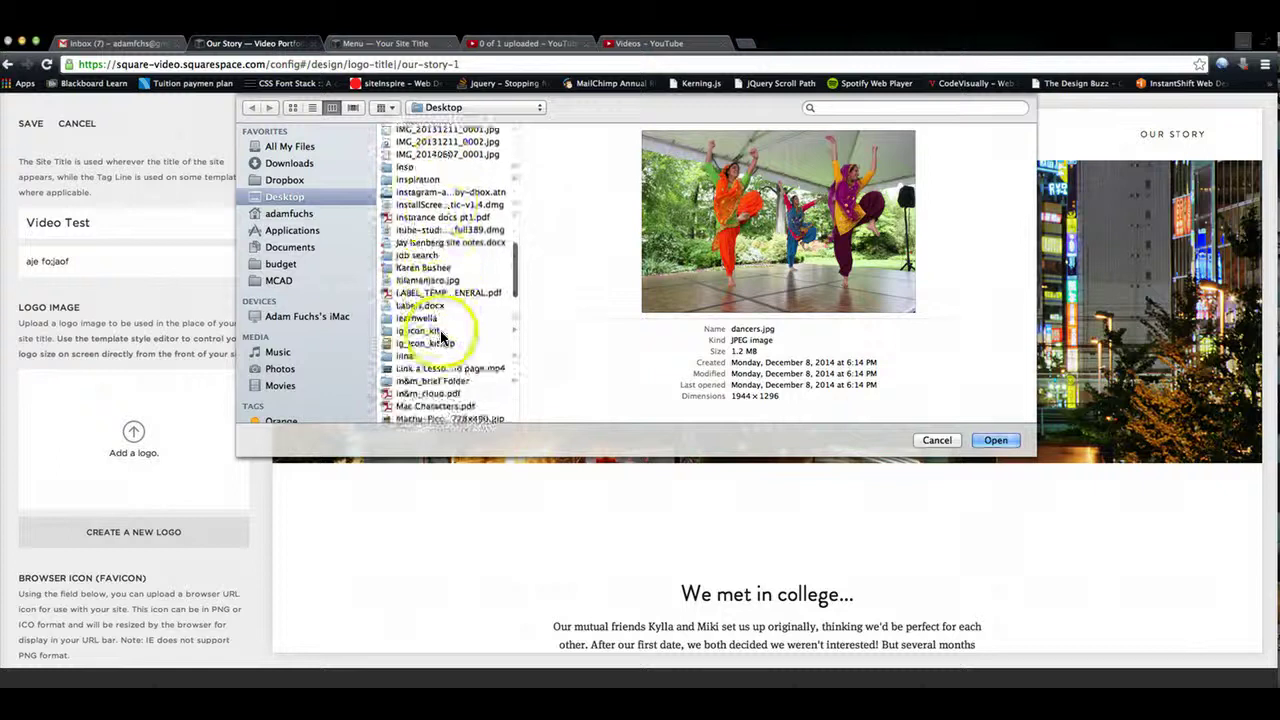
pyautogui.scroll(-5, 441, 336)
pyautogui.scroll(-3, 449, 295)
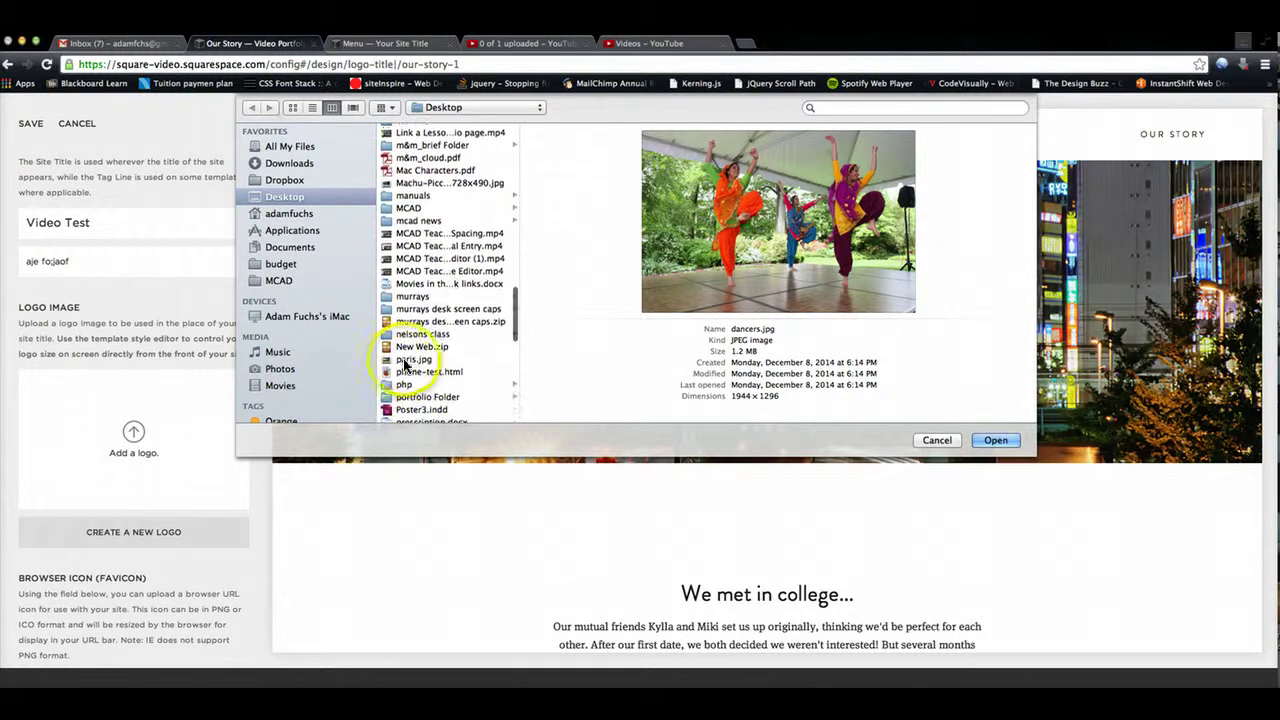
pyautogui.scroll(-4, 410, 360)
pyautogui.scroll(-3, 408, 363)
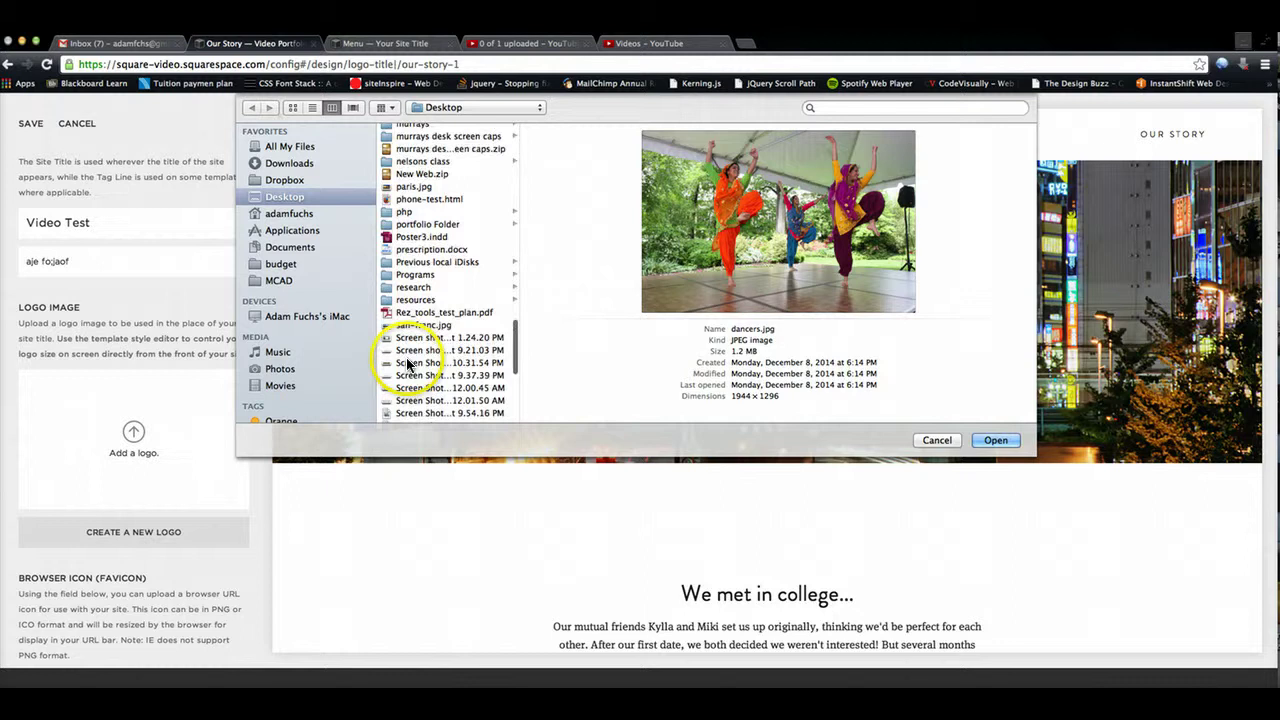
pyautogui.click(425, 317)
pyautogui.scroll(-1, 434, 347)
pyautogui.scroll(-2, 434, 341)
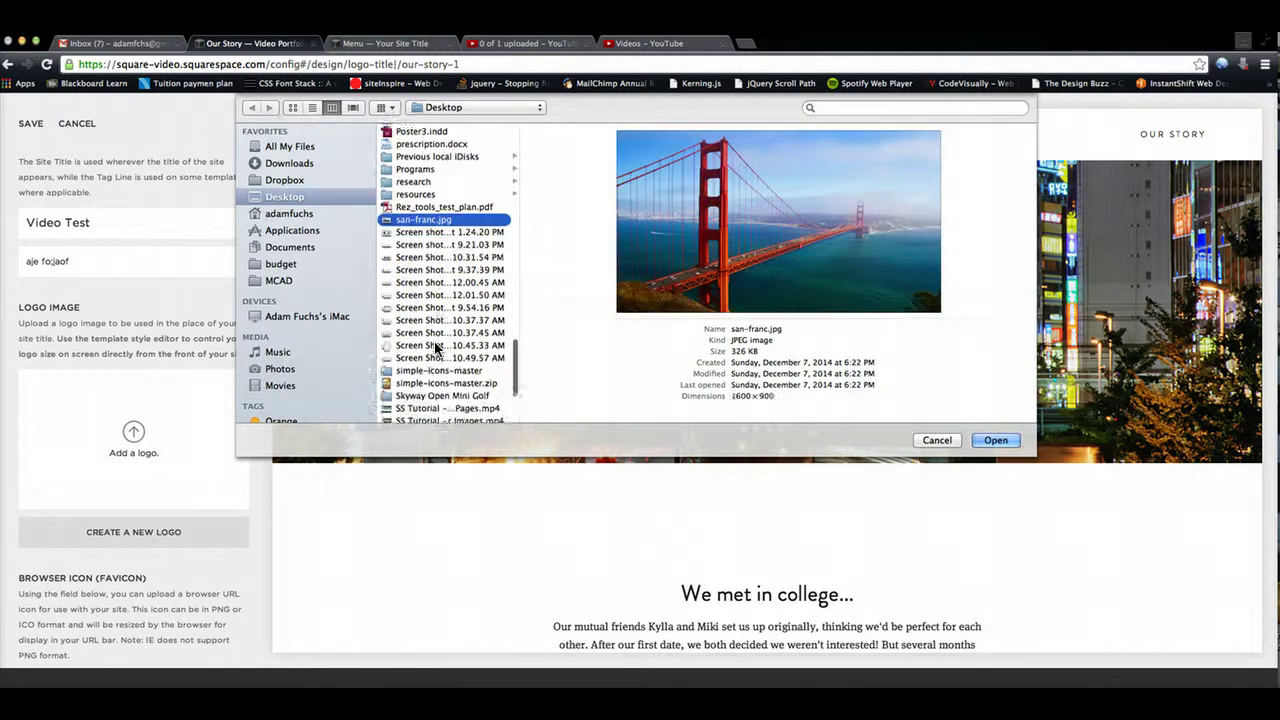
pyautogui.click(432, 342)
pyautogui.scroll(-4, 431, 343)
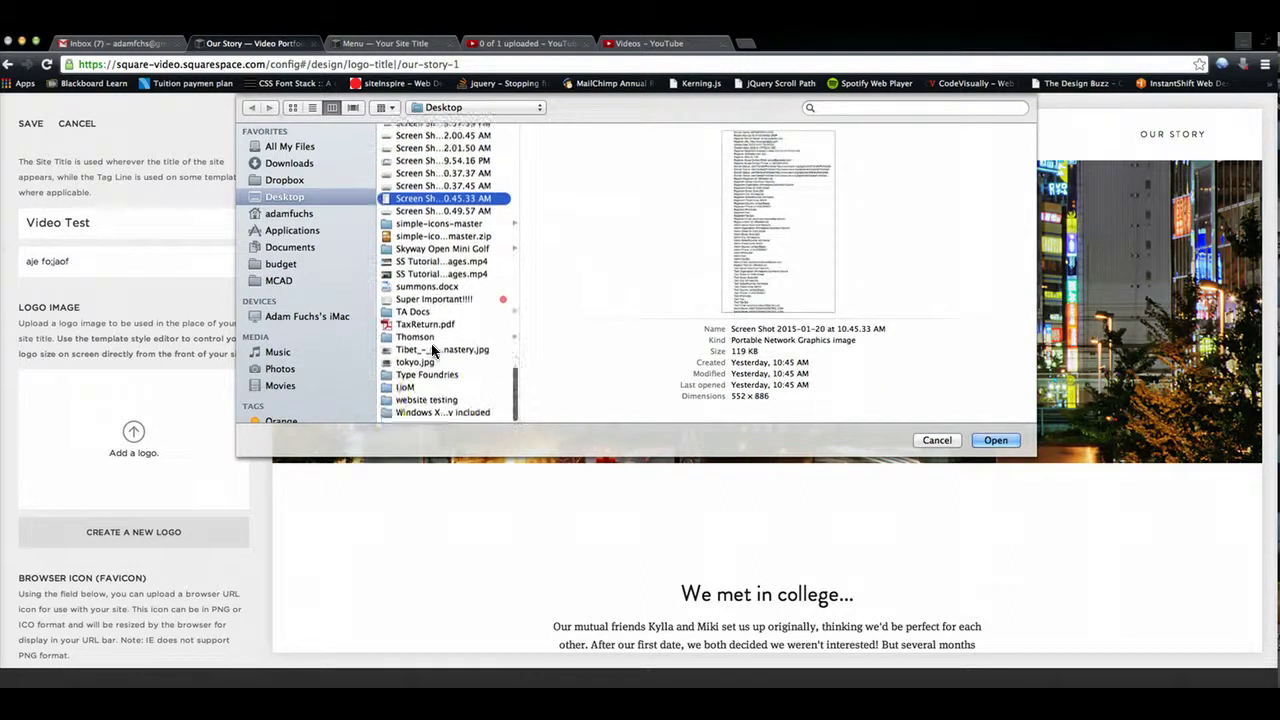
# Upload tokyo.jpg as the site's logo image and let it finish processing.
pyautogui.click(425, 366)
pyautogui.click(1022, 447)
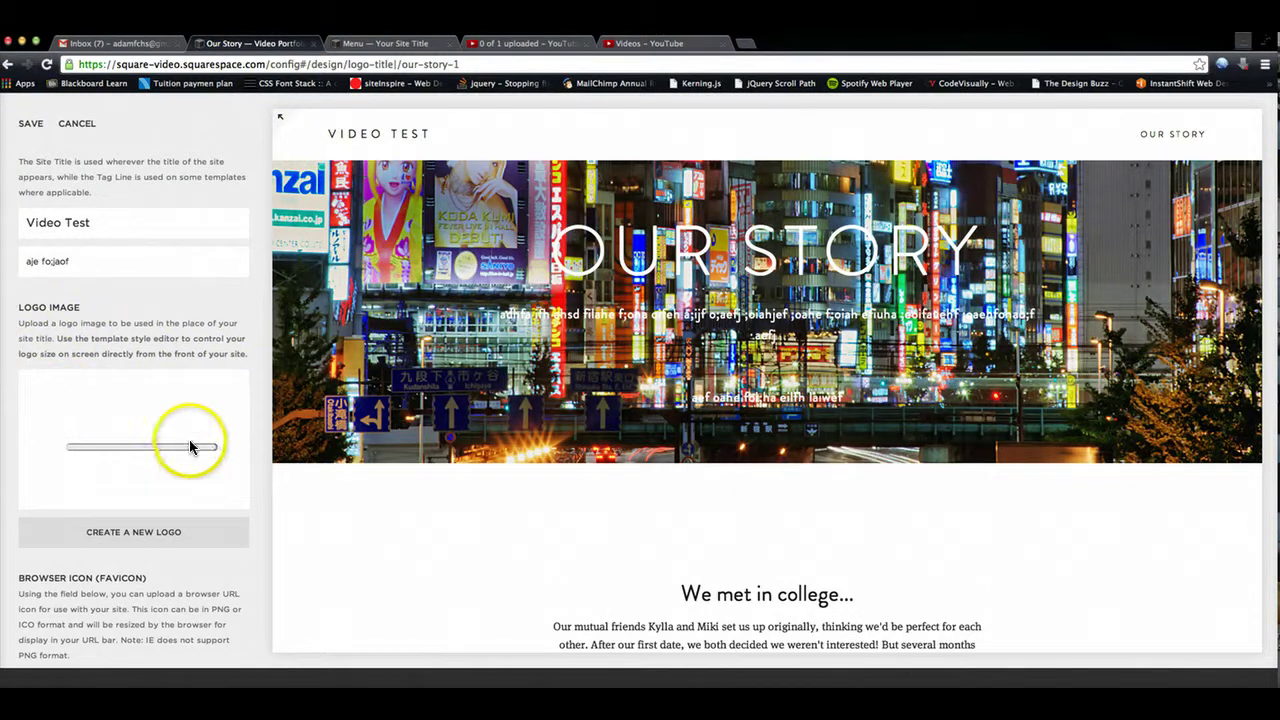
pyautogui.scroll(-1, 225, 350)
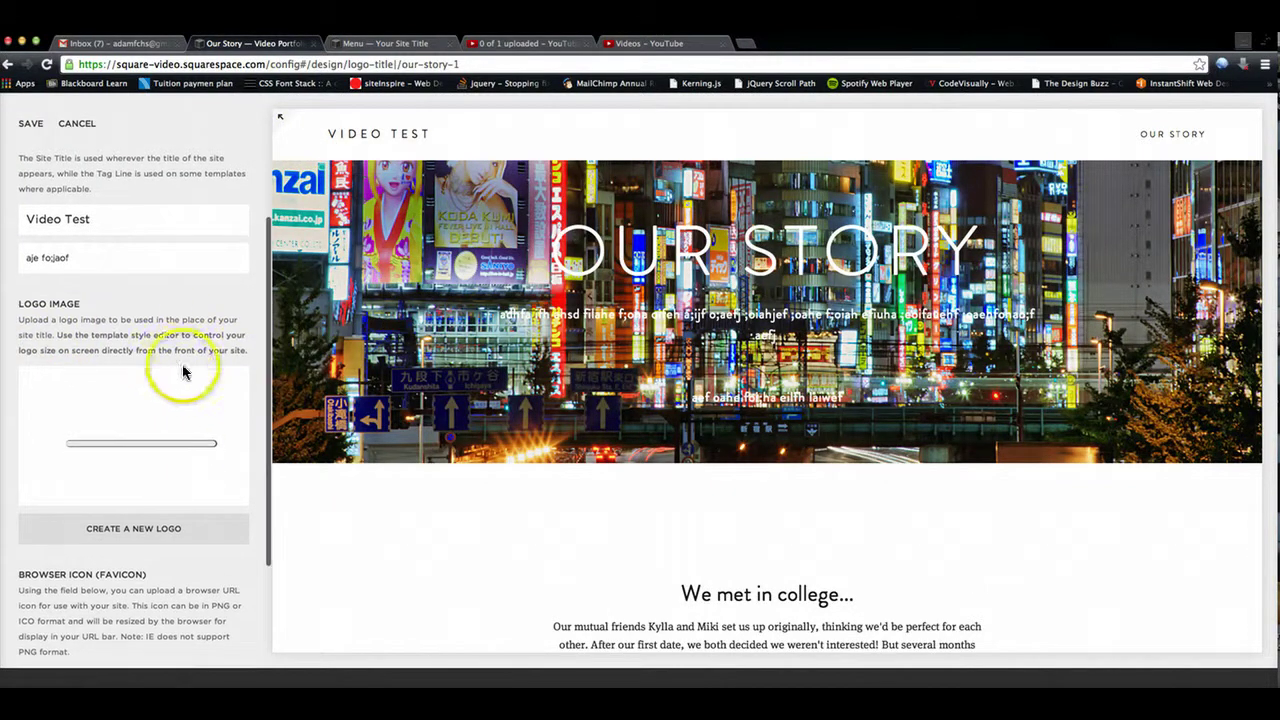
pyautogui.scroll(-5, 178, 333)
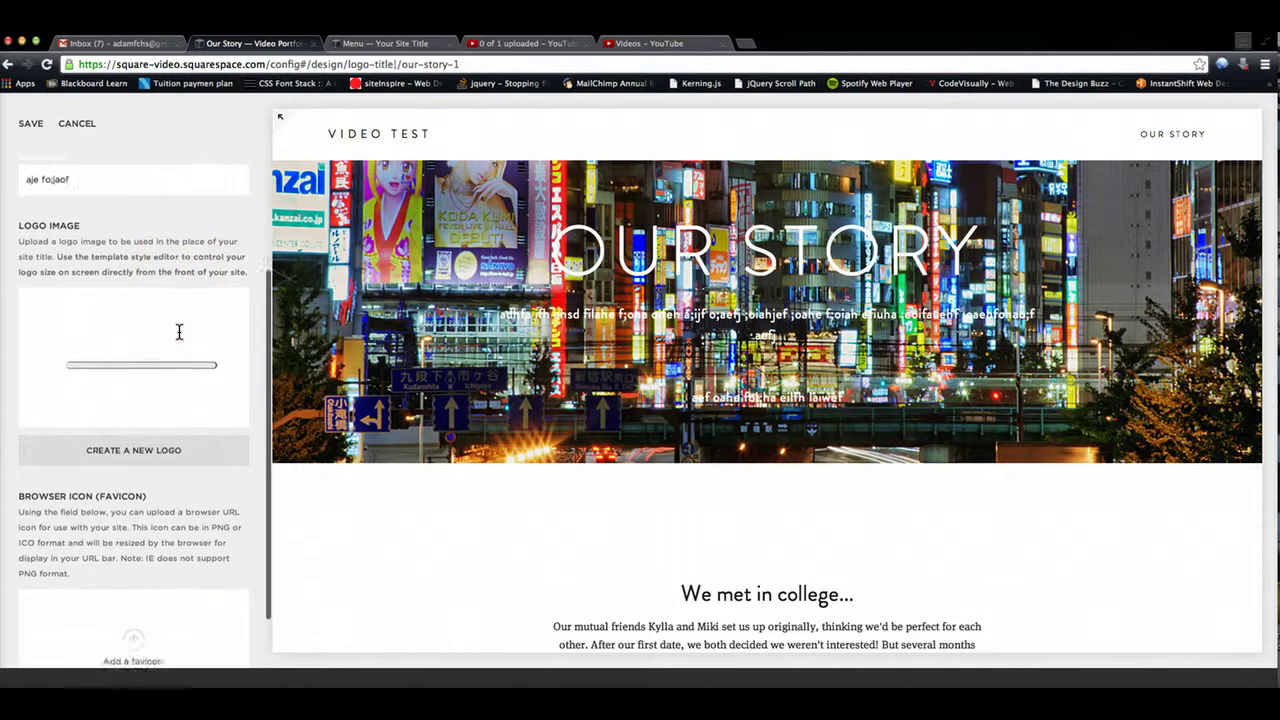
pyautogui.click(194, 377)
pyautogui.click(137, 283)
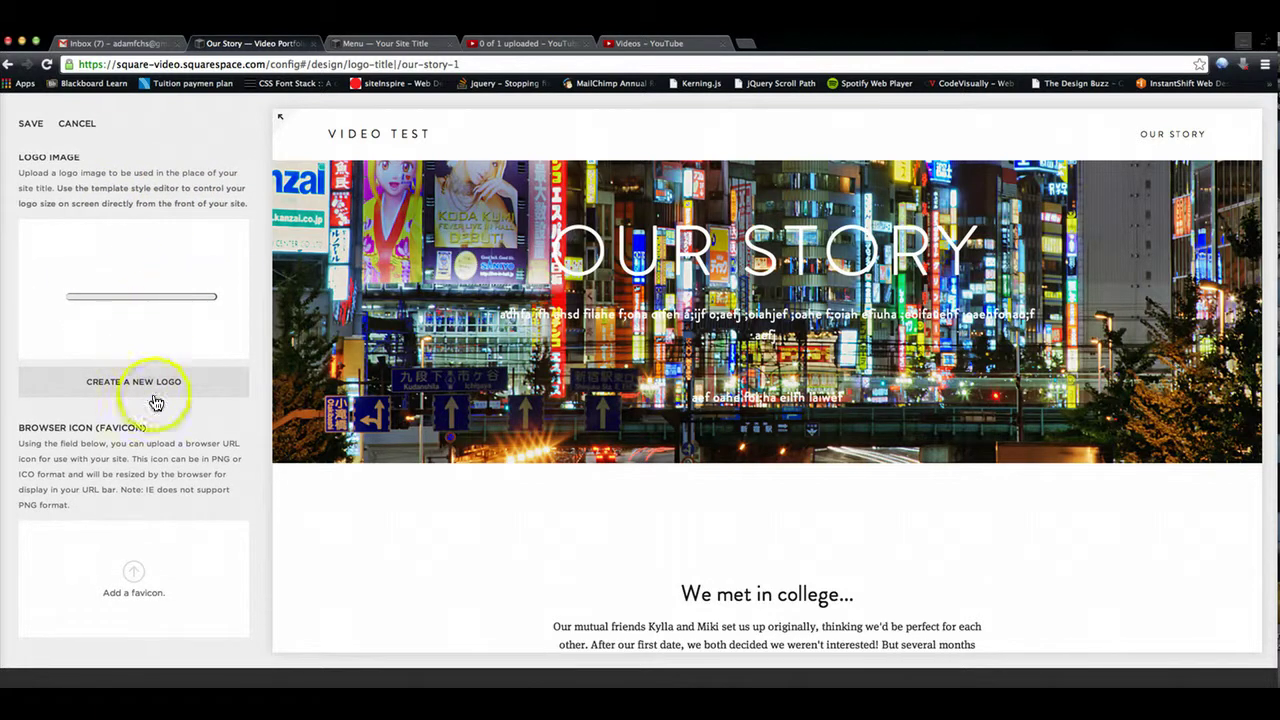
pyautogui.click(133, 576)
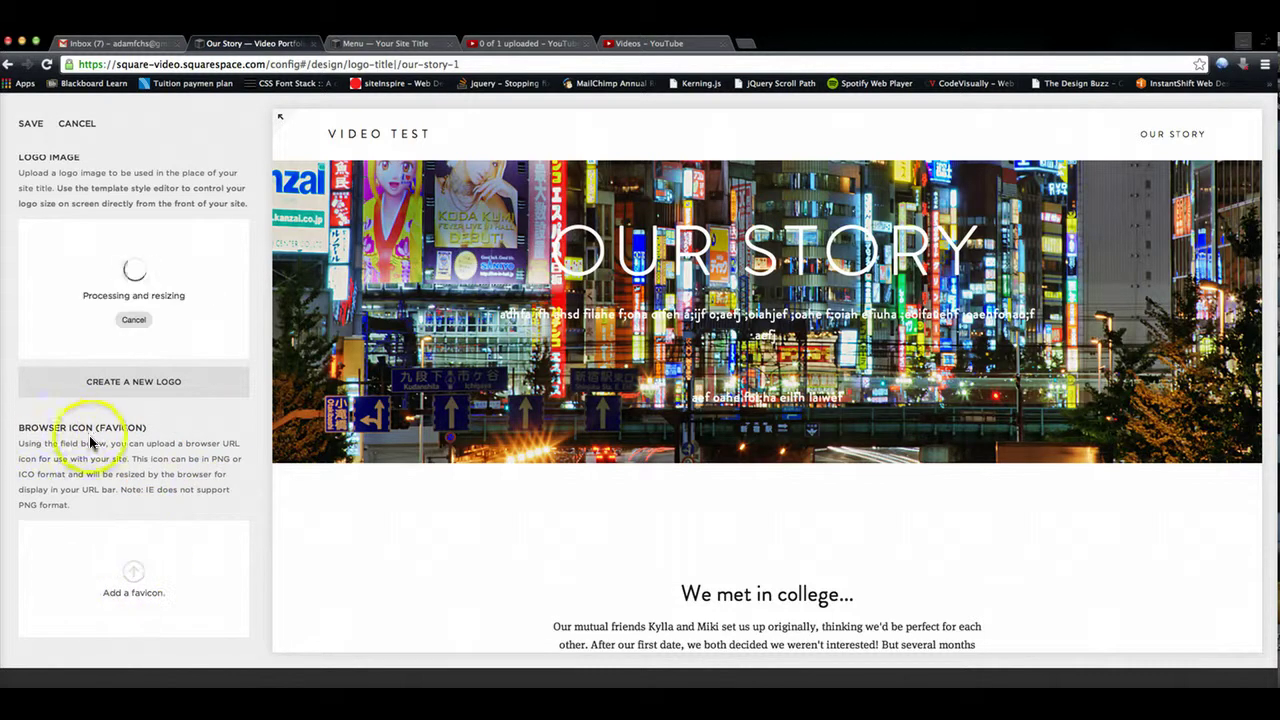
pyautogui.click(134, 573)
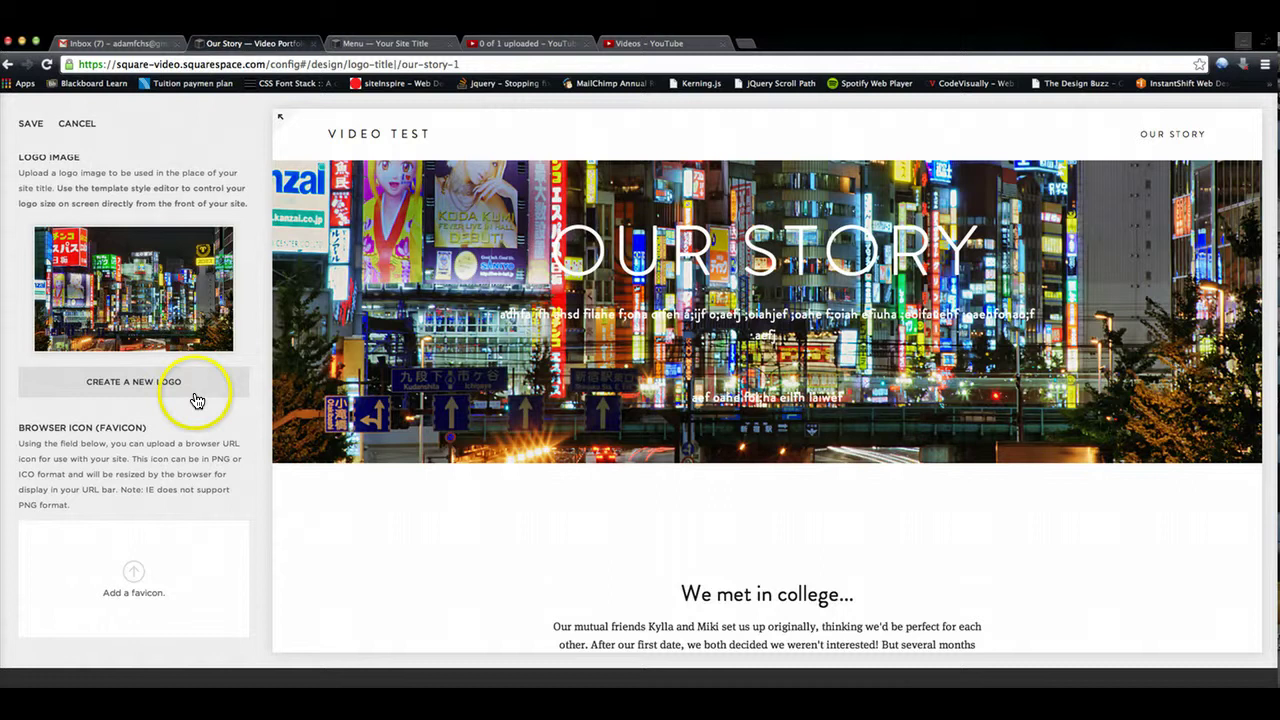
# Start a browser icon upload and scroll through the Desktop files for an icon.
pyautogui.click(135, 578)
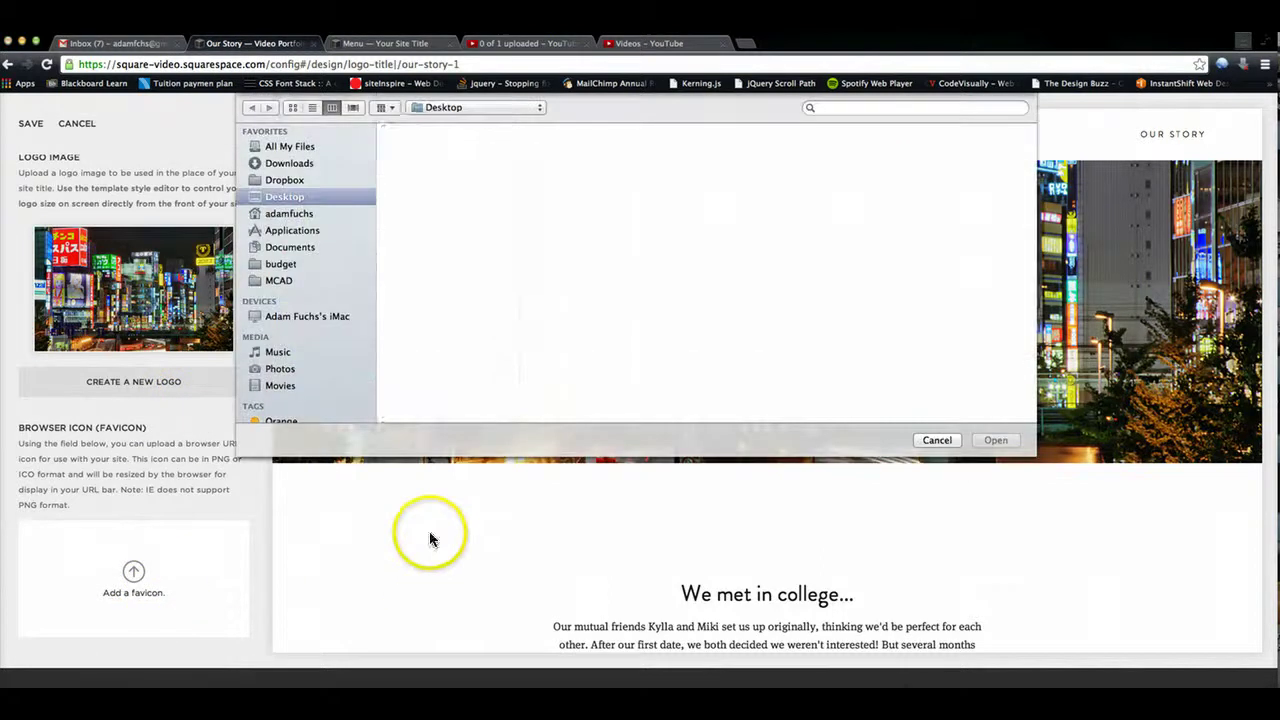
pyautogui.scroll(-10, 435, 330)
pyautogui.scroll(-10, 435, 335)
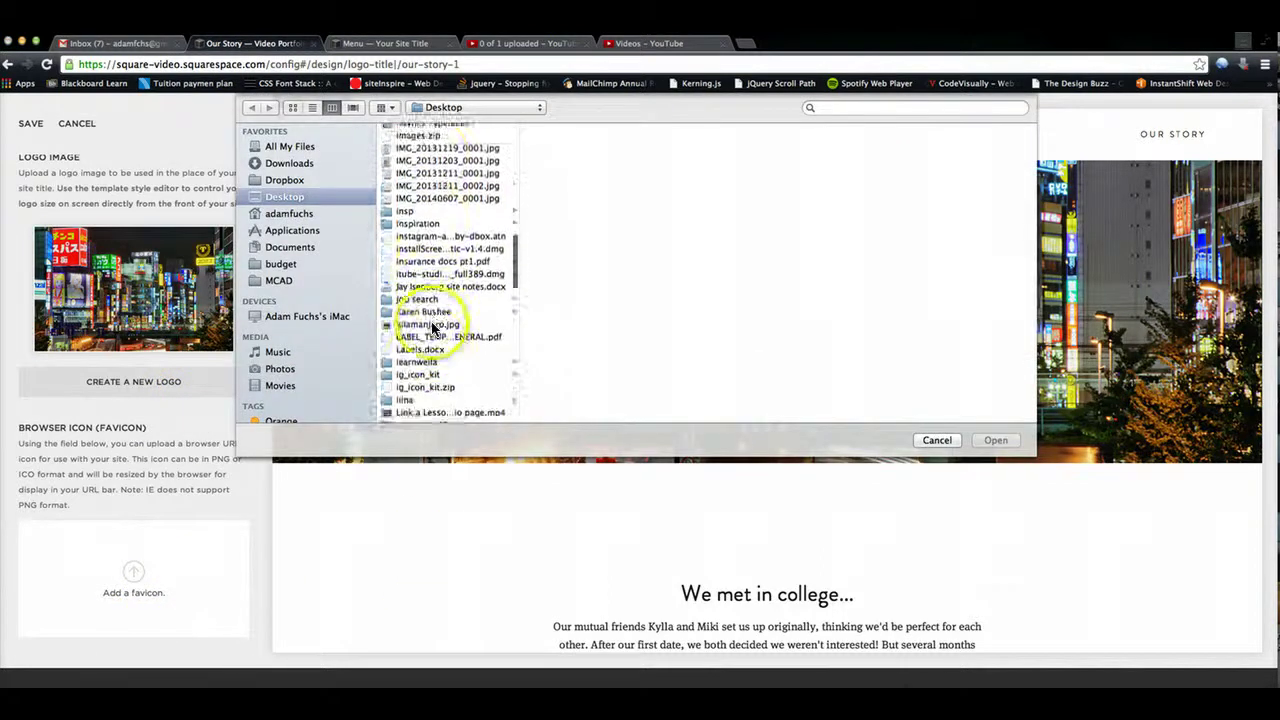
pyautogui.scroll(-10, 439, 310)
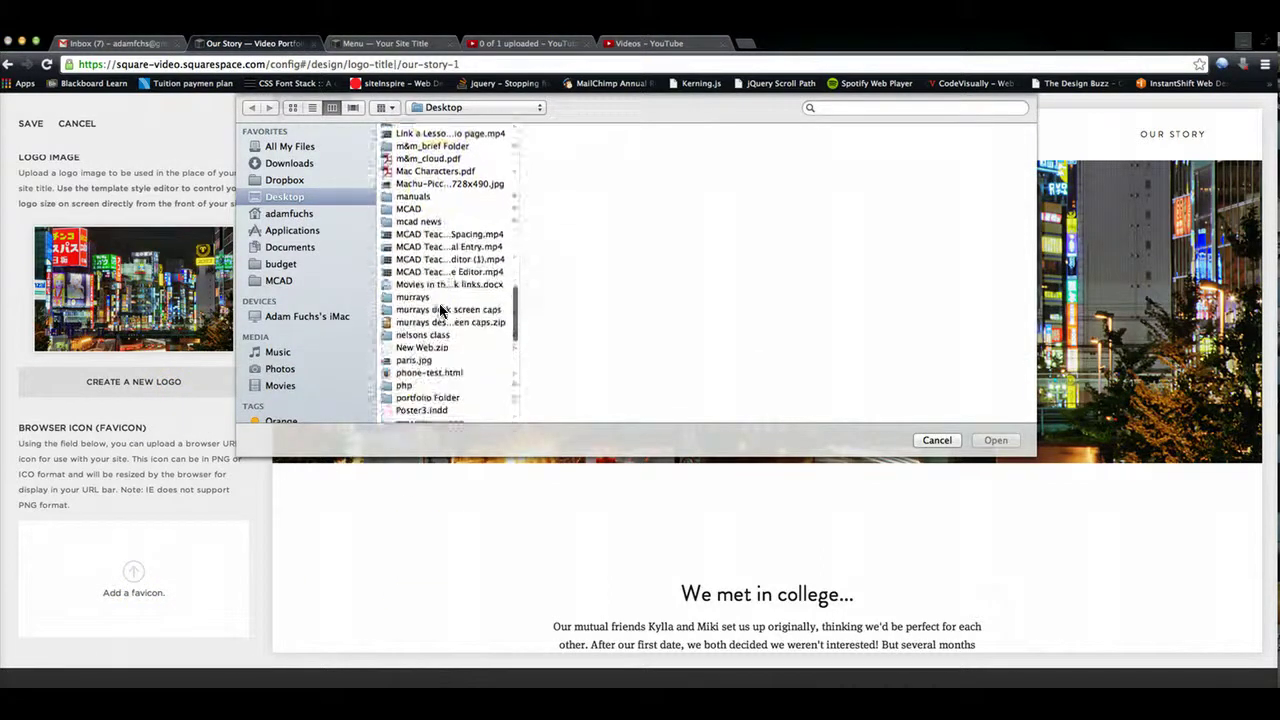
pyautogui.scroll(-2, 439, 303)
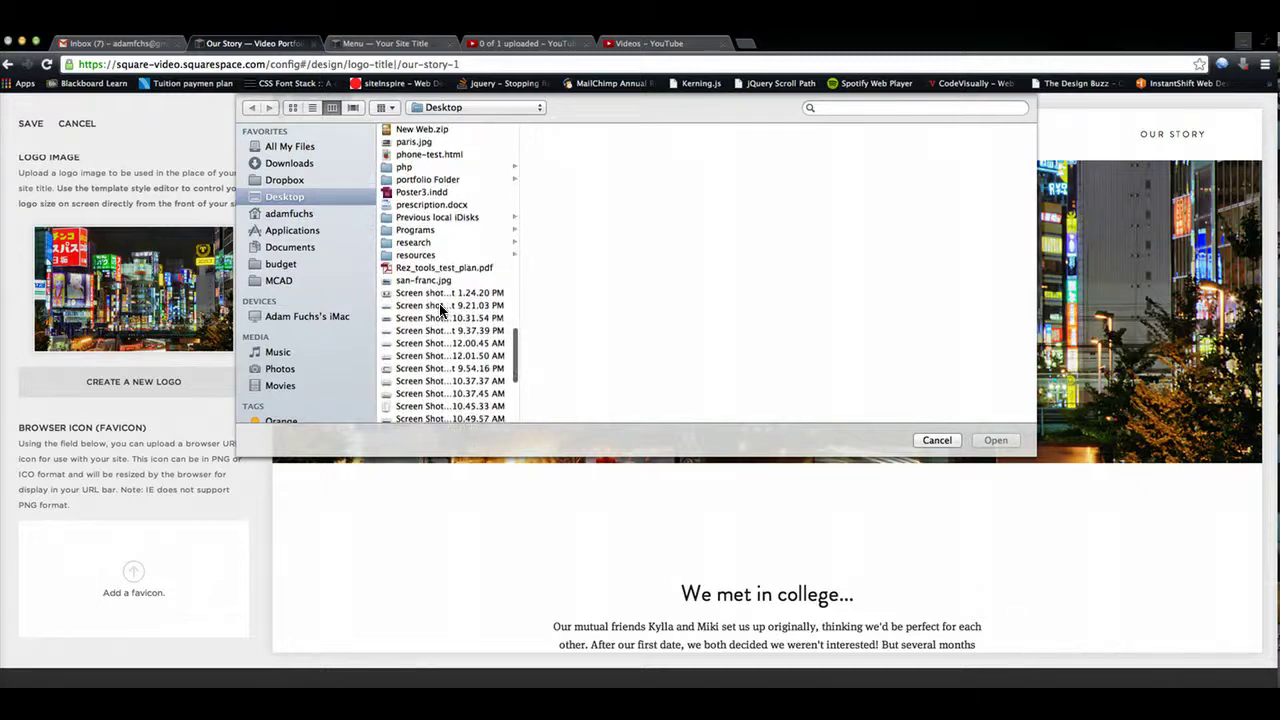
pyautogui.scroll(6, 439, 303)
pyautogui.scroll(15, 439, 310)
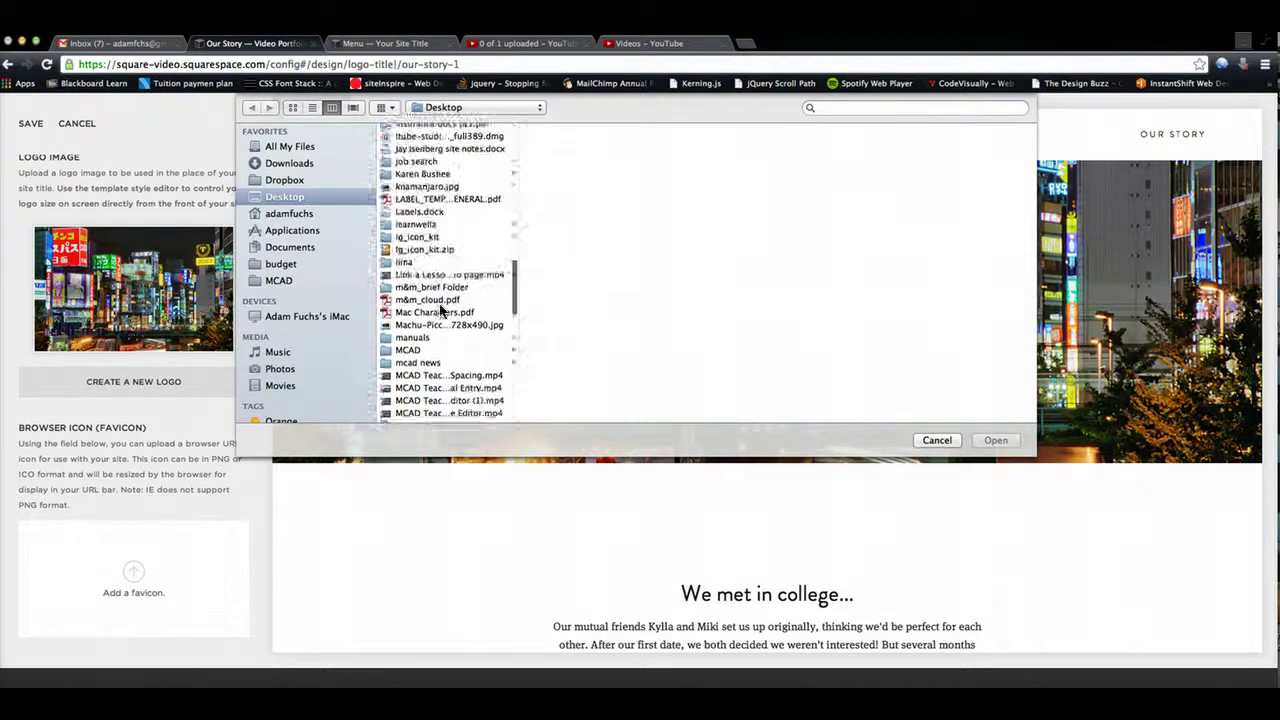
pyautogui.scroll(3, 438, 311)
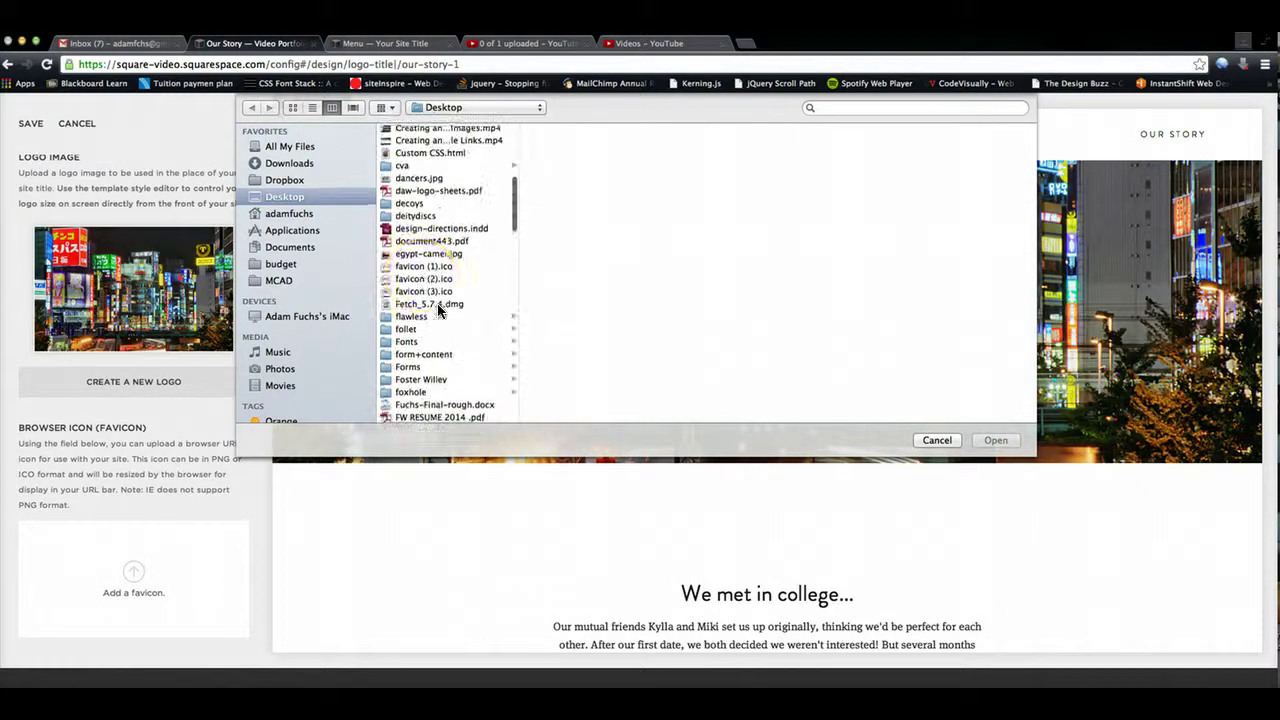
# Upload favicon (1).ico as the site's browser icon.
pyautogui.click(455, 279)
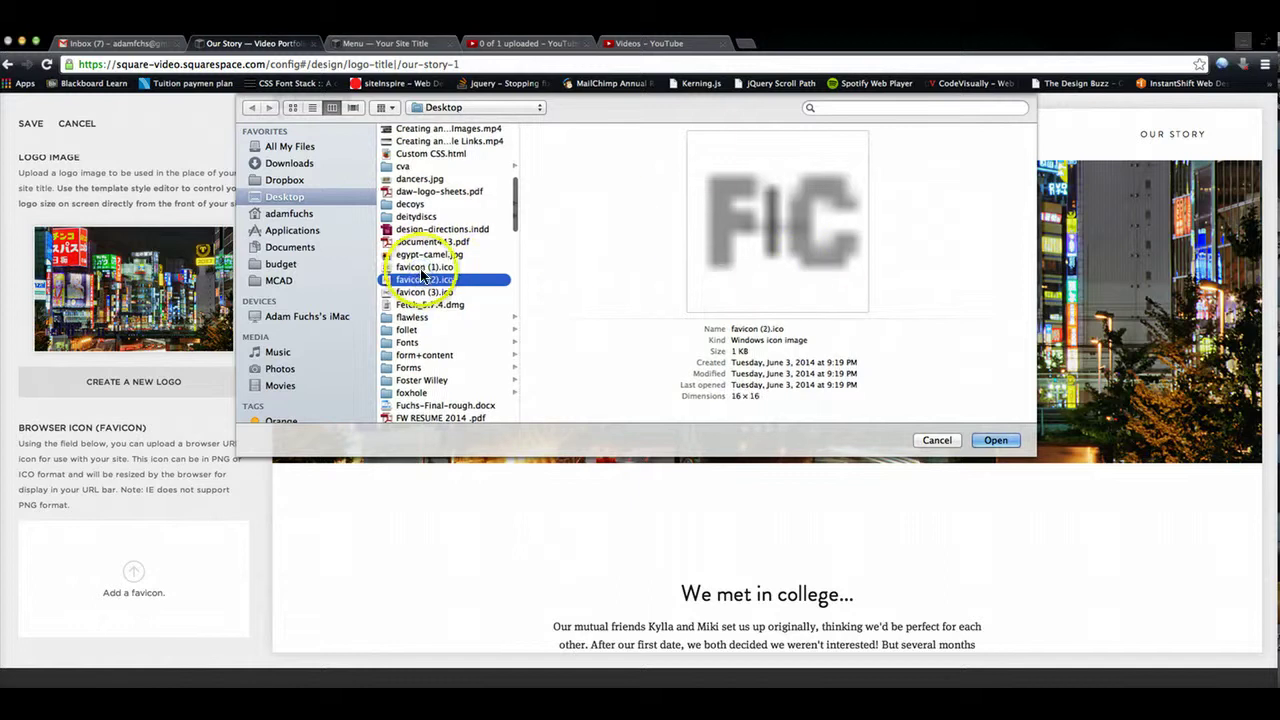
pyautogui.click(460, 267)
pyautogui.click(993, 446)
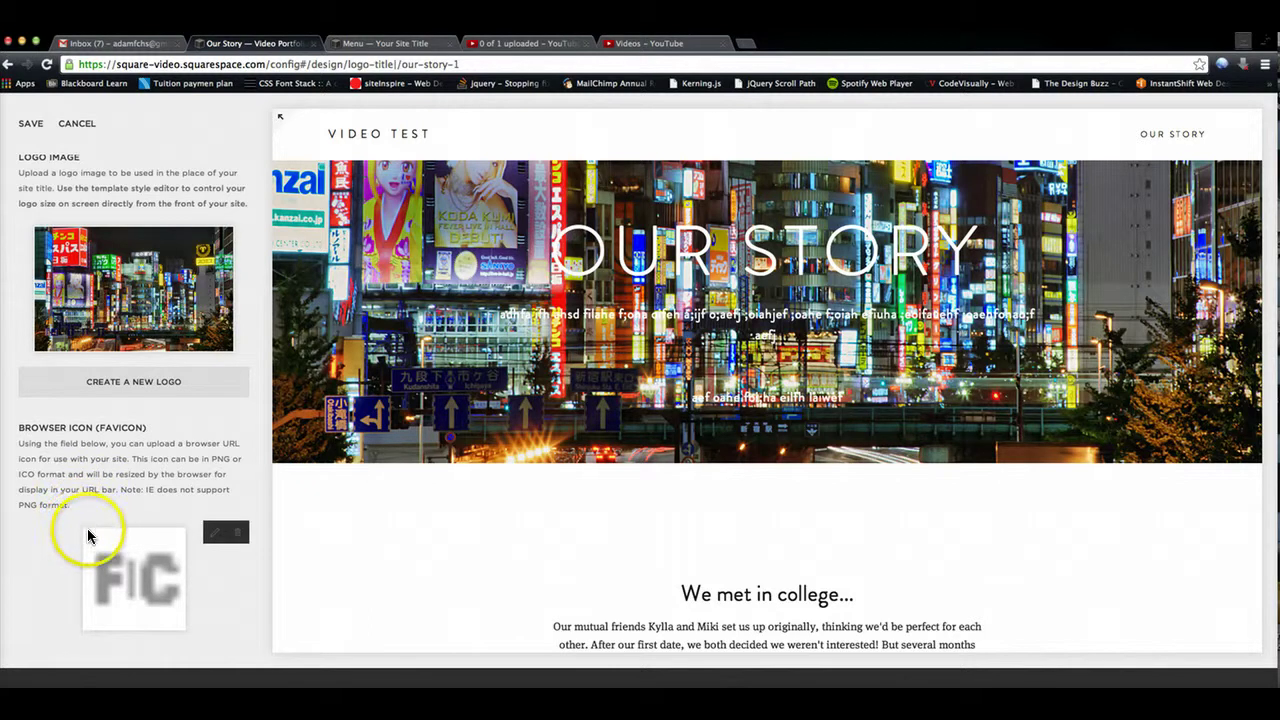
pyautogui.moveTo(160, 531)
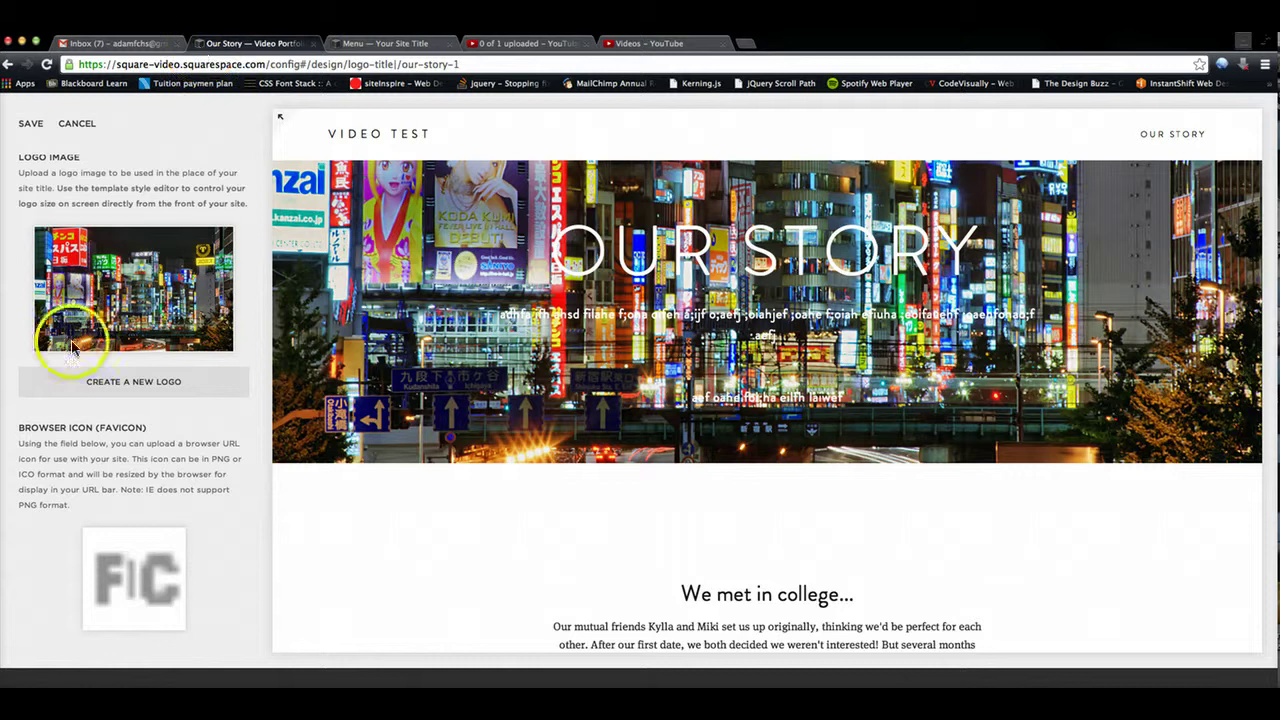
pyautogui.moveTo(80, 571)
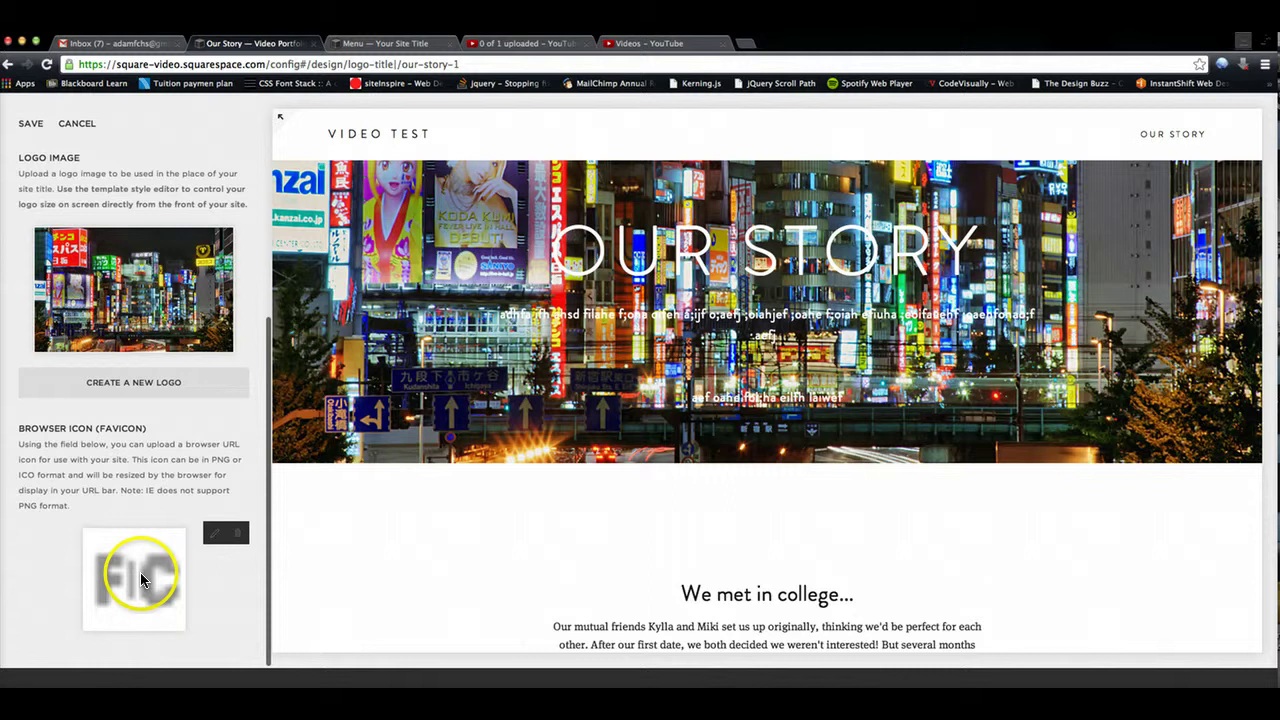
pyautogui.moveTo(203, 335)
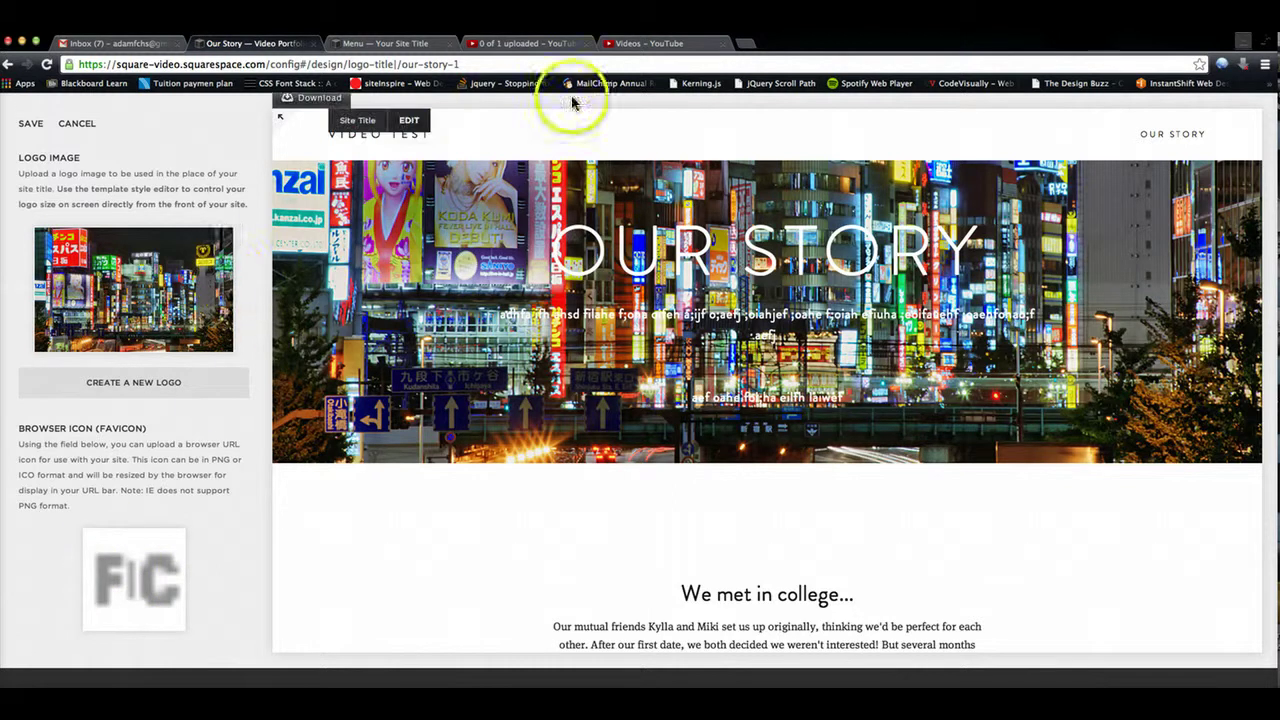
# Save the logo and favicon, then dismiss the Trial Account upgrade bar.
pyautogui.click(31, 125)
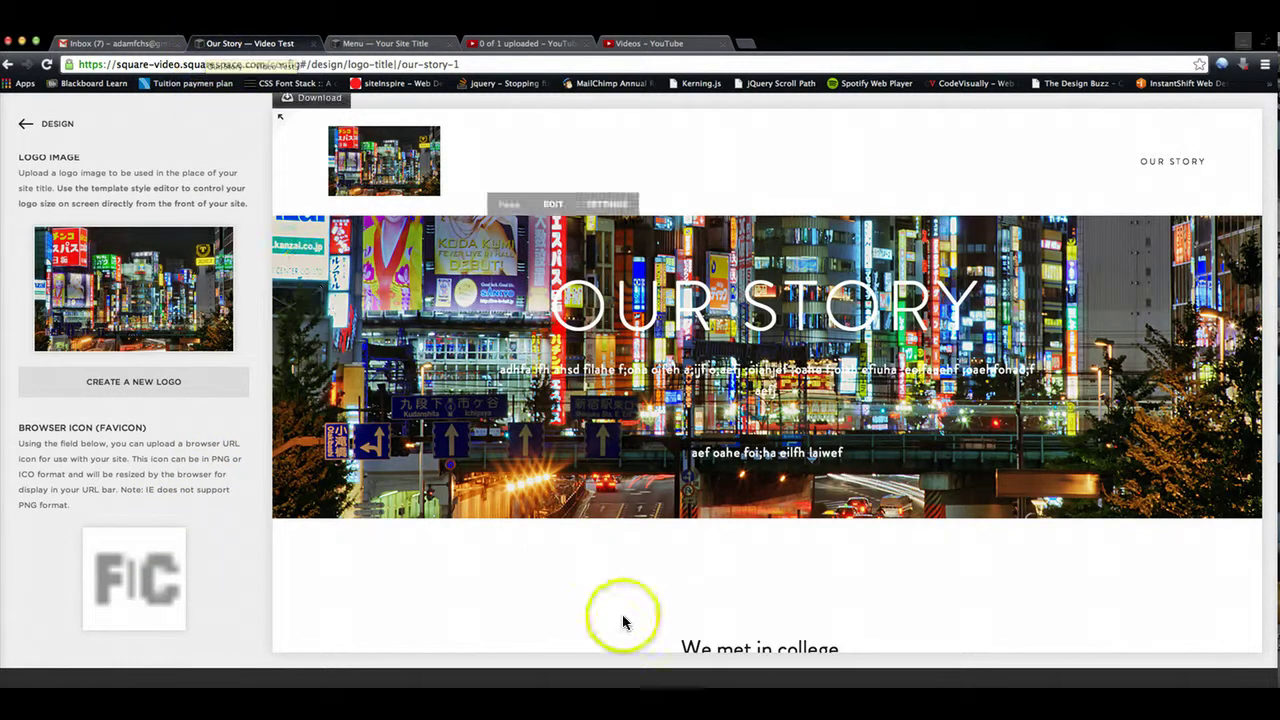
pyautogui.click(586, 680)
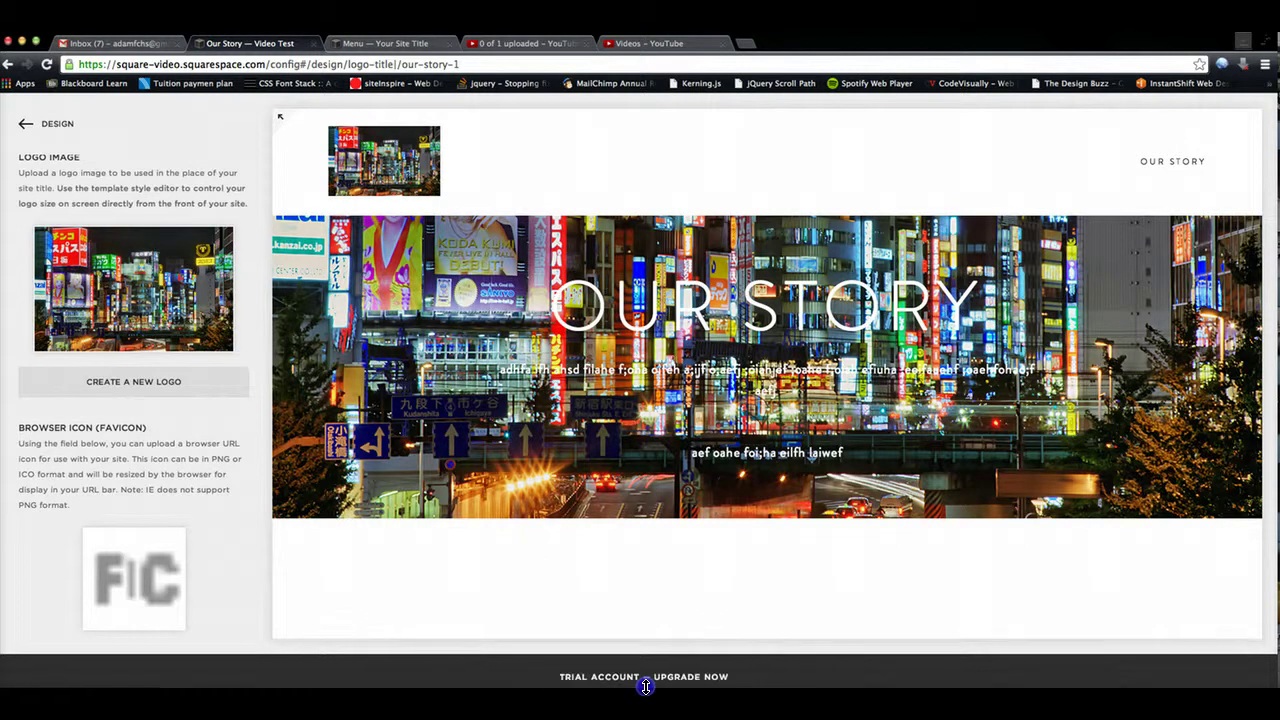
pyautogui.click(767, 686)
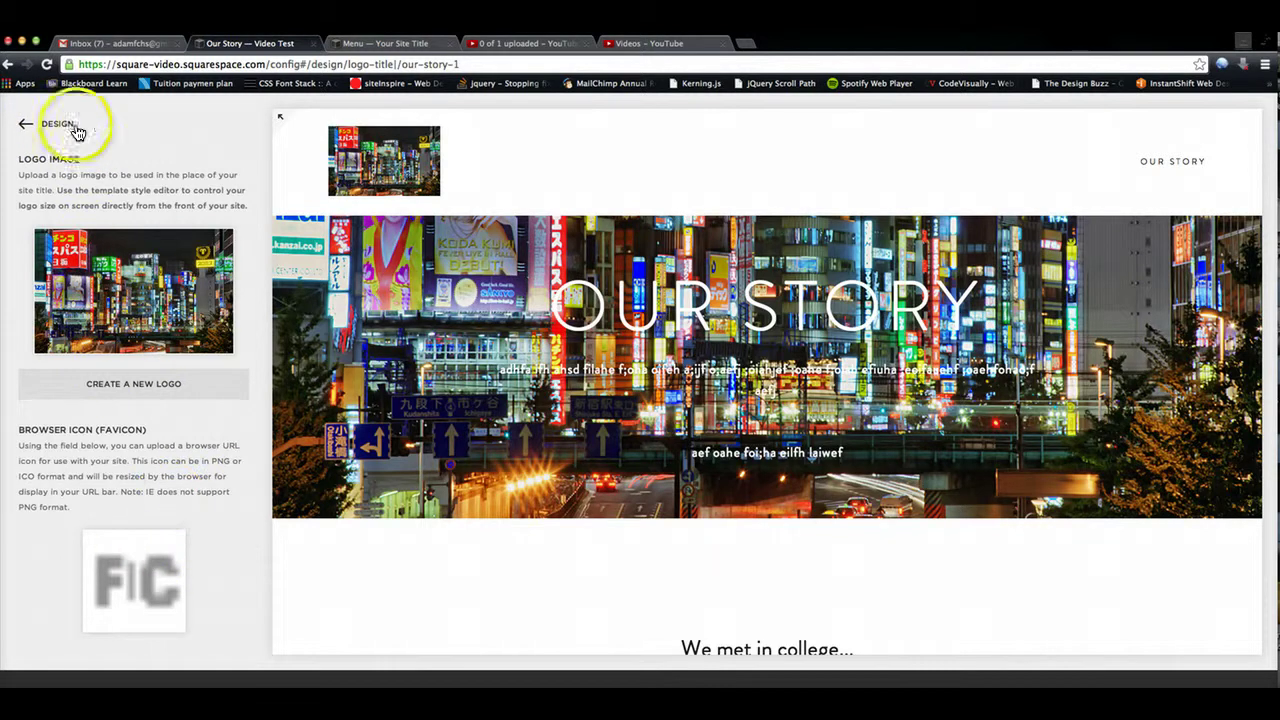
# Review the Template panel showing Alex as the live template, then return to Design.
pyautogui.click(28, 126)
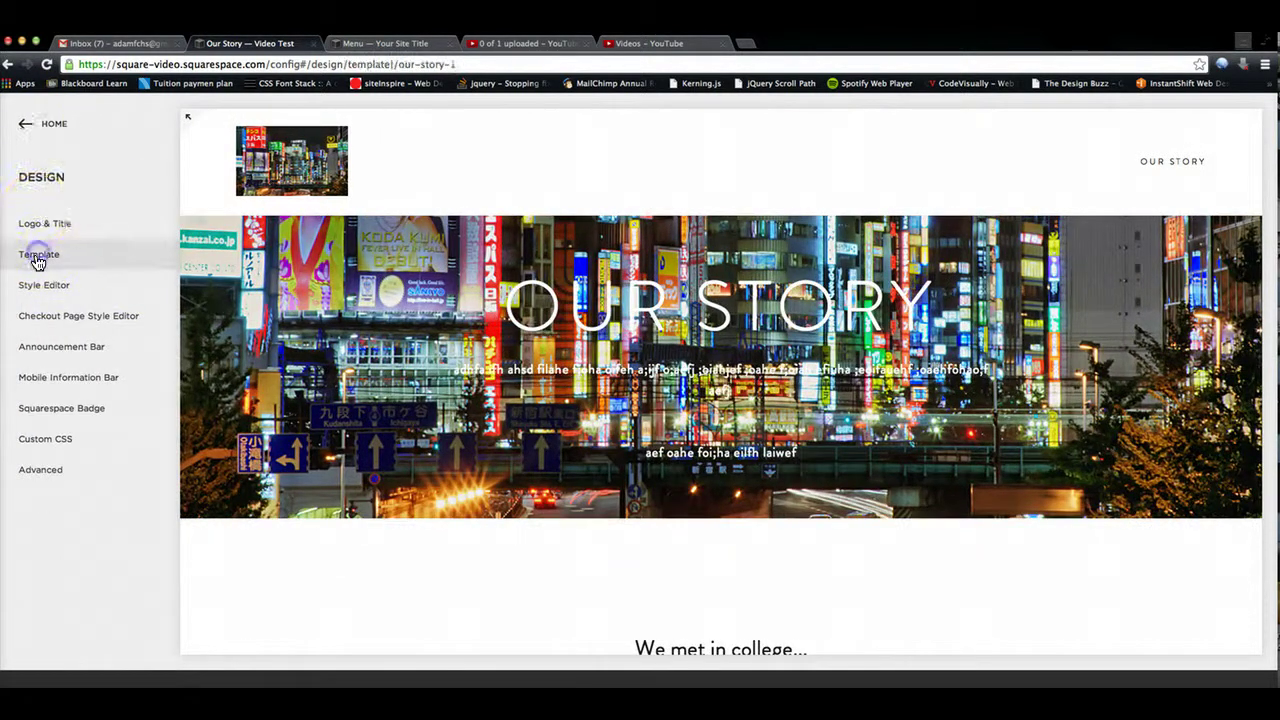
pyautogui.click(37, 257)
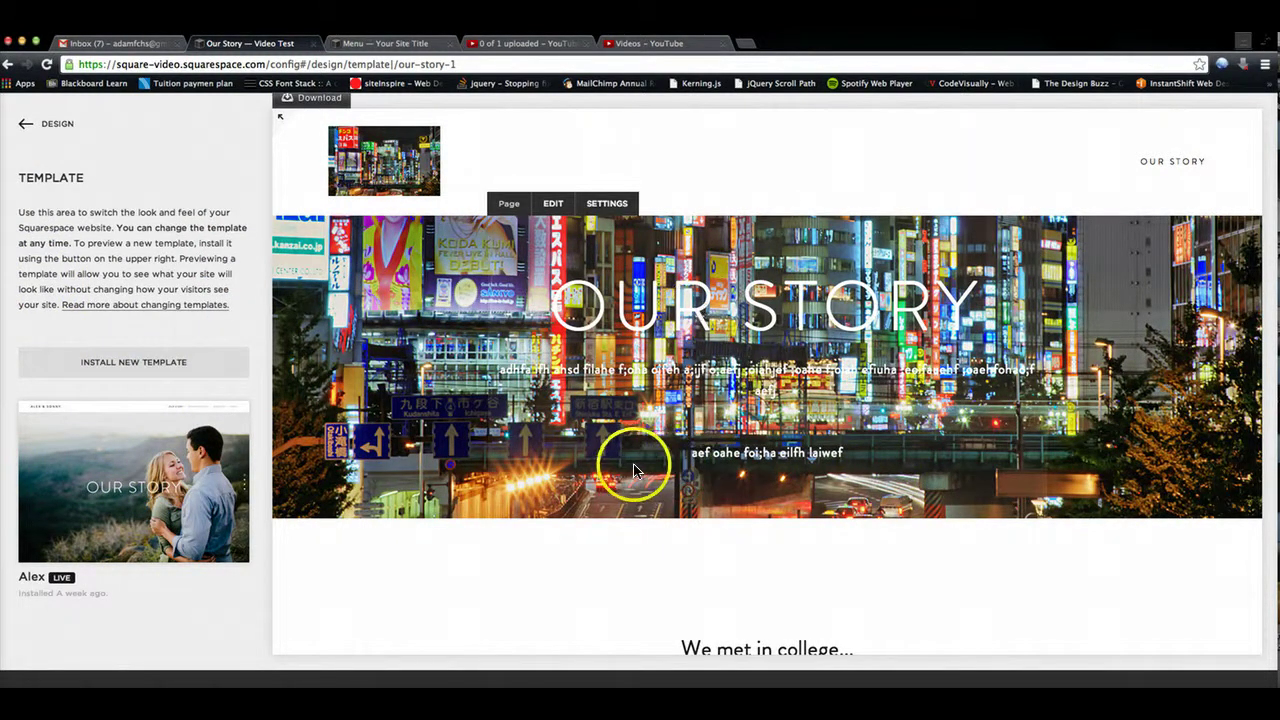
pyautogui.scroll(-5, 633, 470)
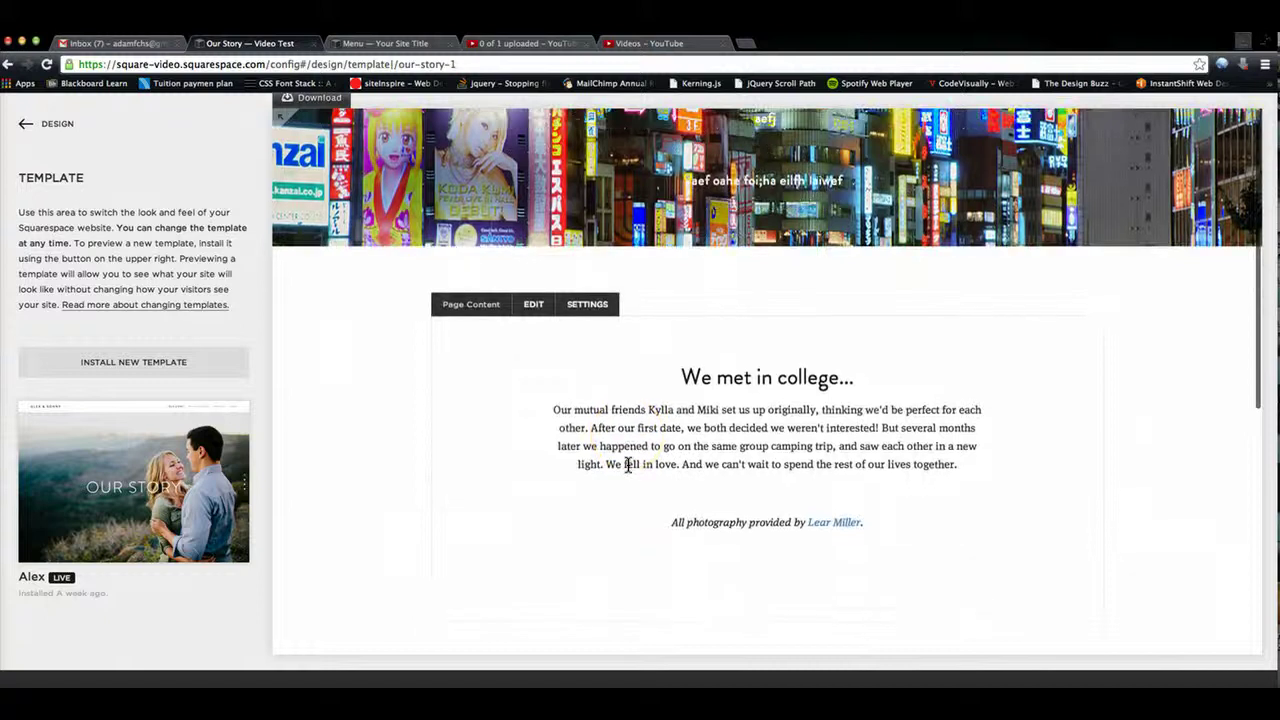
pyautogui.scroll(3, 626, 465)
pyautogui.scroll(-3, 626, 465)
pyautogui.scroll(3, 485, 320)
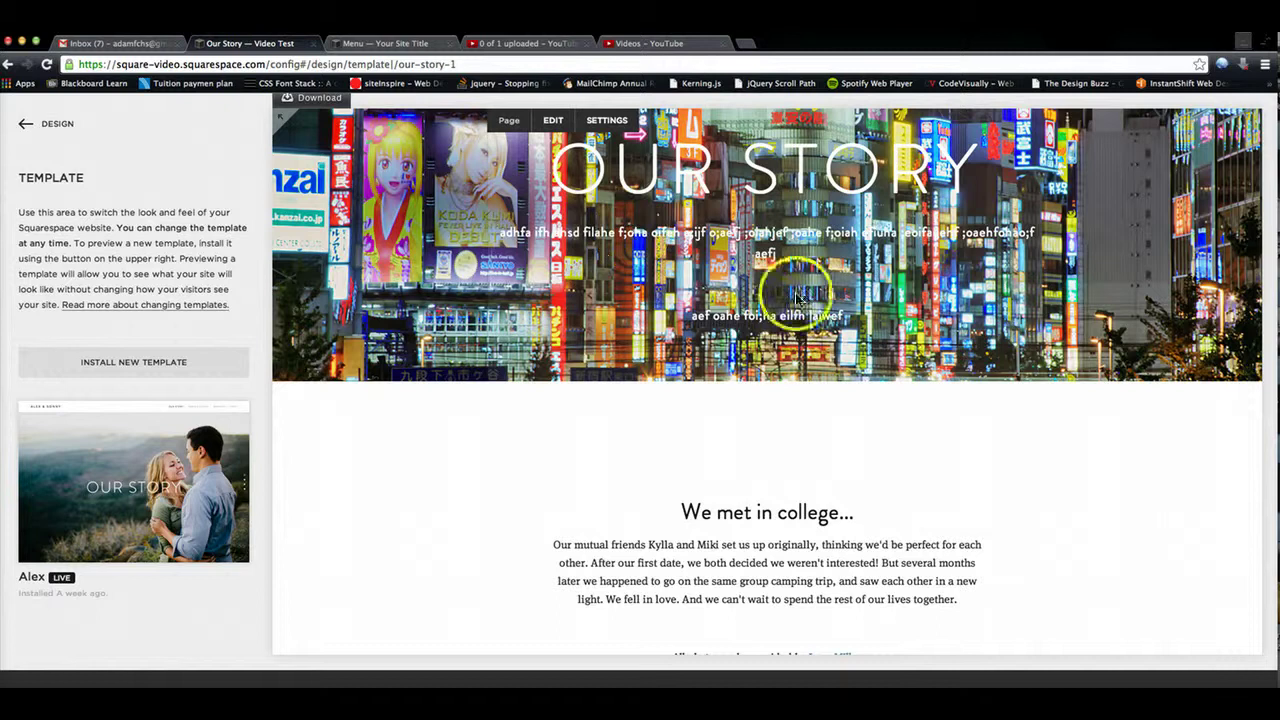
pyautogui.scroll(-2, 773, 291)
pyautogui.scroll(-2, 689, 365)
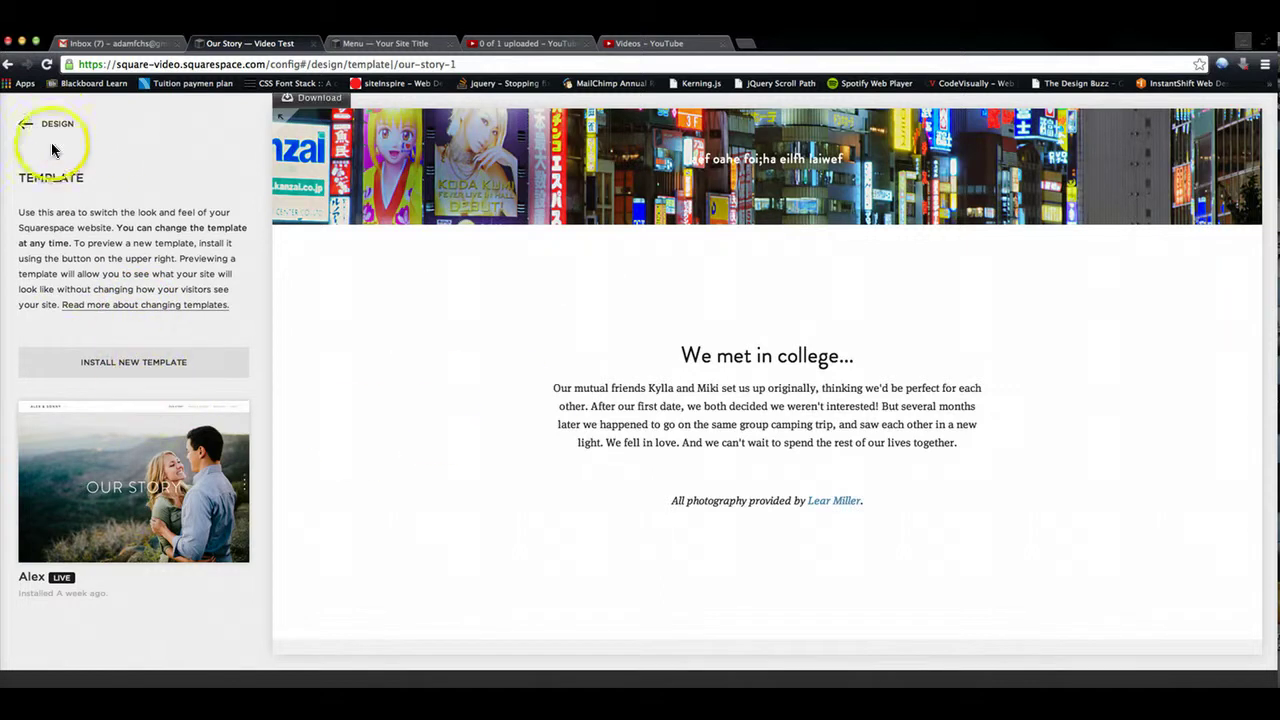
pyautogui.click(50, 134)
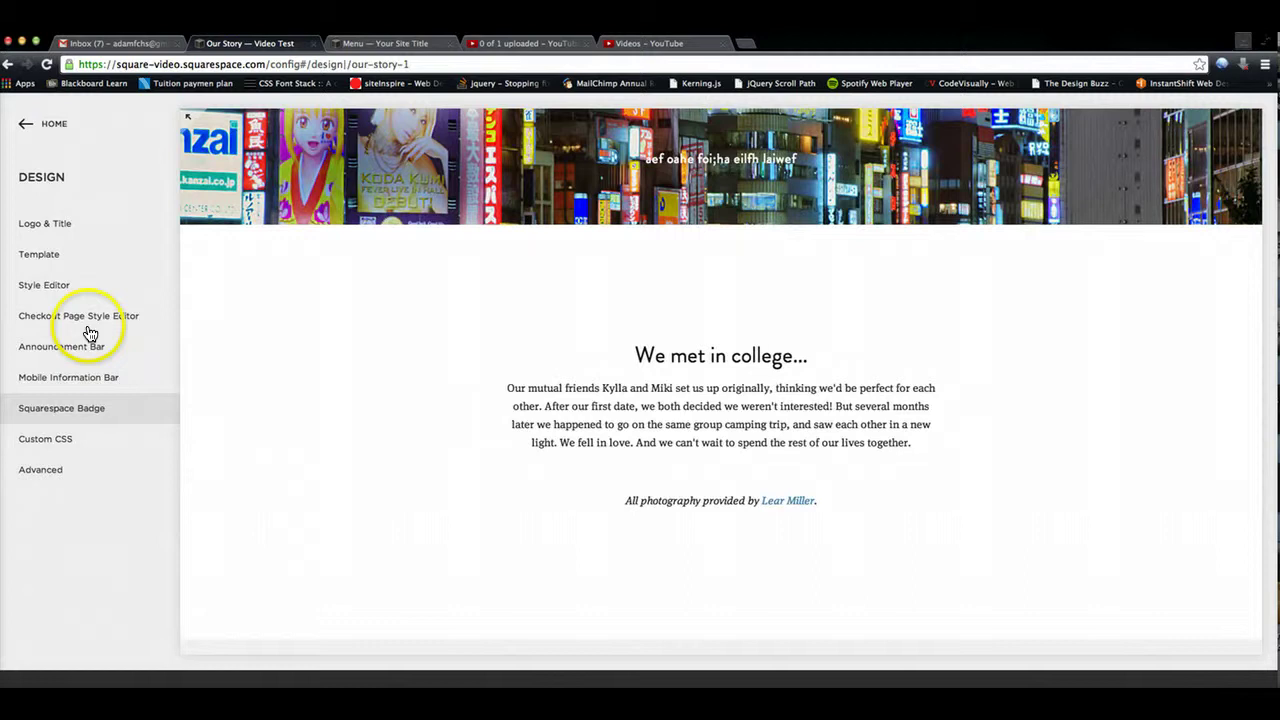
# In Checkout Page style, toggle Show Site Logo on then off, keeping the Video Test title, and save.
pyautogui.click(72, 316)
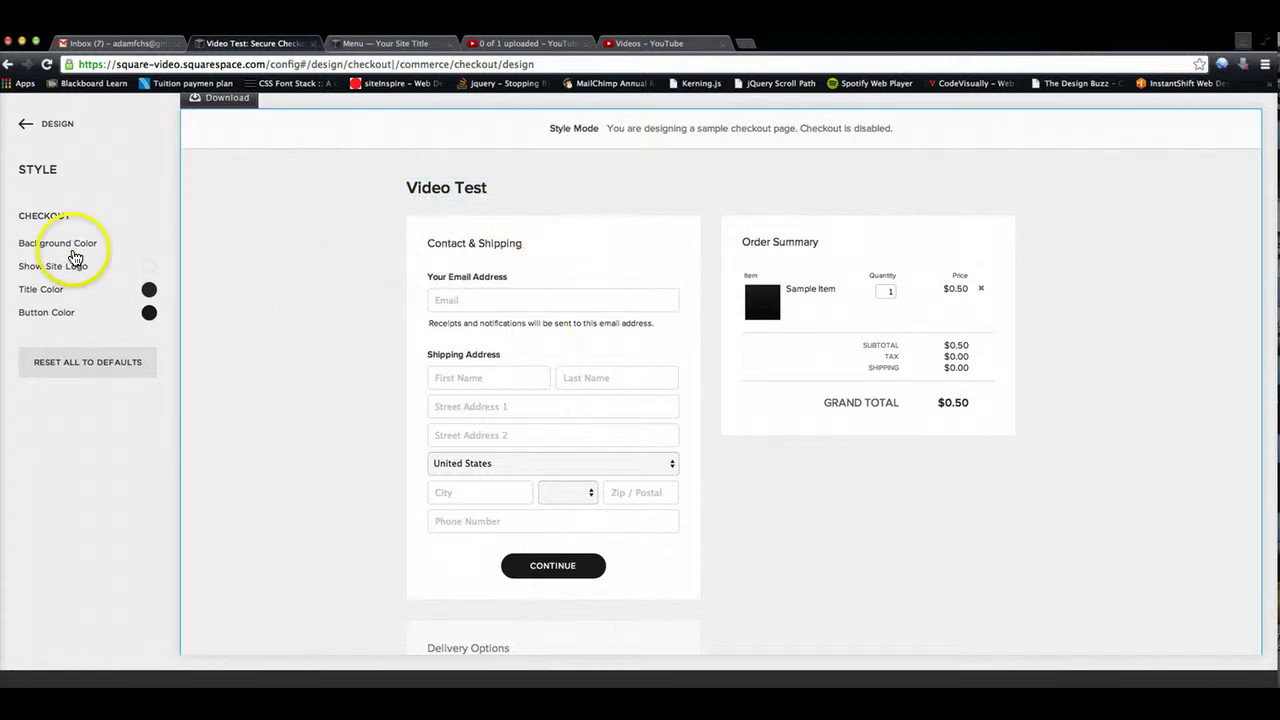
pyautogui.click(149, 268)
pyautogui.click(149, 268)
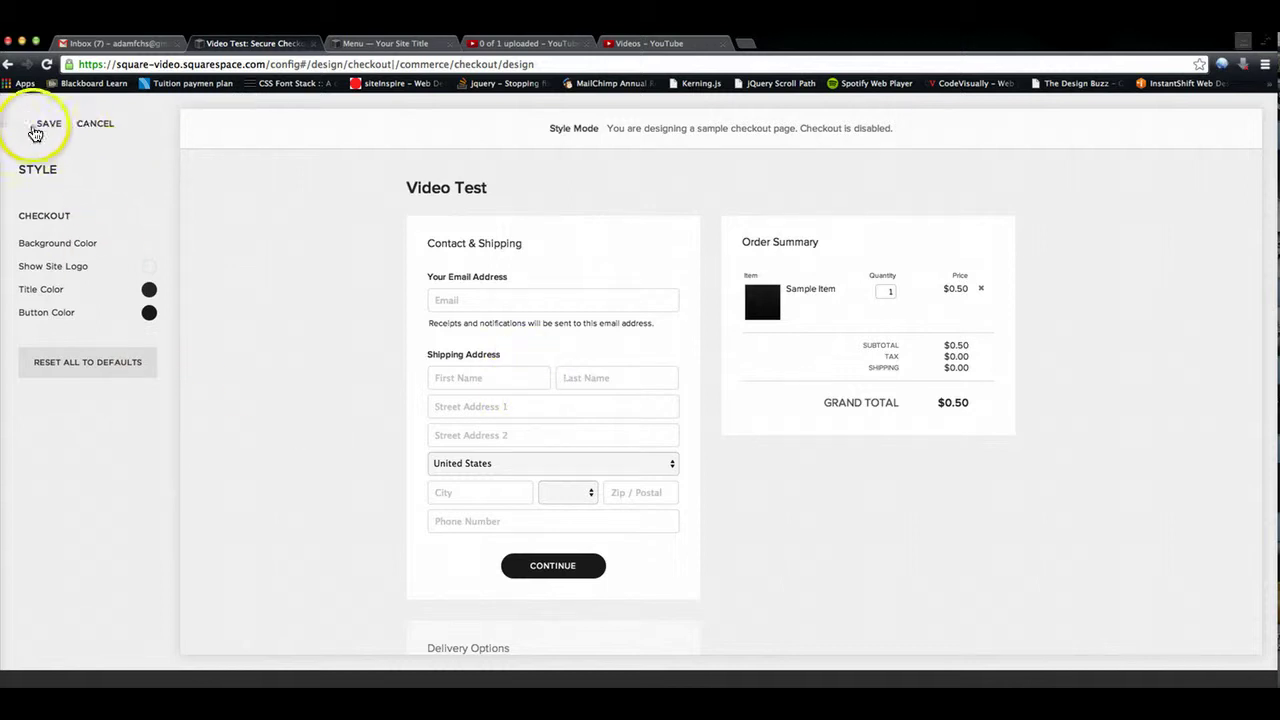
pyautogui.click(46, 124)
pyautogui.click(53, 132)
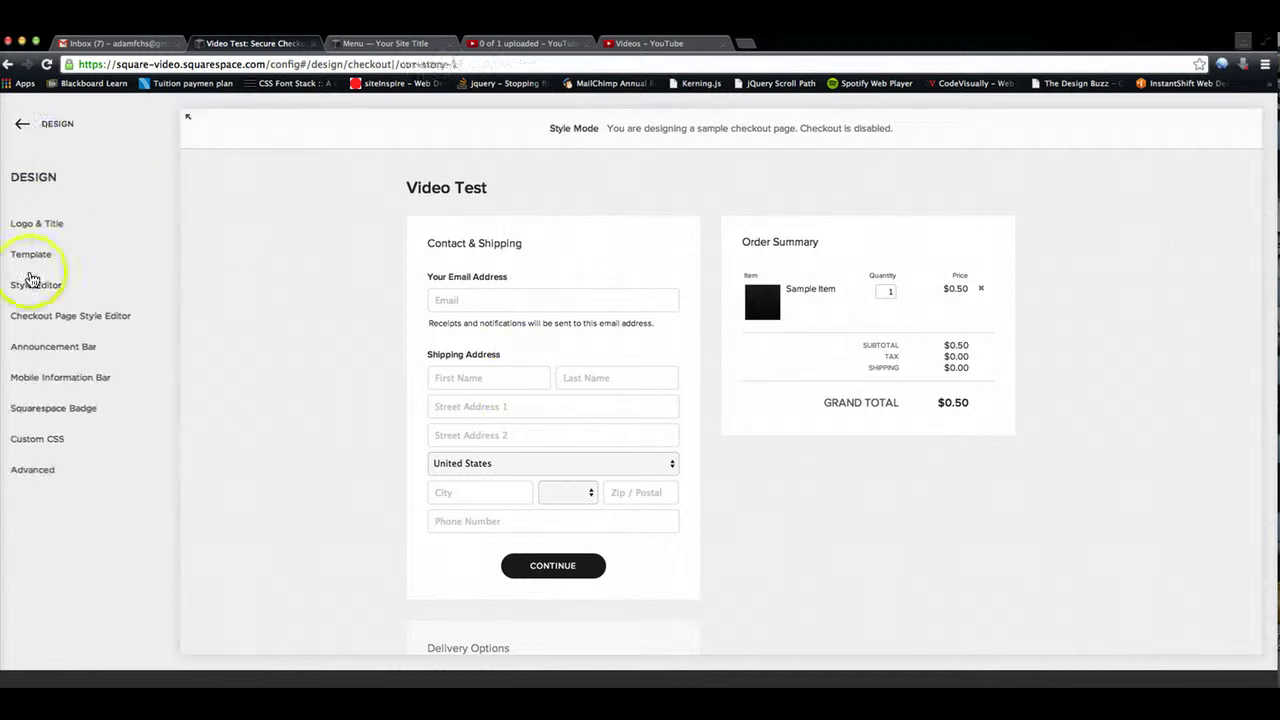
# Enable the announcement bar with sample text 'aldfjh', then disable it again.
pyautogui.click(51, 346)
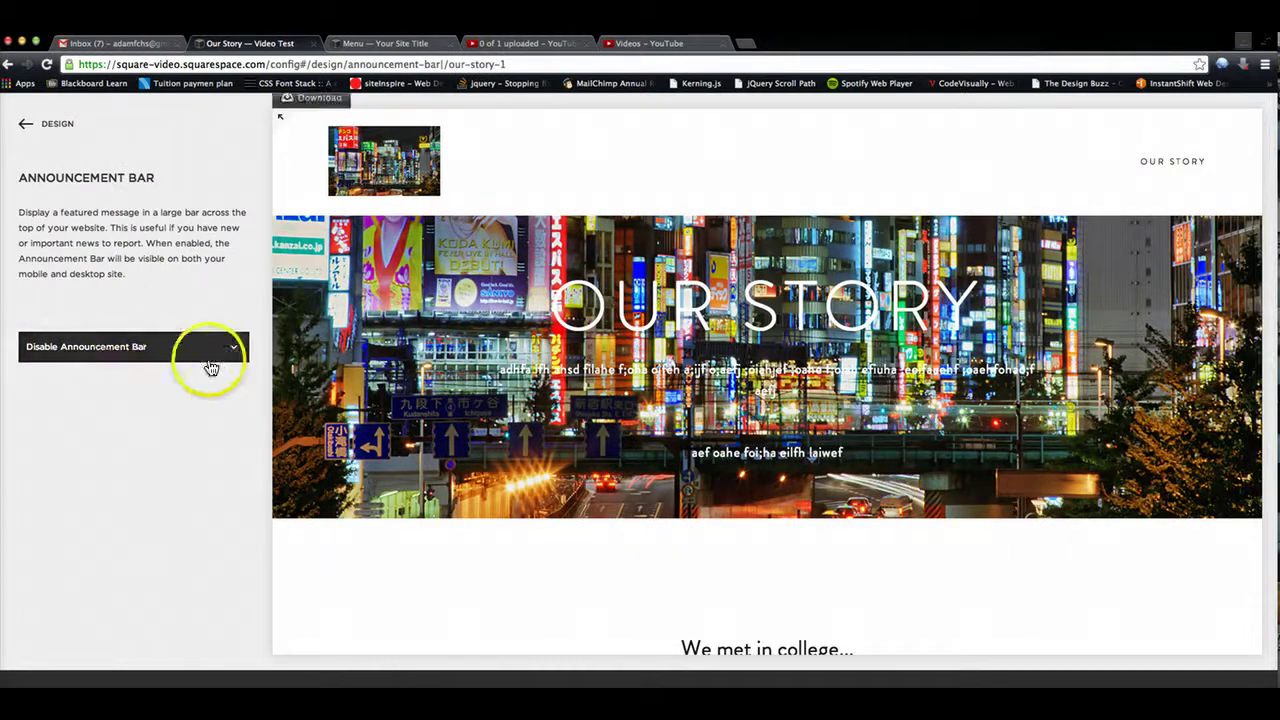
pyautogui.click(209, 362)
pyautogui.click(84, 360)
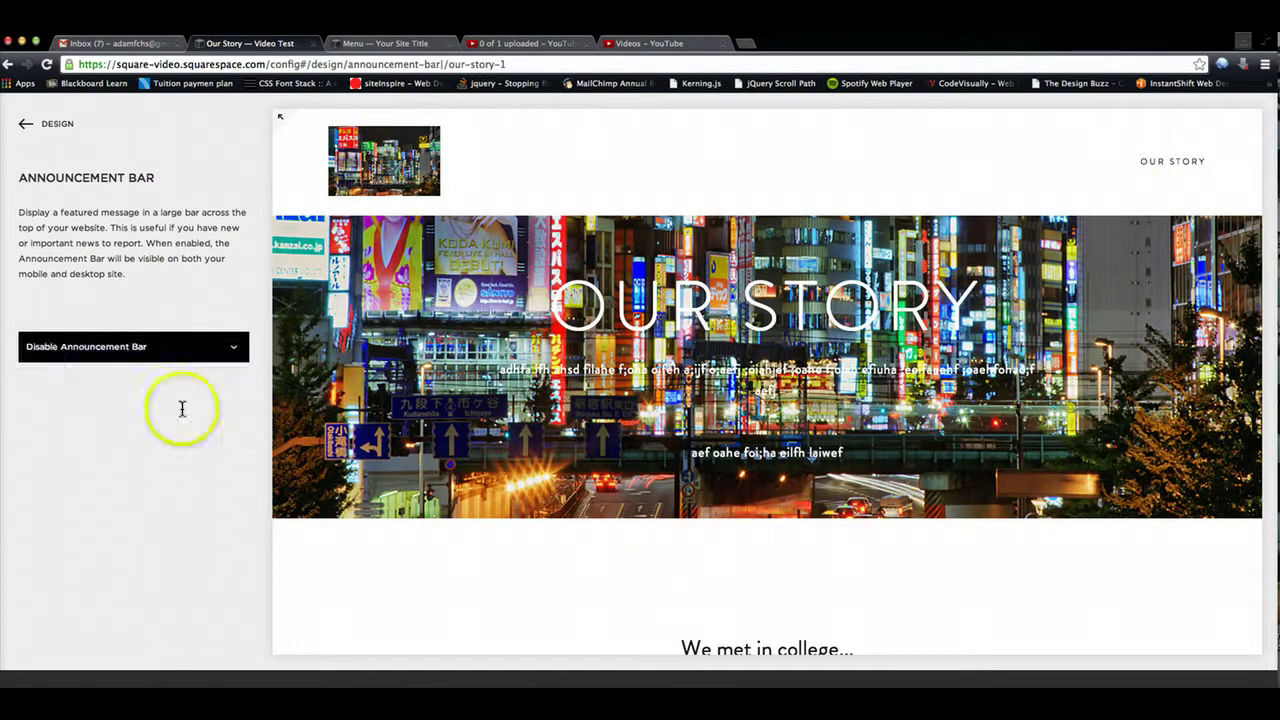
pyautogui.click(175, 402)
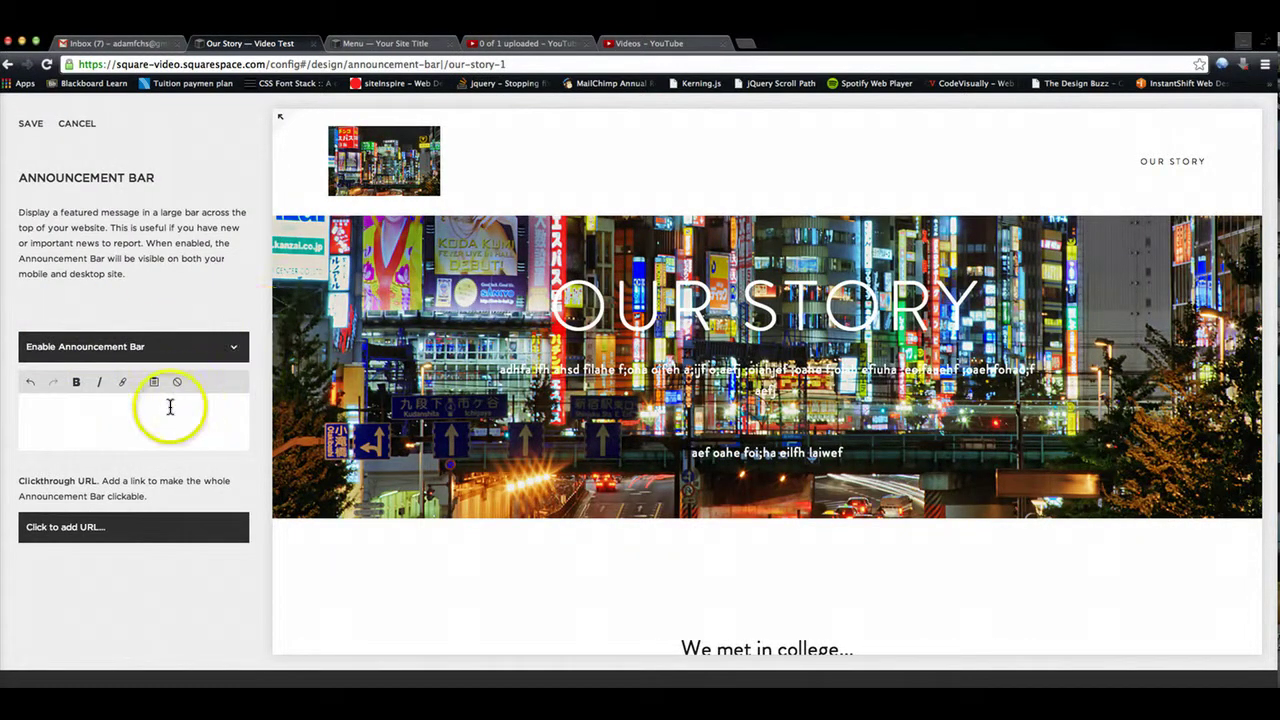
pyautogui.write('aldfjh aoifhj aoihjf o;aiefjoaijwe foajie fo;iaje f;')
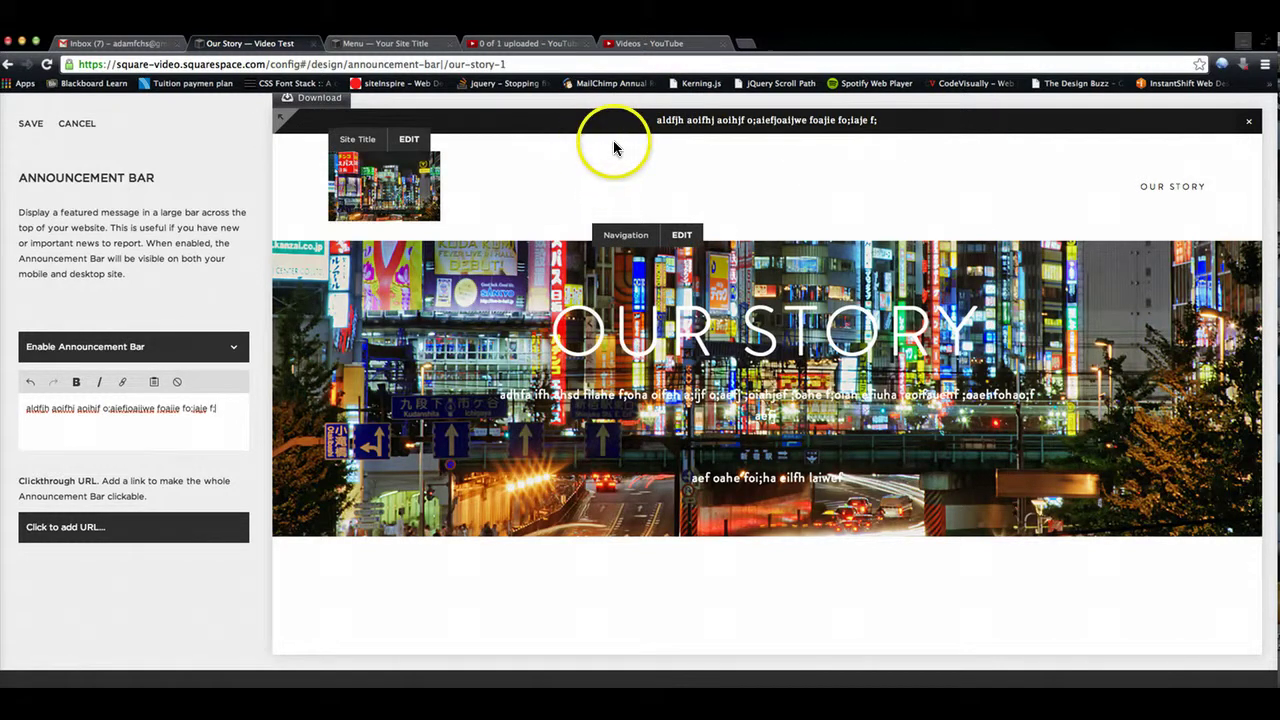
pyautogui.click(234, 350)
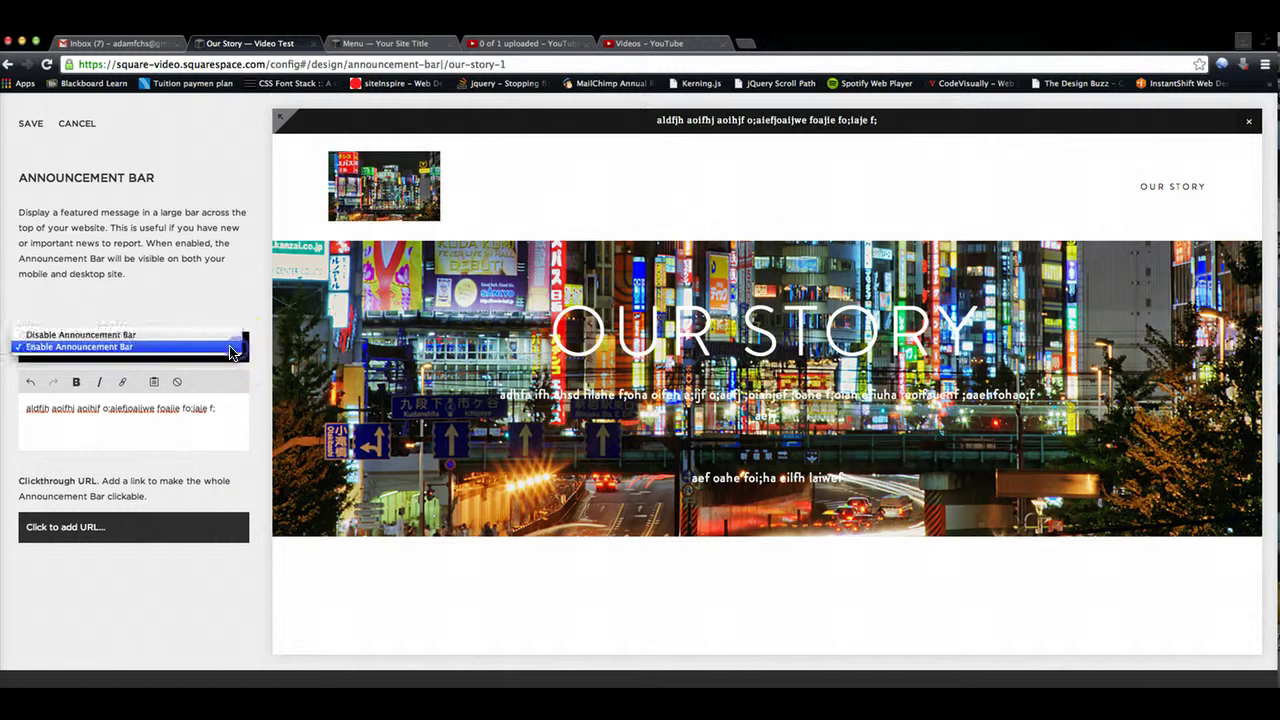
pyautogui.click(150, 334)
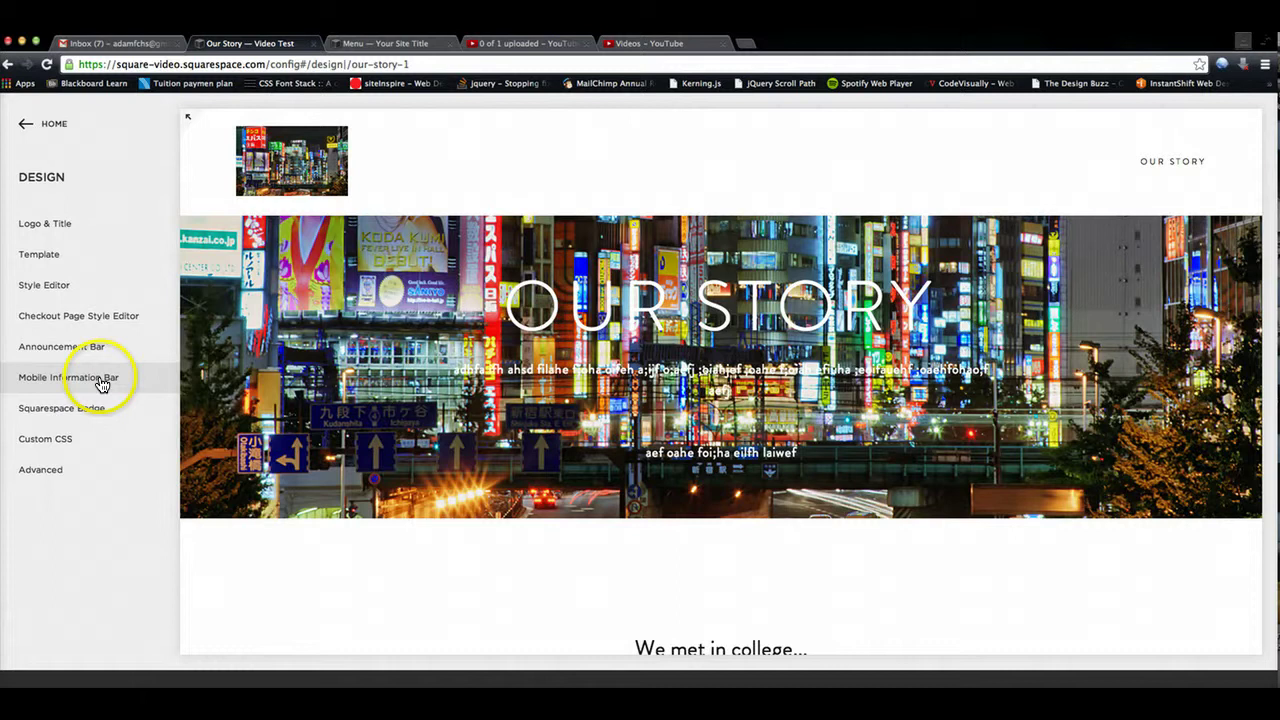
pyautogui.click(66, 377)
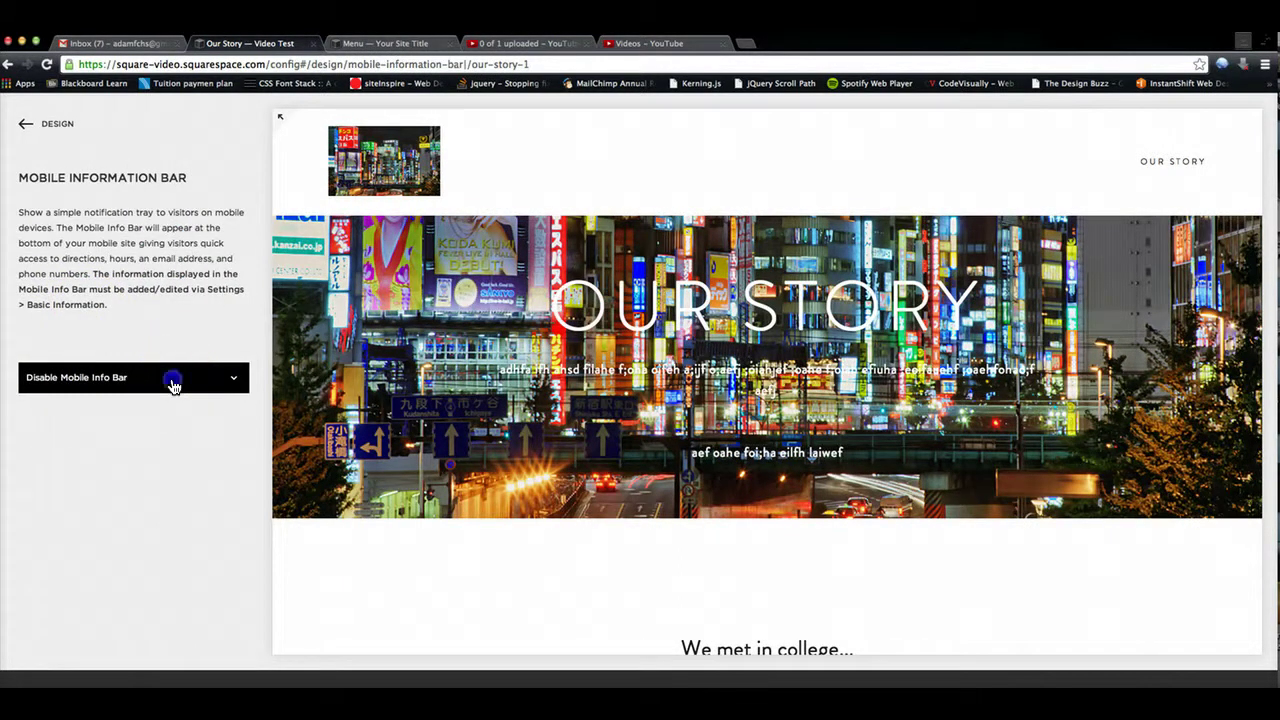
pyautogui.click(172, 386)
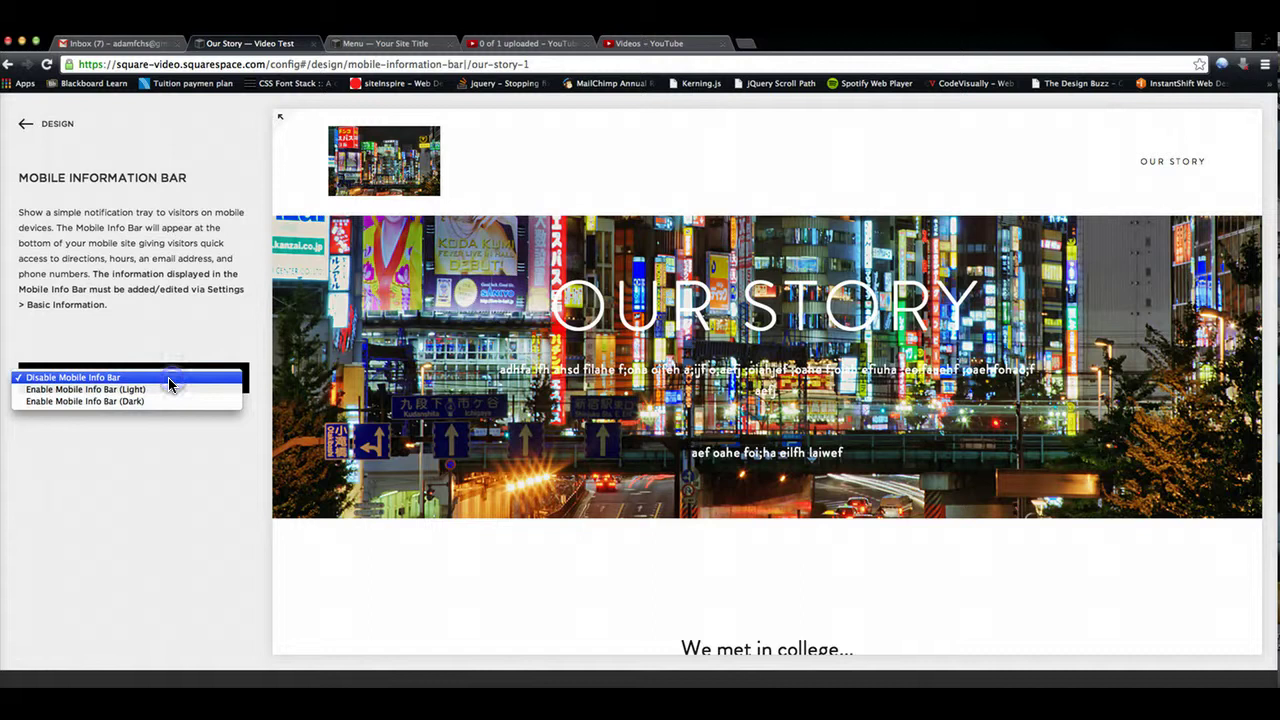
pyautogui.click(143, 422)
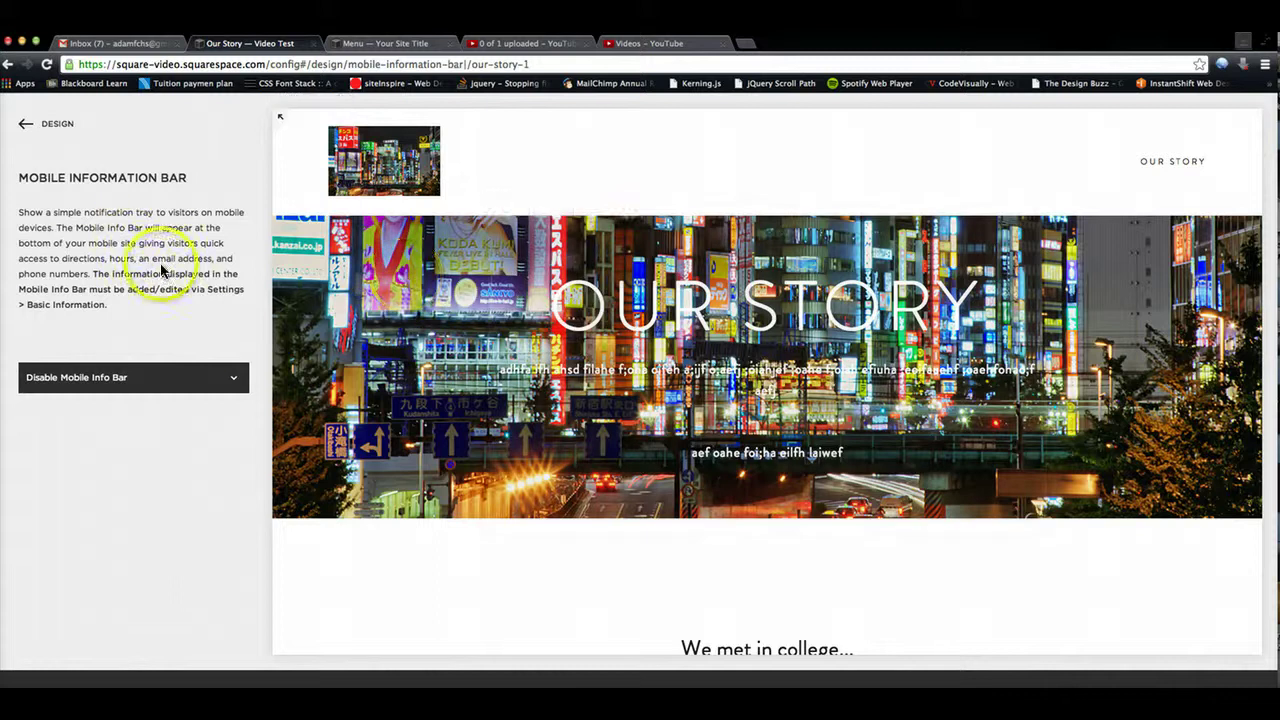
pyautogui.click(34, 127)
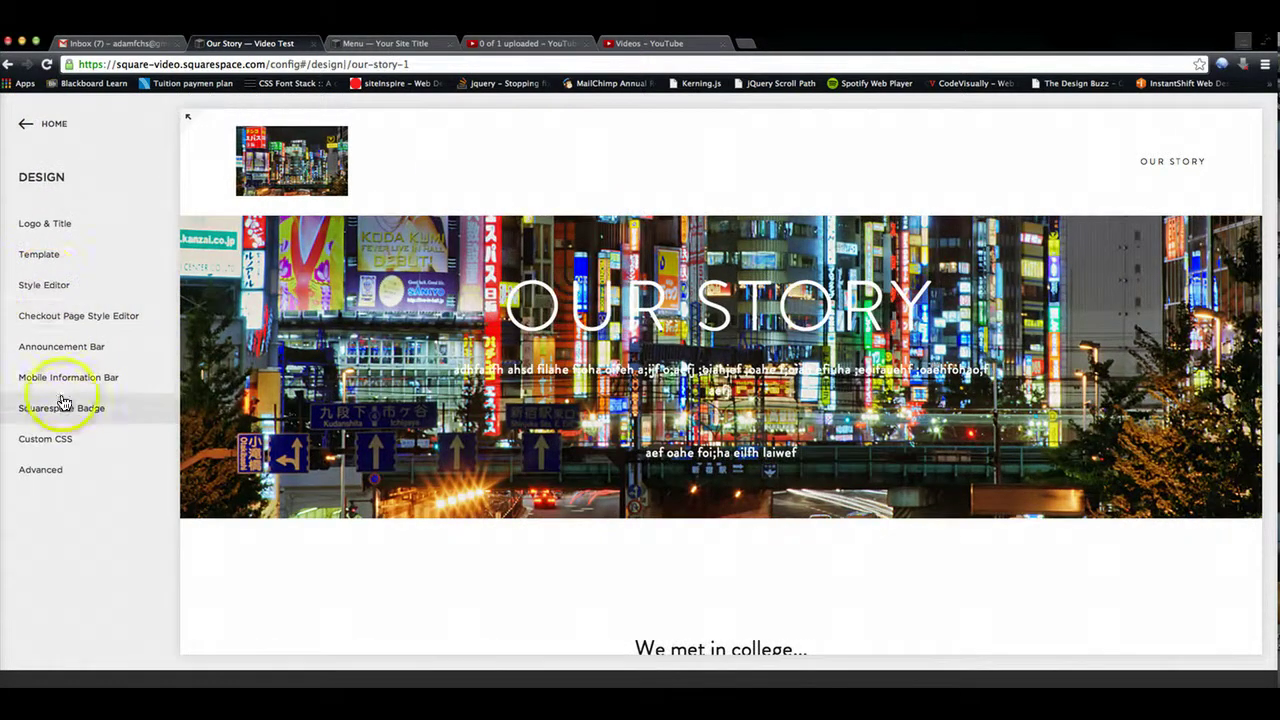
pyautogui.click(48, 122)
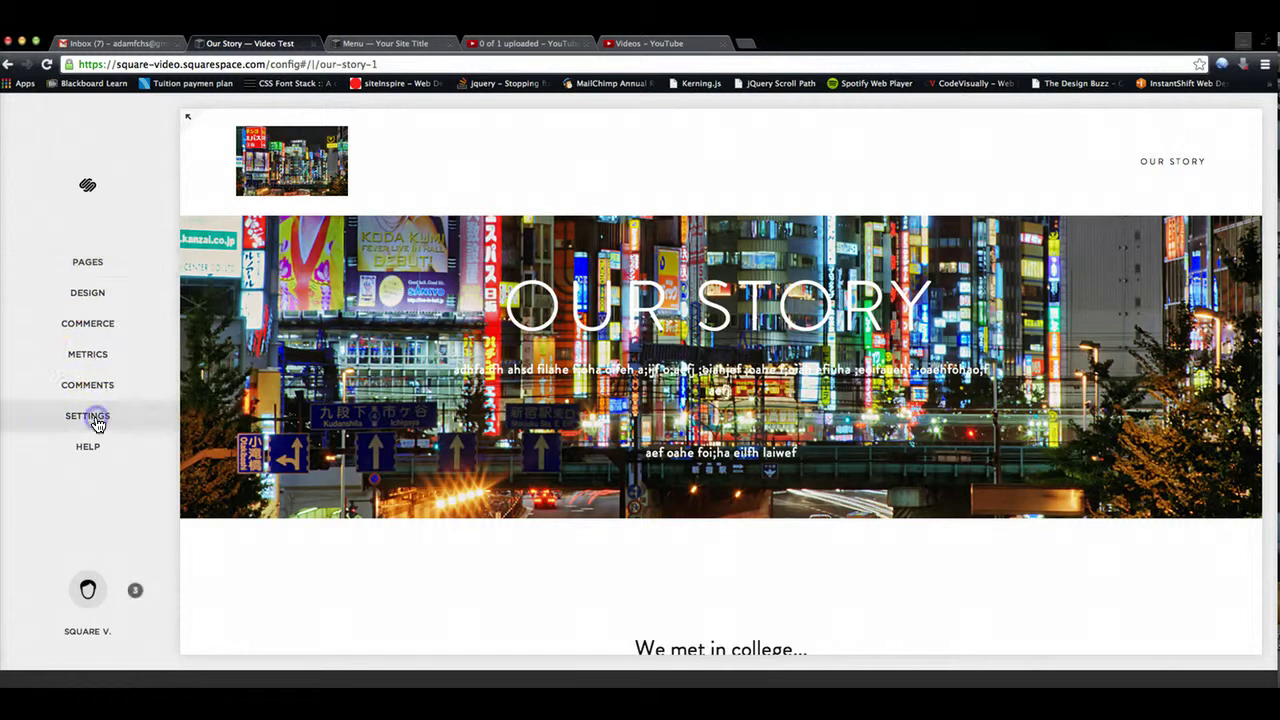
pyautogui.click(96, 421)
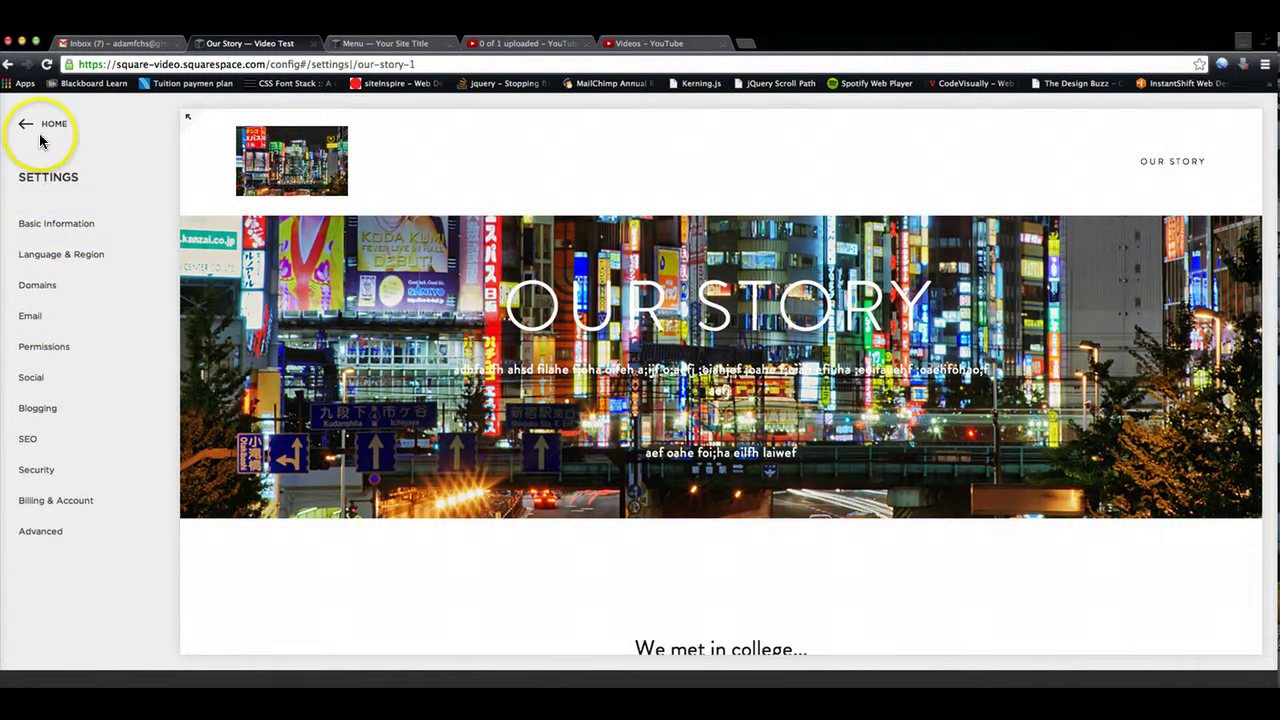
pyautogui.click(43, 124)
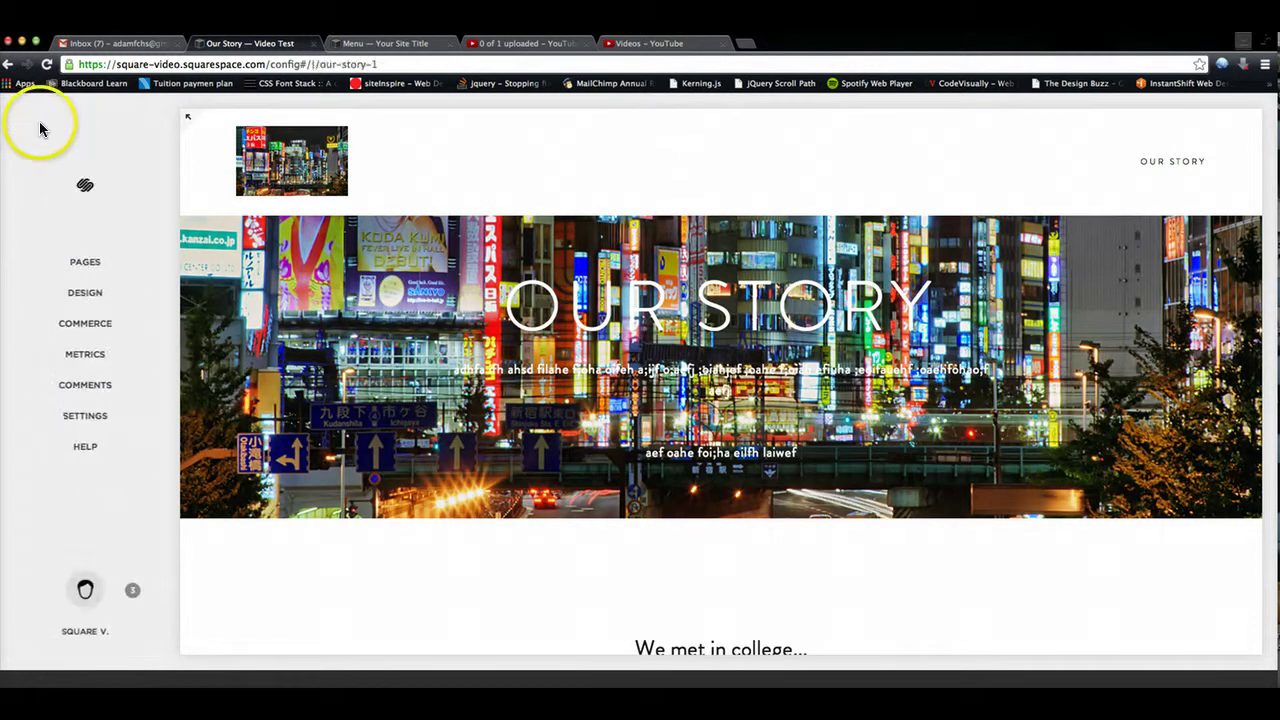
pyautogui.click(77, 290)
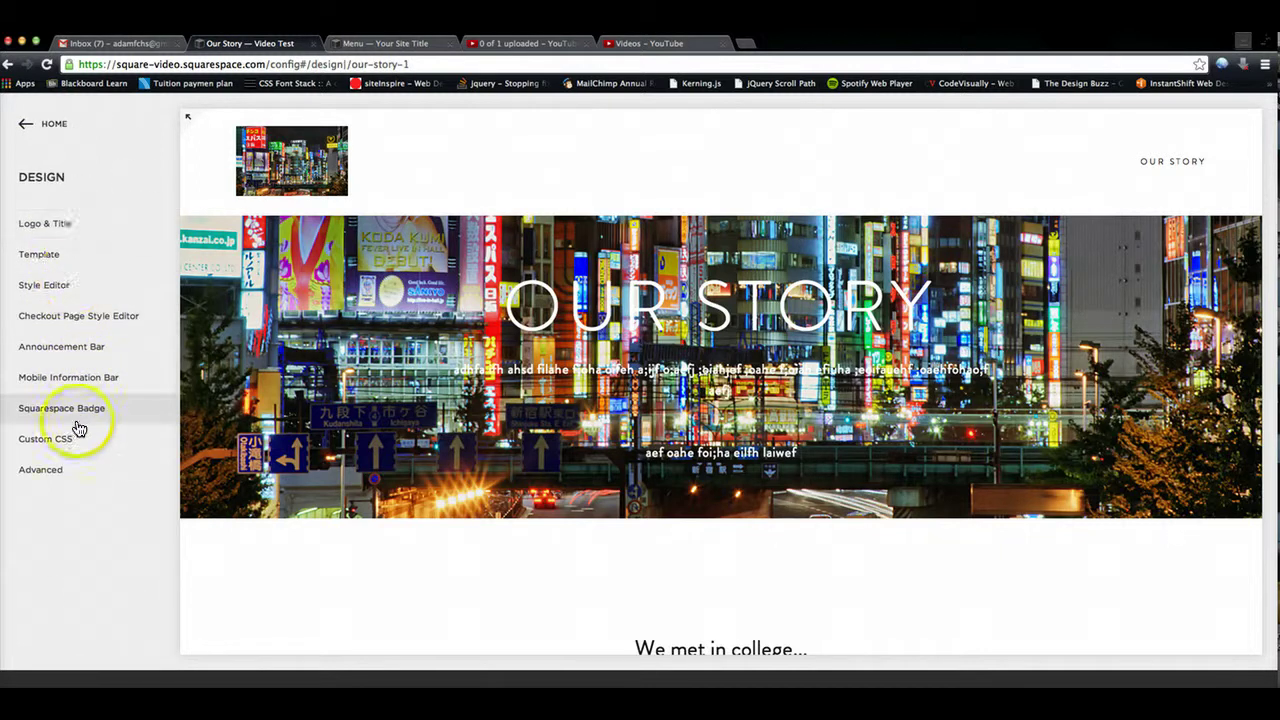
# Enable the black Powered by Squarespace badge and scroll the page to preview it.
pyautogui.click(85, 420)
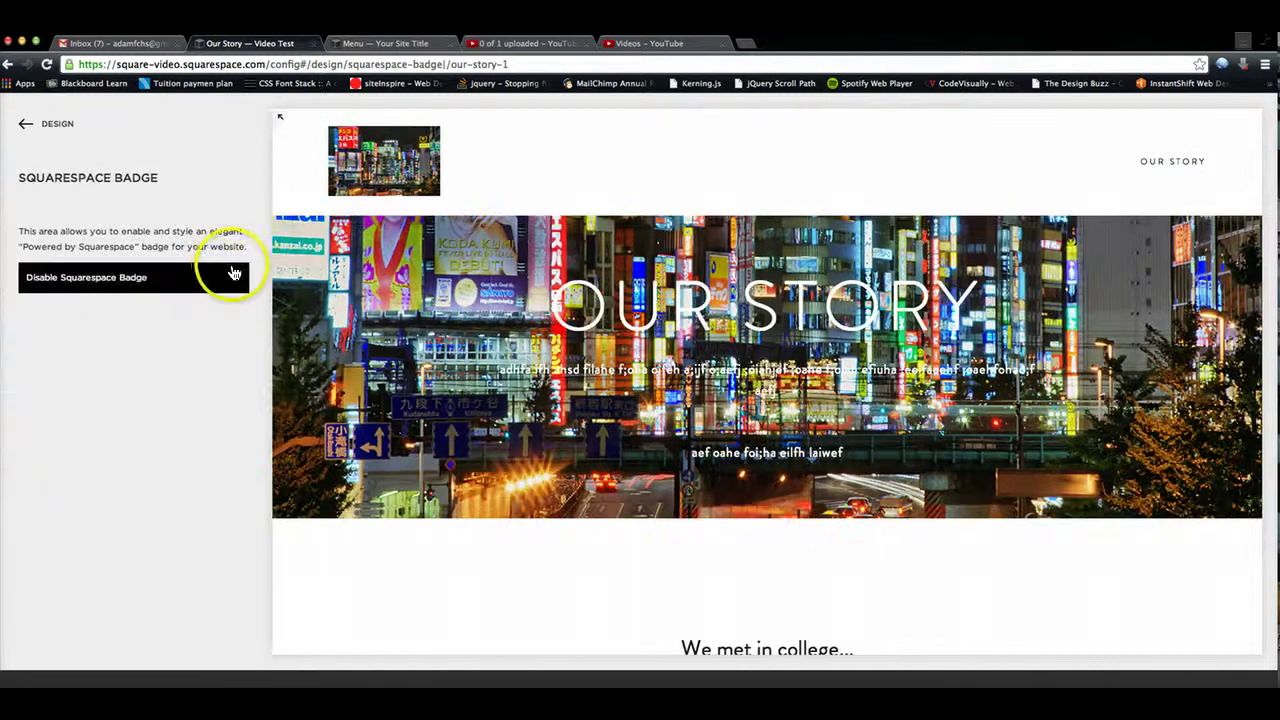
pyautogui.click(221, 281)
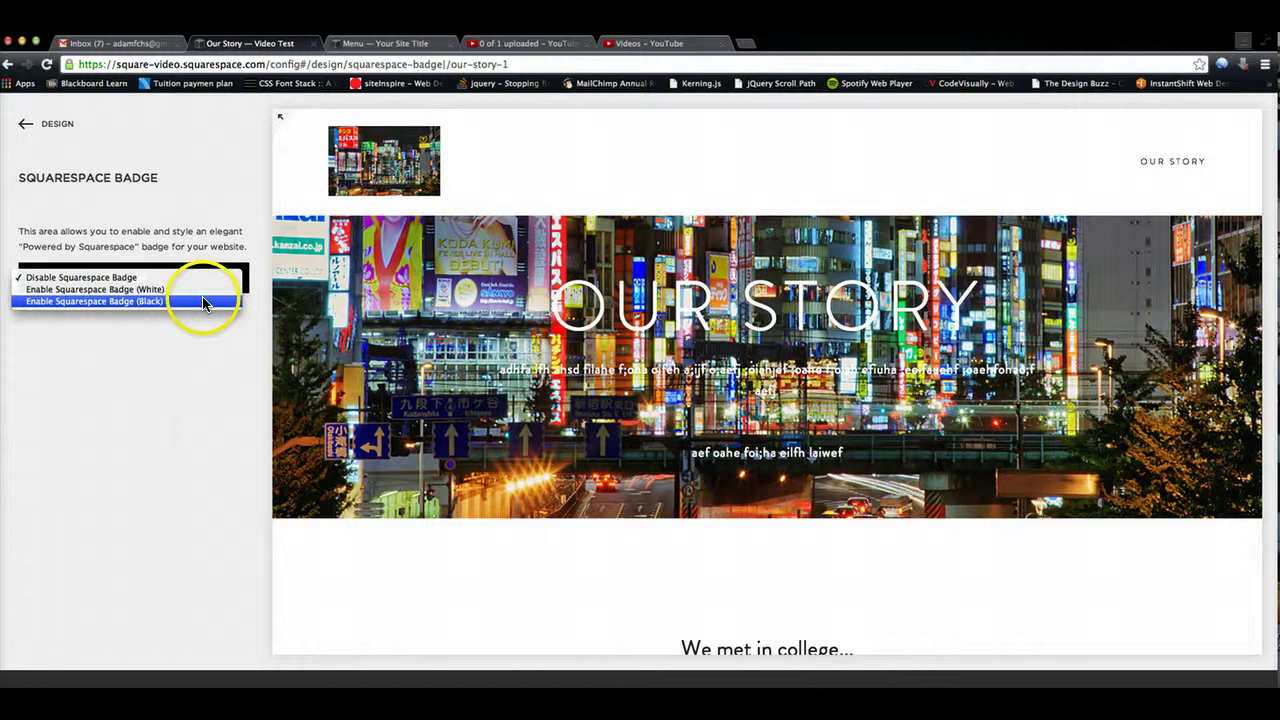
pyautogui.click(200, 300)
pyautogui.scroll(-3, 590, 449)
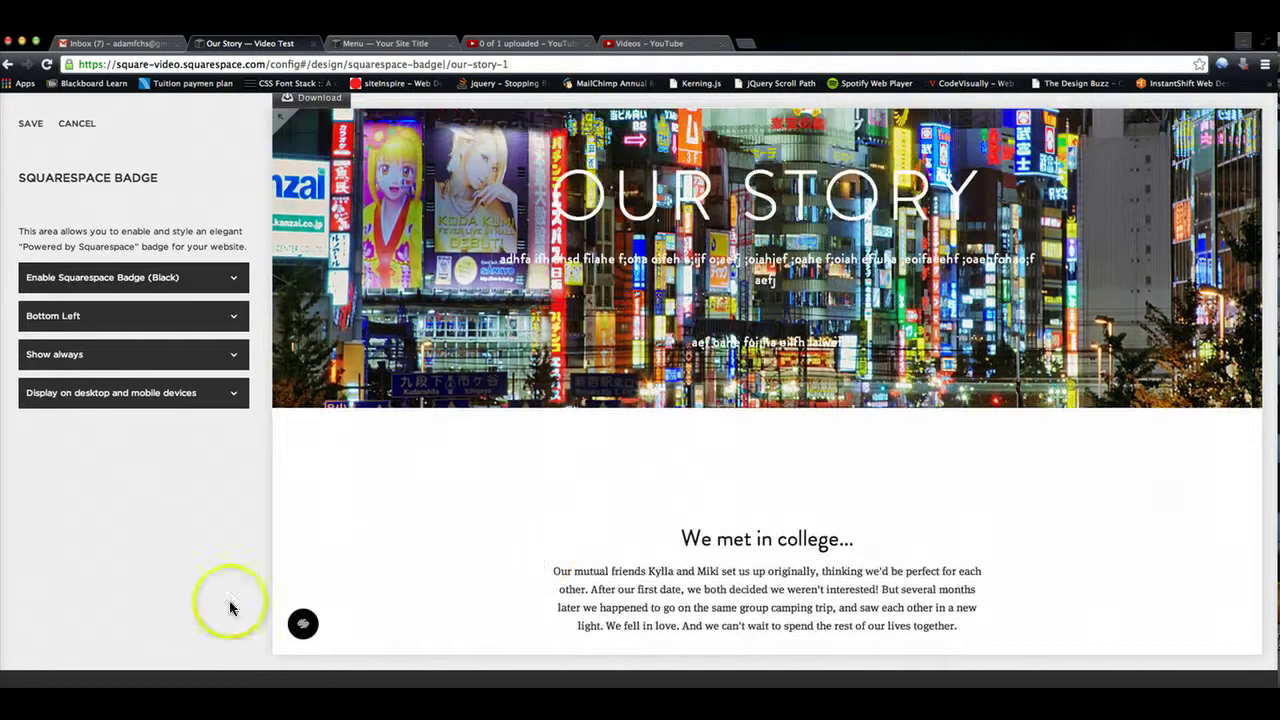
pyautogui.moveTo(299, 634)
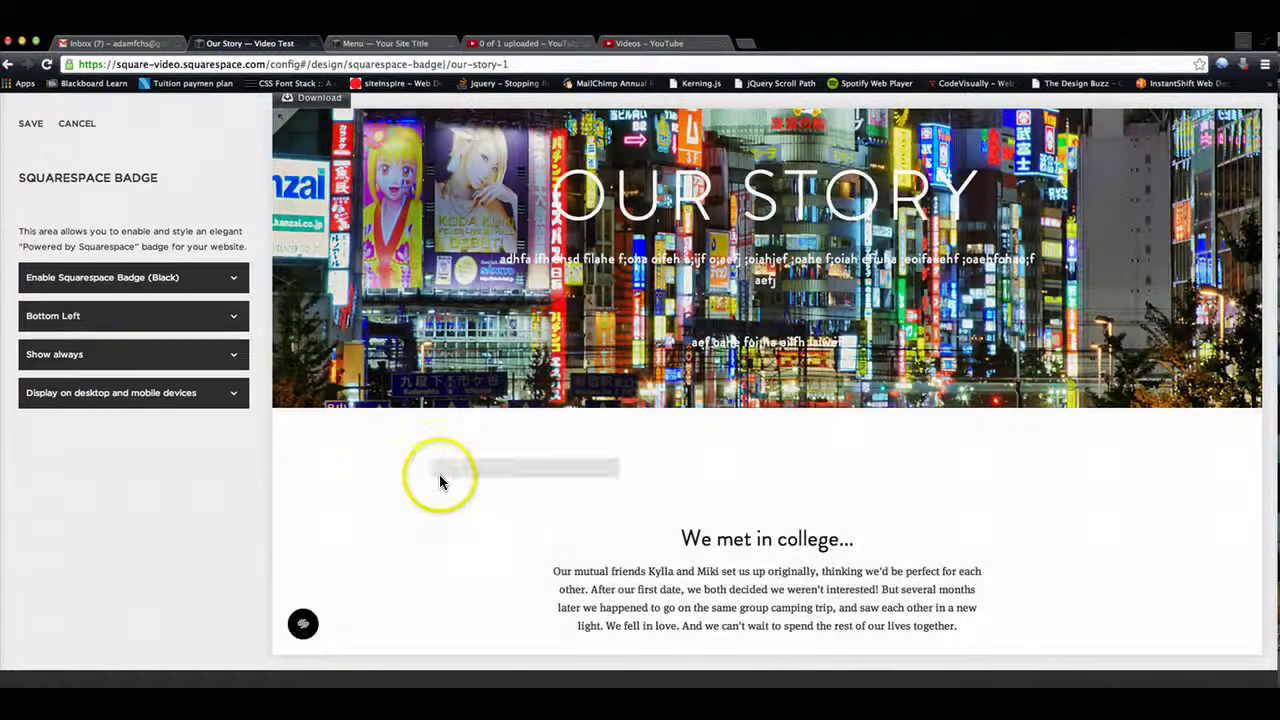
pyautogui.scroll(-5, 437, 477)
pyautogui.moveTo(794, 555)
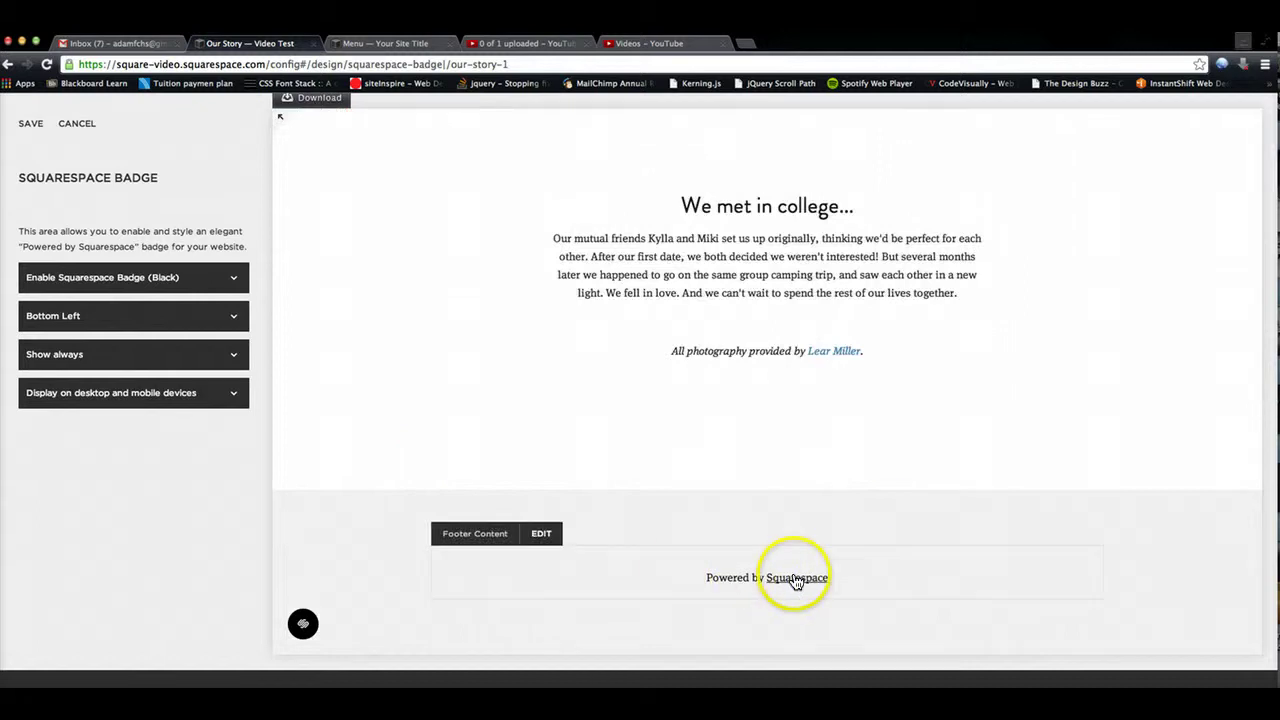
pyautogui.scroll(2, 780, 600)
pyautogui.scroll(-2, 765, 610)
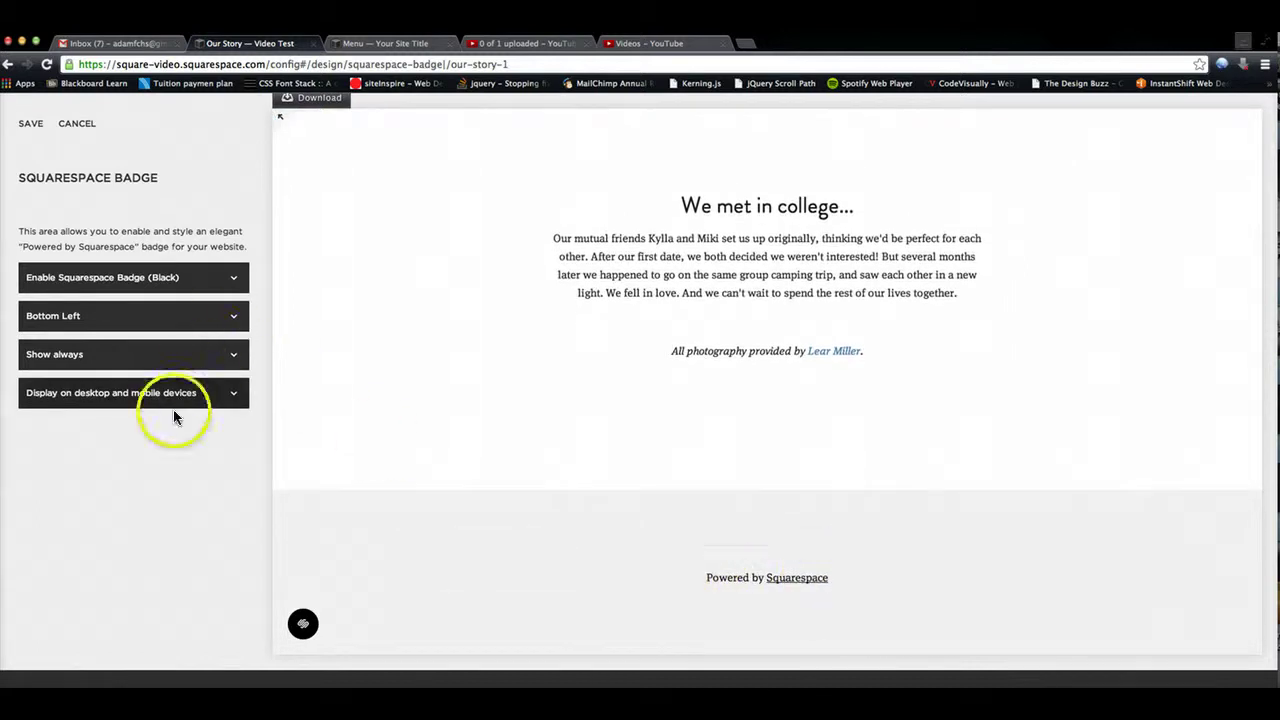
# Review the badge display and visibility options, then disable the badge and save.
pyautogui.click(183, 279)
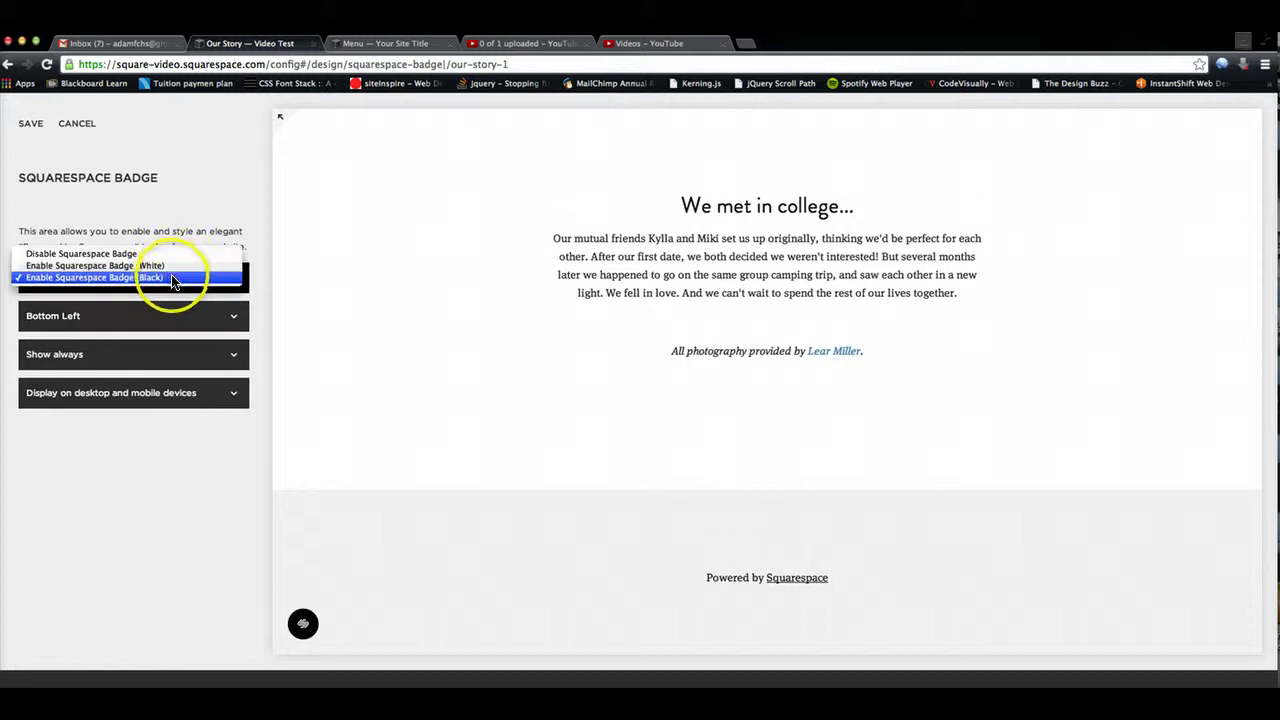
pyautogui.click(226, 354)
pyautogui.click(232, 360)
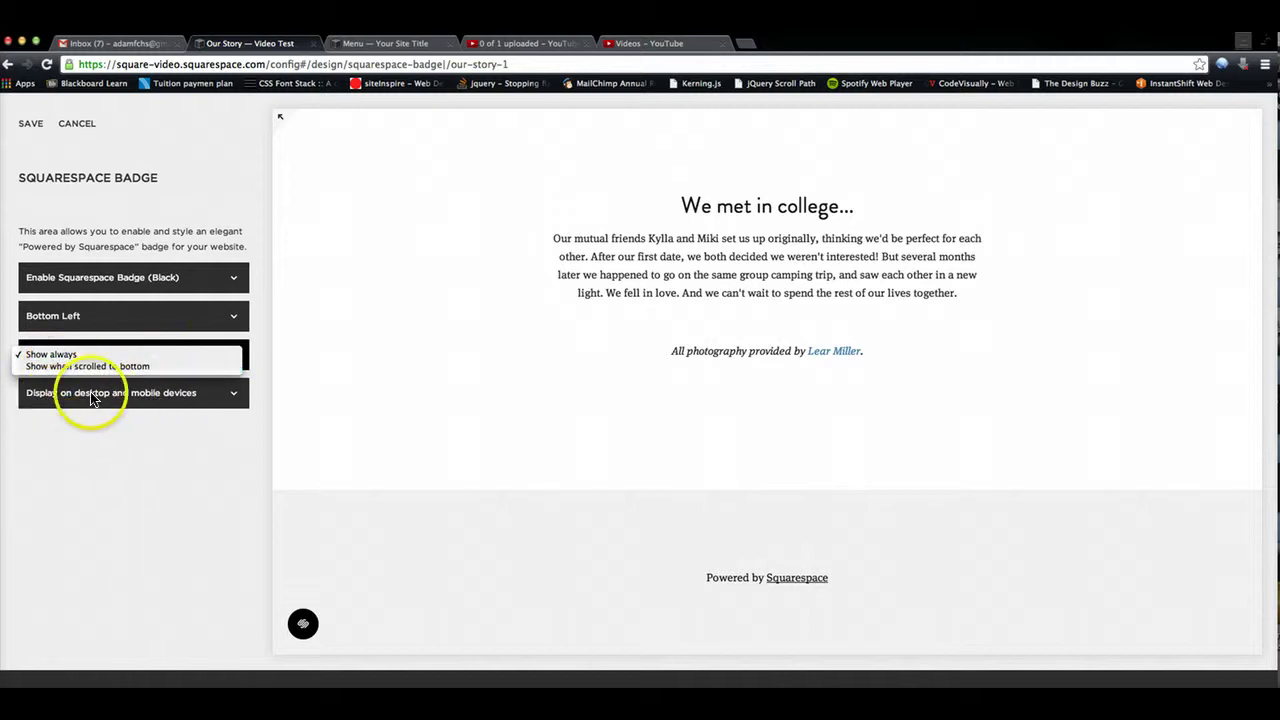
pyautogui.click(258, 298)
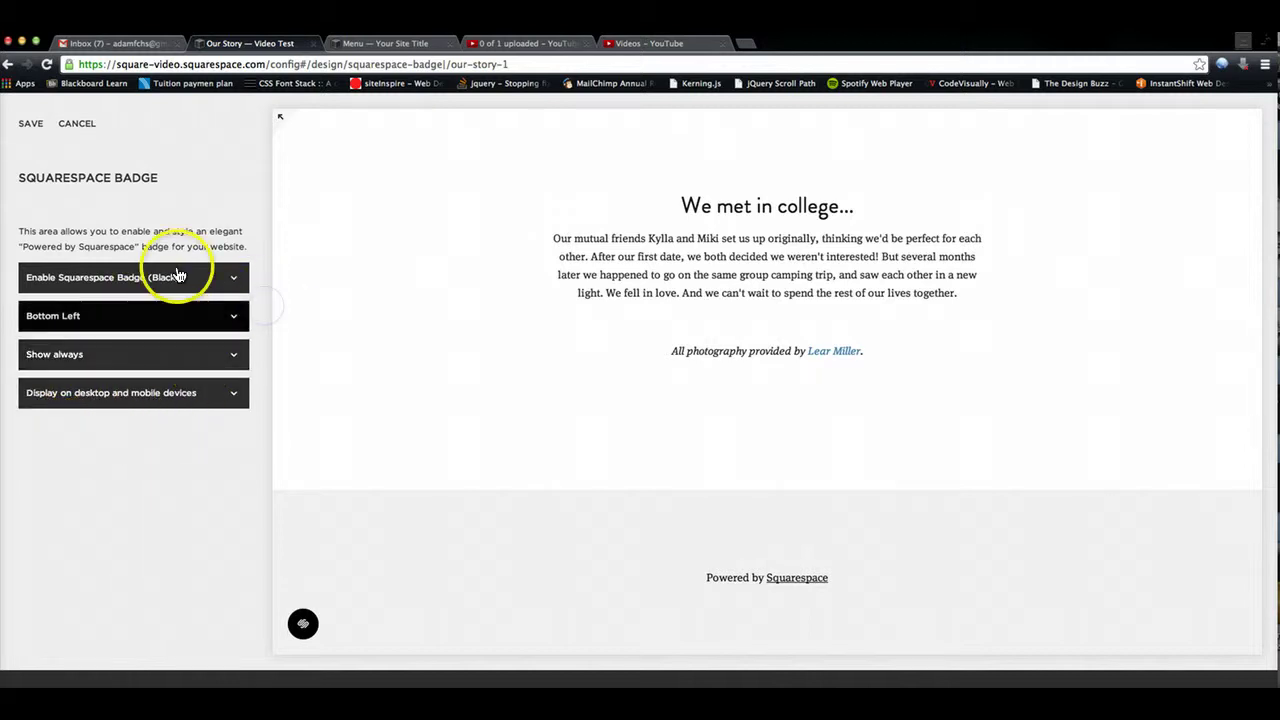
pyautogui.click(217, 277)
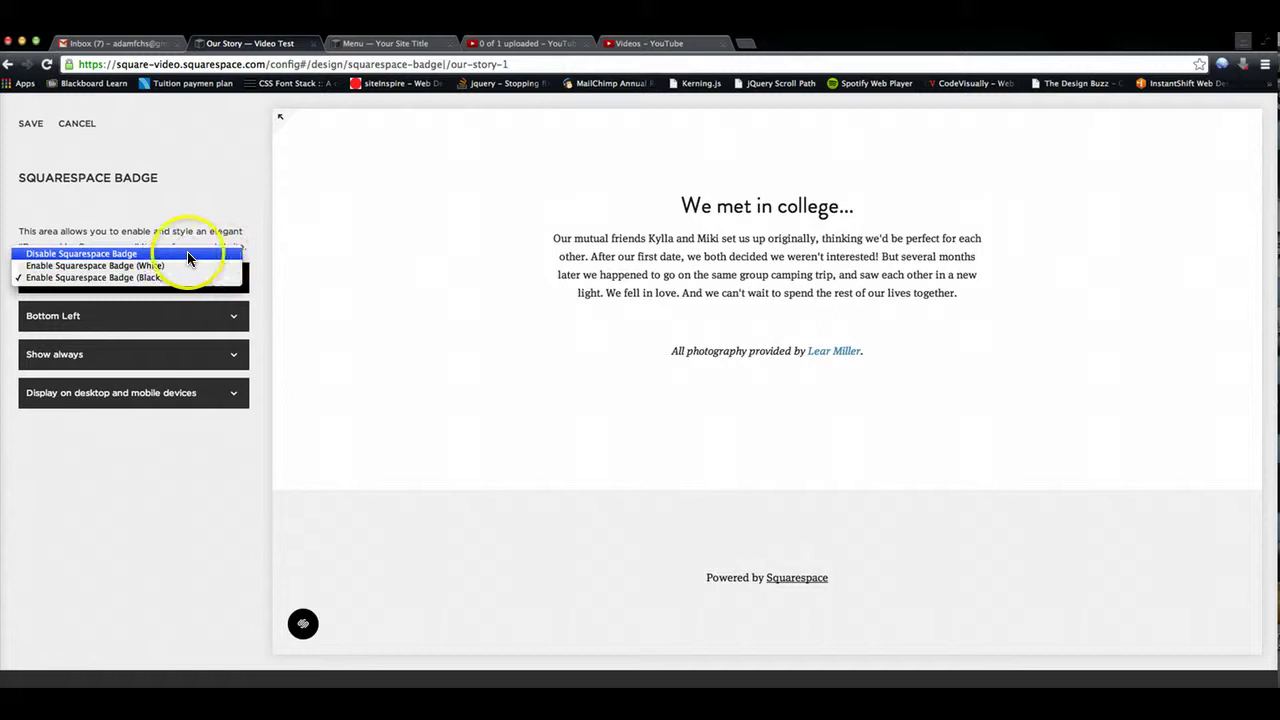
pyautogui.click(187, 253)
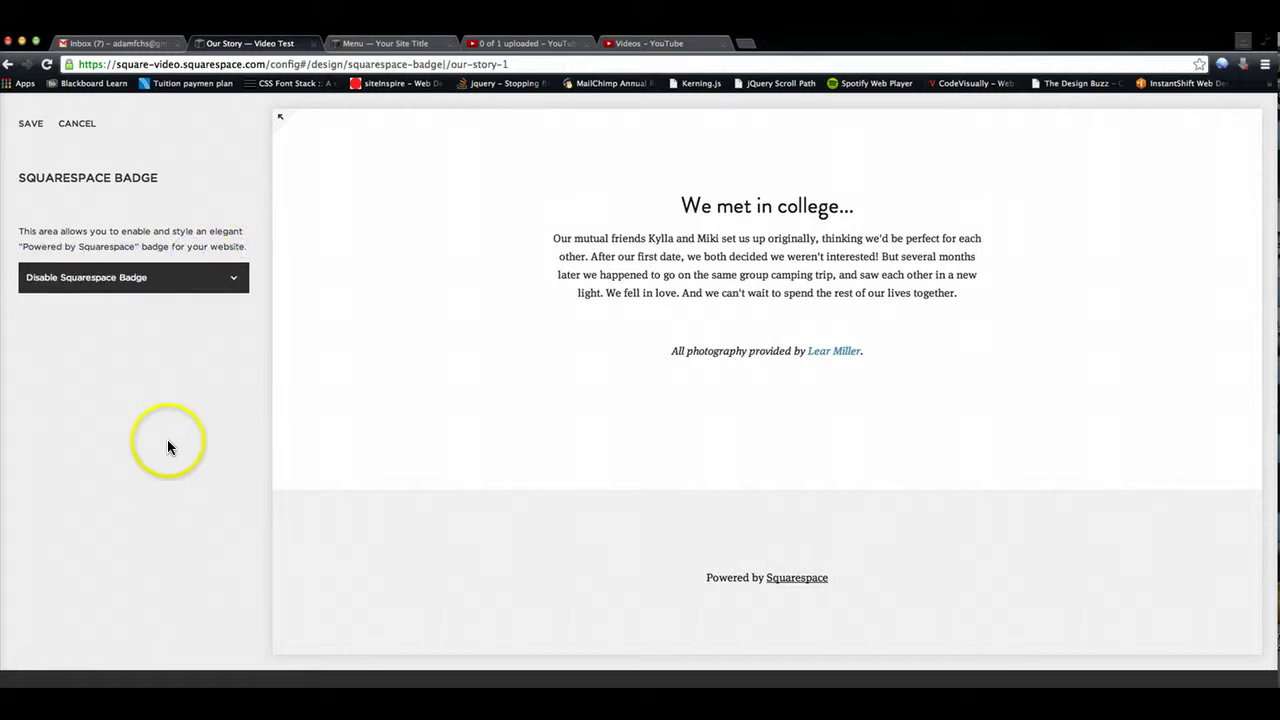
pyautogui.click(37, 125)
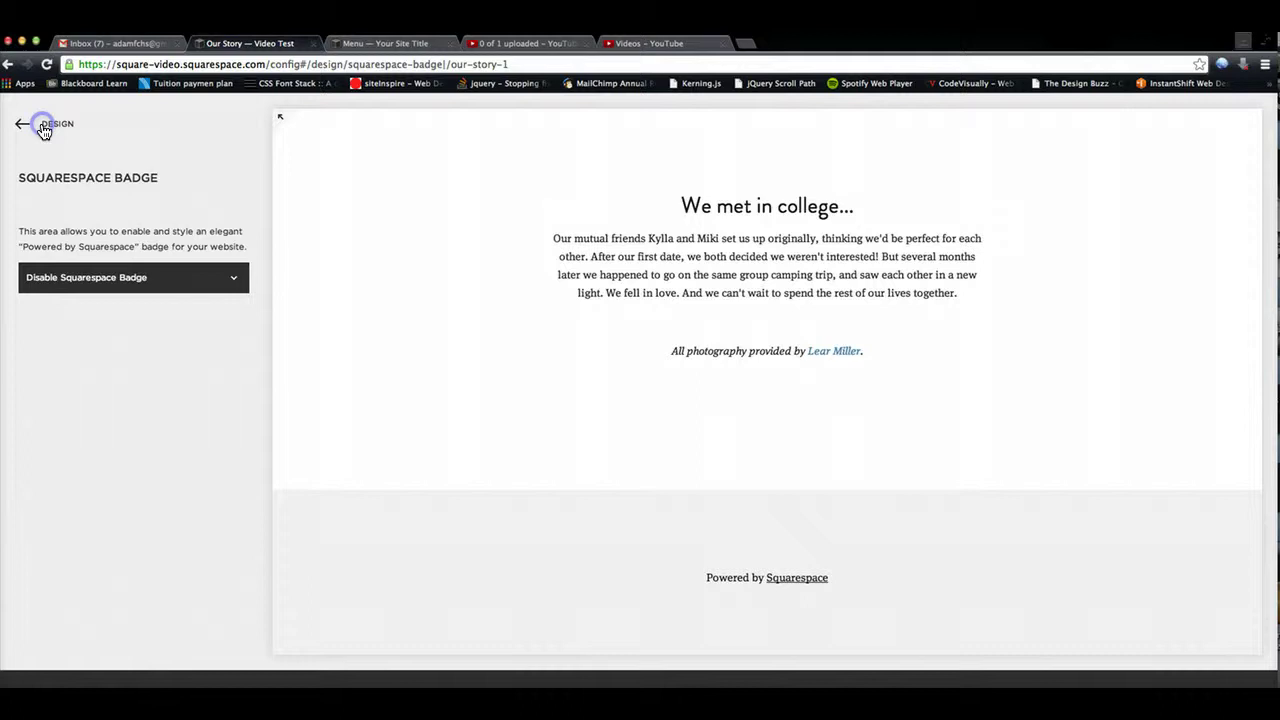
# Go back to the Design list and open the empty Custom CSS editor.
pyautogui.click(43, 127)
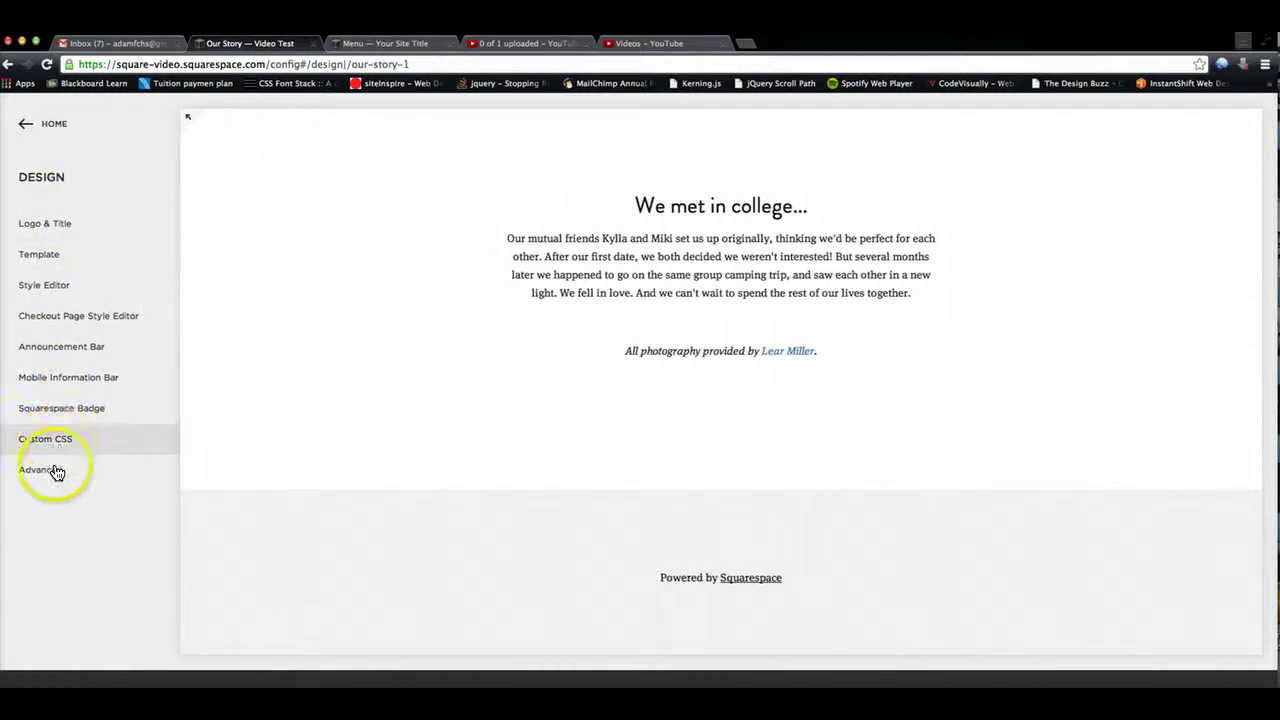
pyautogui.click(50, 440)
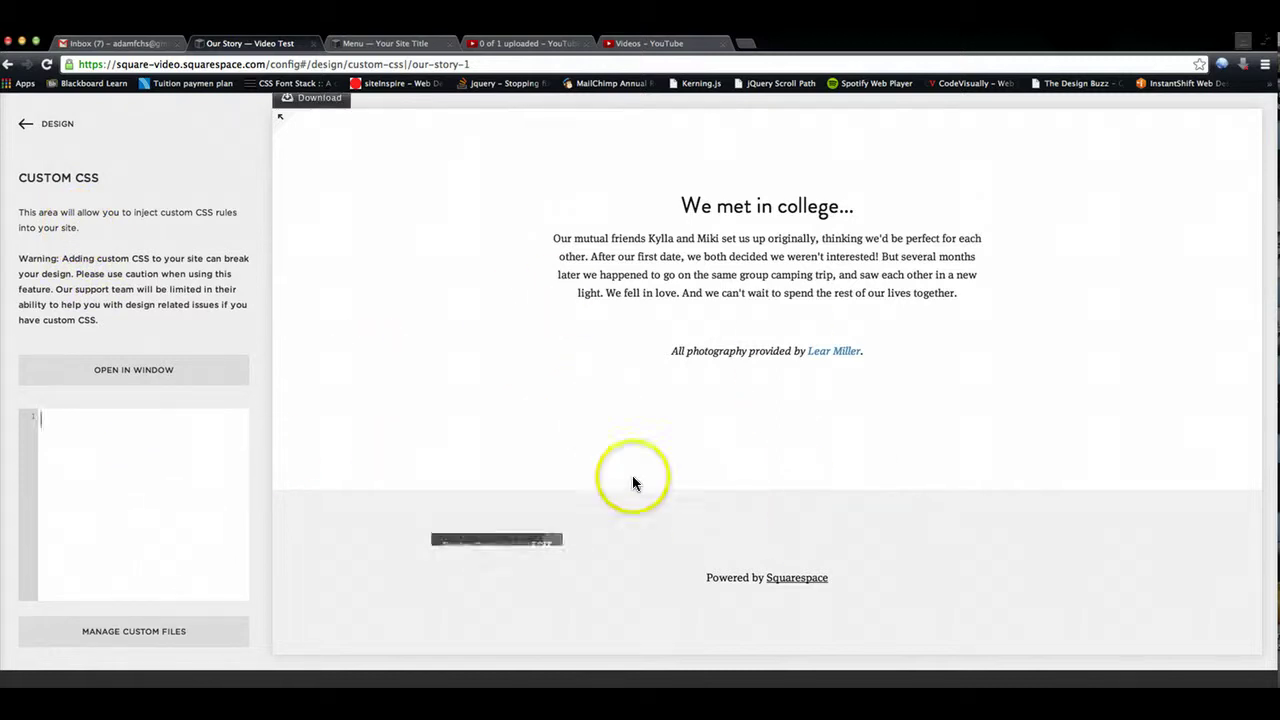
pyautogui.scroll(4, 666, 432)
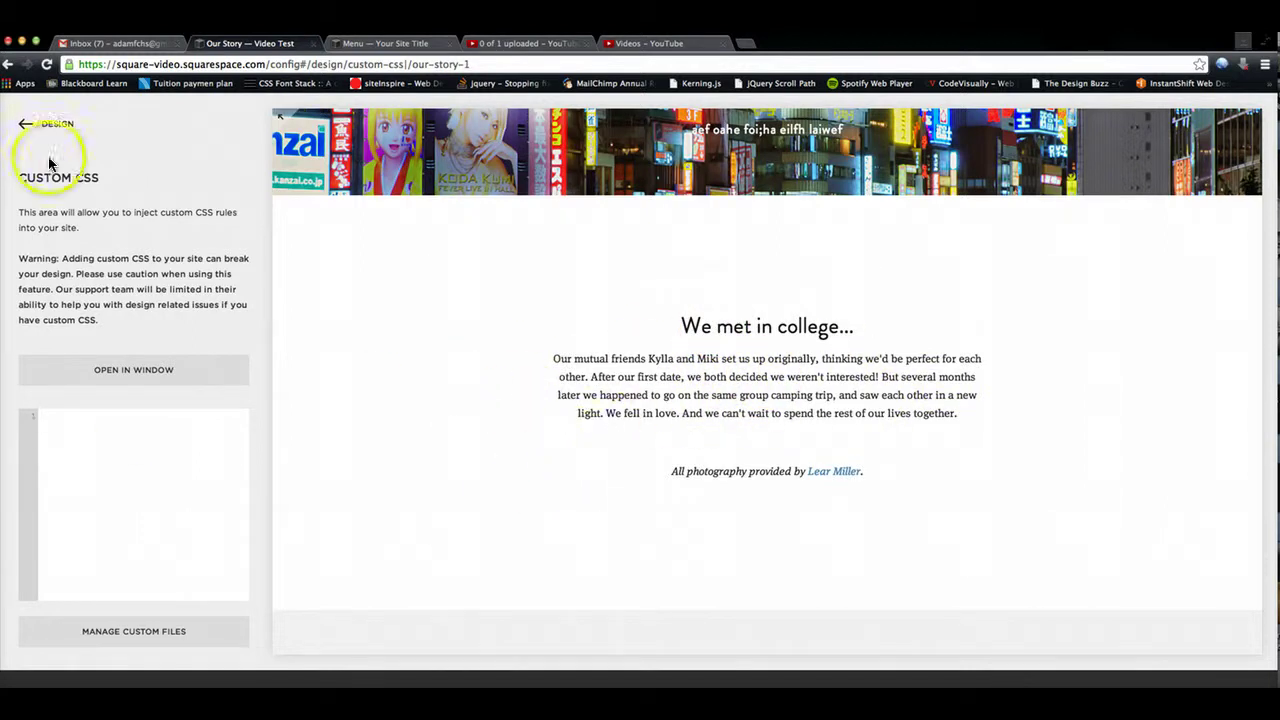
# Return to the Design list and open Advanced, showing the Typekit ID, mobile style and device view options.
pyautogui.click(41, 126)
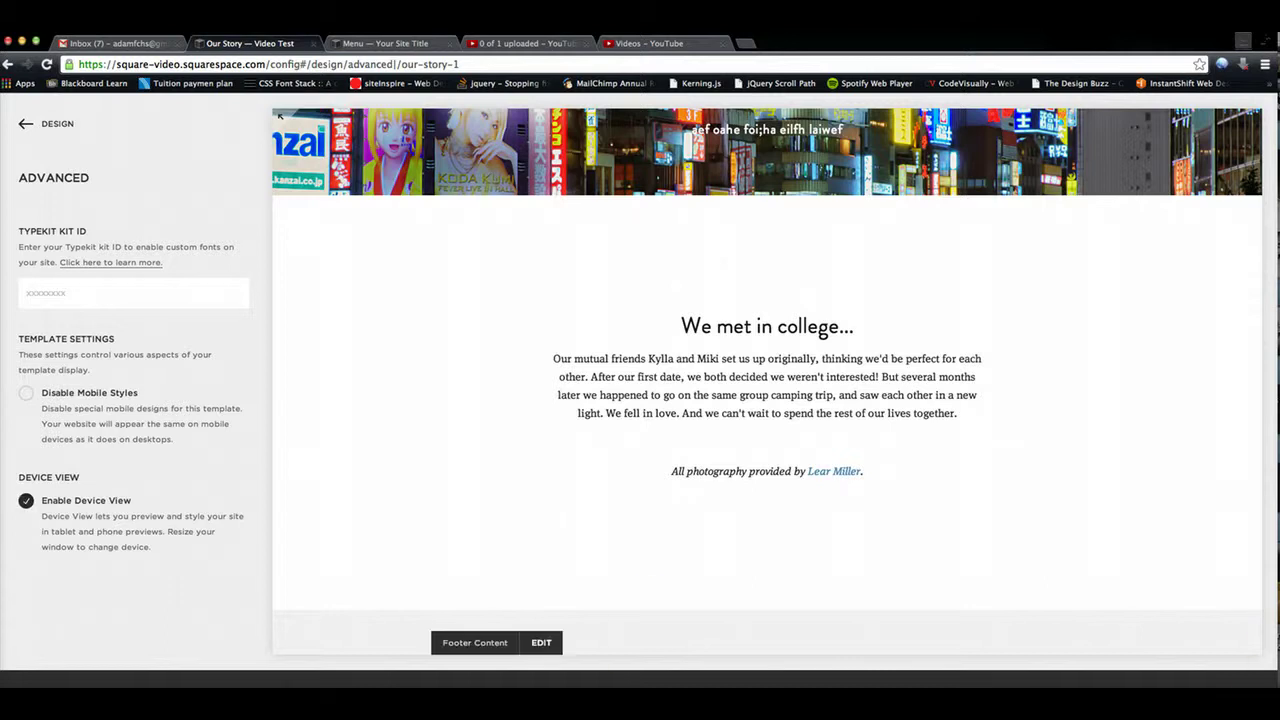
# Narrow the browser to tablet width, toggle Enable Device View off and back on, then widen it again.
pyautogui.moveTo(1274, 673); pyautogui.dragTo(790, 667)
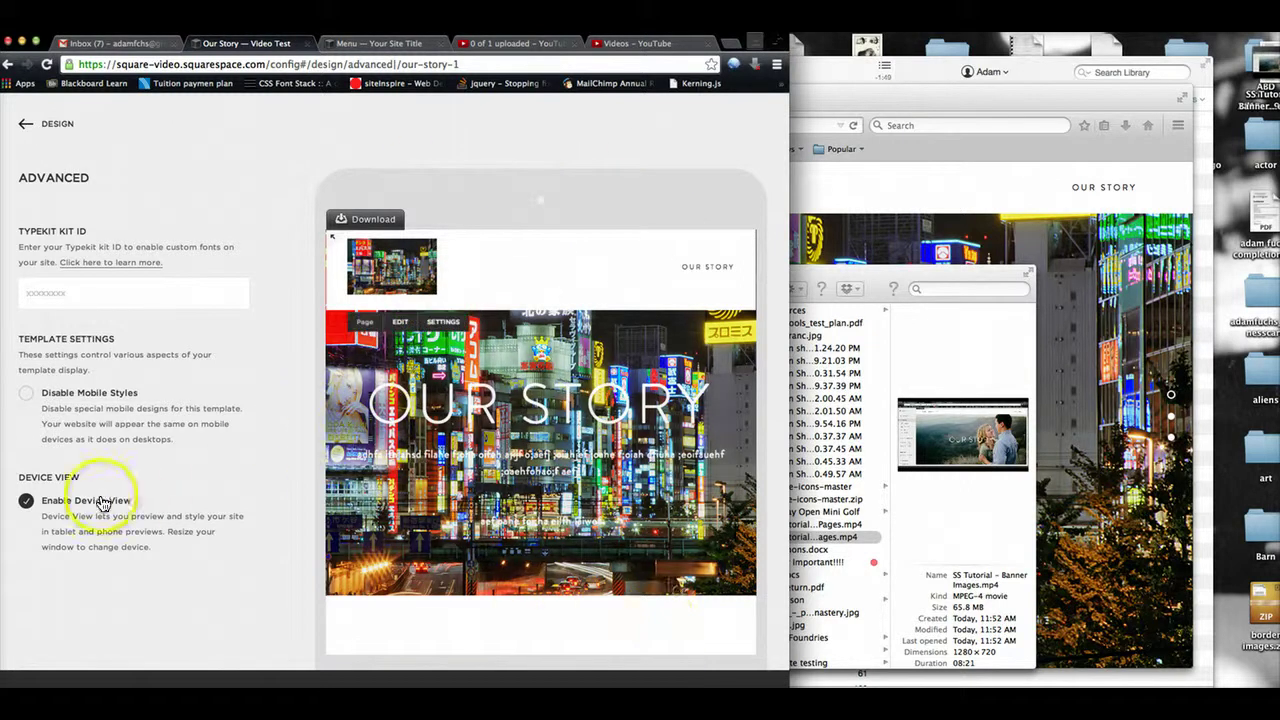
pyautogui.click(27, 502)
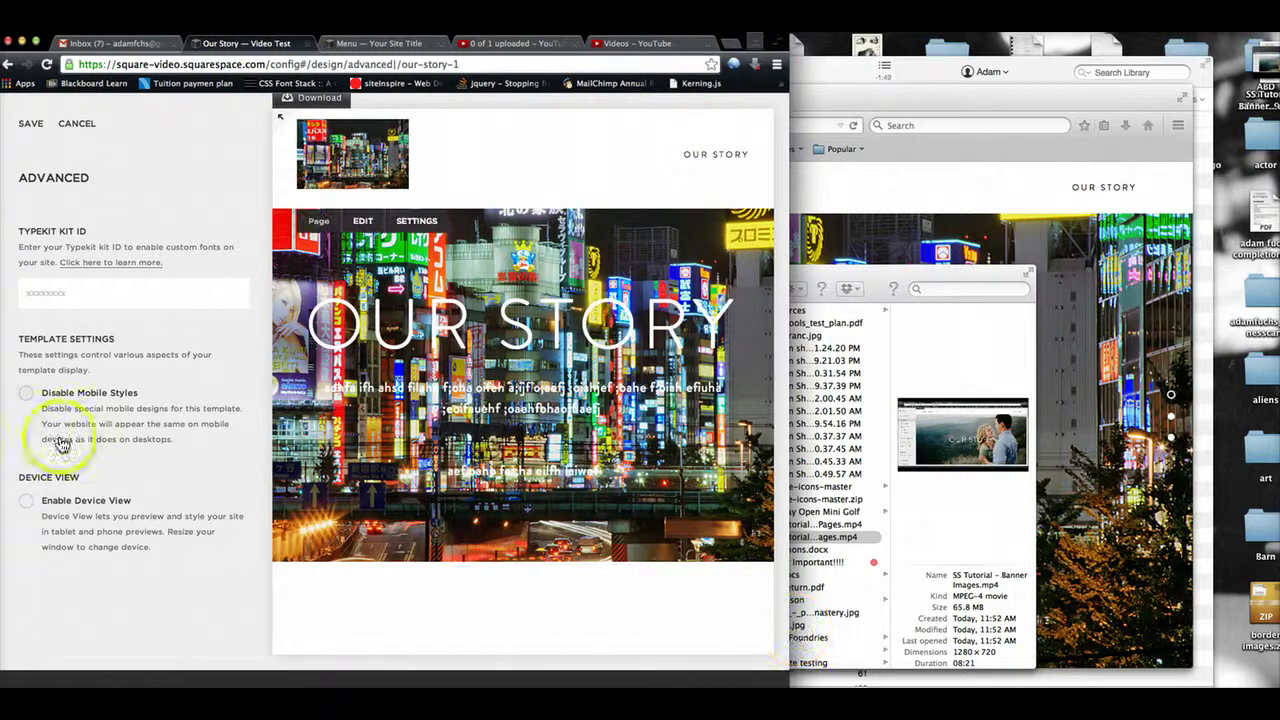
pyautogui.click(26, 501)
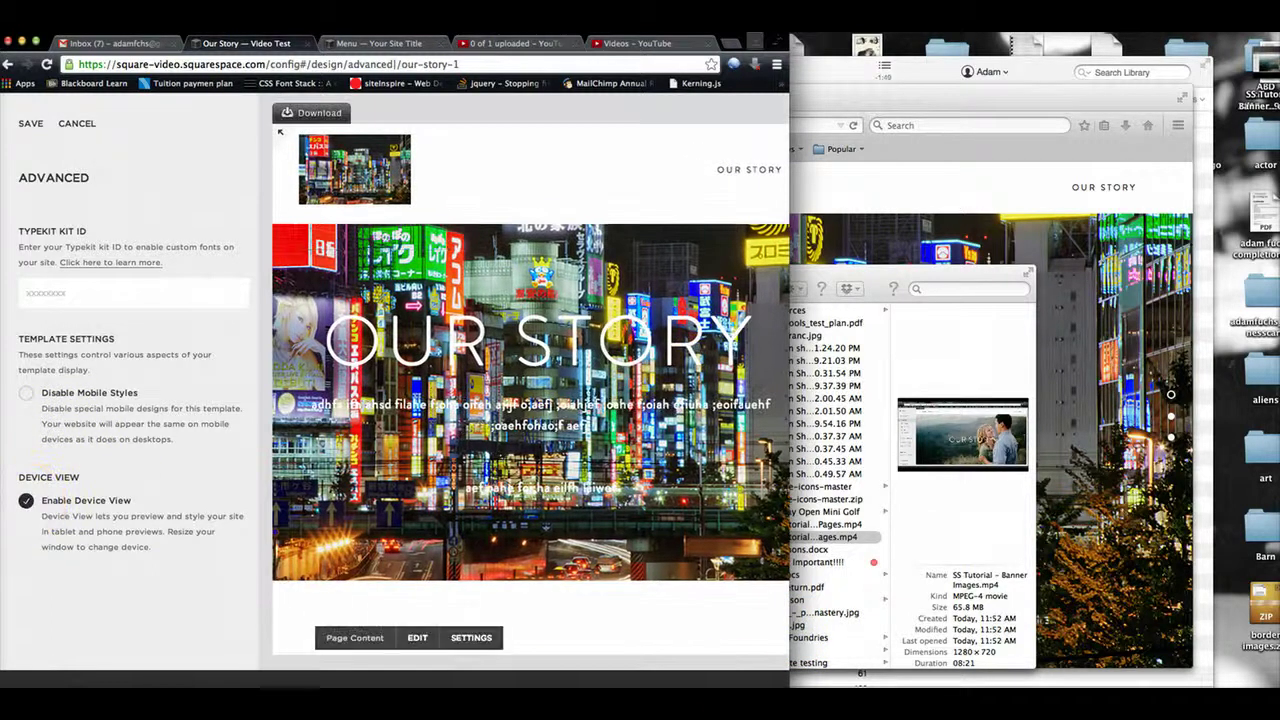
pyautogui.press('super+alt+f')
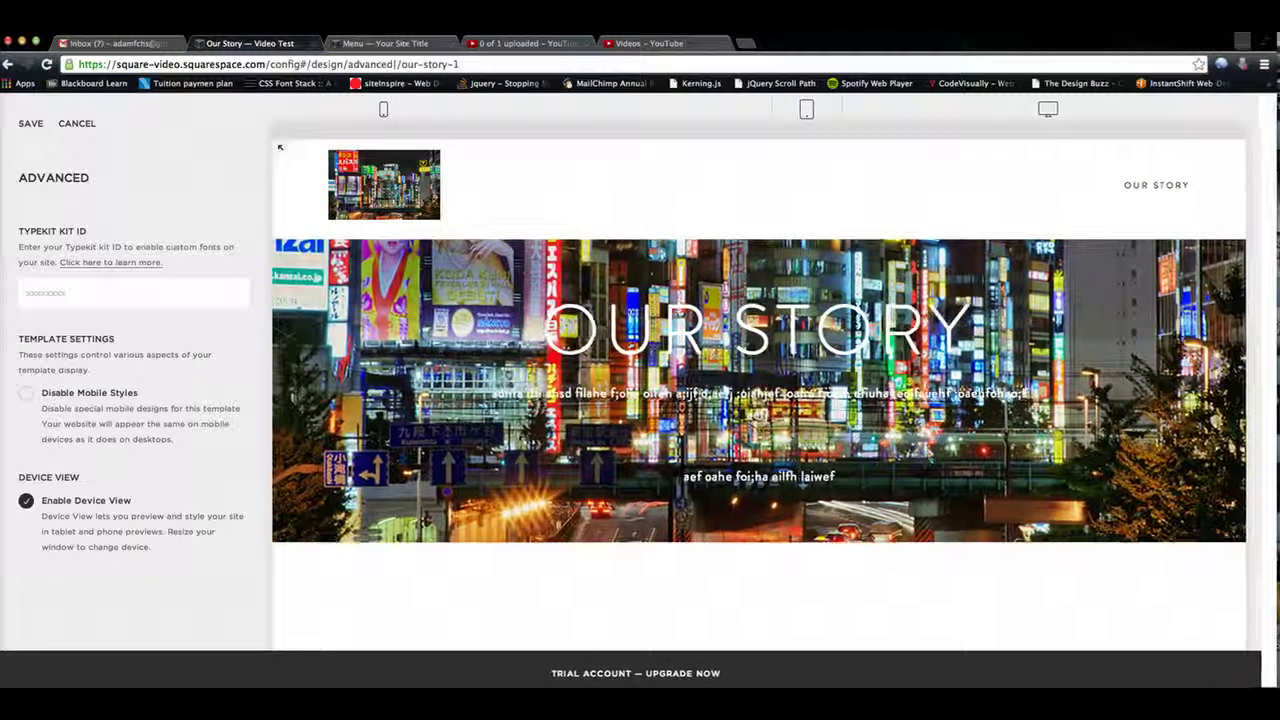
pyautogui.click(703, 465)
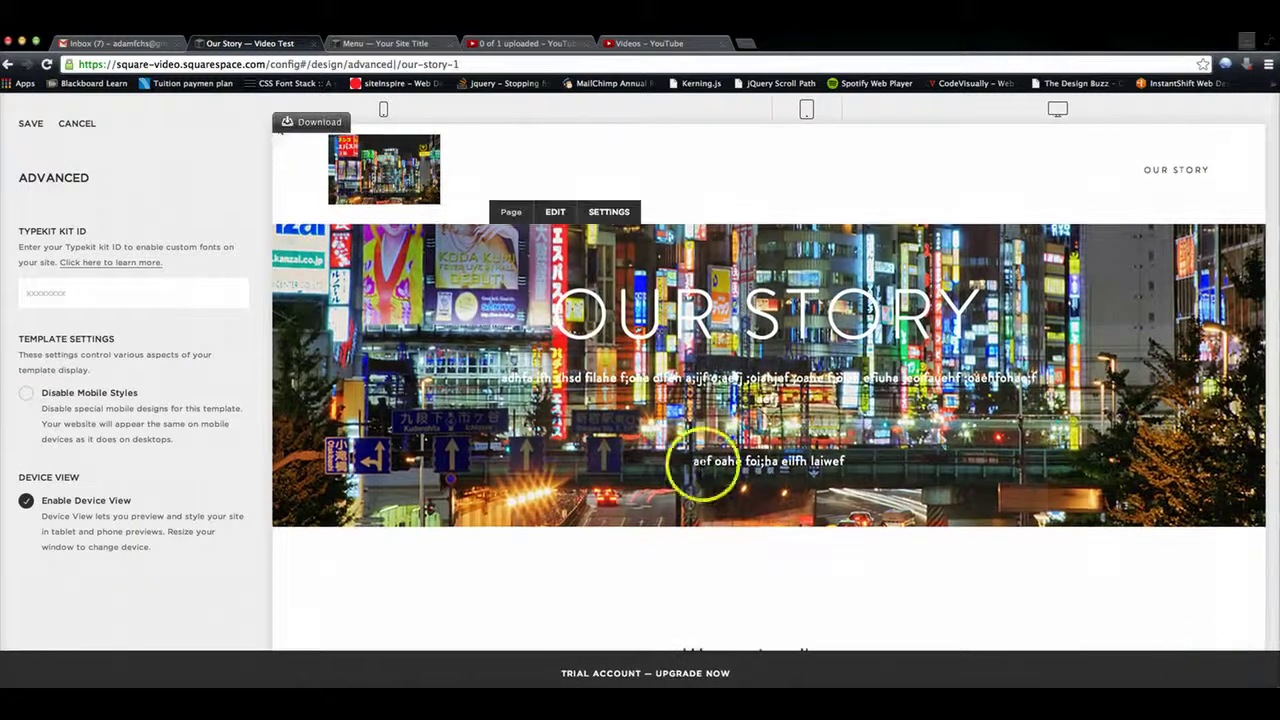
pyautogui.scroll(-1, 549, 229)
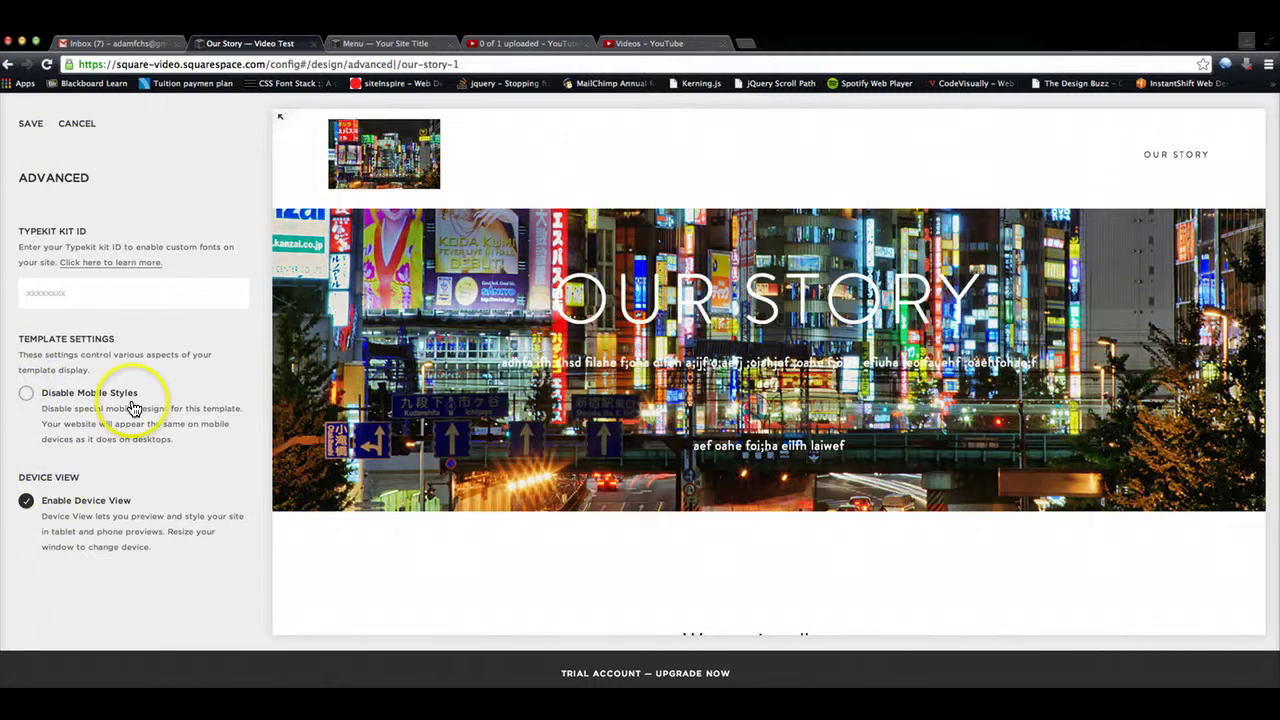
# Save the advanced settings and return to the Design settings list.
pyautogui.click(28, 125)
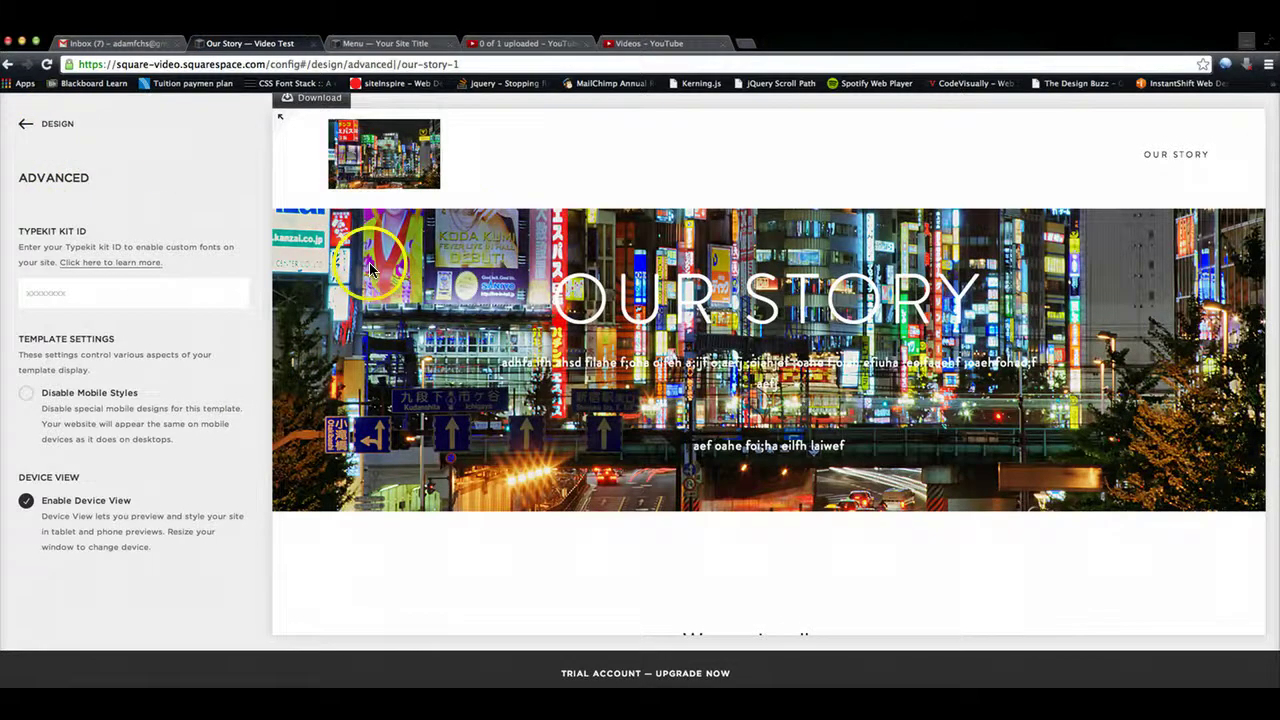
pyautogui.moveTo(671, 430)
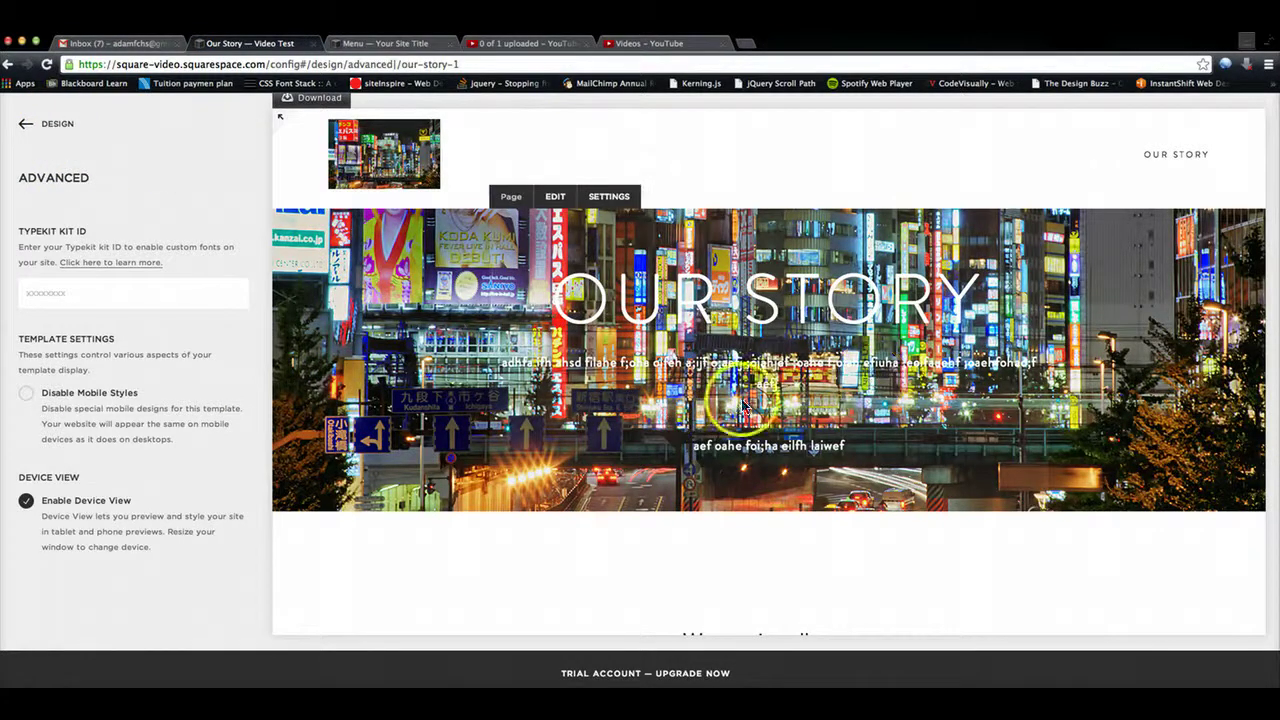
pyautogui.scroll(-4, 703, 505)
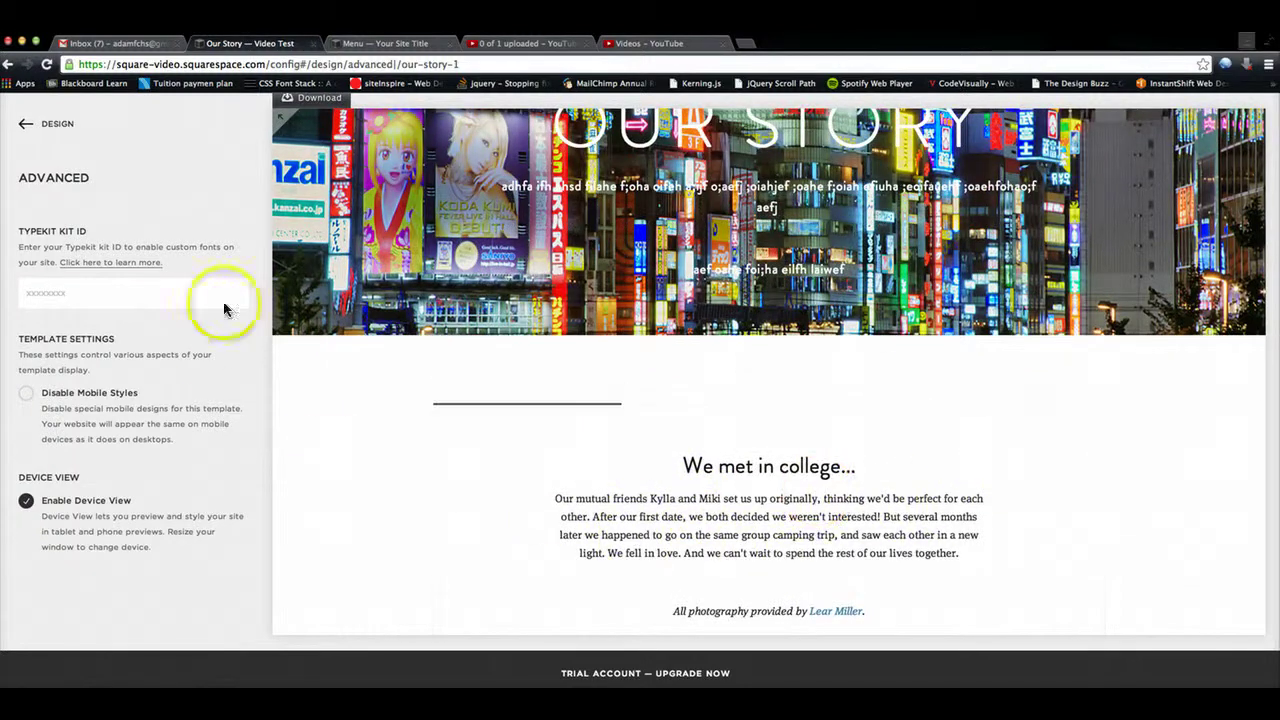
pyautogui.click(30, 123)
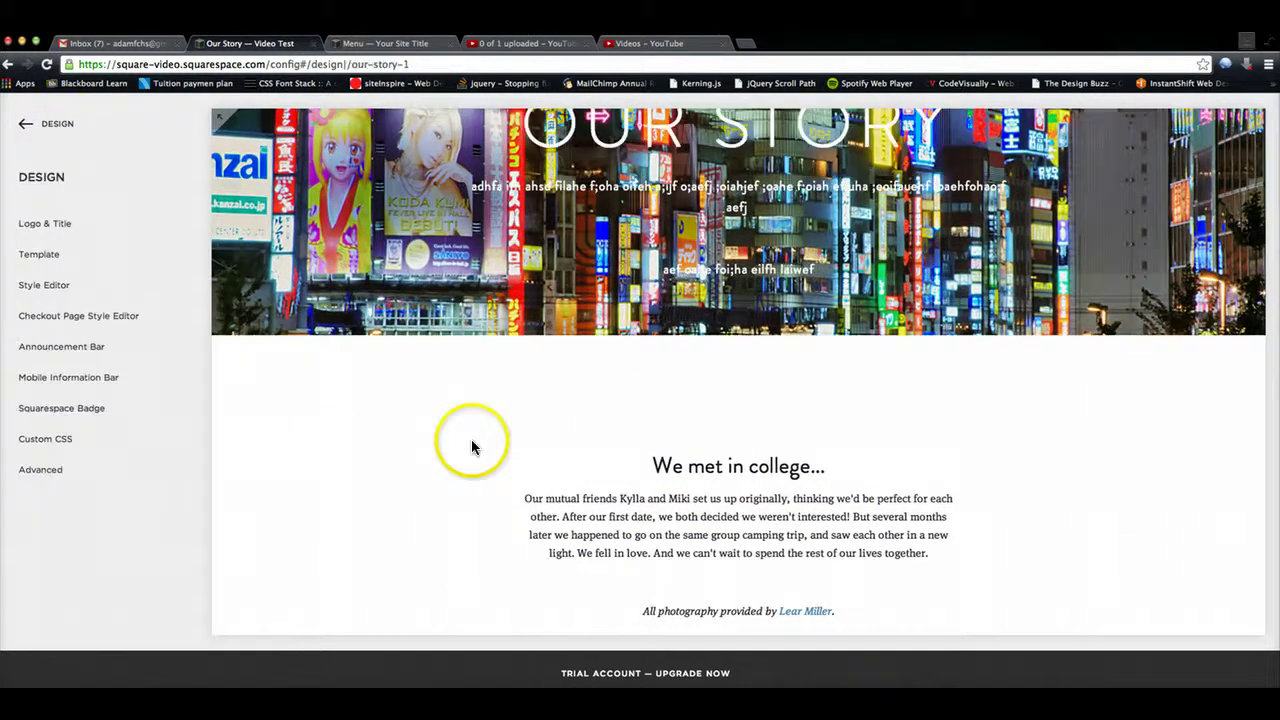
# In the Style Editor, try a red and then a near-white #fef6f6 site header background.
pyautogui.click(48, 285)
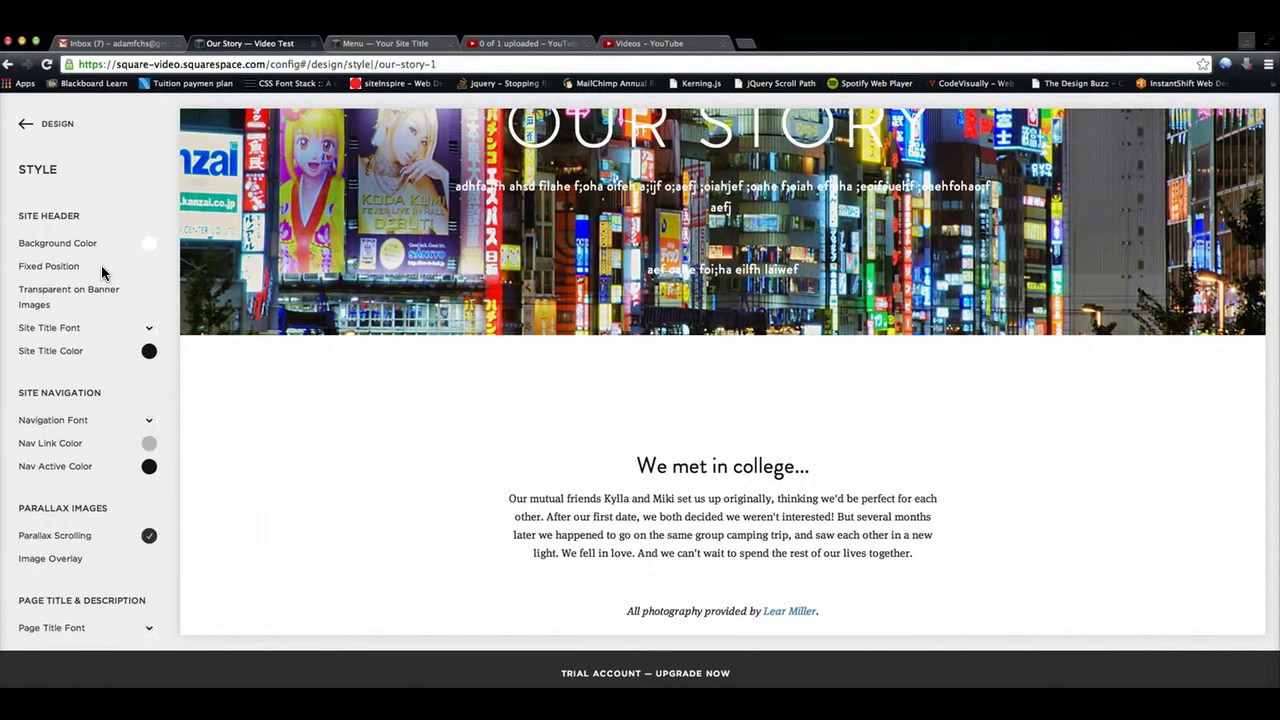
pyautogui.scroll(3, 357, 384)
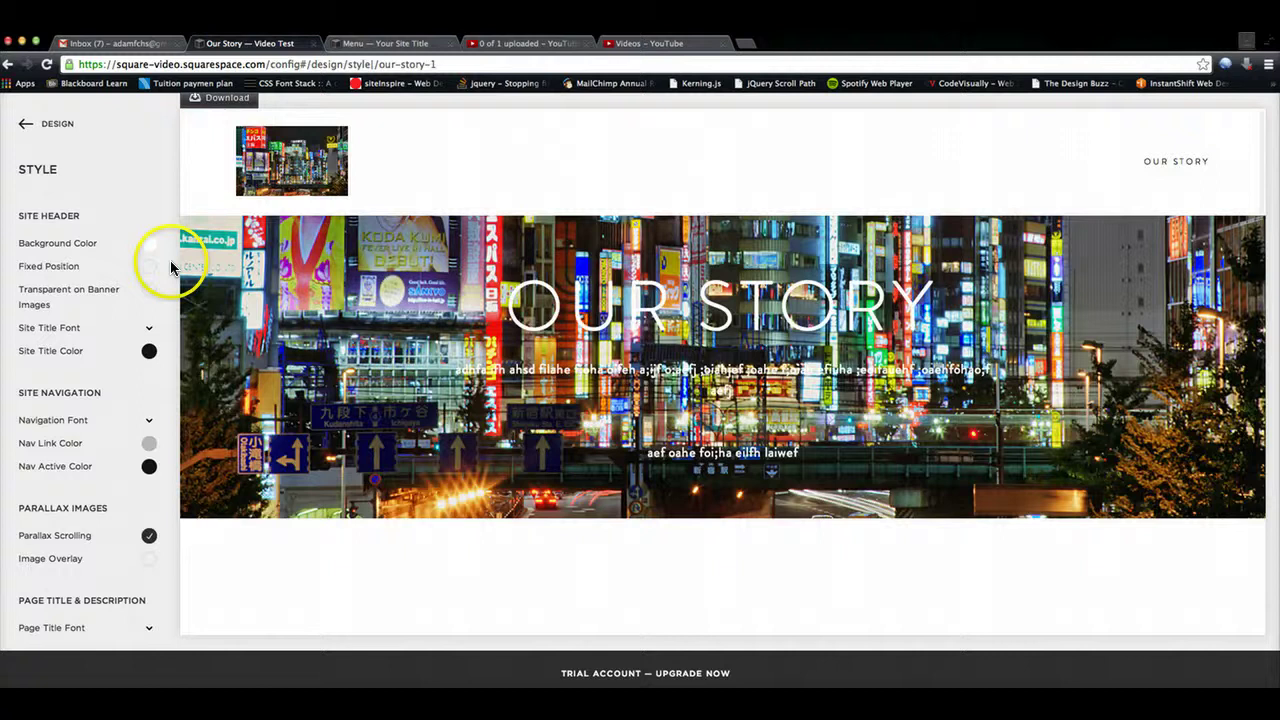
pyautogui.click(148, 243)
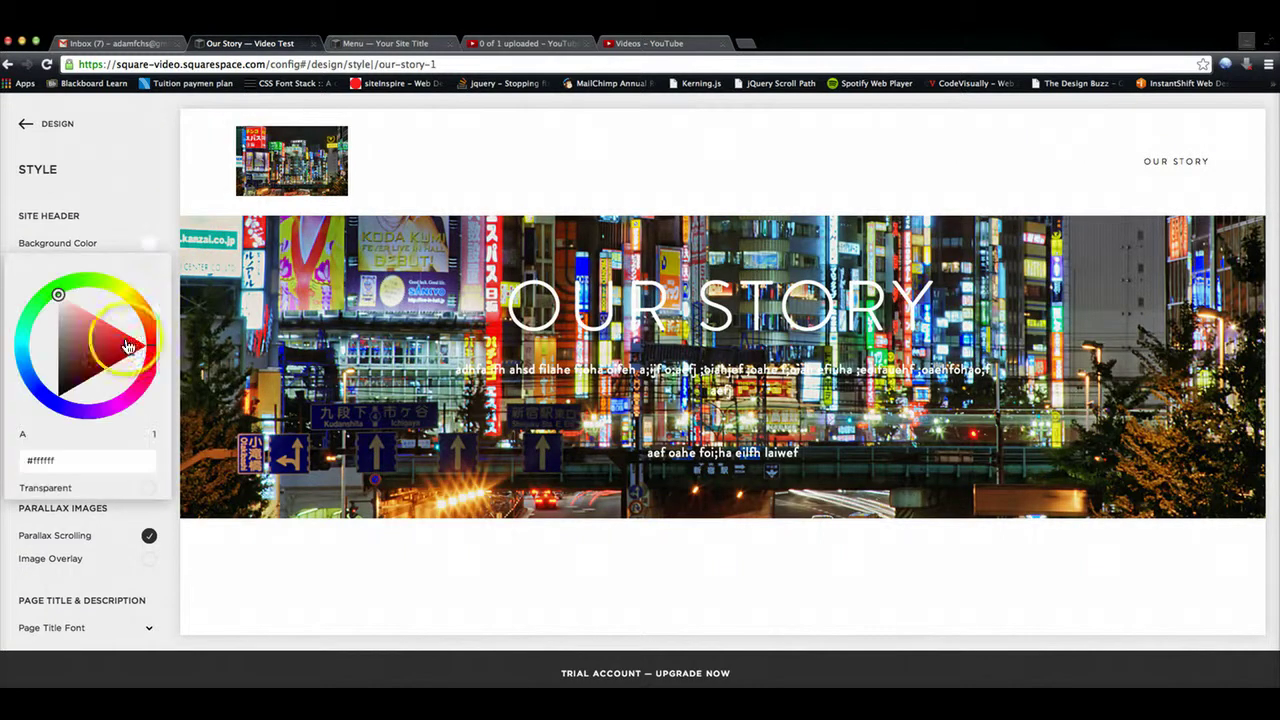
pyautogui.moveTo(128, 346); pyautogui.dragTo(118, 351)
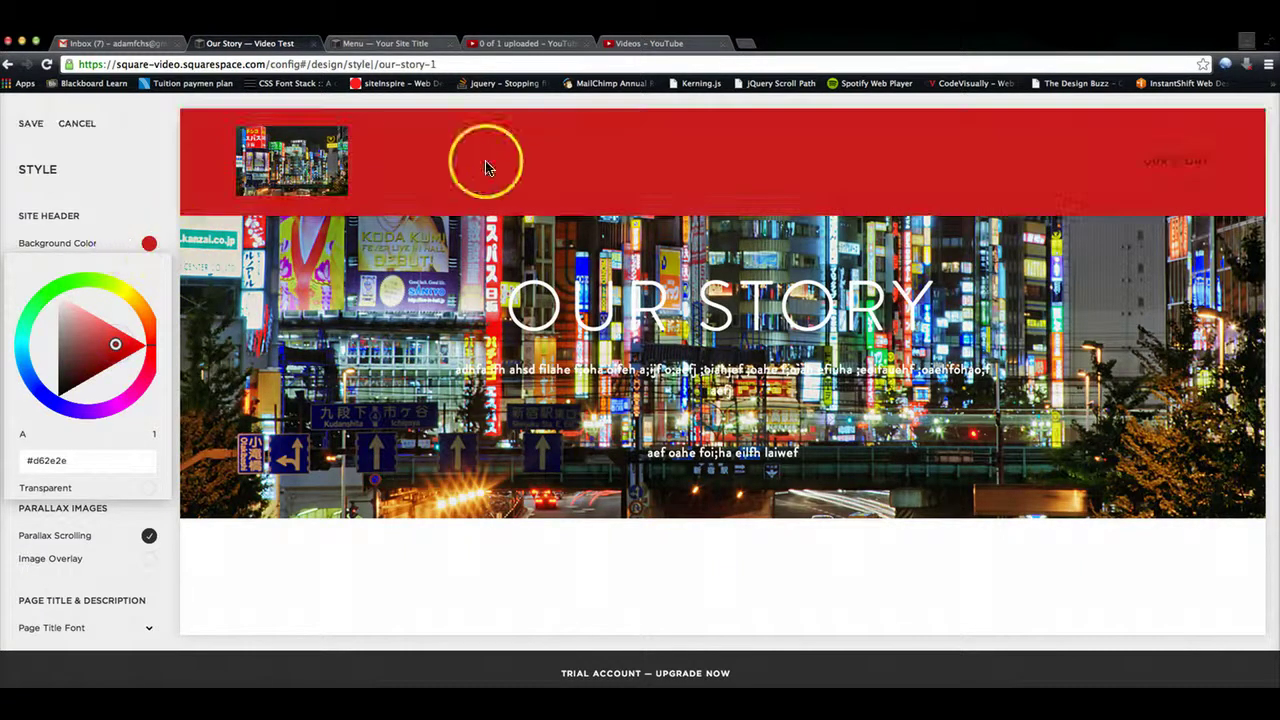
pyautogui.click(62, 303)
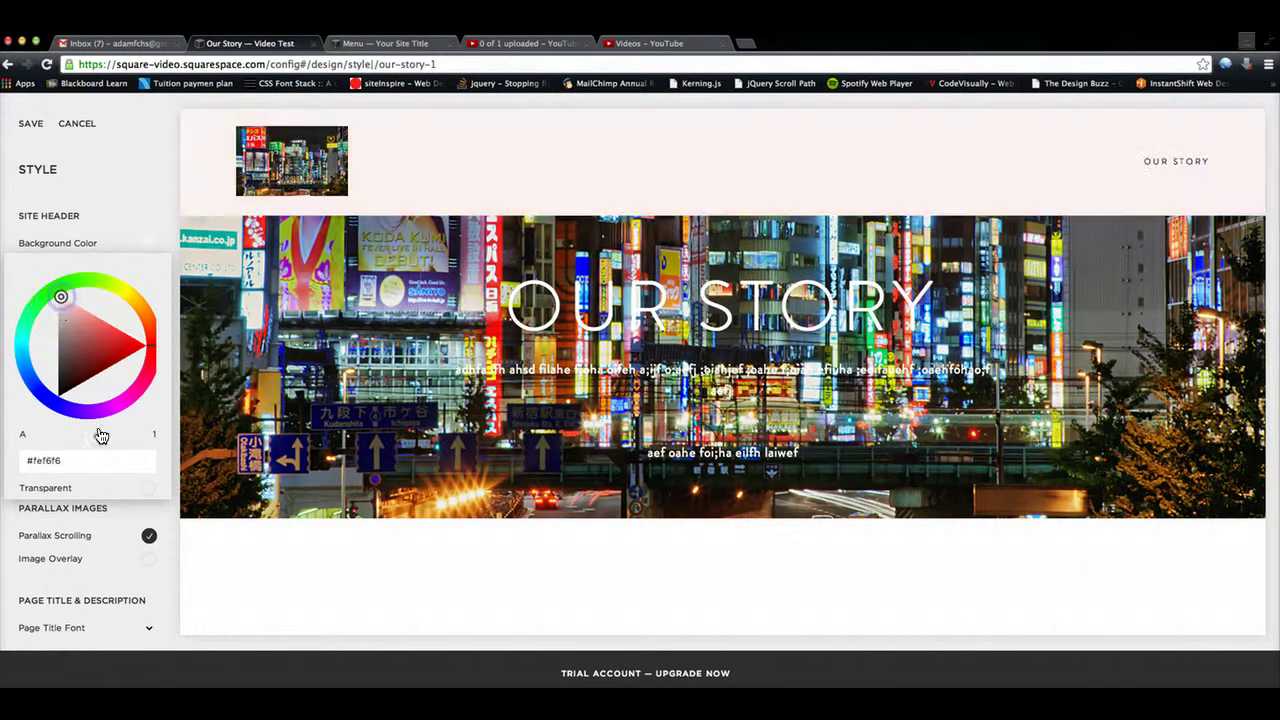
# Toggle header Transparent off and on, then set the background to rgba 255,255,255.
pyautogui.click(148, 490)
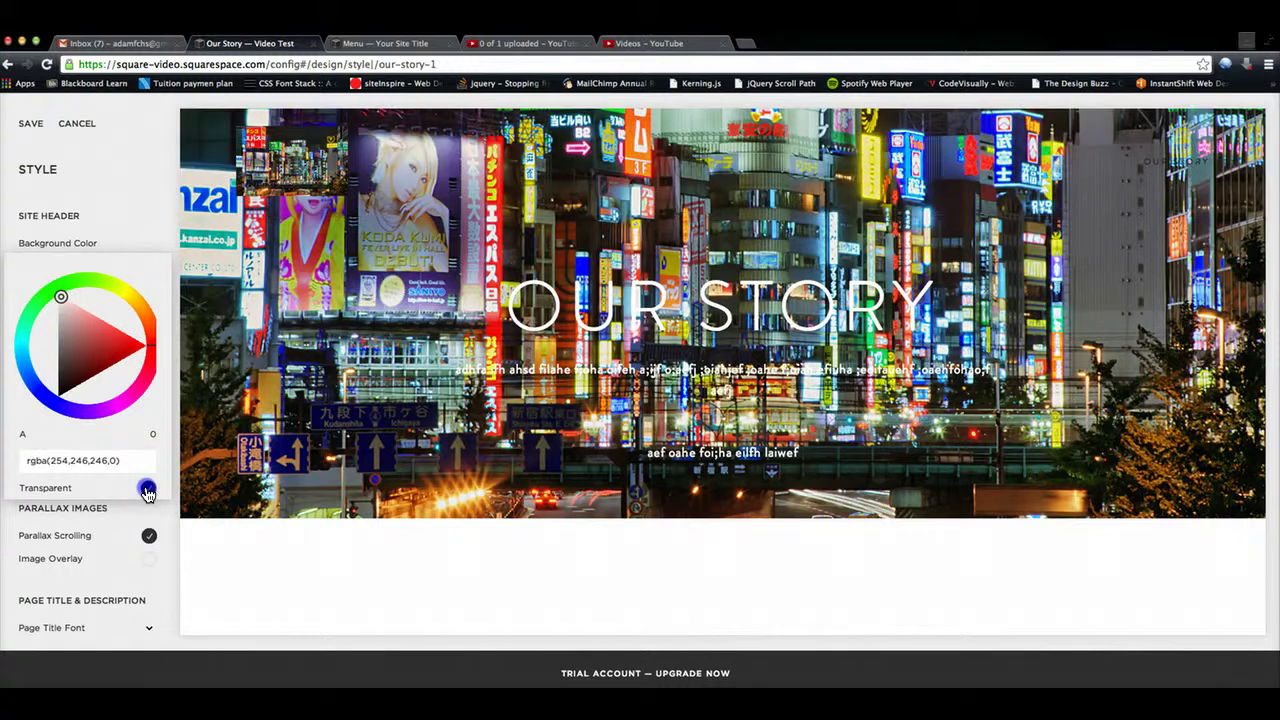
pyautogui.click(148, 490)
pyautogui.click(148, 488)
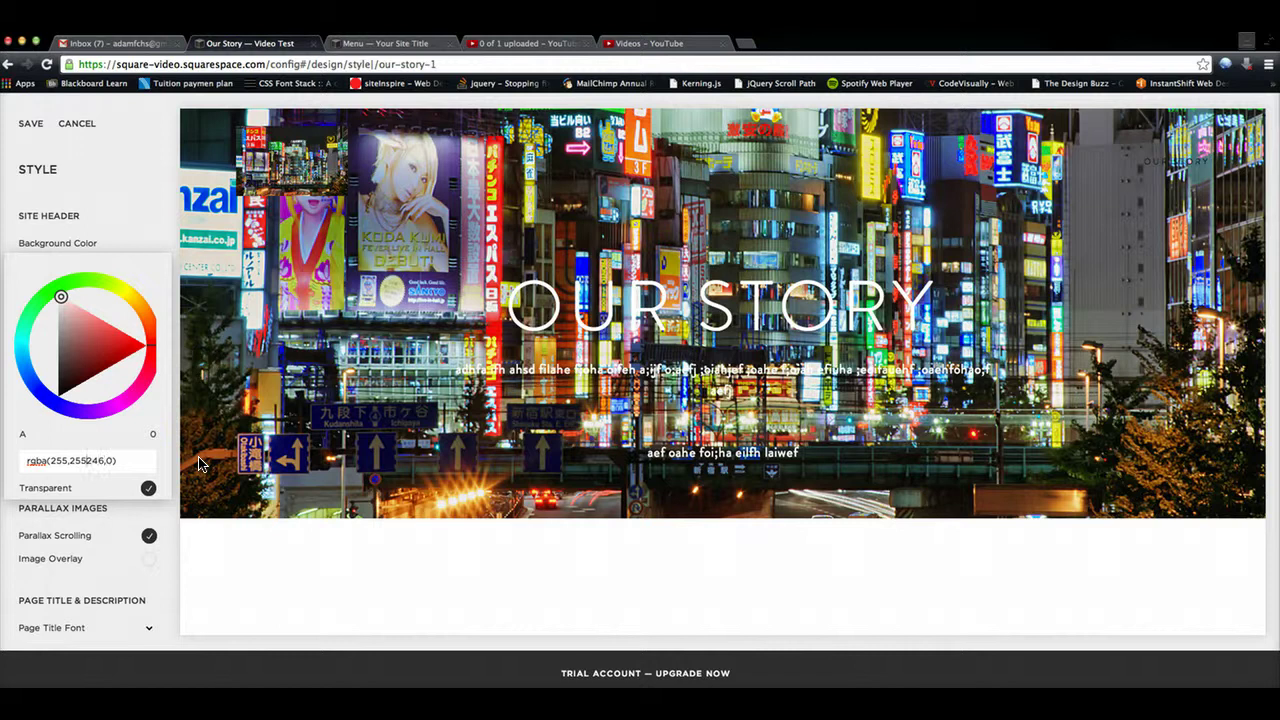
pyautogui.write(',255')
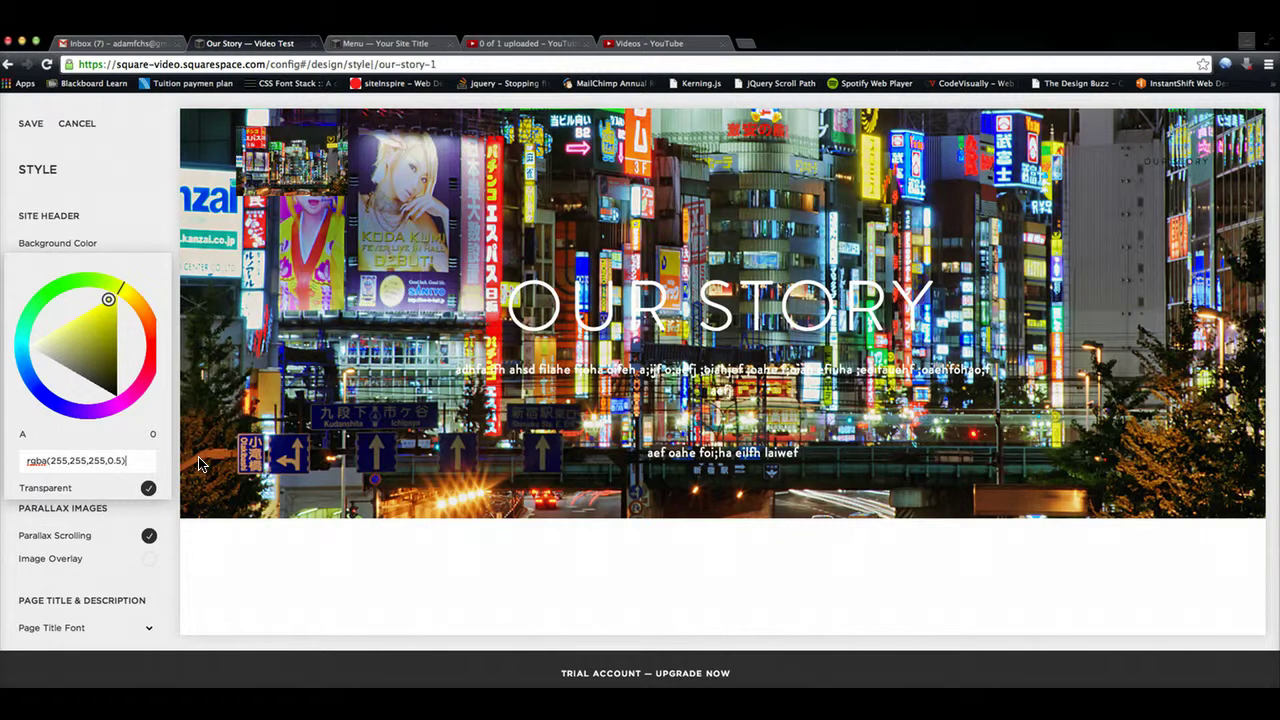
pyautogui.press('Return')
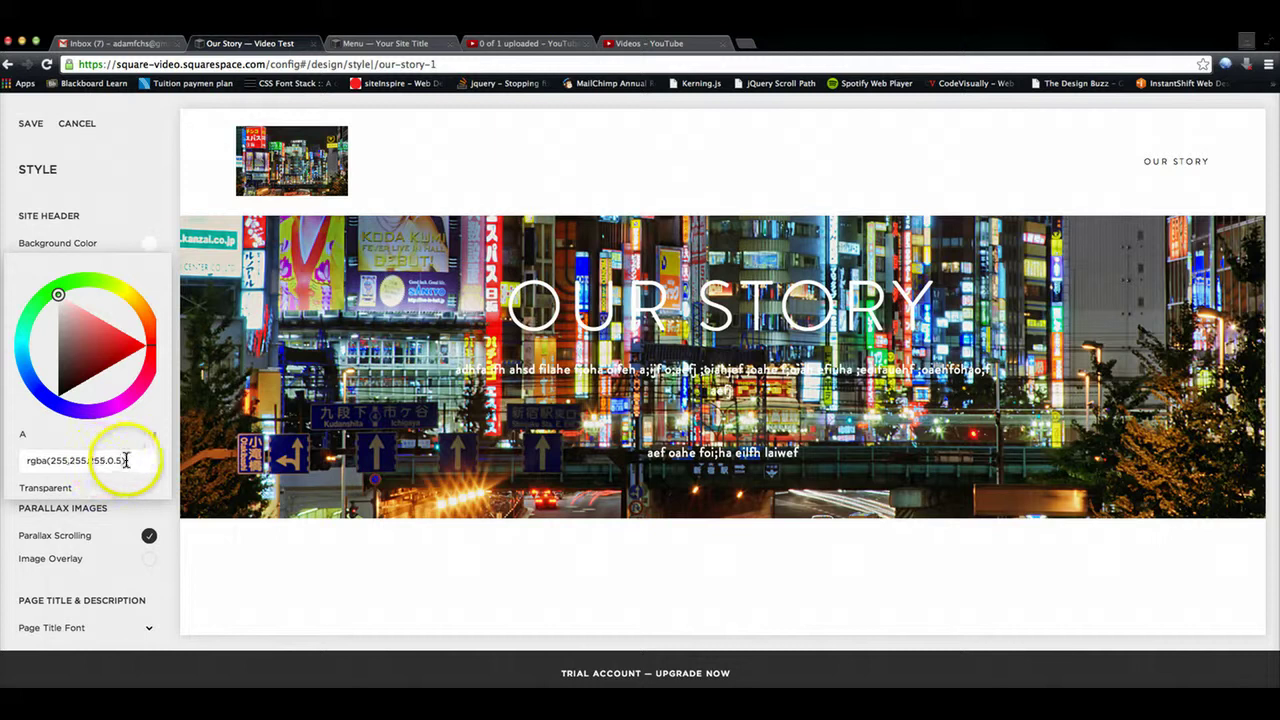
# Try 0.4 opacity, red and green header backgrounds, then settle on solid white #ffffff.
pyautogui.scroll(-1, 167, 471)
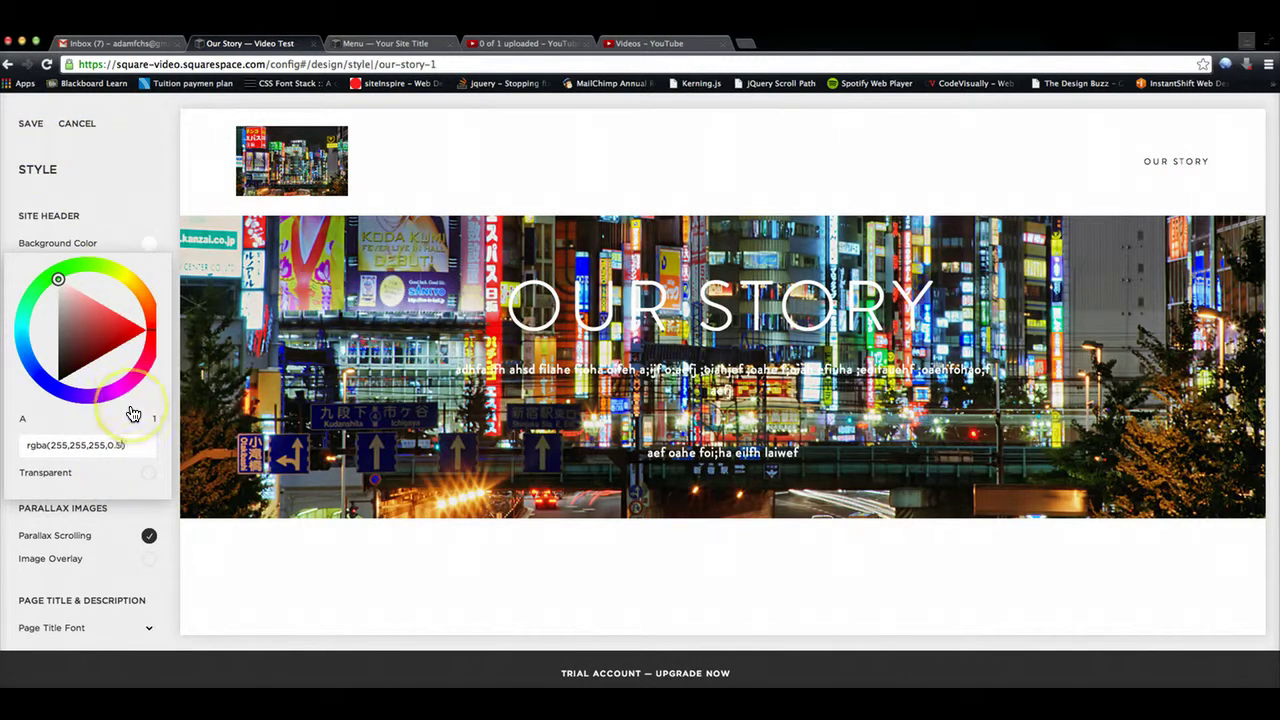
pyautogui.press('BackSpace')
pyautogui.press('BackSpace')
pyautogui.write('4)')
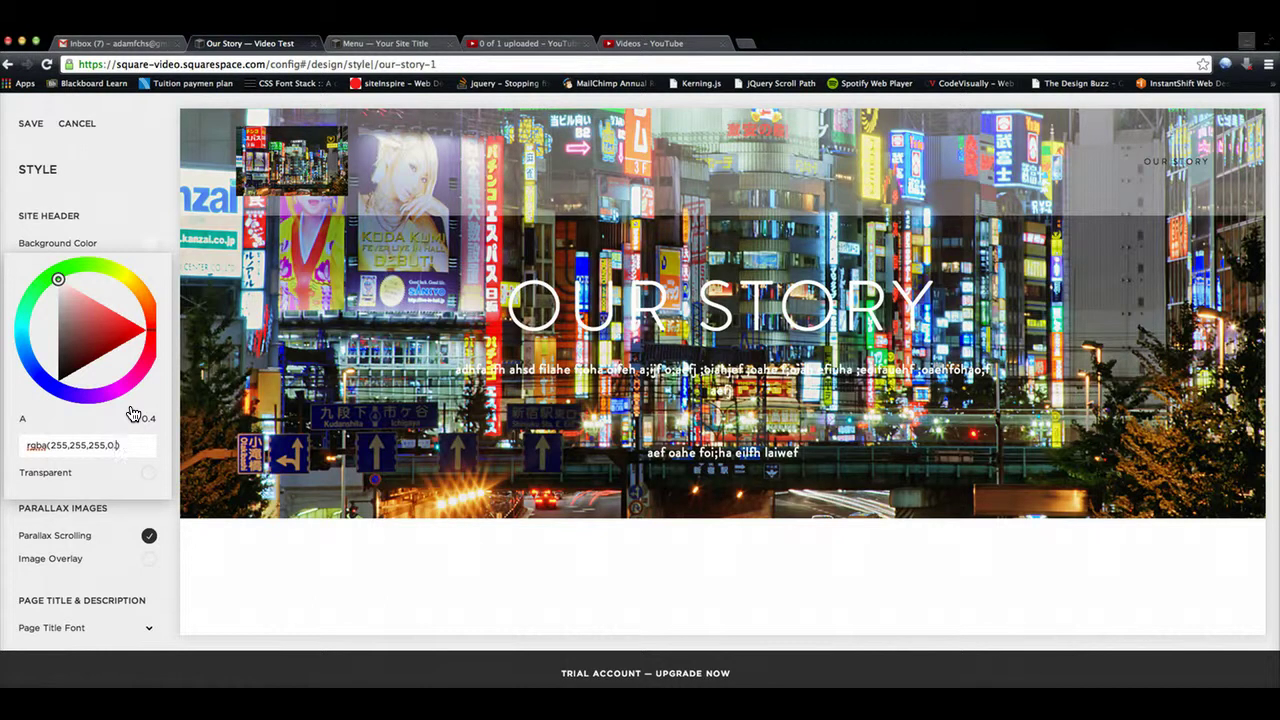
pyautogui.write('6')
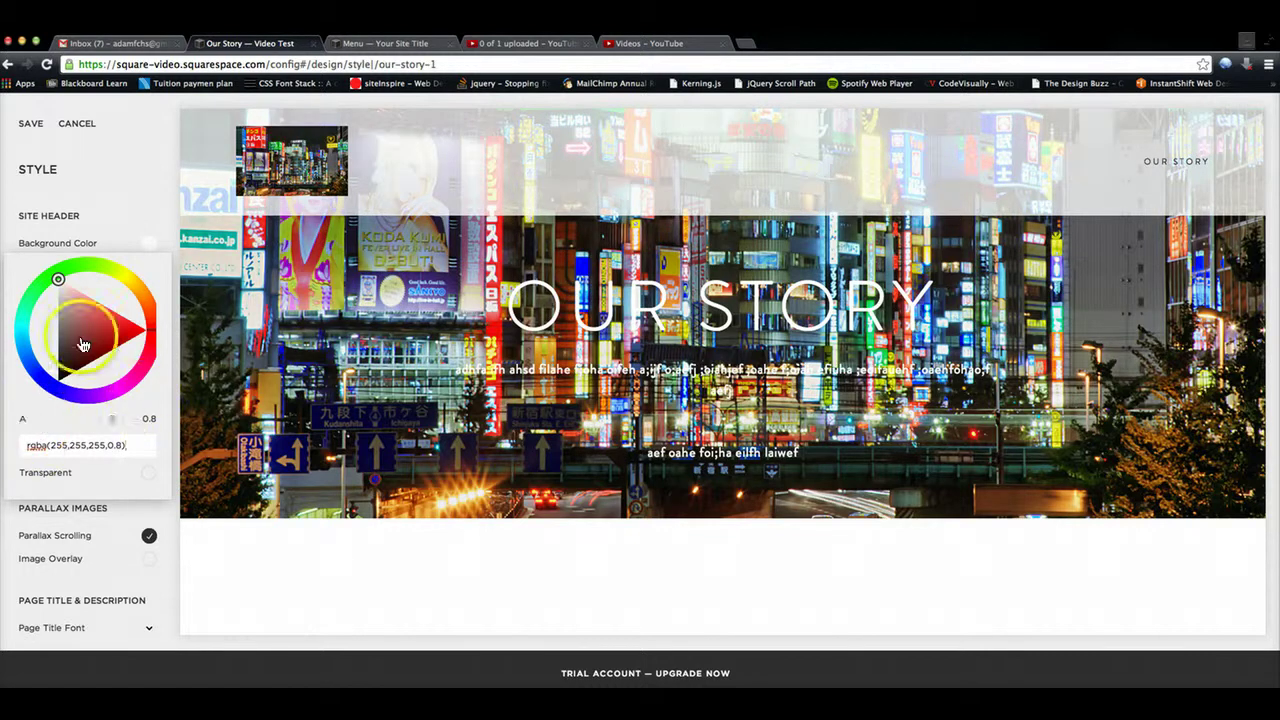
pyautogui.moveTo(58, 279)
pyautogui.mouseDown()
pyautogui.moveTo(112, 398)
pyautogui.moveTo(110, 420)
pyautogui.moveTo(51, 423)
pyautogui.moveTo(167, 424)
pyautogui.mouseUp()
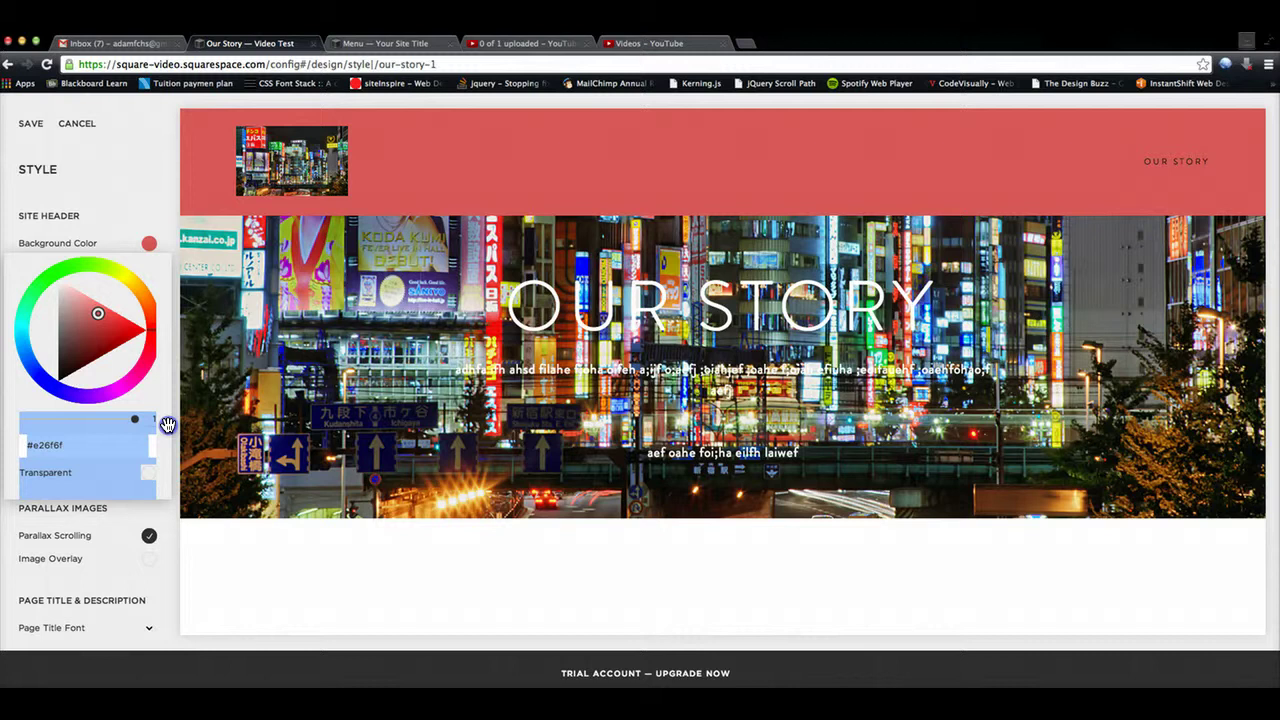
pyautogui.click(62, 273)
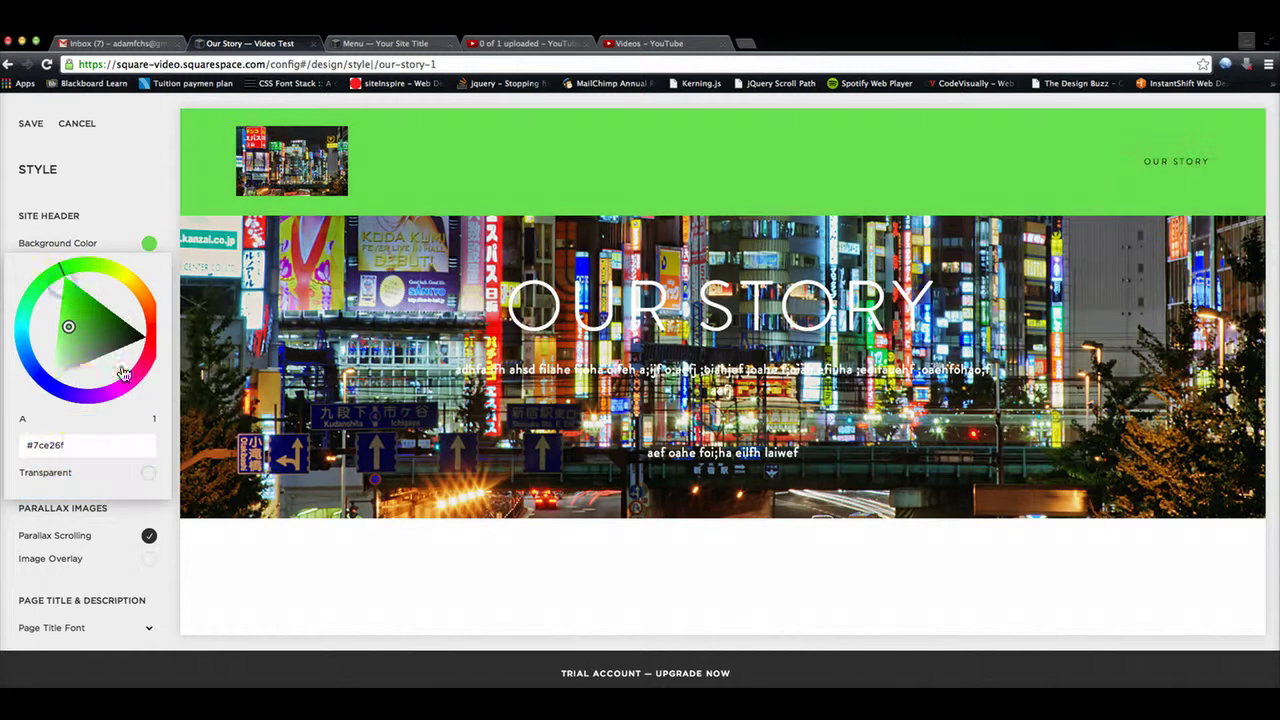
pyautogui.click(117, 461)
pyautogui.write('#ffffff')
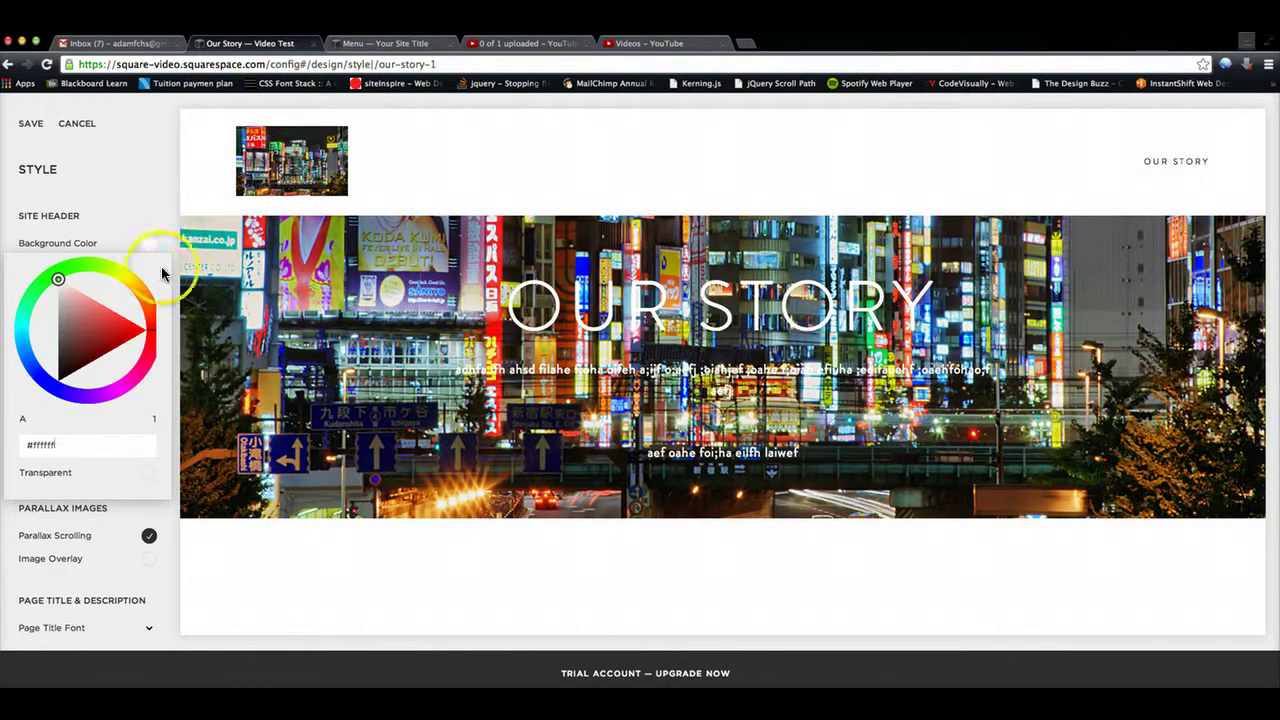
pyautogui.click(125, 200)
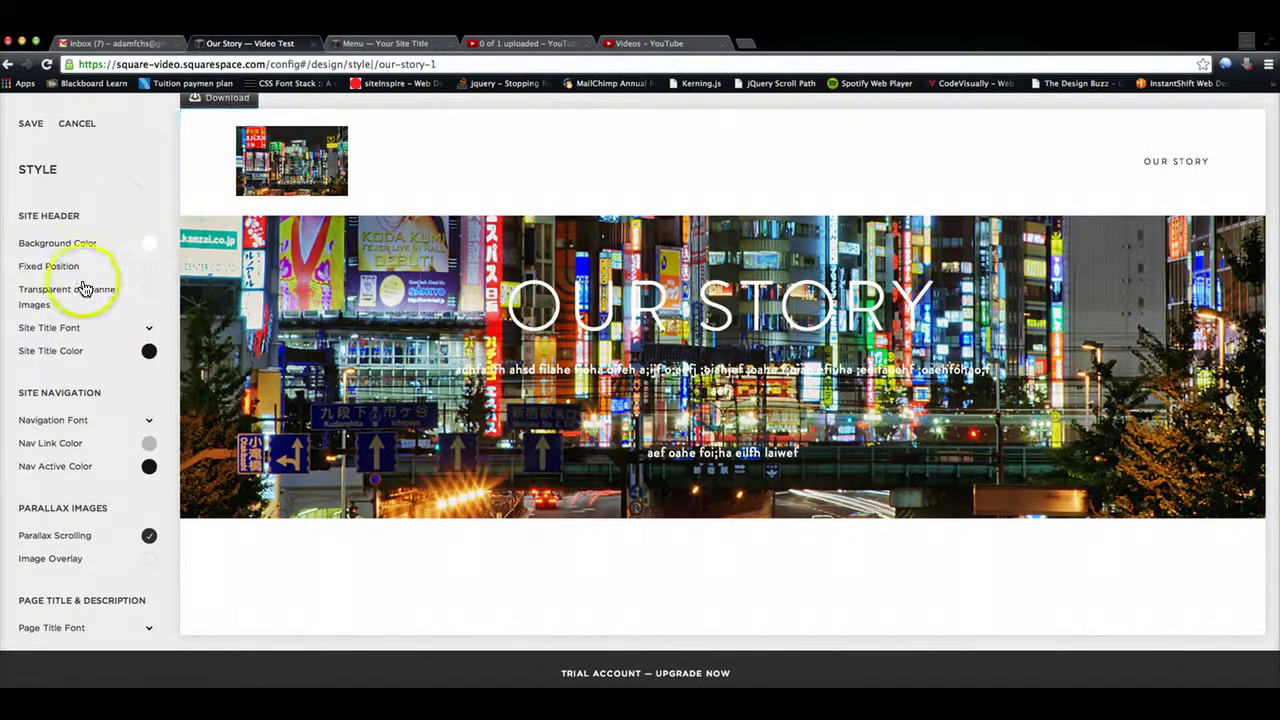
# Turn the site header's Fixed Position on and back off, checking the effect while scrolling.
pyautogui.click(149, 266)
pyautogui.scroll(-5, 320, 327)
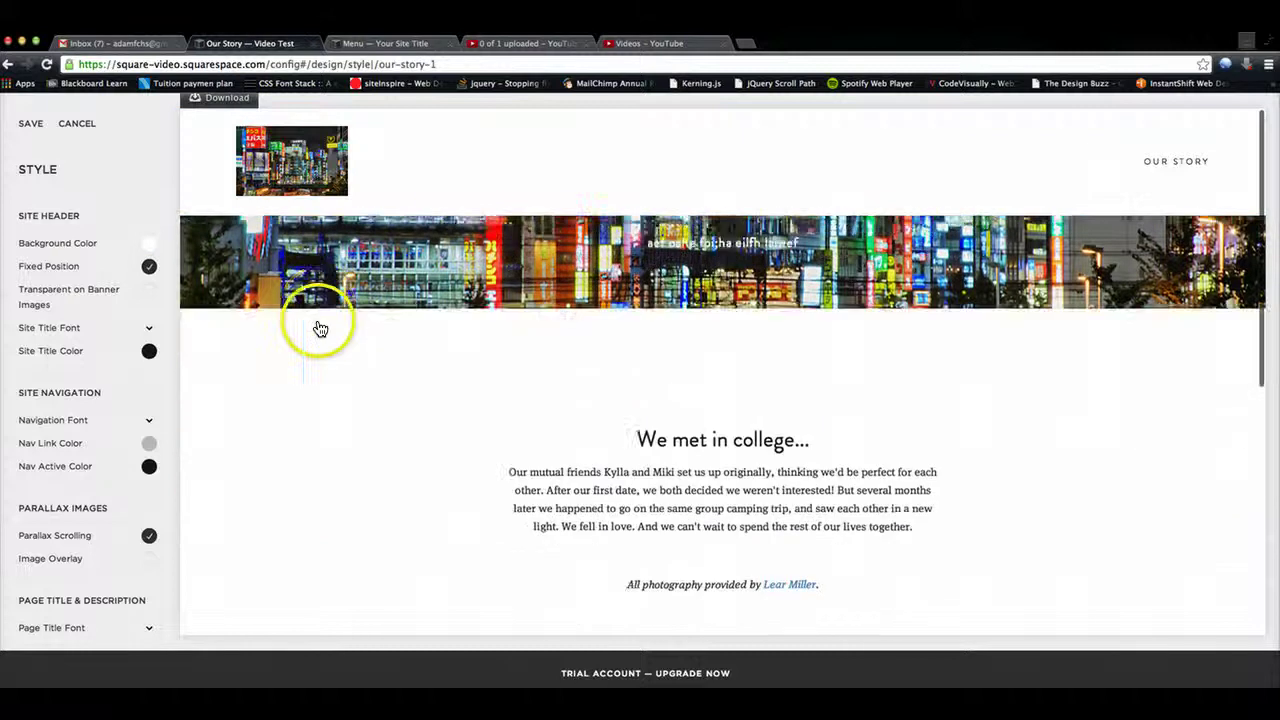
pyautogui.scroll(5, 311, 327)
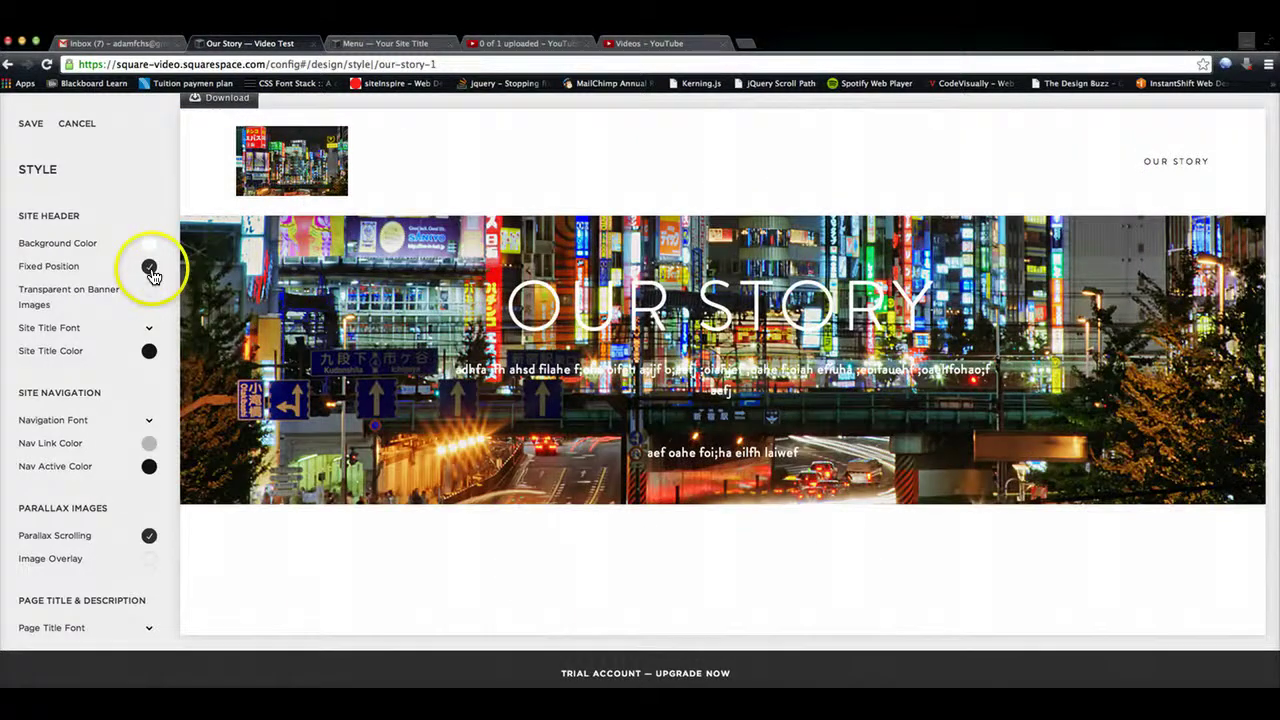
pyautogui.click(149, 266)
pyautogui.scroll(-5, 318, 321)
pyautogui.scroll(5, 318, 321)
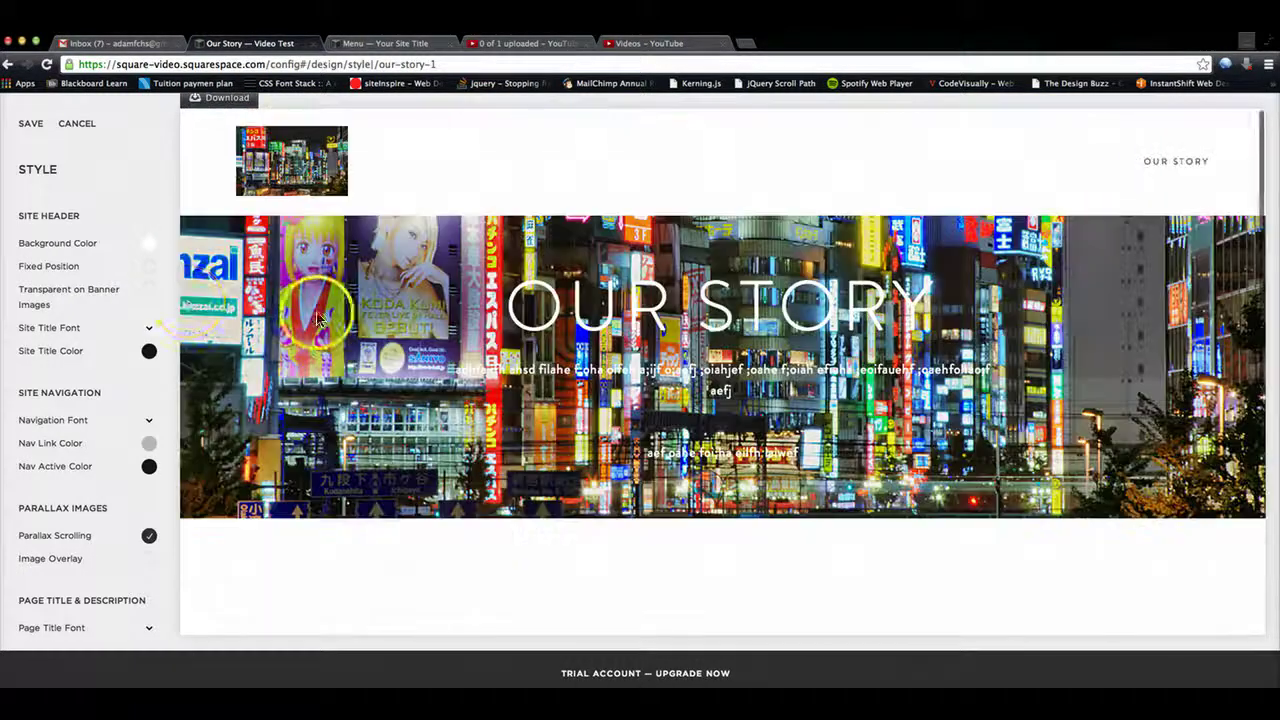
# Enable Transparent on Banner Images and try a red header background colour.
pyautogui.click(151, 293)
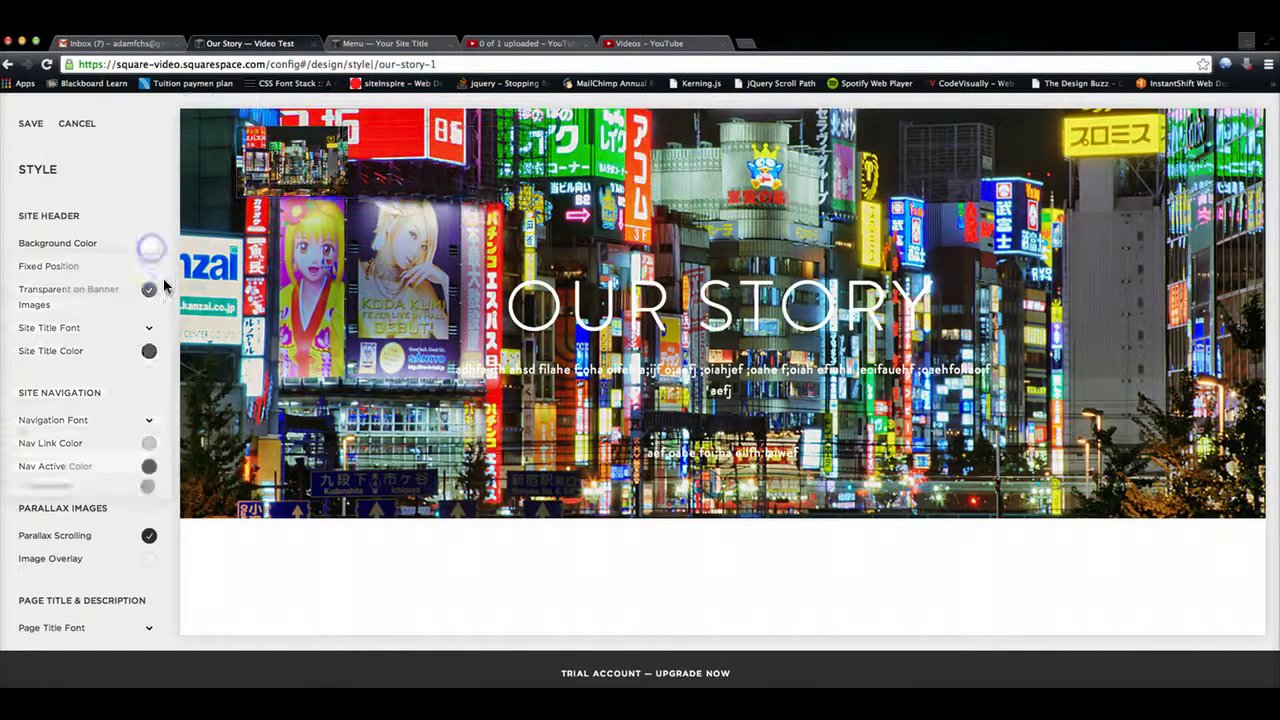
pyautogui.click(149, 245)
pyautogui.click(125, 348)
pyautogui.click(131, 206)
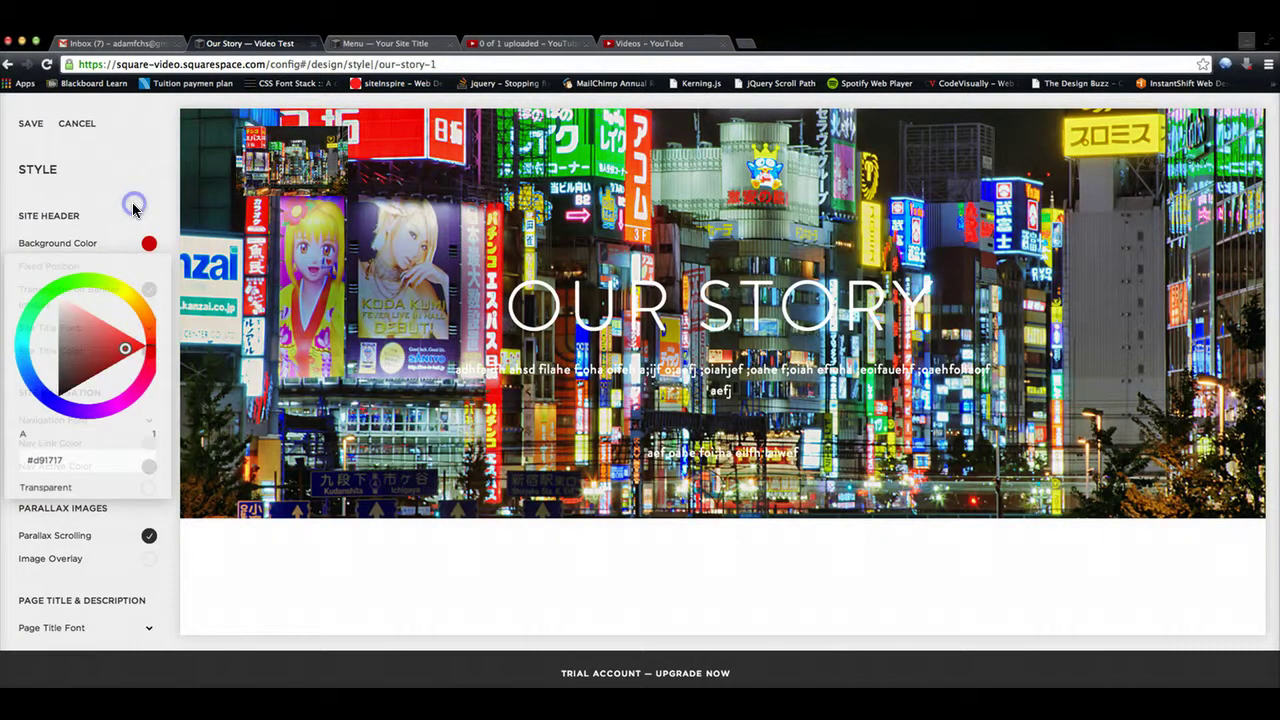
pyautogui.scroll(-5, 406, 270)
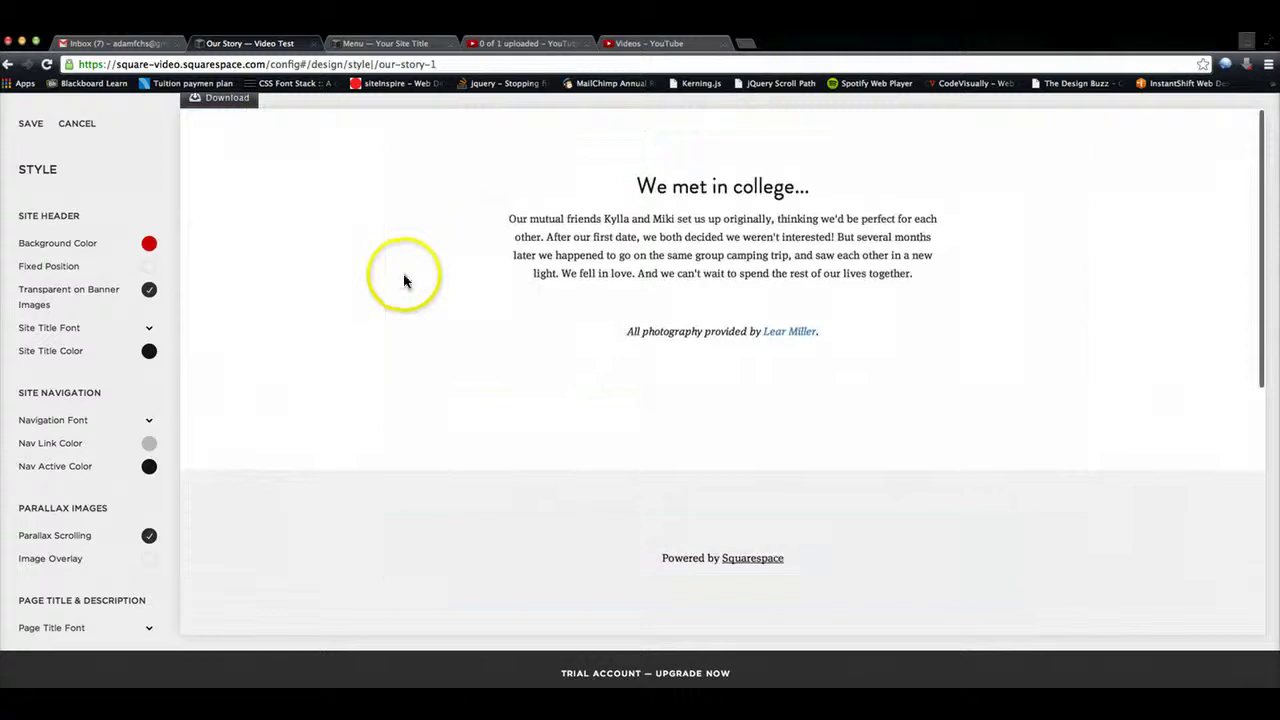
pyautogui.scroll(4, 312, 286)
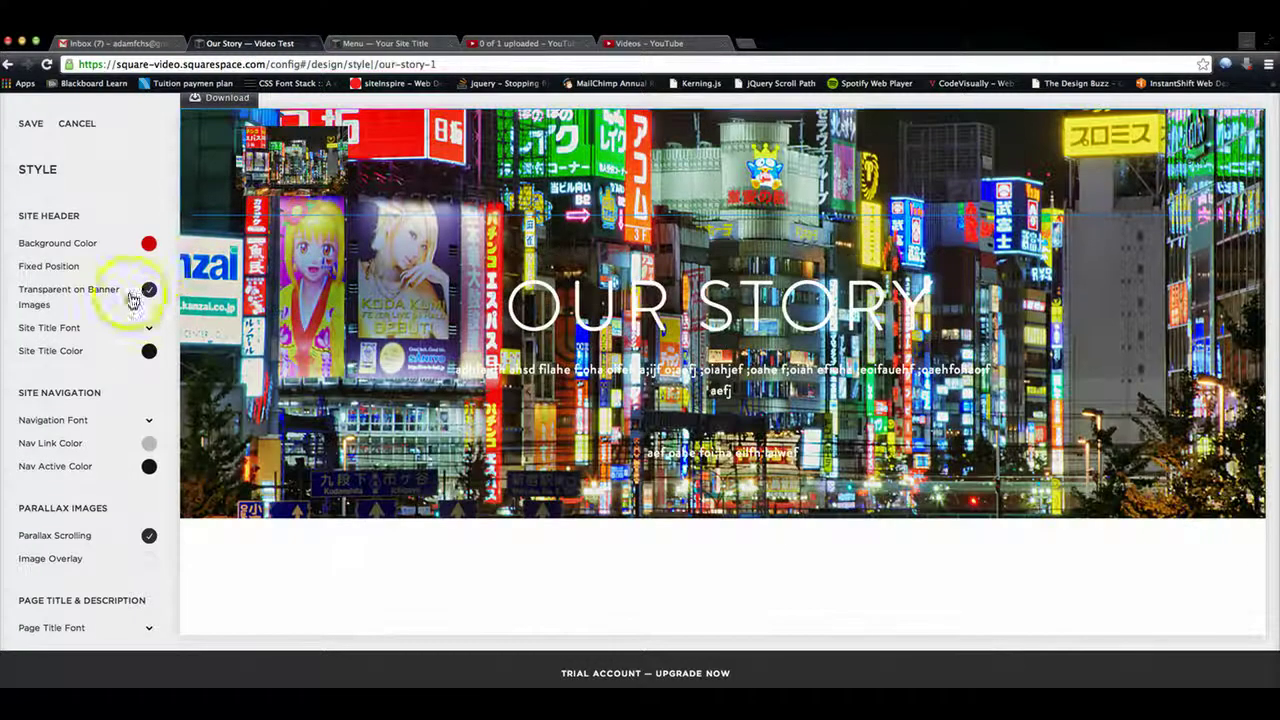
# Re-toggle Fixed Position and set the header background back to white #fff.
pyautogui.click(149, 266)
pyautogui.scroll(-5, 337, 300)
pyautogui.scroll(-3, 343, 312)
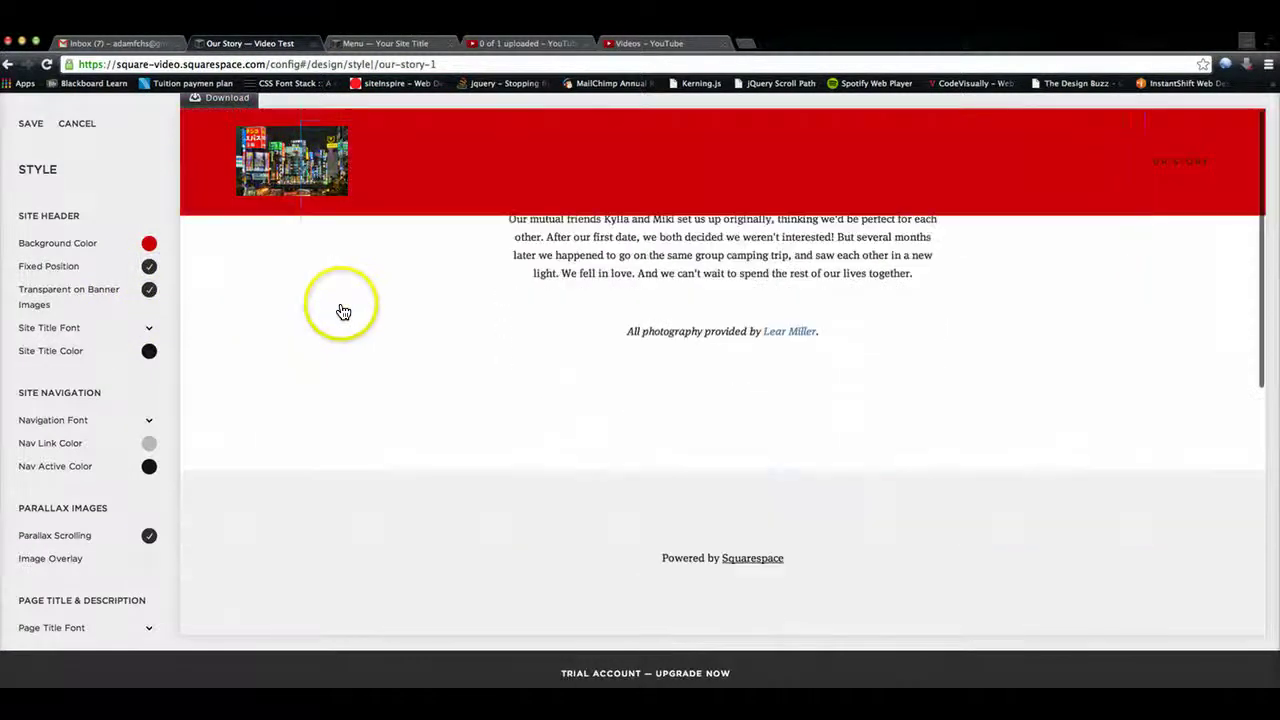
pyautogui.scroll(6, 339, 305)
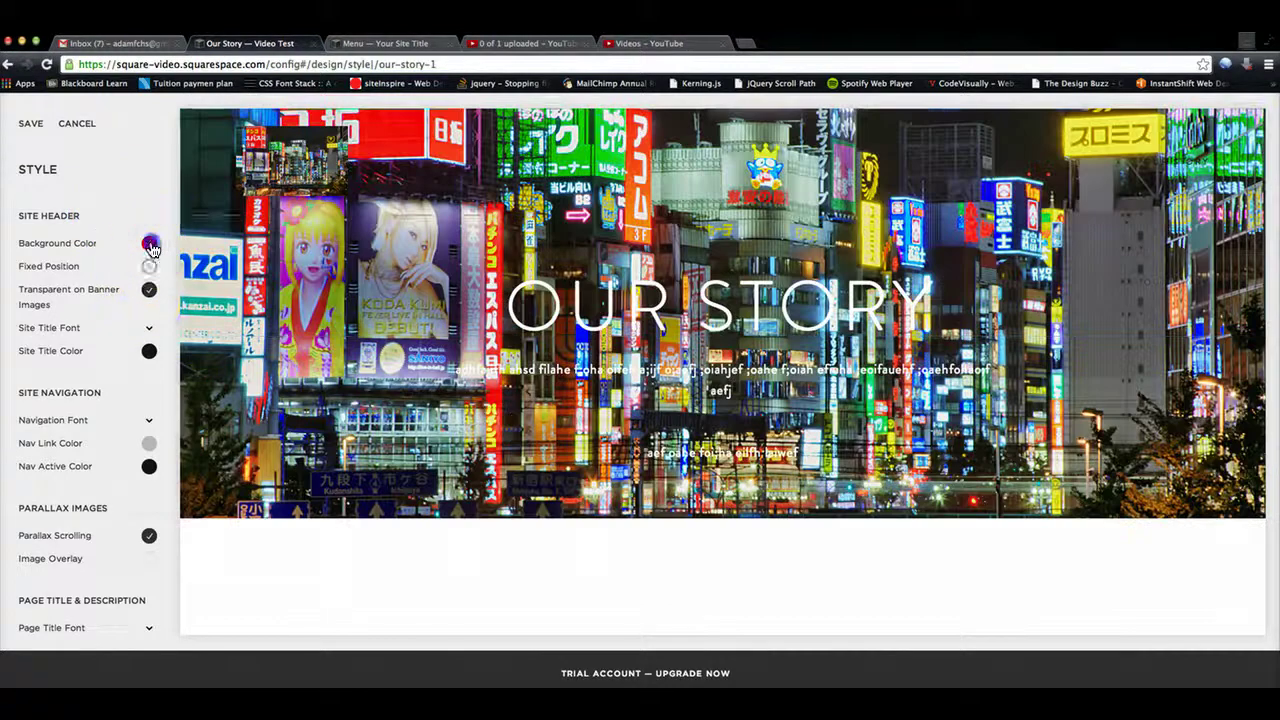
pyautogui.click(149, 243)
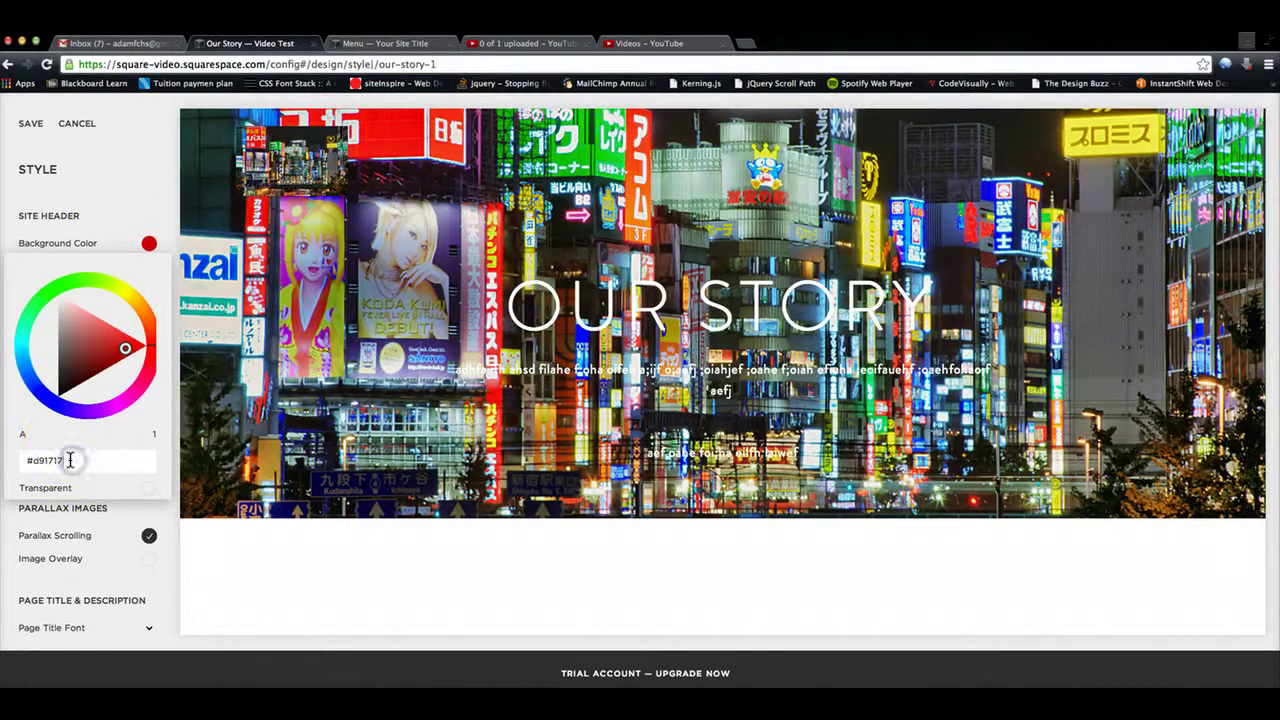
pyautogui.press('BackSpace')
pyautogui.press('BackSpace')
pyautogui.press('BackSpace')
pyautogui.press('BackSpace')
pyautogui.press('BackSpace')
pyautogui.write('ff')
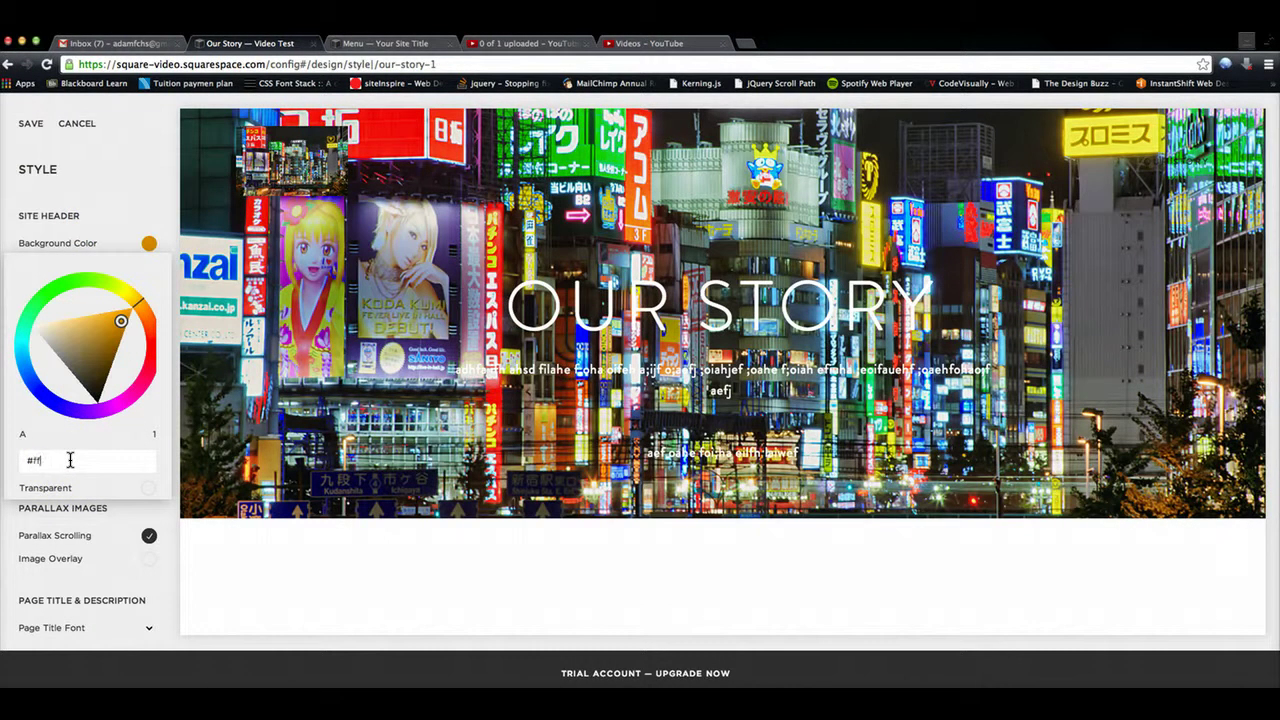
pyautogui.write('ffff')
pyautogui.click(152, 238)
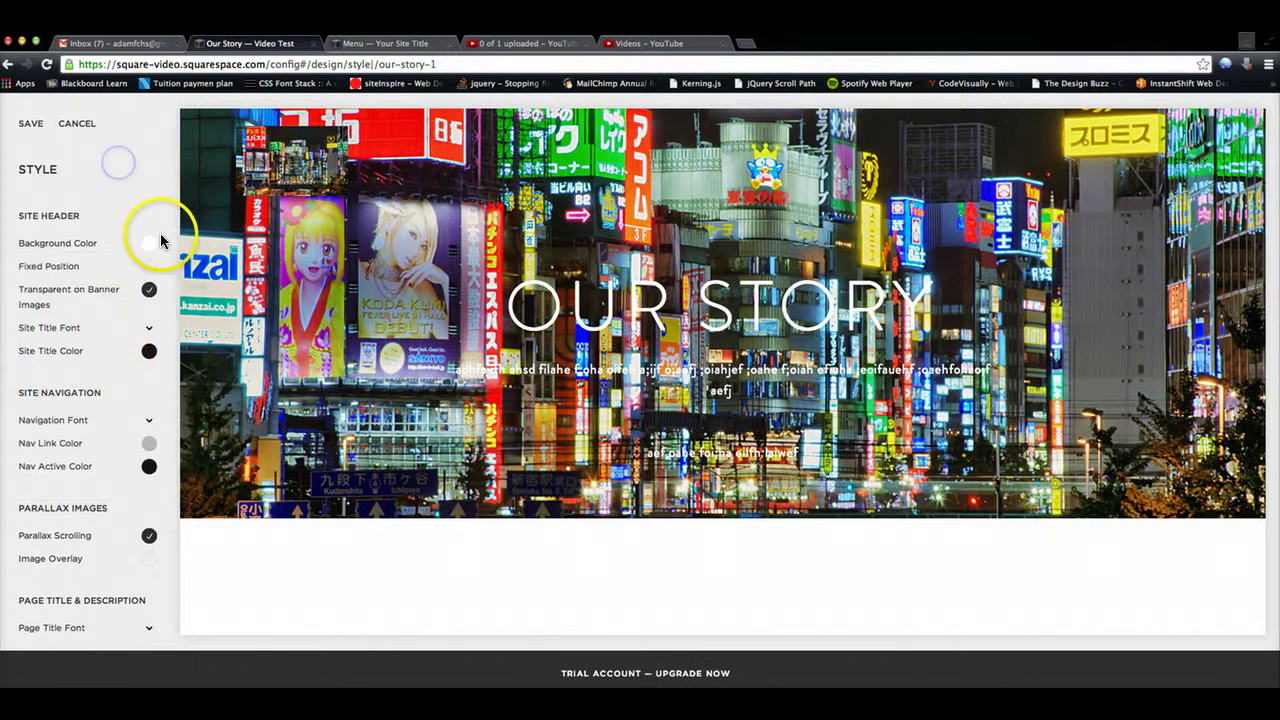
pyautogui.click(152, 328)
pyautogui.click(149, 290)
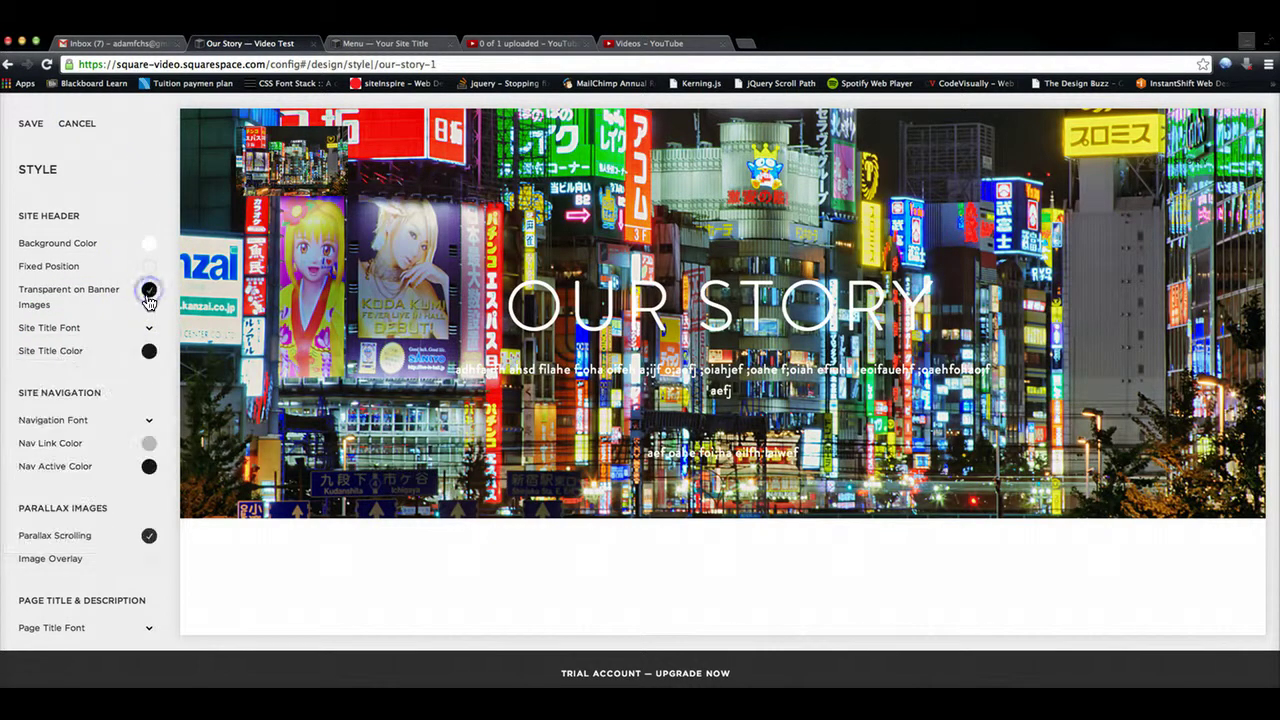
# Toggle banner transparency, then browse the site title font list and close it without changing fonts.
pyautogui.click(149, 292)
pyautogui.click(149, 330)
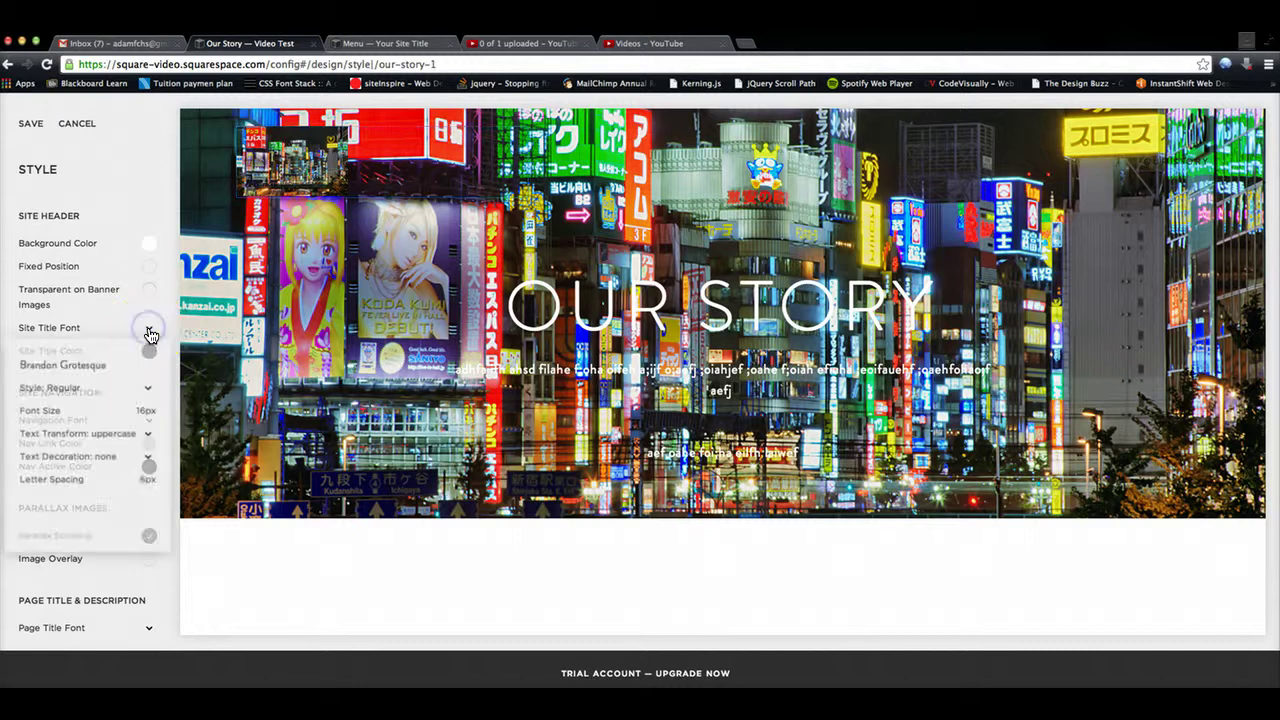
pyautogui.click(104, 371)
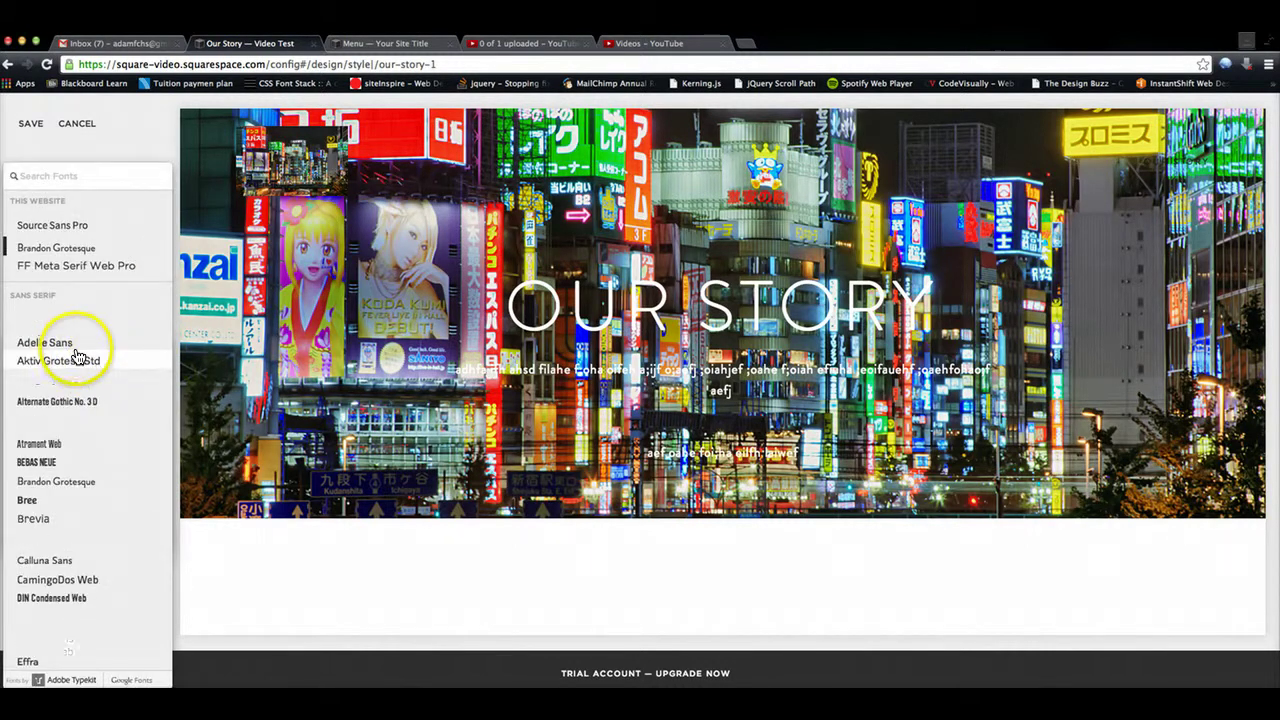
pyautogui.scroll(-10, 82, 357)
pyautogui.scroll(-15, 81, 357)
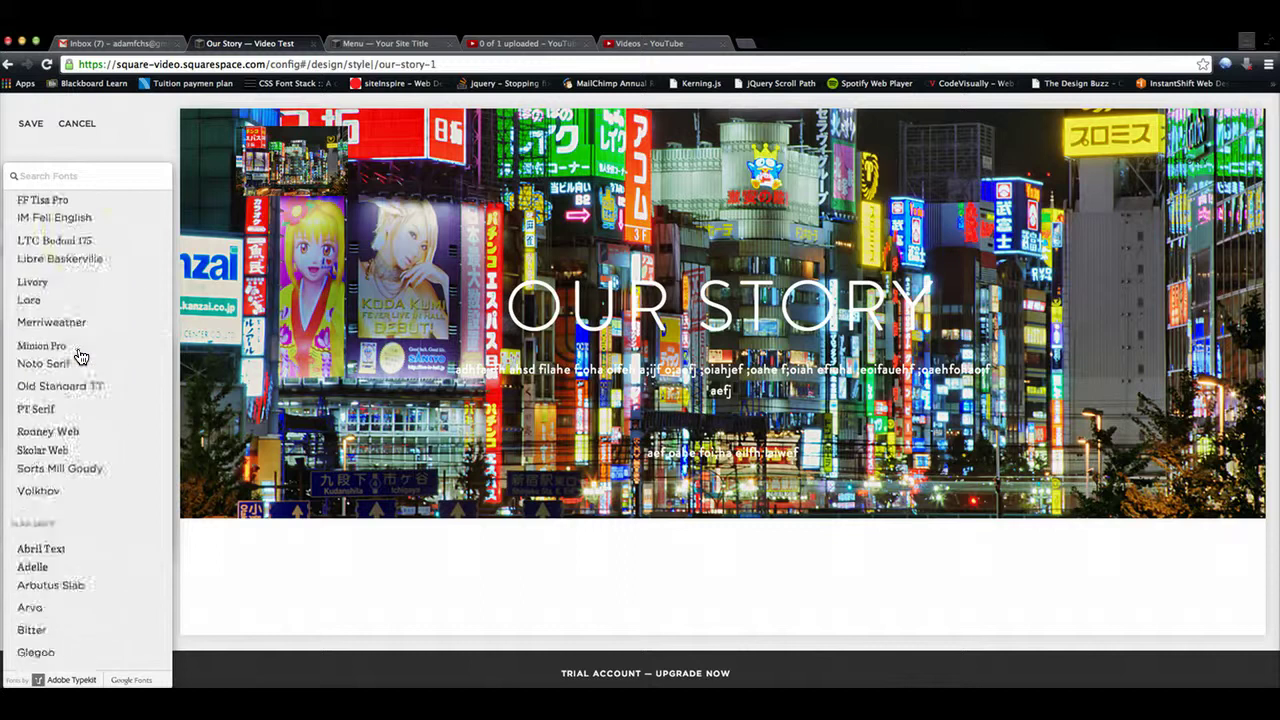
pyautogui.scroll(8, 80, 354)
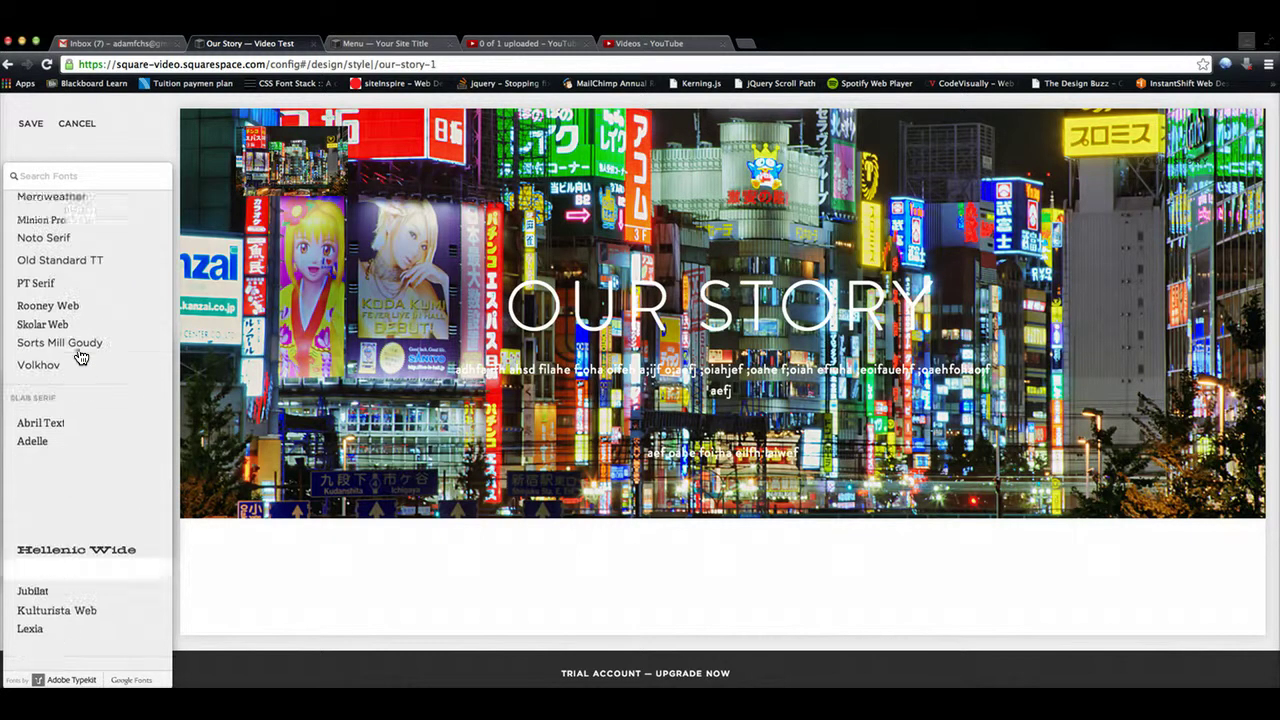
pyautogui.scroll(-6, 110, 400)
pyautogui.scroll(-8, 109, 400)
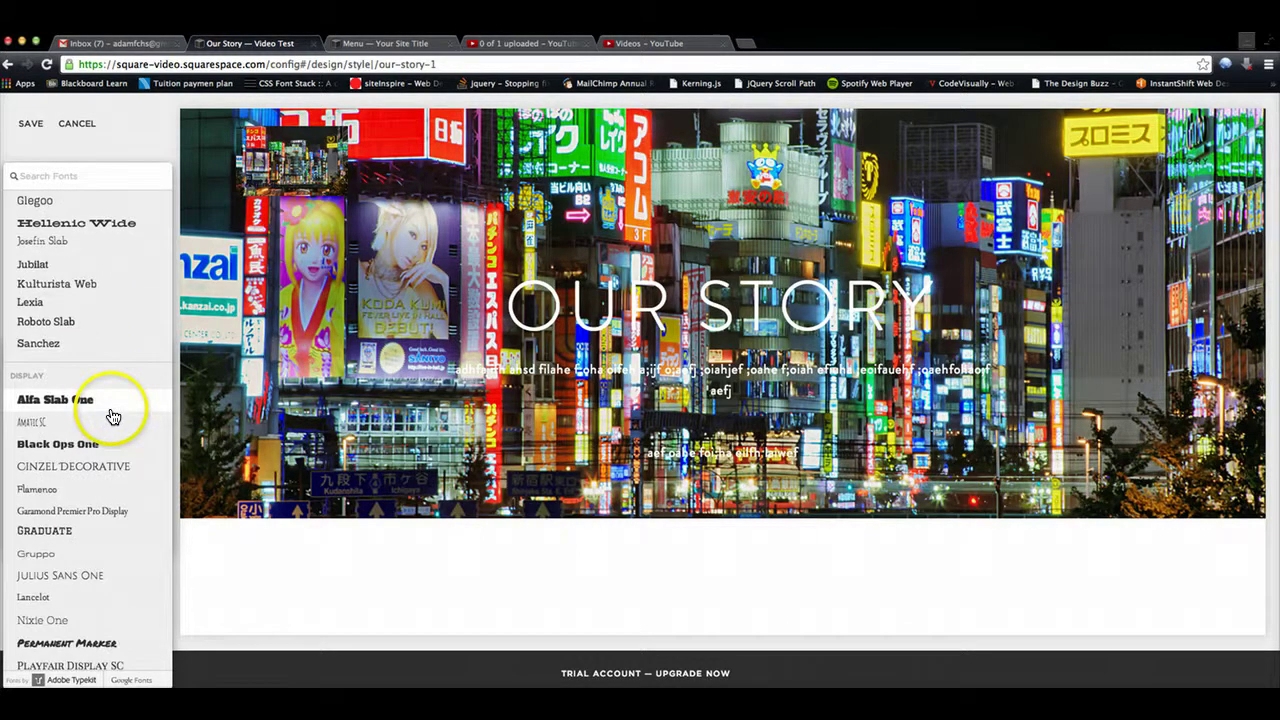
pyautogui.scroll(-8, 112, 414)
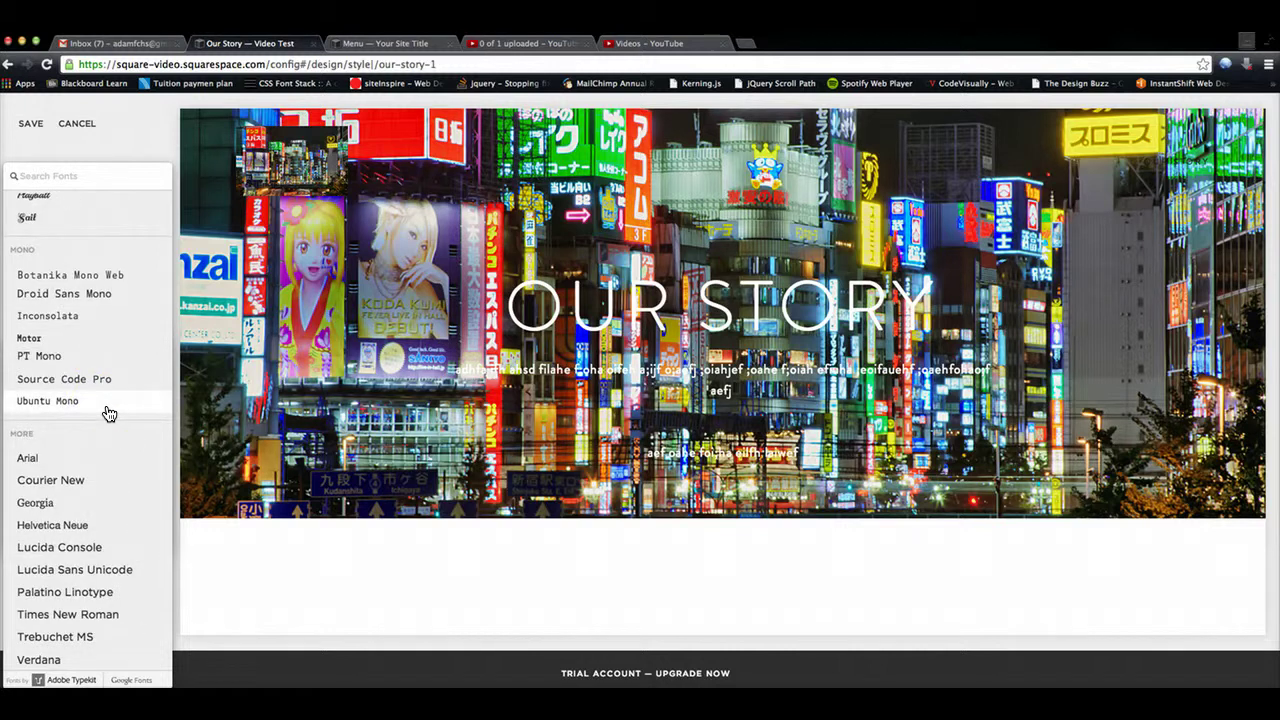
pyautogui.scroll(1, 105, 413)
pyautogui.scroll(3, 103, 414)
pyautogui.scroll(-4, 103, 411)
pyautogui.click(40, 569)
pyautogui.scroll(1, 40, 566)
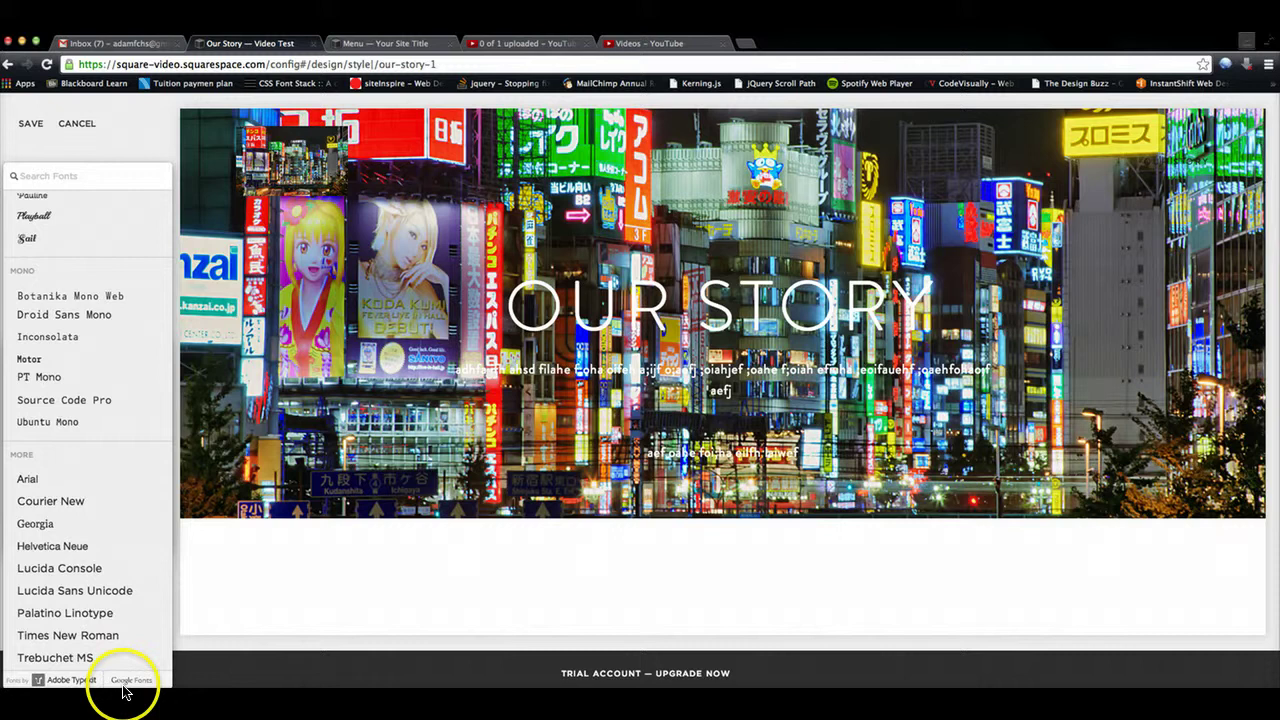
pyautogui.scroll(15, 86, 543)
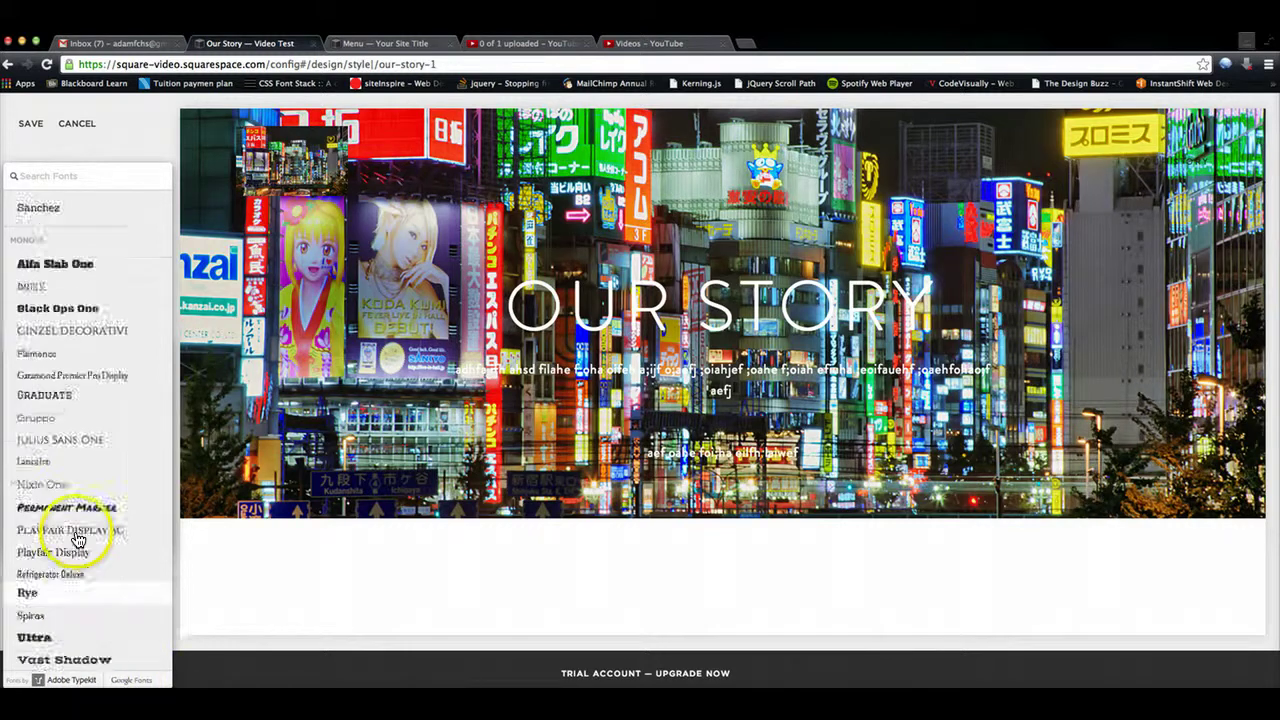
pyautogui.click(71, 124)
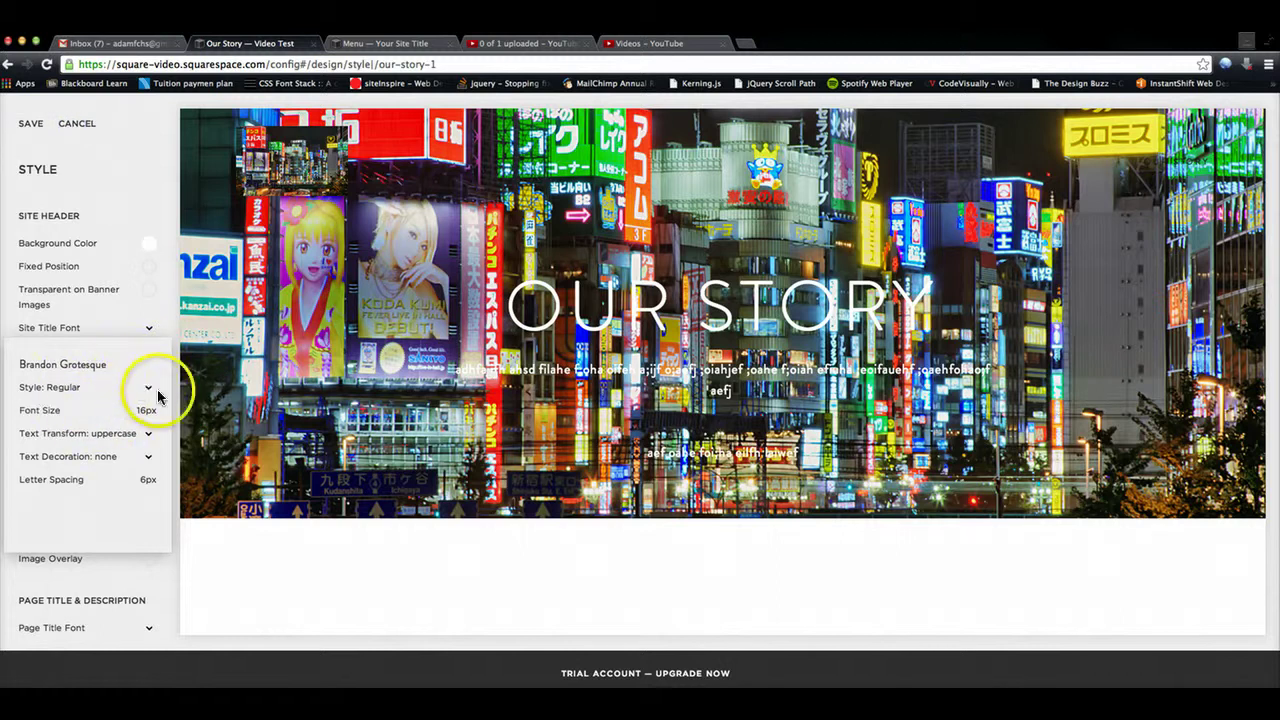
# Keep the site title at Regular weight, uppercase, no decoration, and collapse Site Title Font.
pyautogui.click(143, 388)
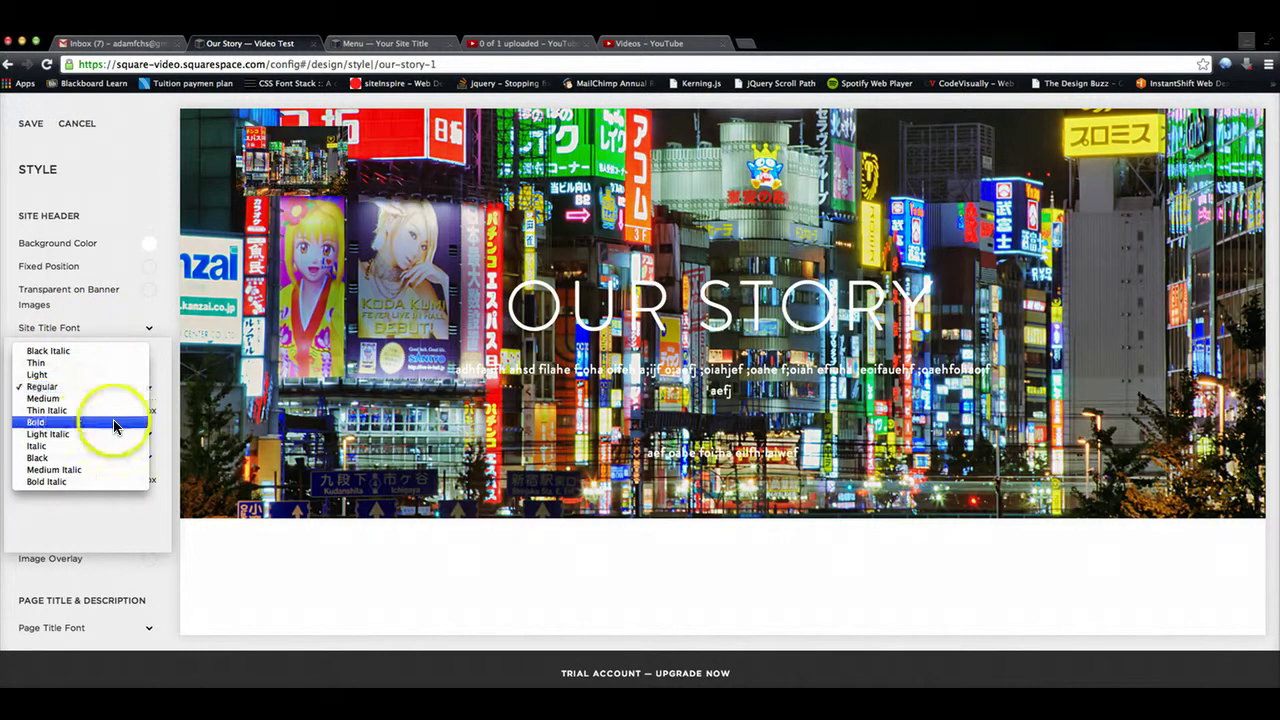
pyautogui.click(122, 316)
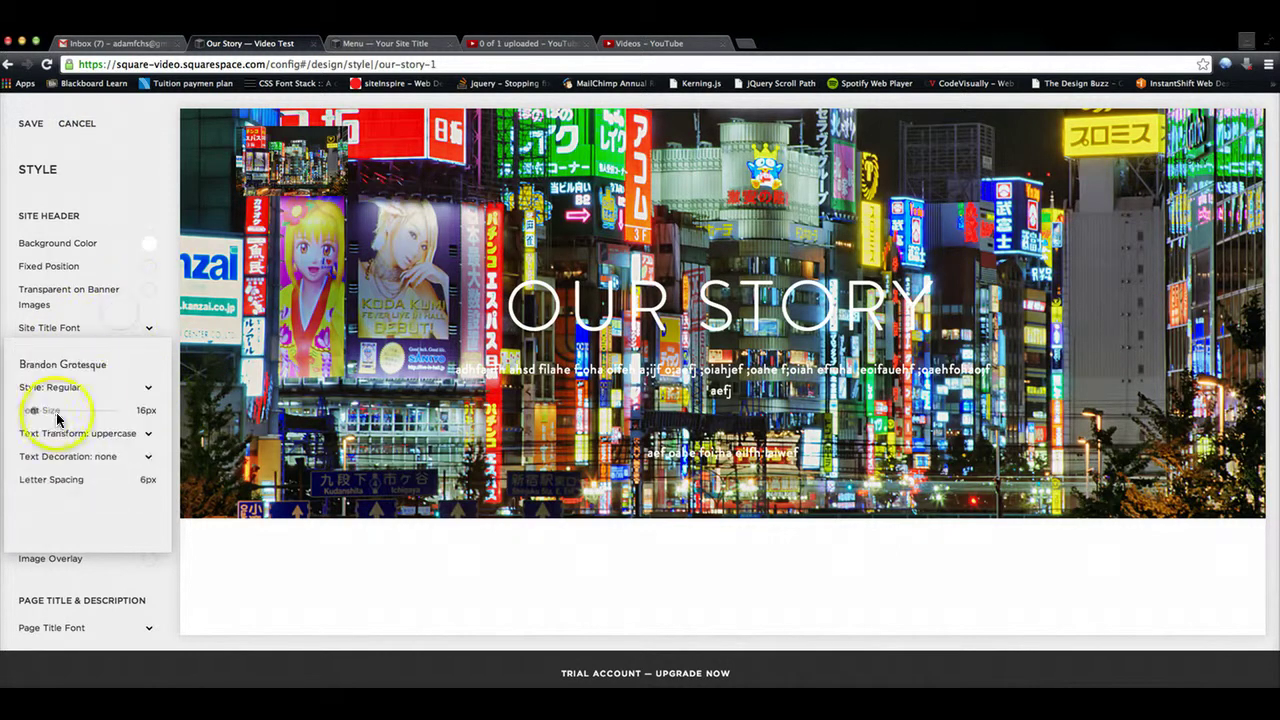
pyautogui.click(136, 434)
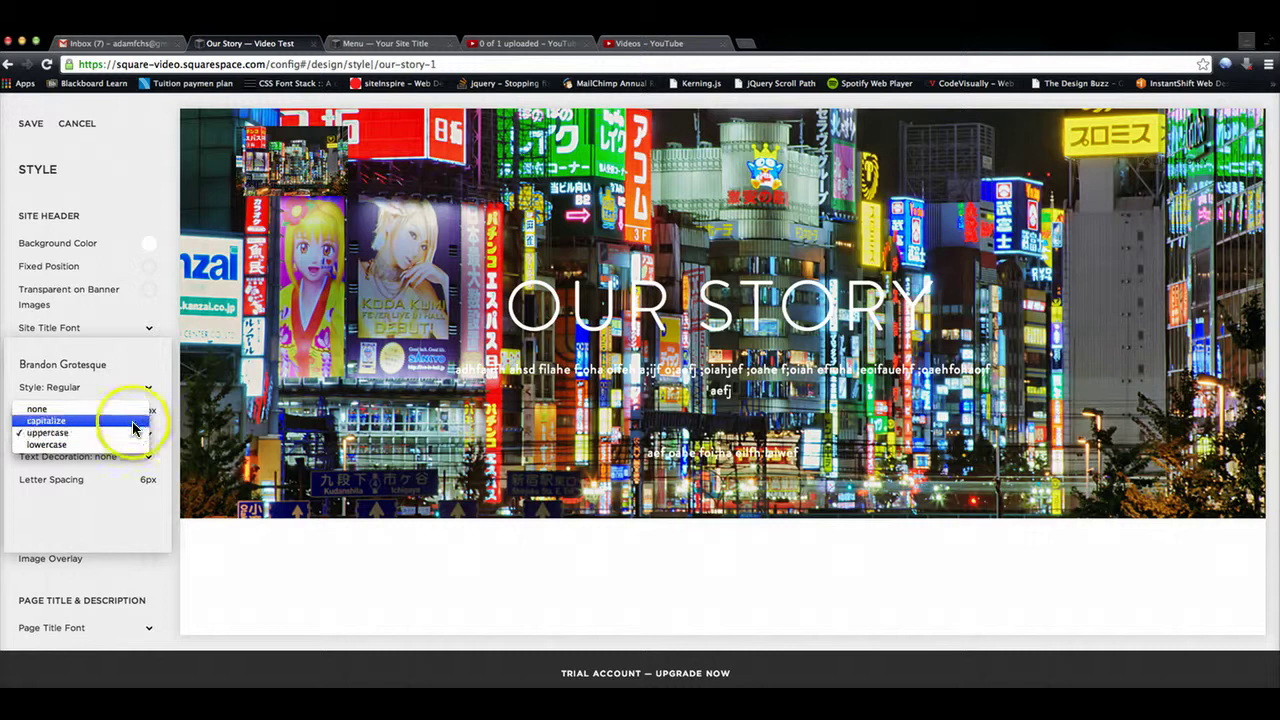
pyautogui.click(130, 357)
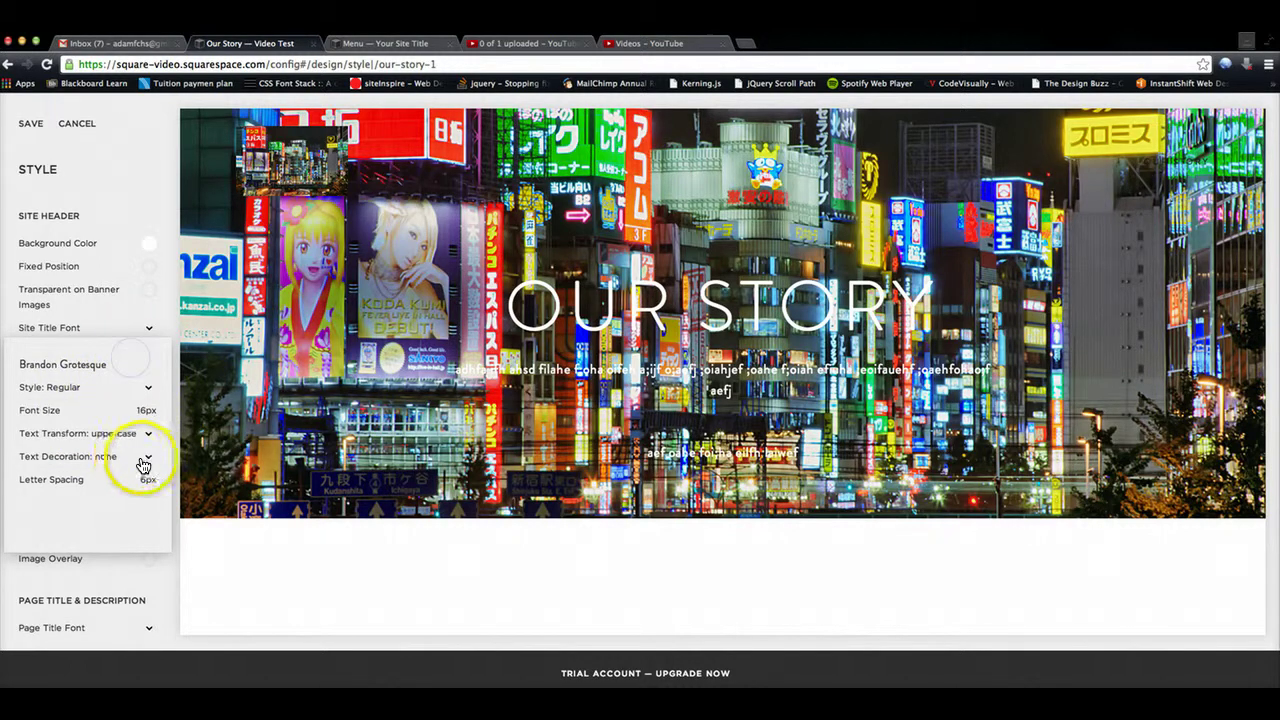
pyautogui.click(143, 462)
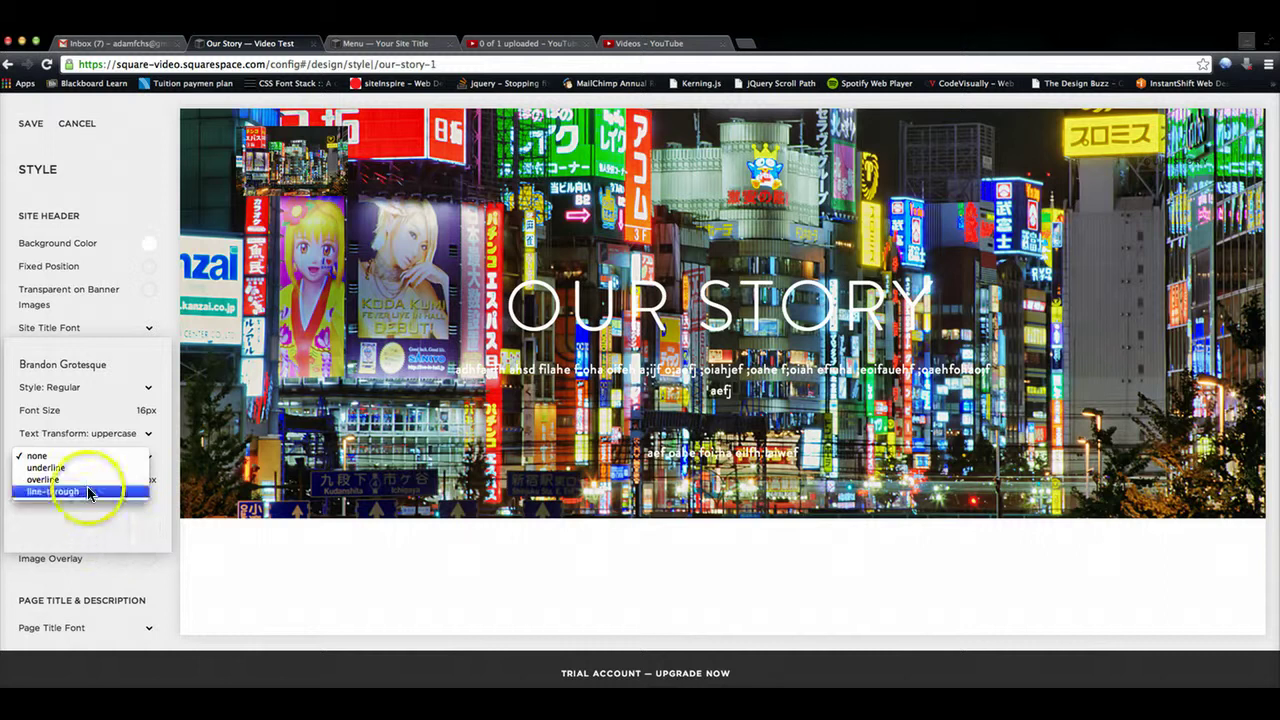
pyautogui.click(89, 527)
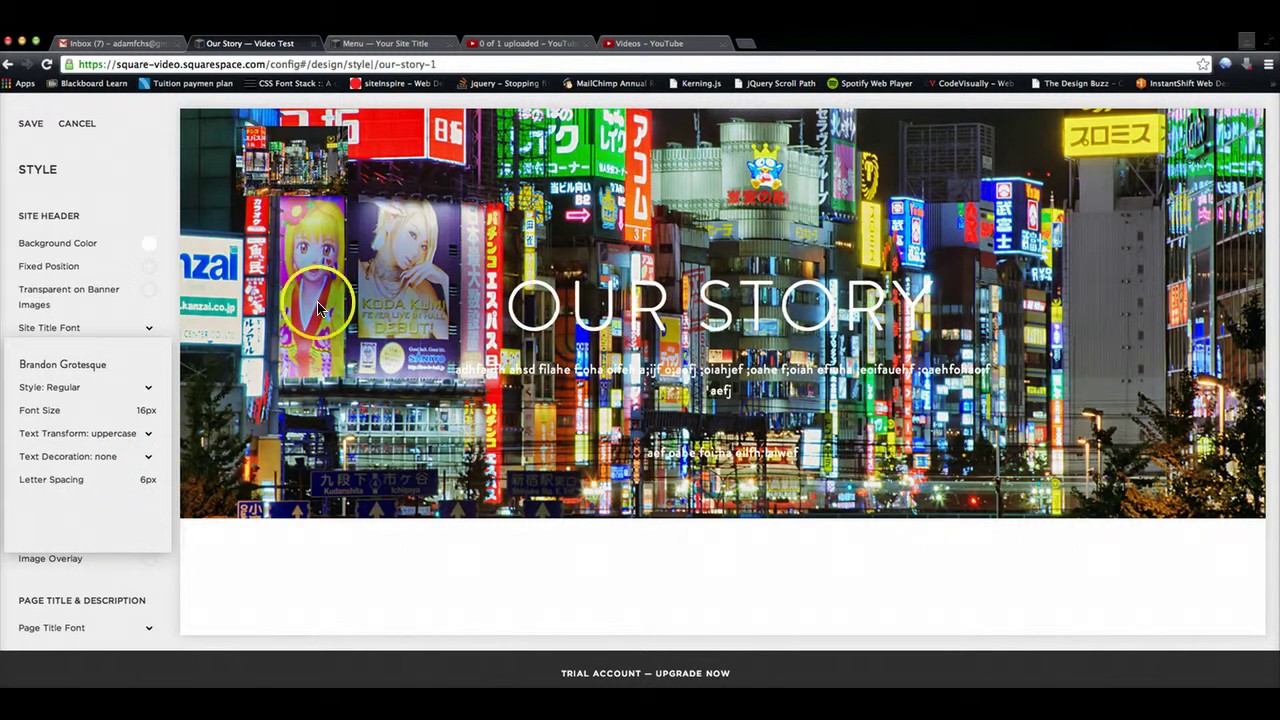
pyautogui.click(130, 272)
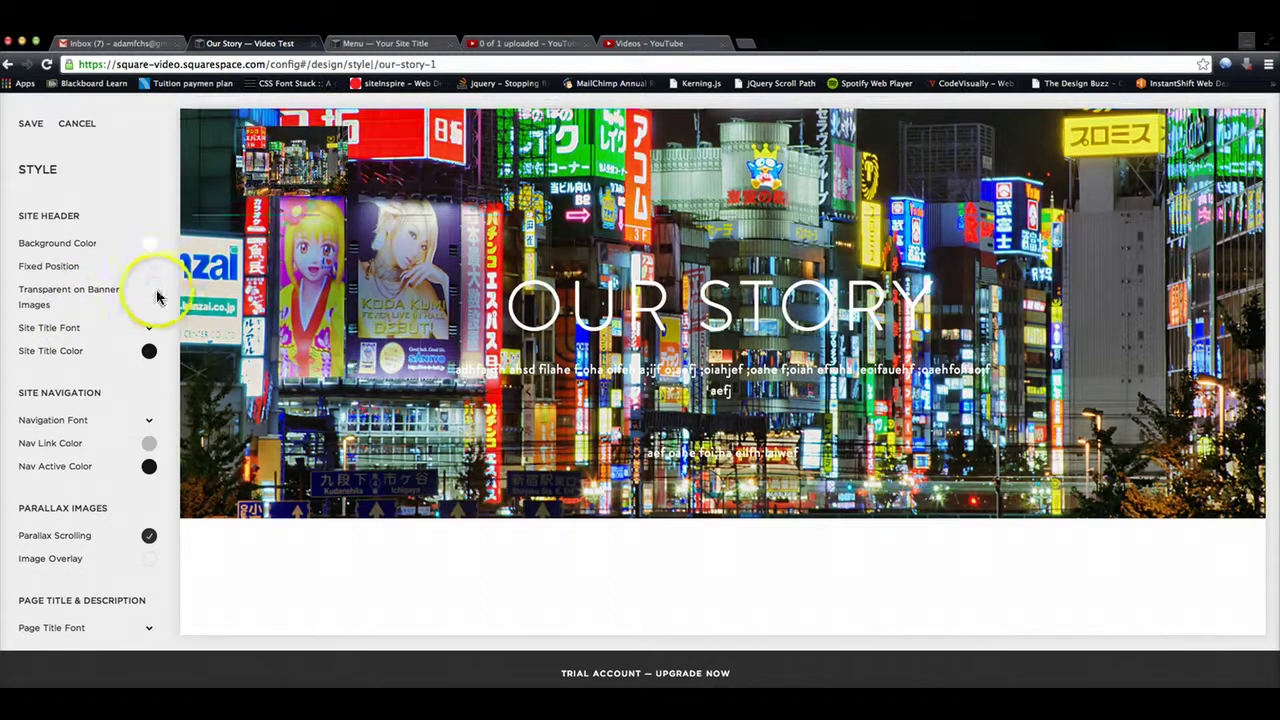
# Check the header background colour picker again, leaving it white.
pyautogui.scroll(-1, 150, 251)
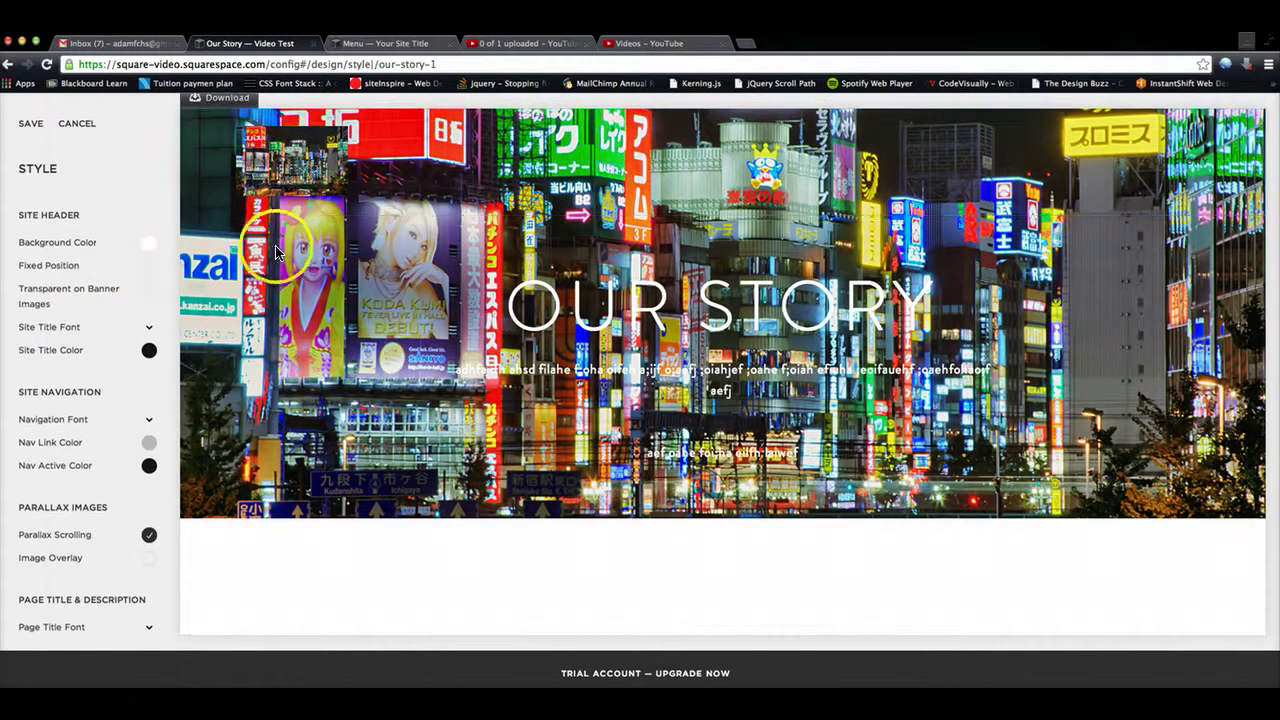
pyautogui.scroll(-1, 130, 260)
pyautogui.click(147, 243)
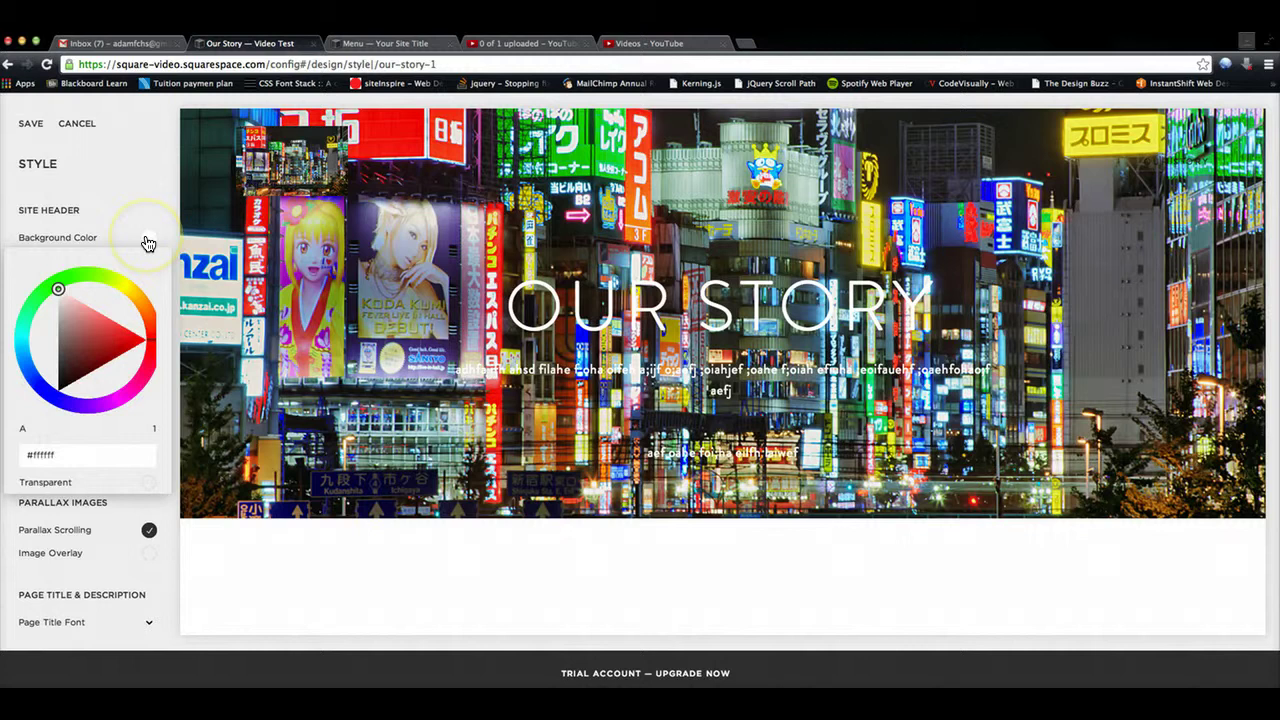
pyautogui.click(147, 243)
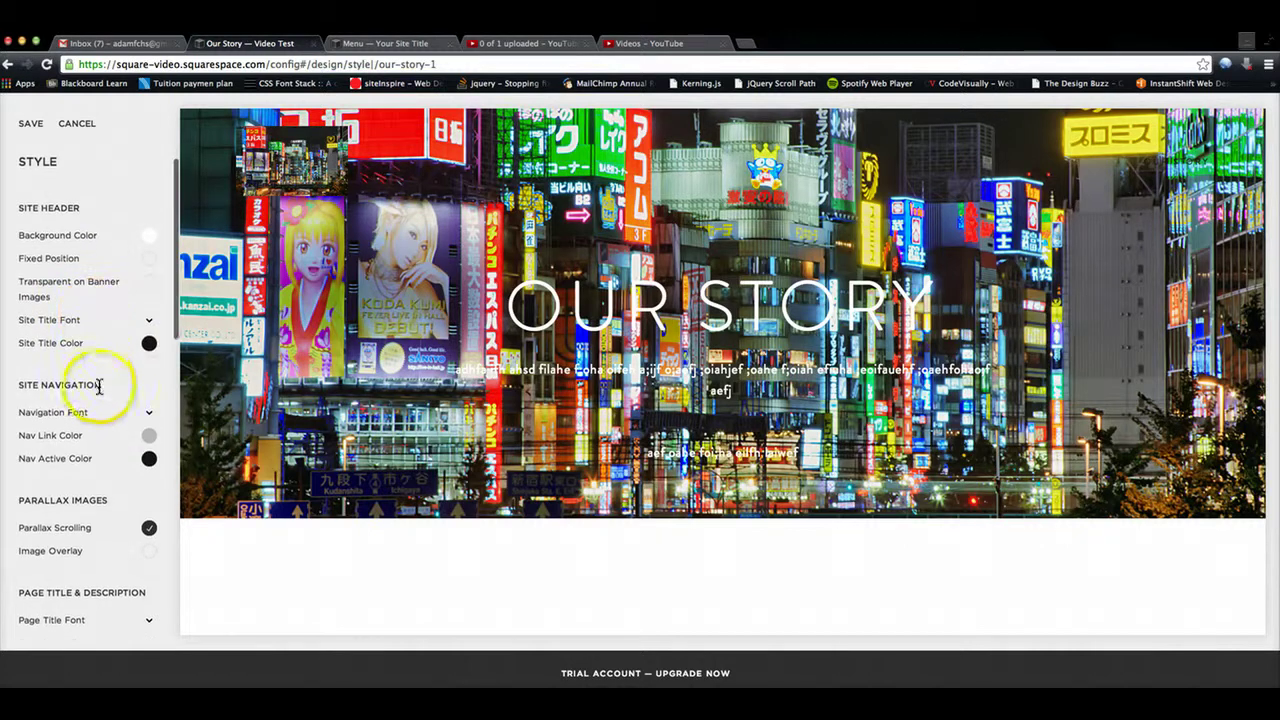
pyautogui.scroll(-2, 110, 410)
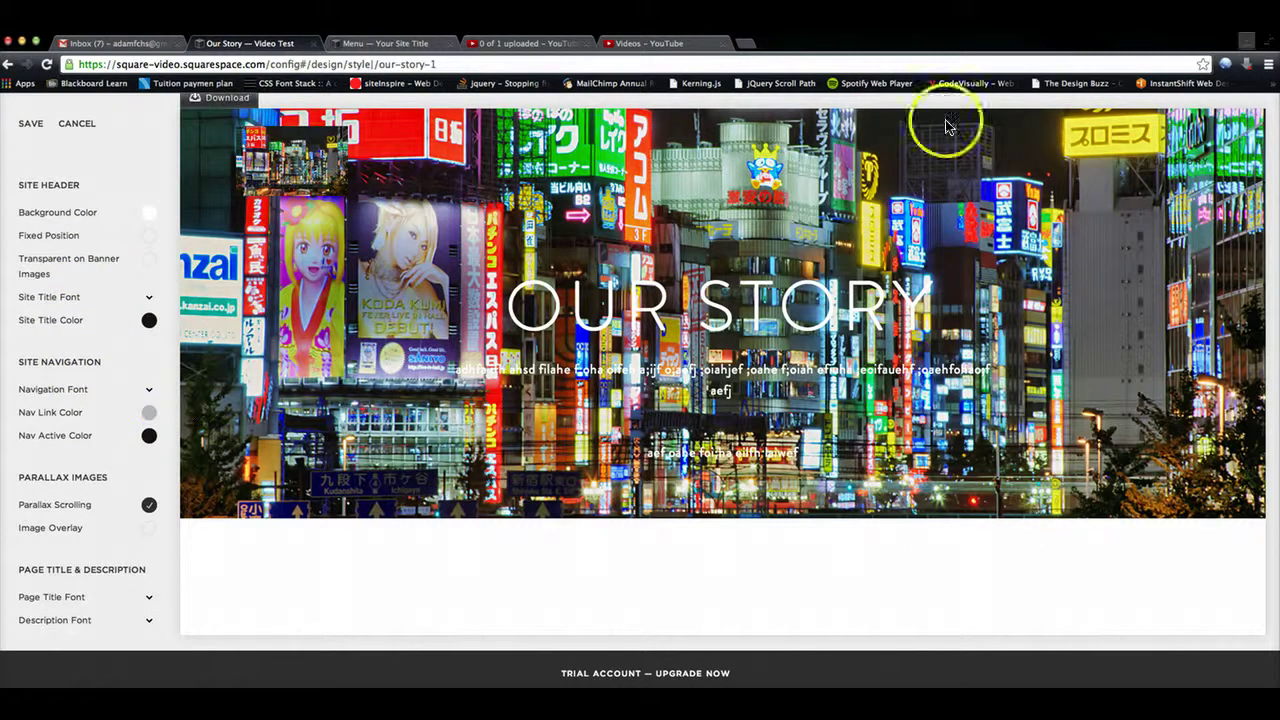
# Save styles, set the Navigation Font's Nav Active Color to red #dd2222, and save.
pyautogui.click(31, 123)
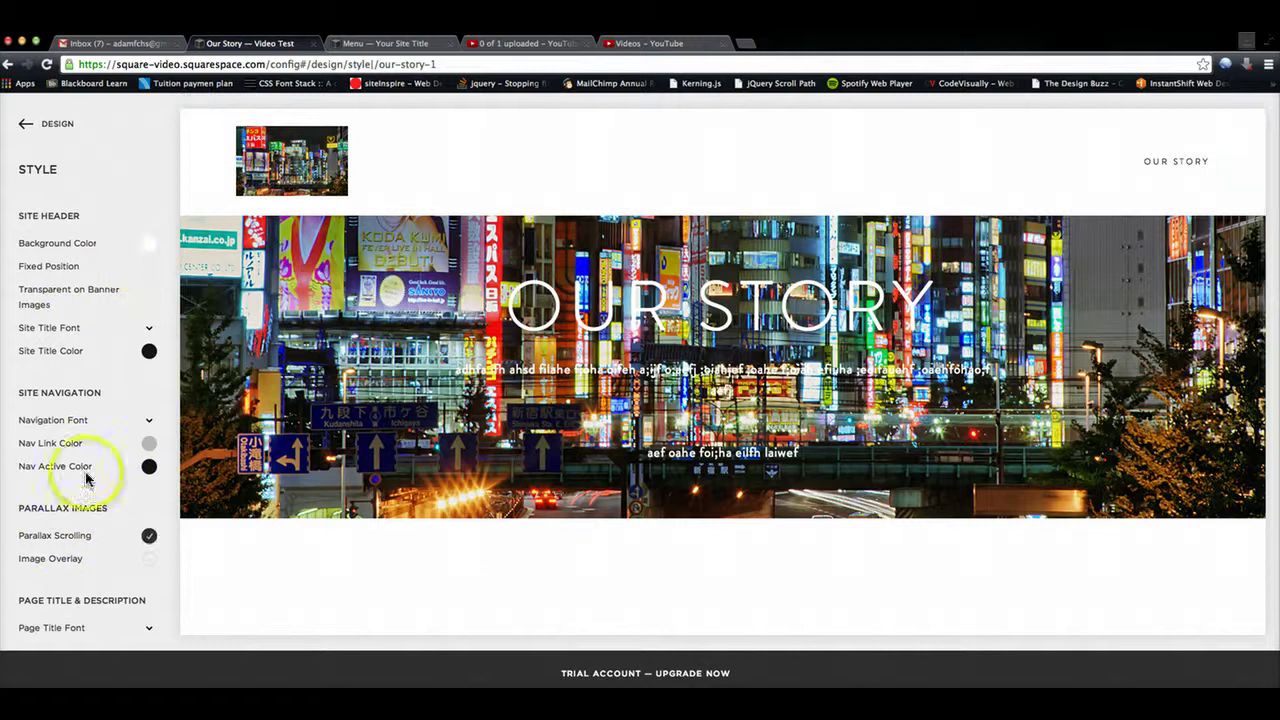
pyautogui.click(149, 424)
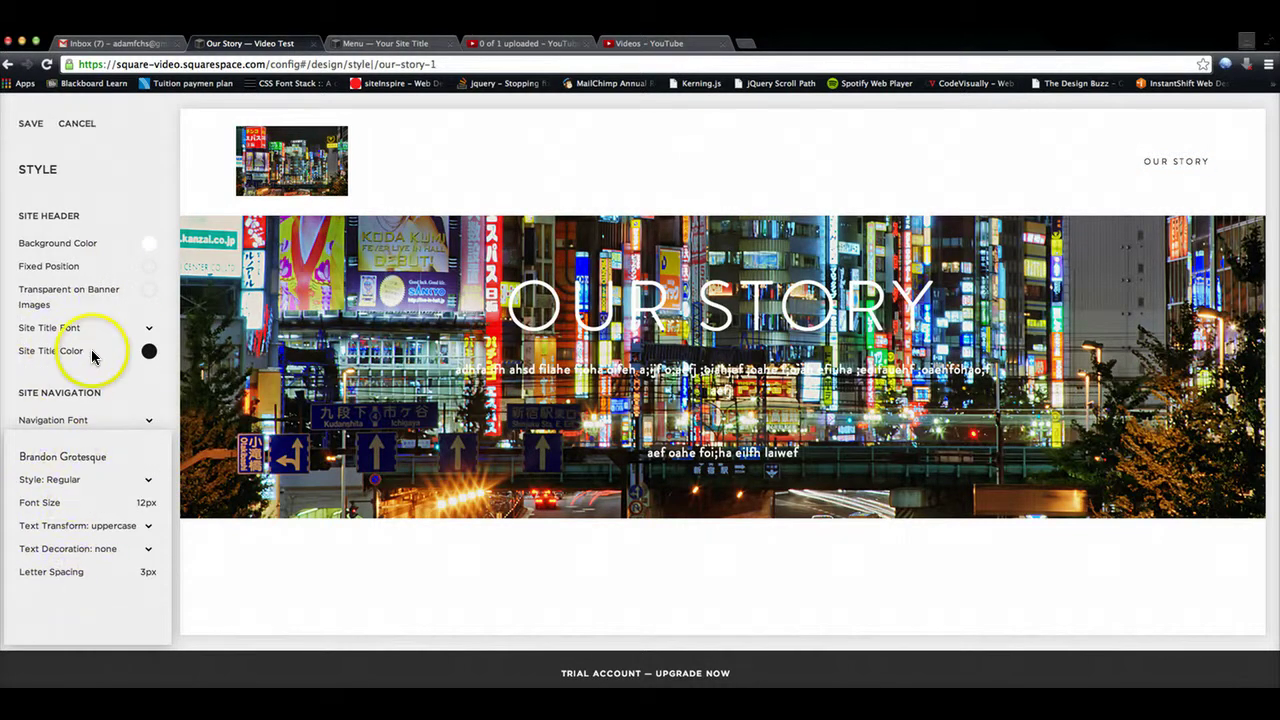
pyautogui.scroll(-1, 91, 366)
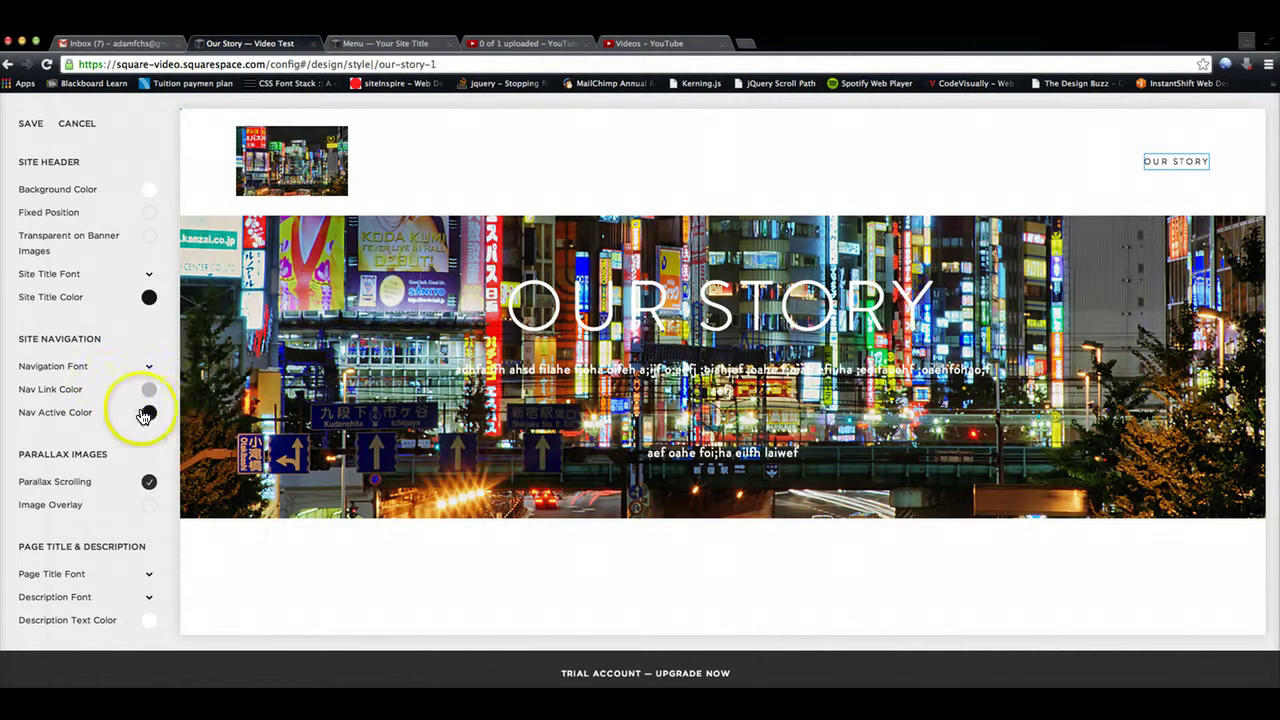
pyautogui.click(150, 413)
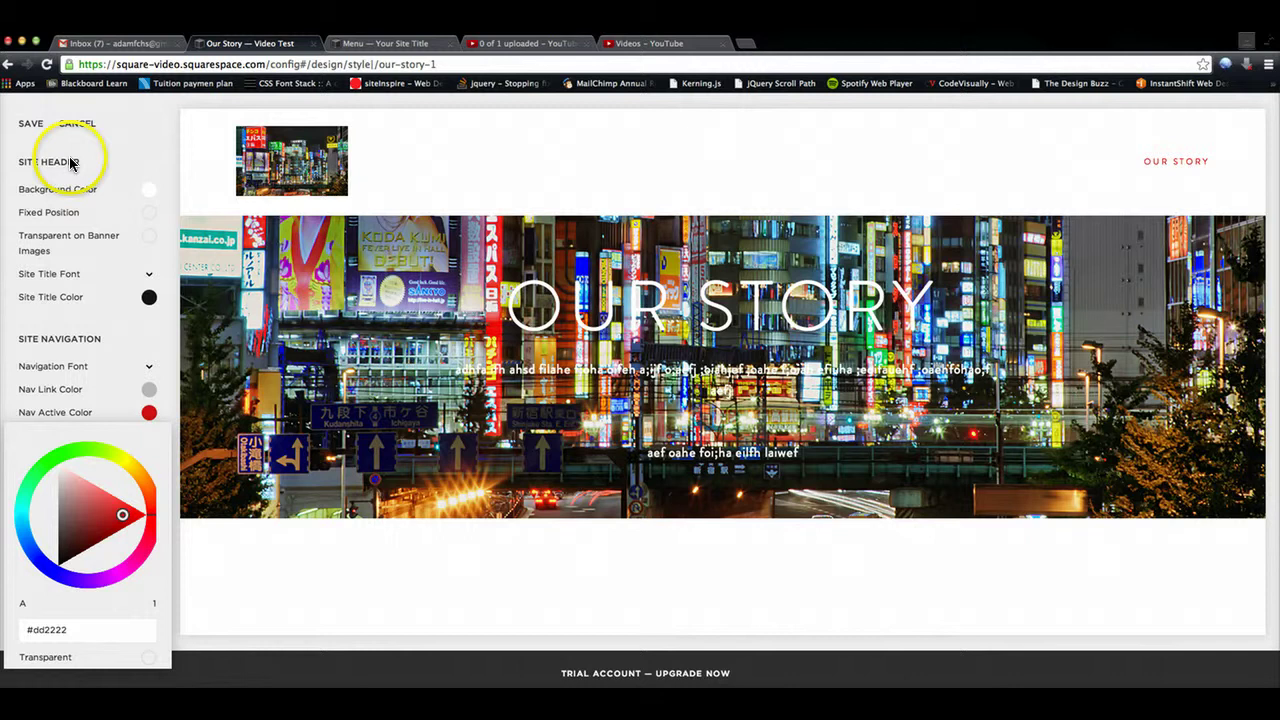
pyautogui.click(24, 125)
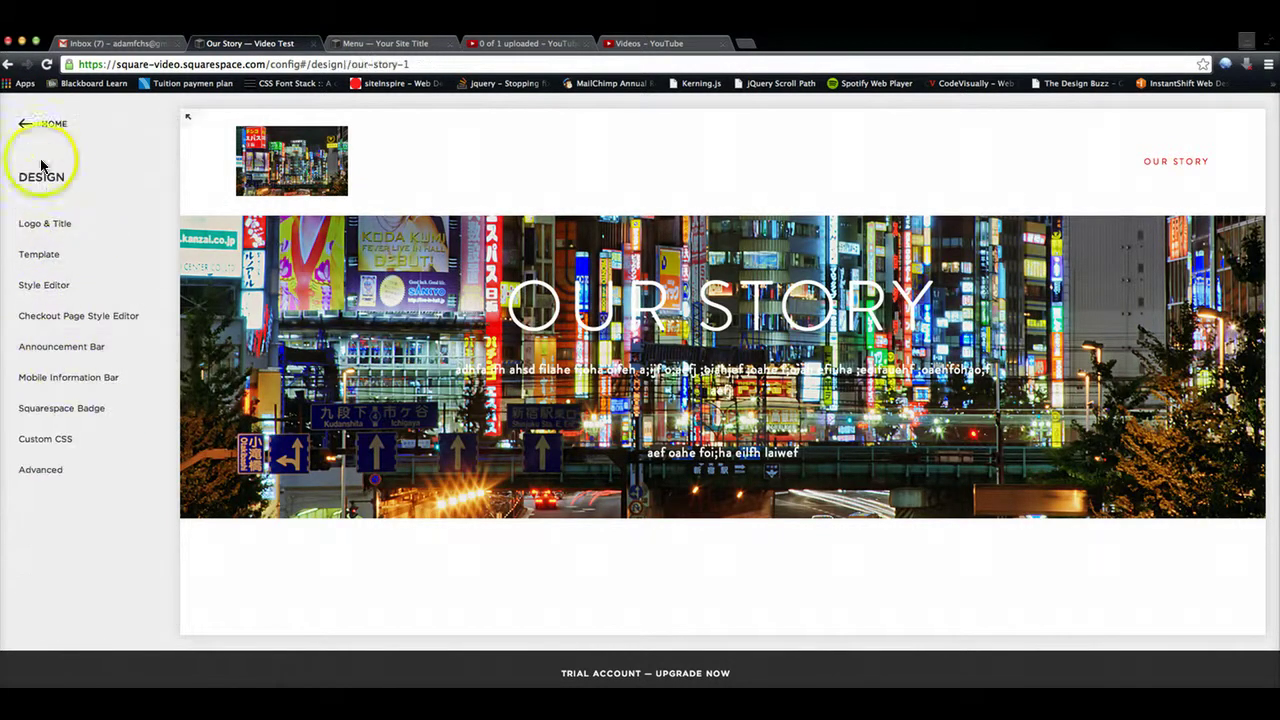
# Add a new Page named 'nav test' under Main Navigation.
pyautogui.click(23, 121)
pyautogui.click(89, 264)
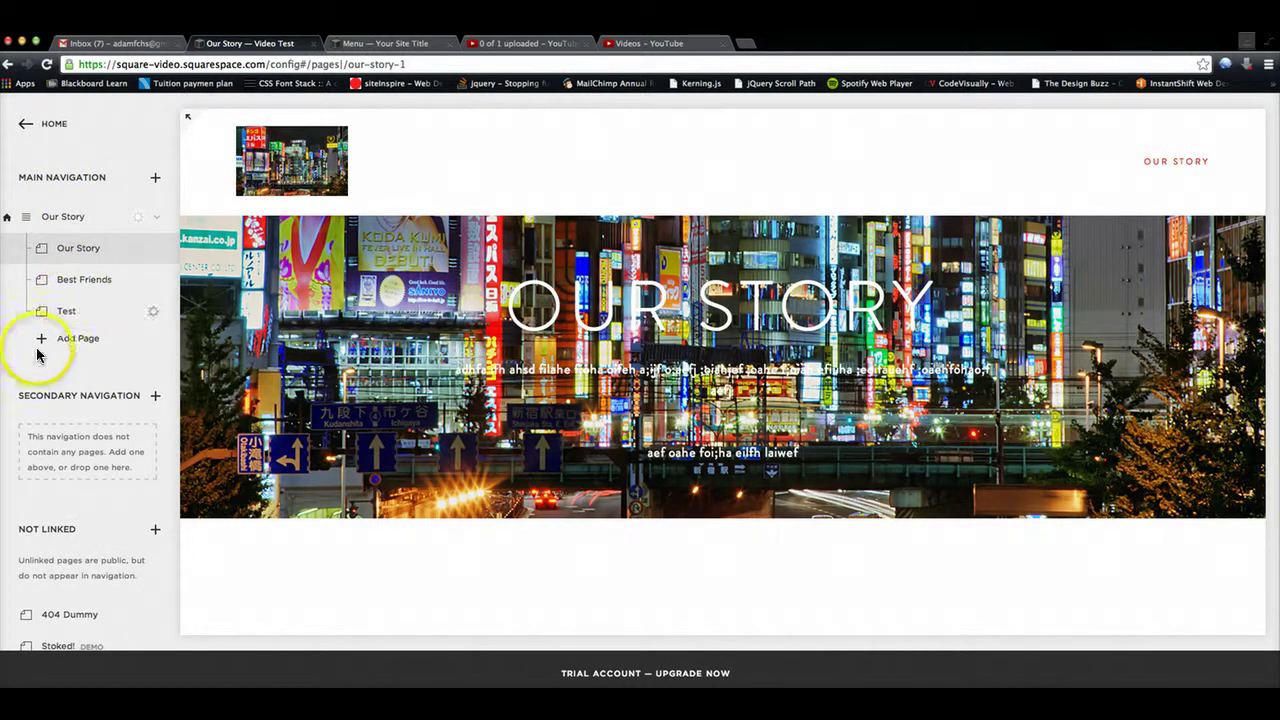
pyautogui.click(47, 250)
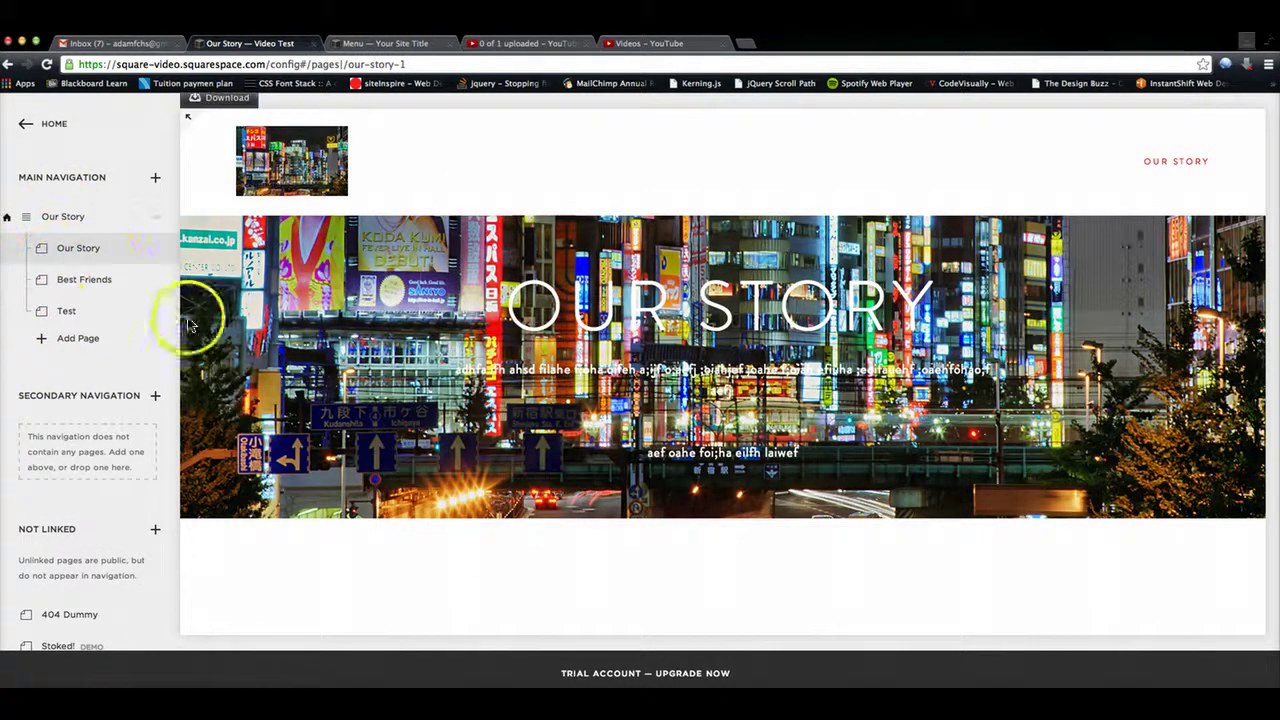
pyautogui.click(155, 177)
pyautogui.click(236, 250)
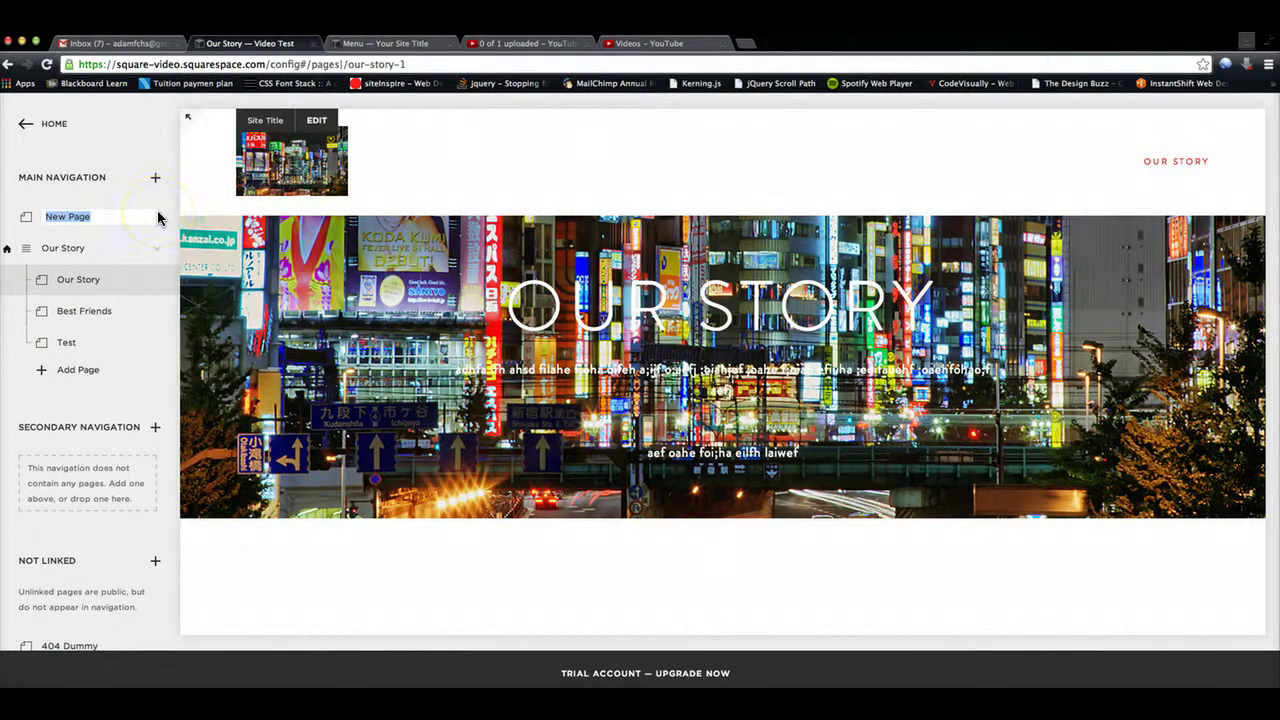
pyautogui.press('Return')
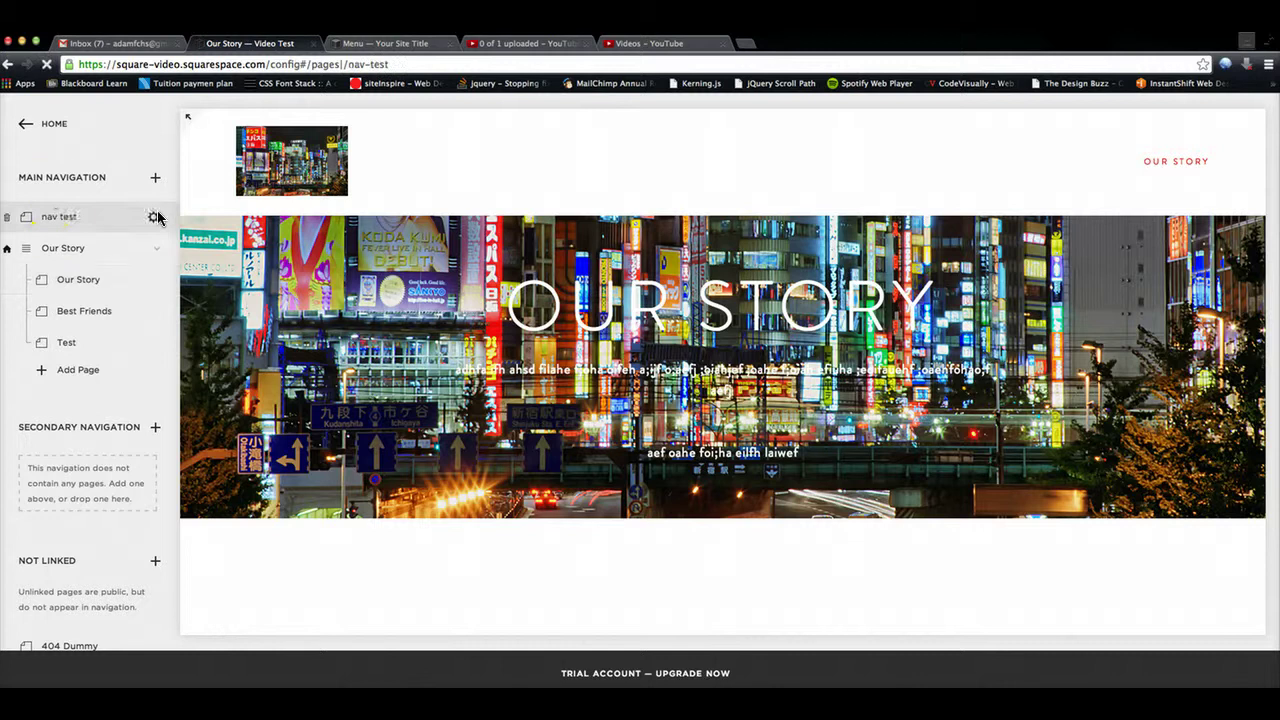
# Drag nav test so it sits after the Our Story group in Main Navigation.
pyautogui.click(58, 216)
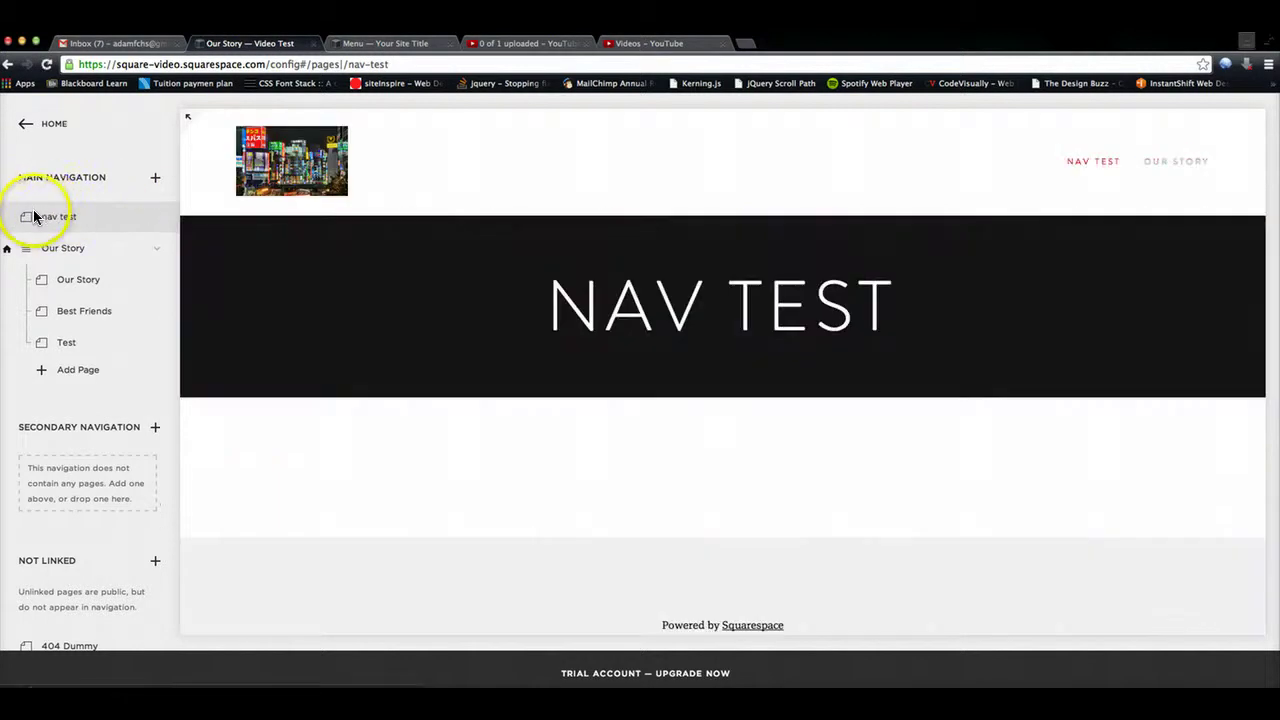
pyautogui.moveTo(58, 335); pyautogui.dragTo(46, 374)
pyautogui.moveTo(37, 434); pyautogui.dragTo(31, 380)
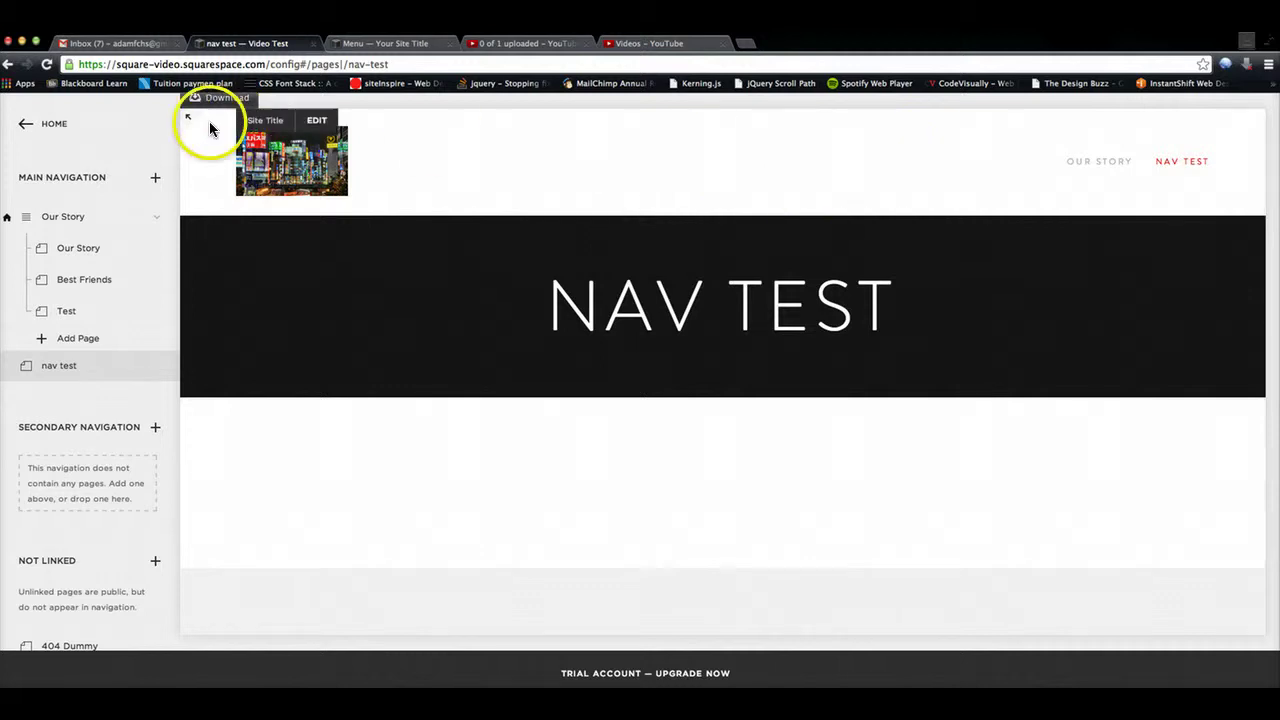
pyautogui.click(1170, 168)
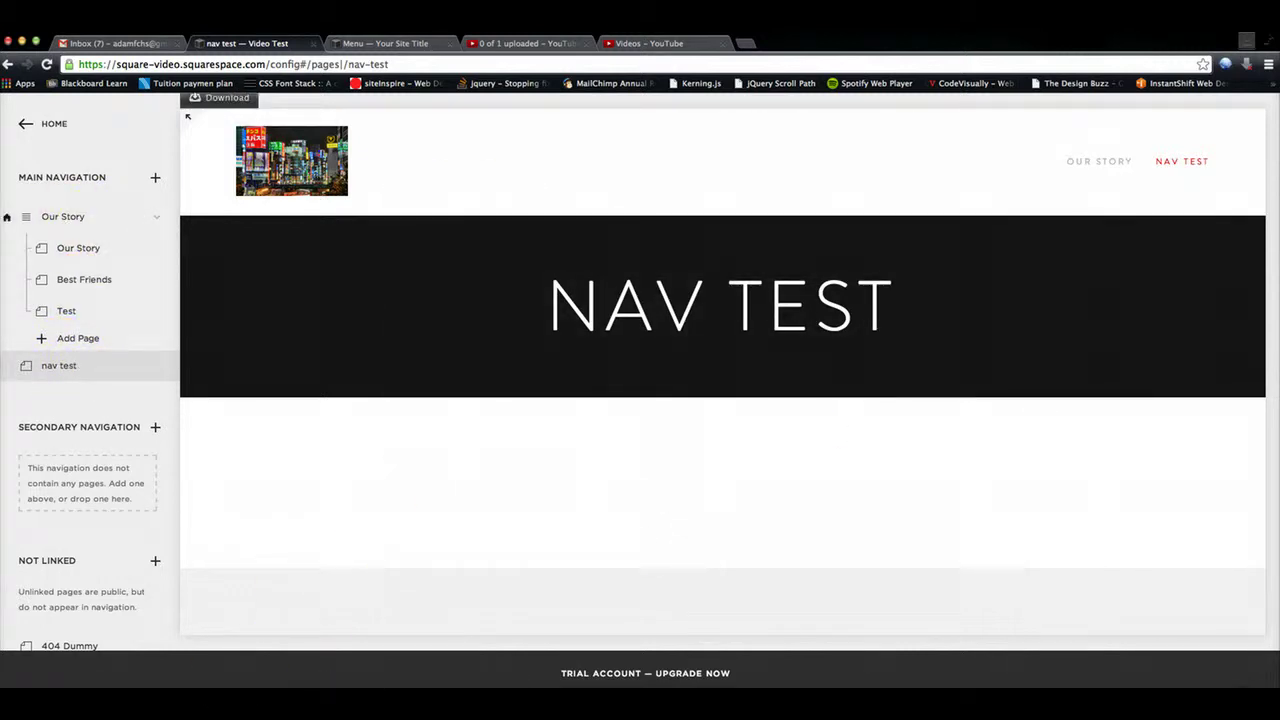
pyautogui.press('super+Tab')
pyautogui.click(530, 467)
pyautogui.press('super+r')
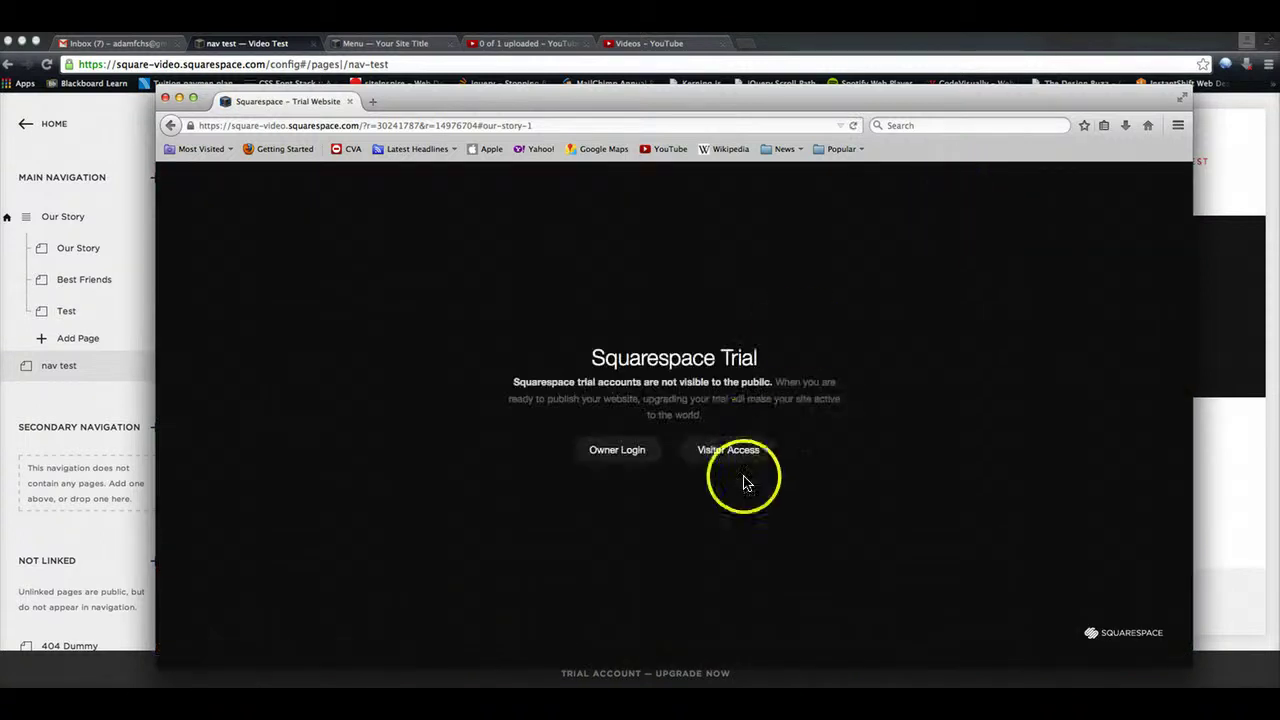
pyautogui.click(737, 458)
pyautogui.click(600, 462)
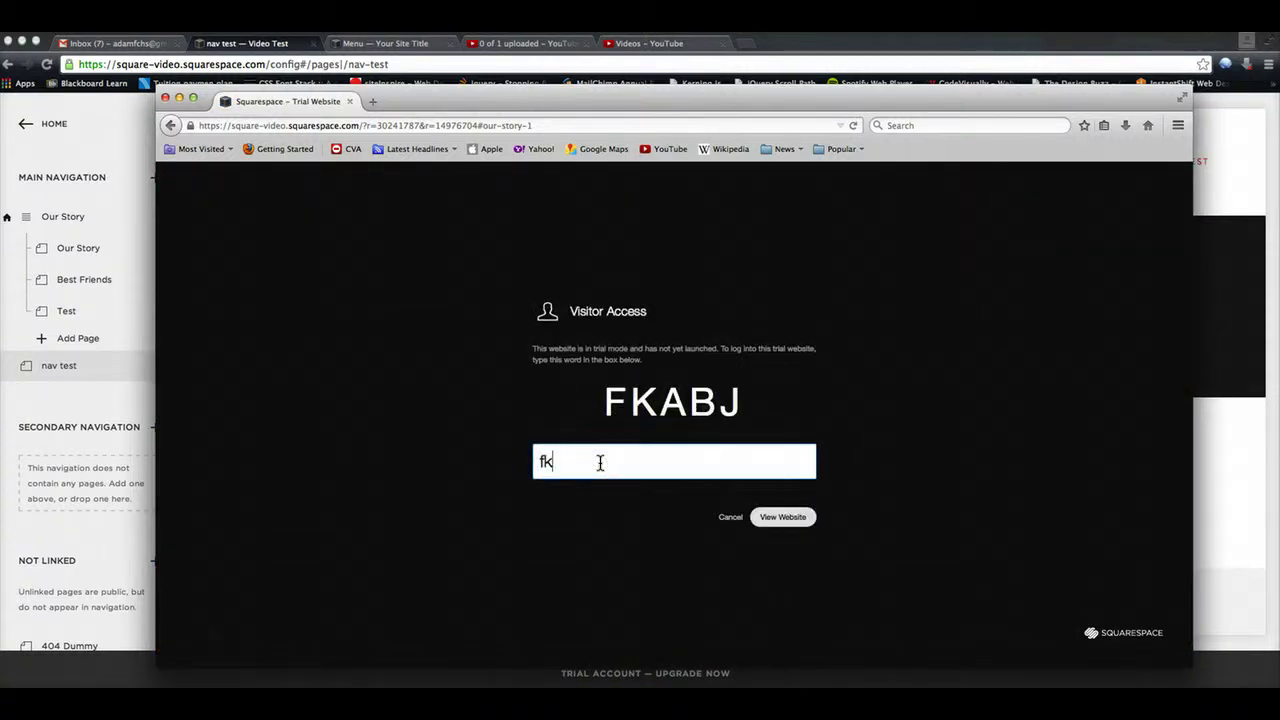
pyautogui.press('Return')
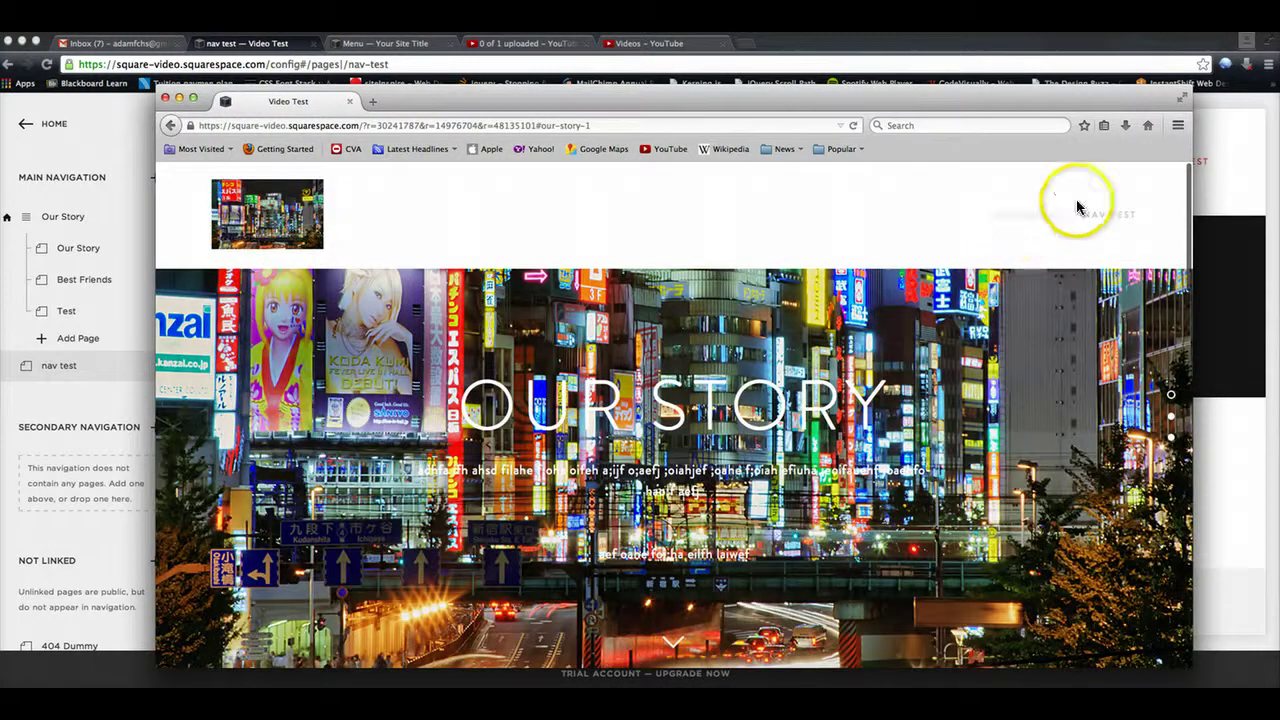
pyautogui.click(1108, 214)
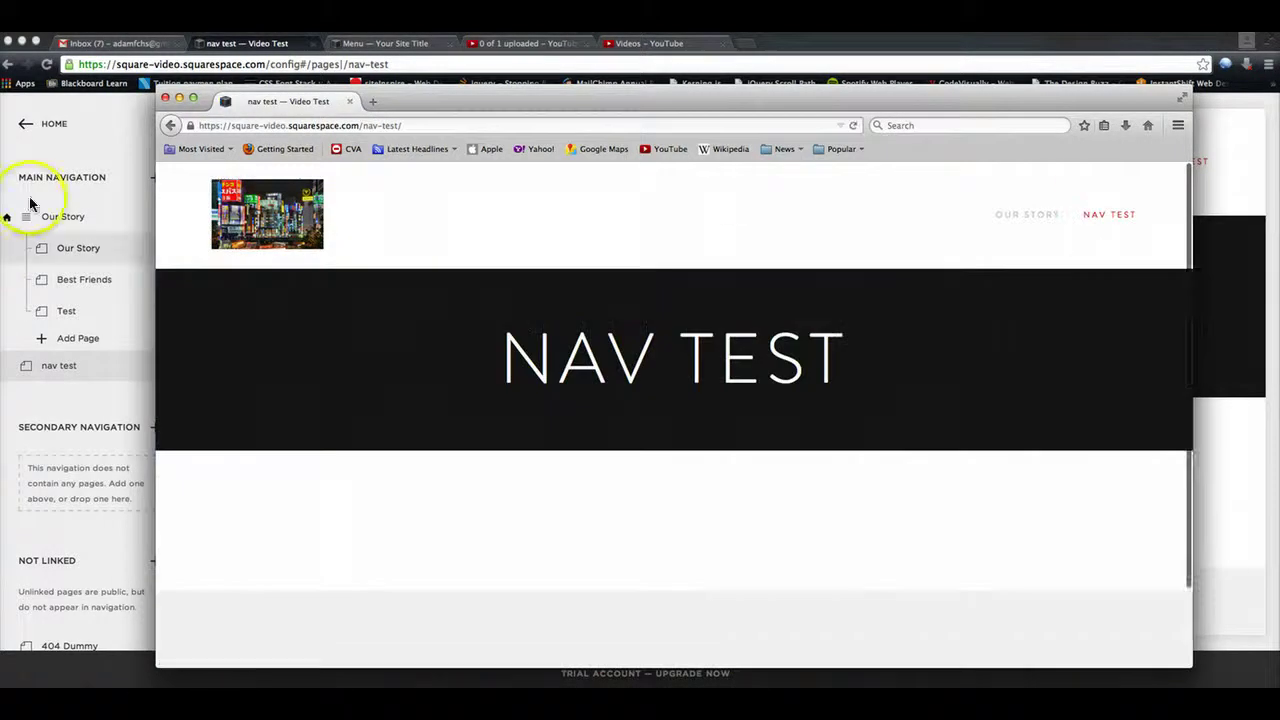
pyautogui.click(60, 208)
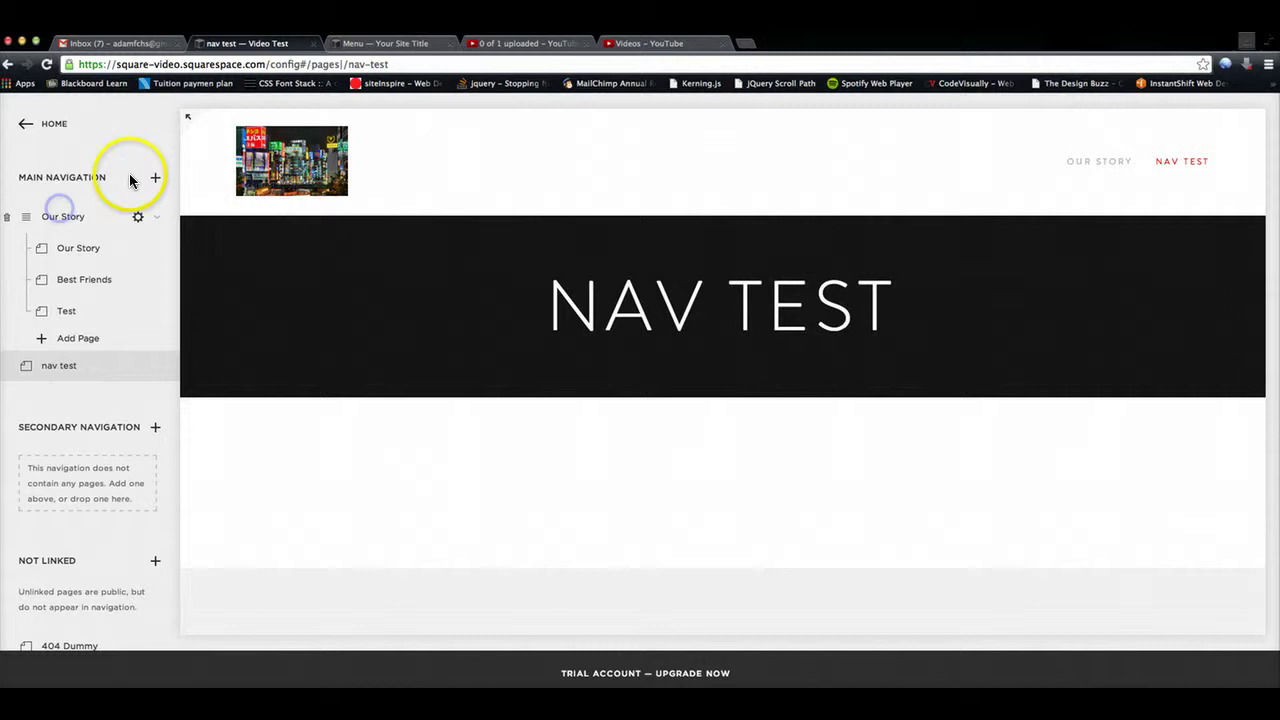
pyautogui.click(1183, 165)
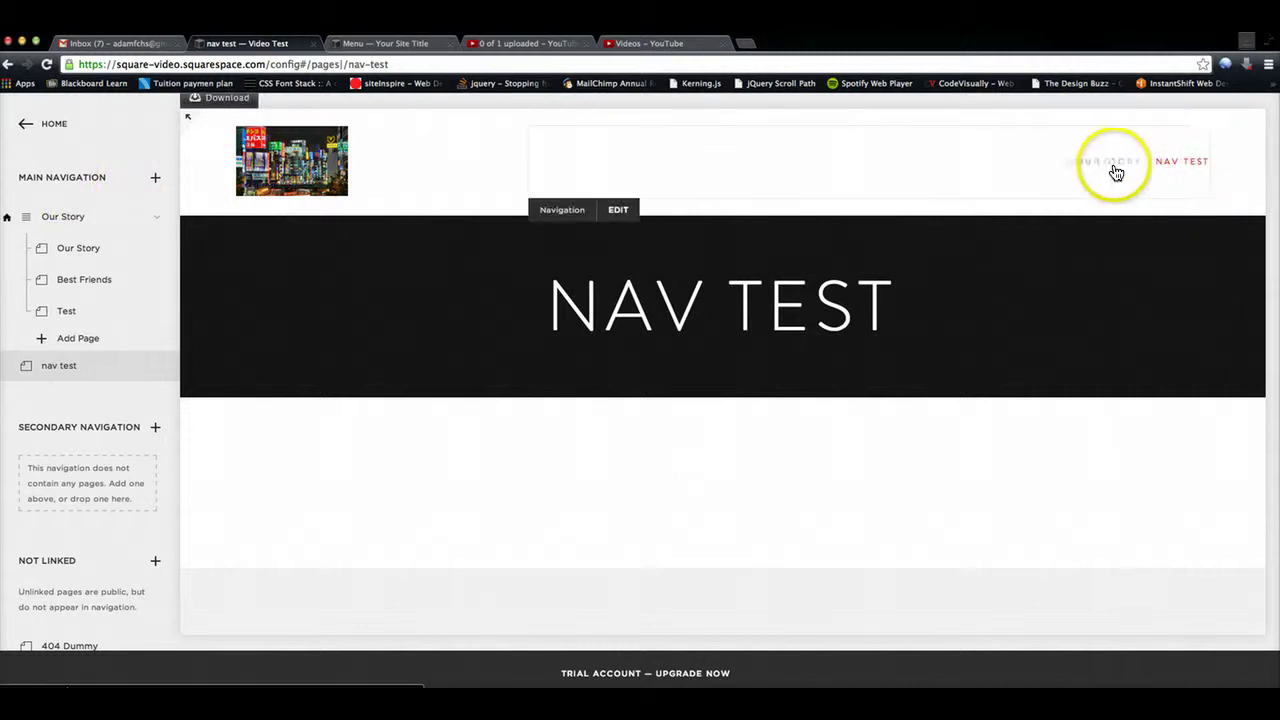
# Open the Style Editor for nav test and inspect the parallax Image Overlay colour without changing it.
pyautogui.click(50, 122)
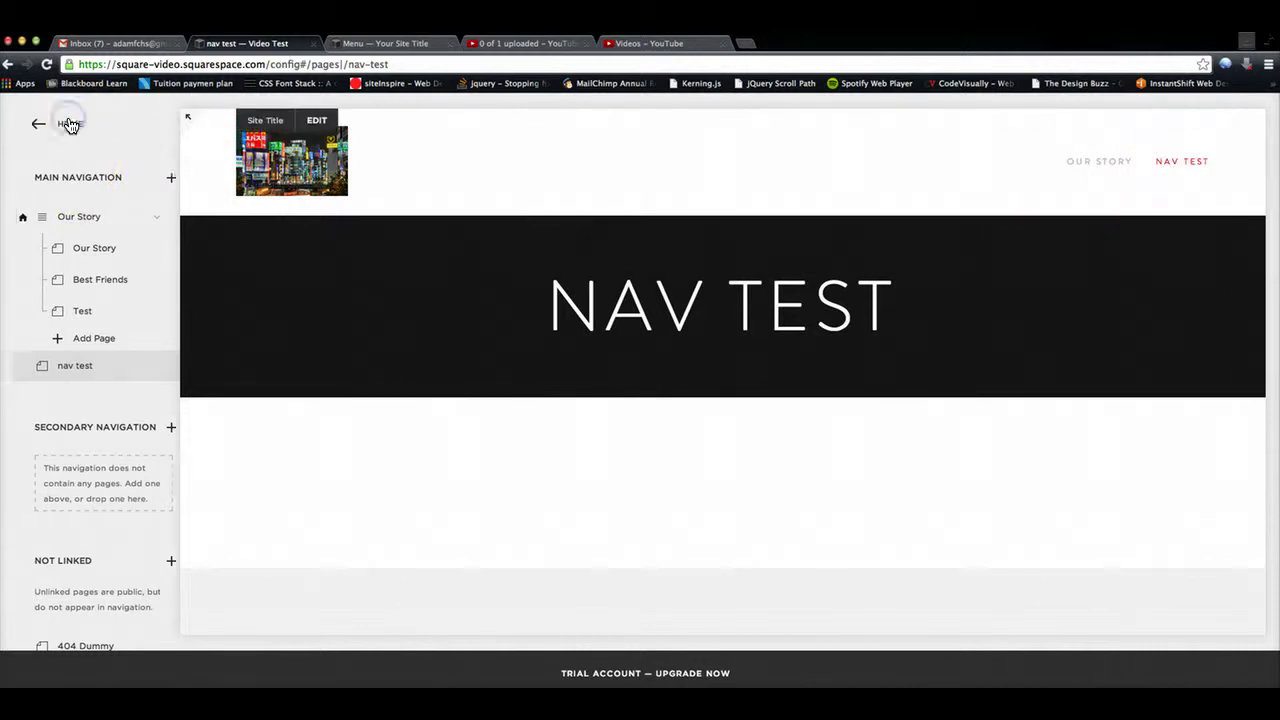
pyautogui.click(87, 292)
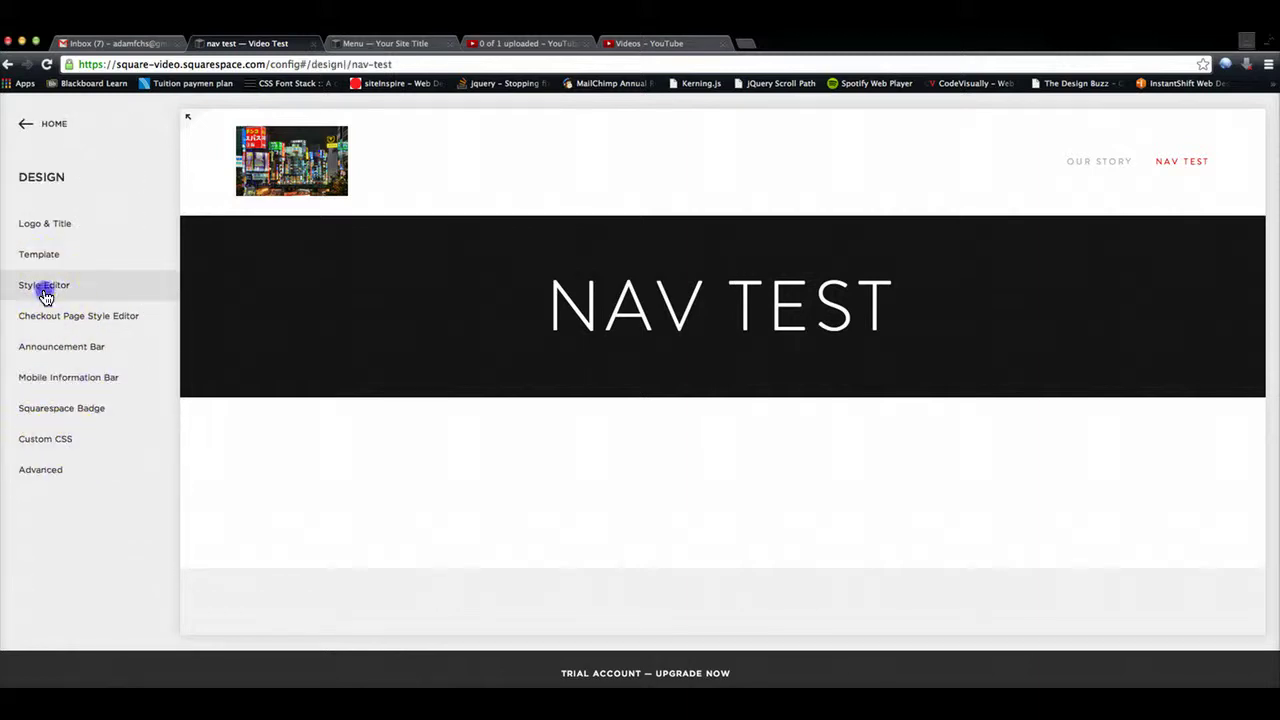
pyautogui.click(43, 287)
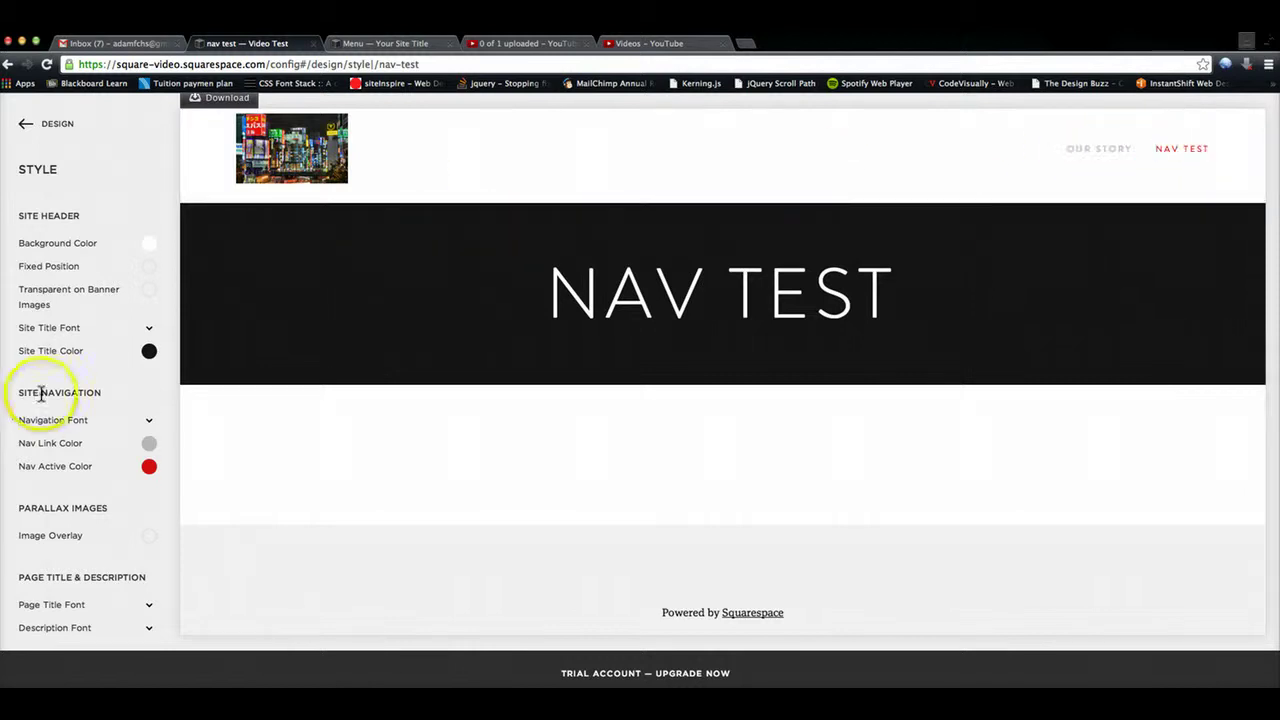
pyautogui.scroll(-3, 40, 398)
pyautogui.scroll(-2, 86, 370)
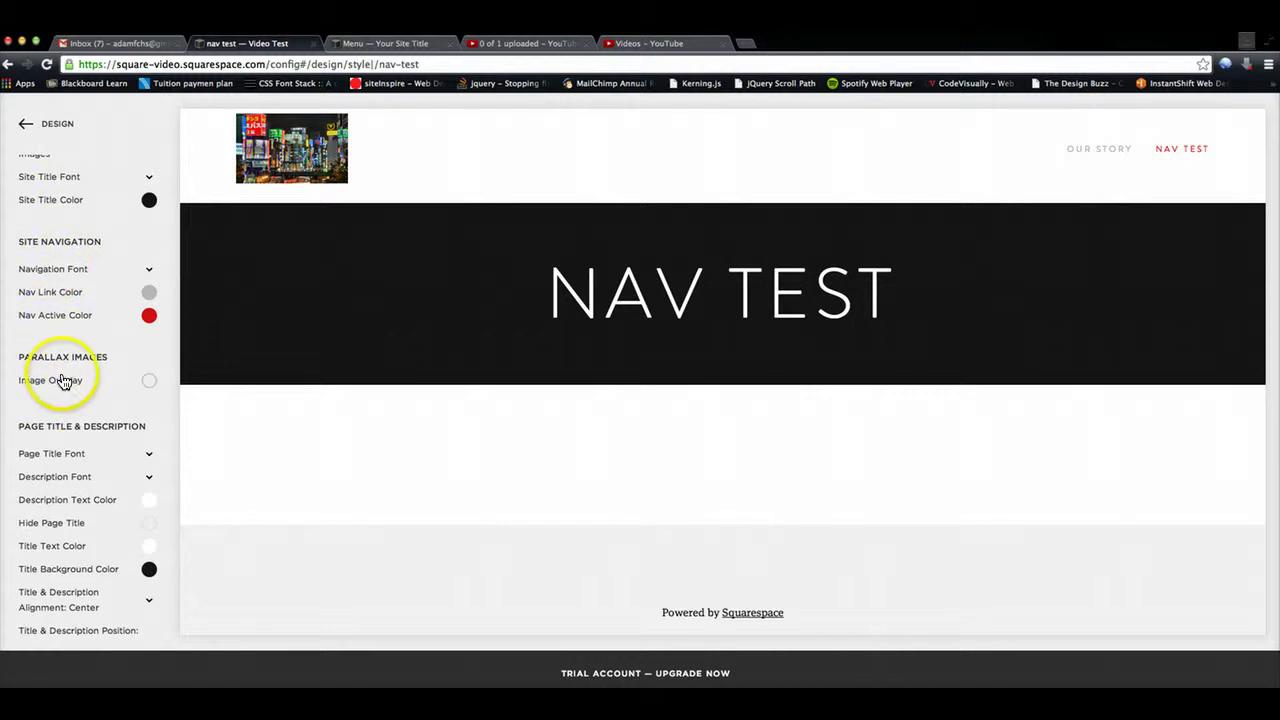
pyautogui.scroll(-1, 62, 380)
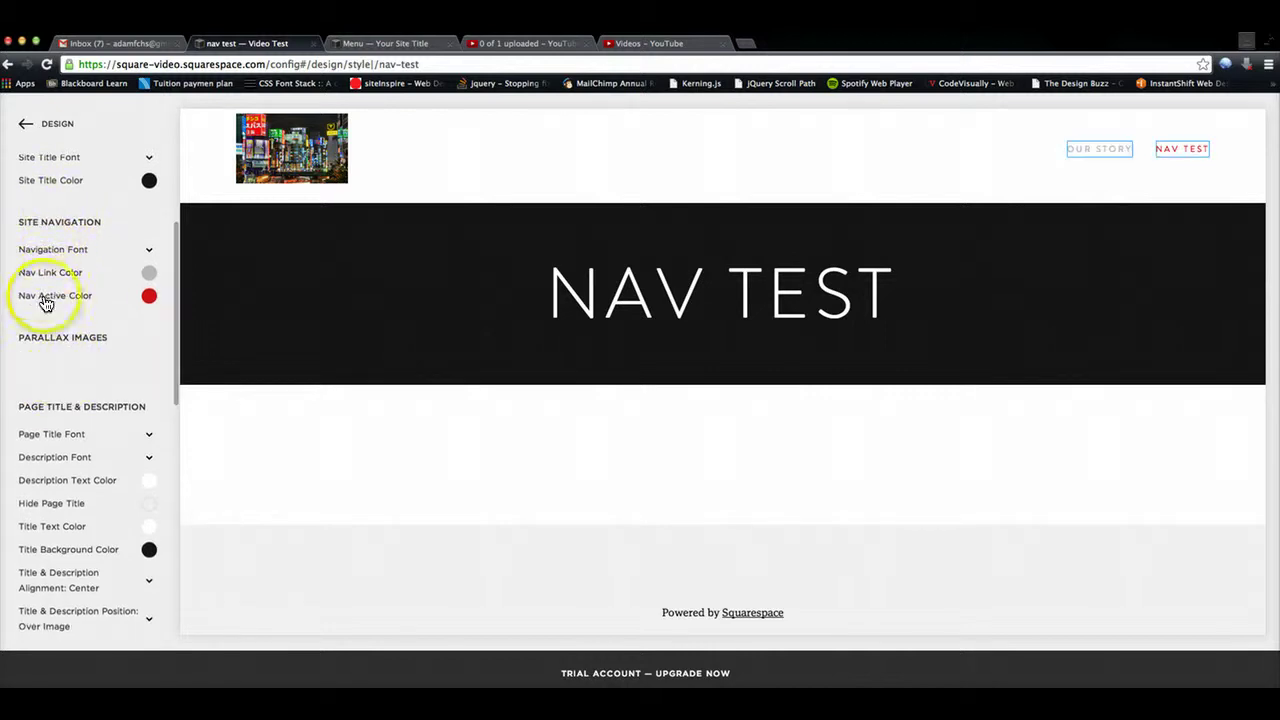
pyautogui.scroll(-3, 84, 290)
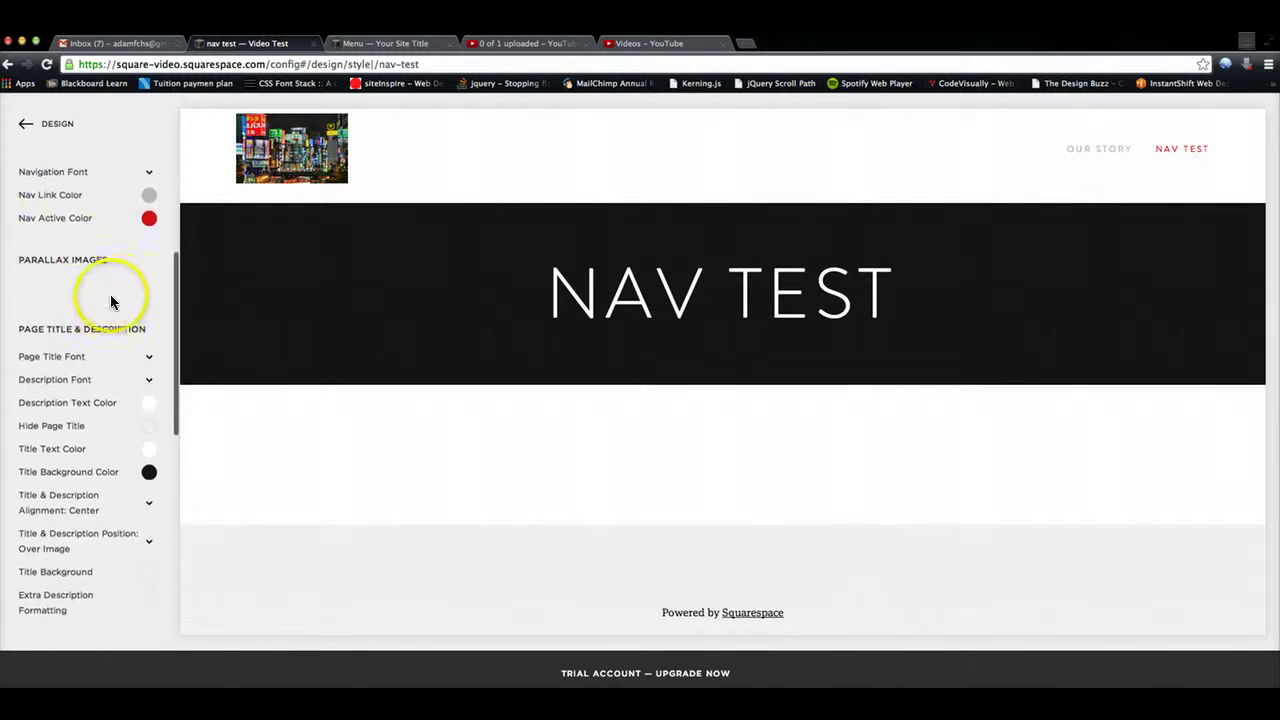
pyautogui.click(120, 289)
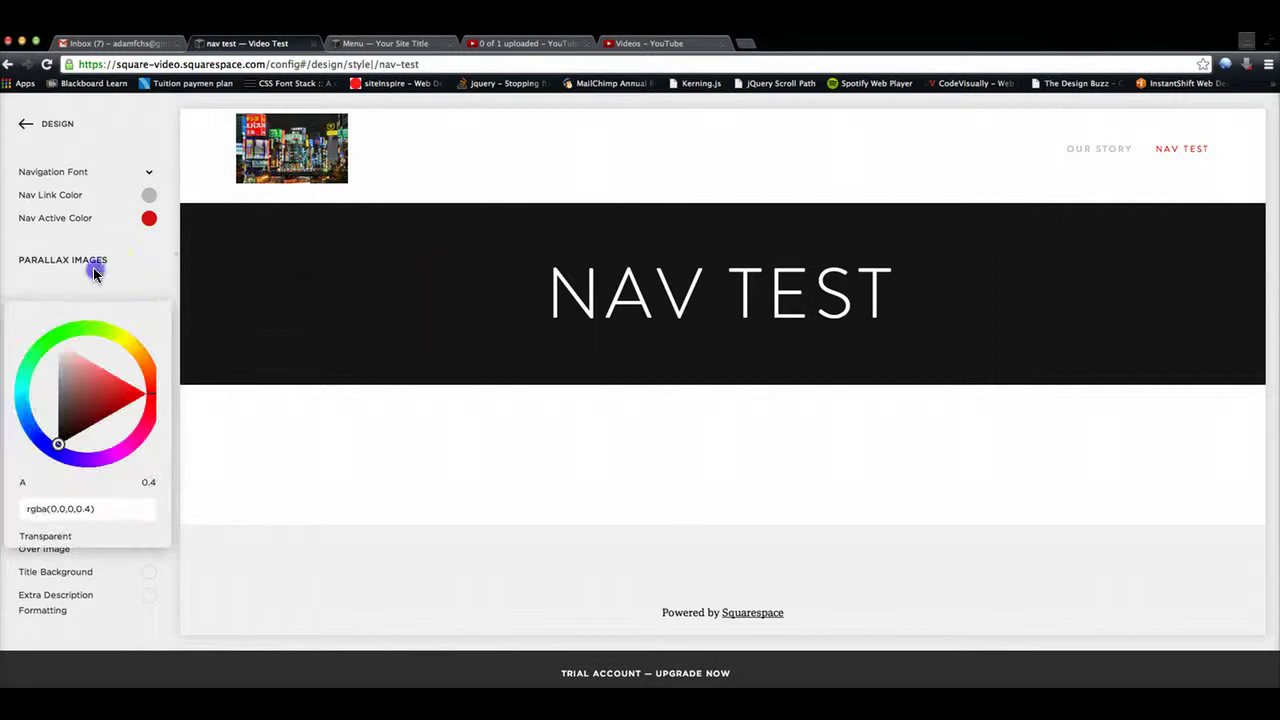
pyautogui.click(84, 262)
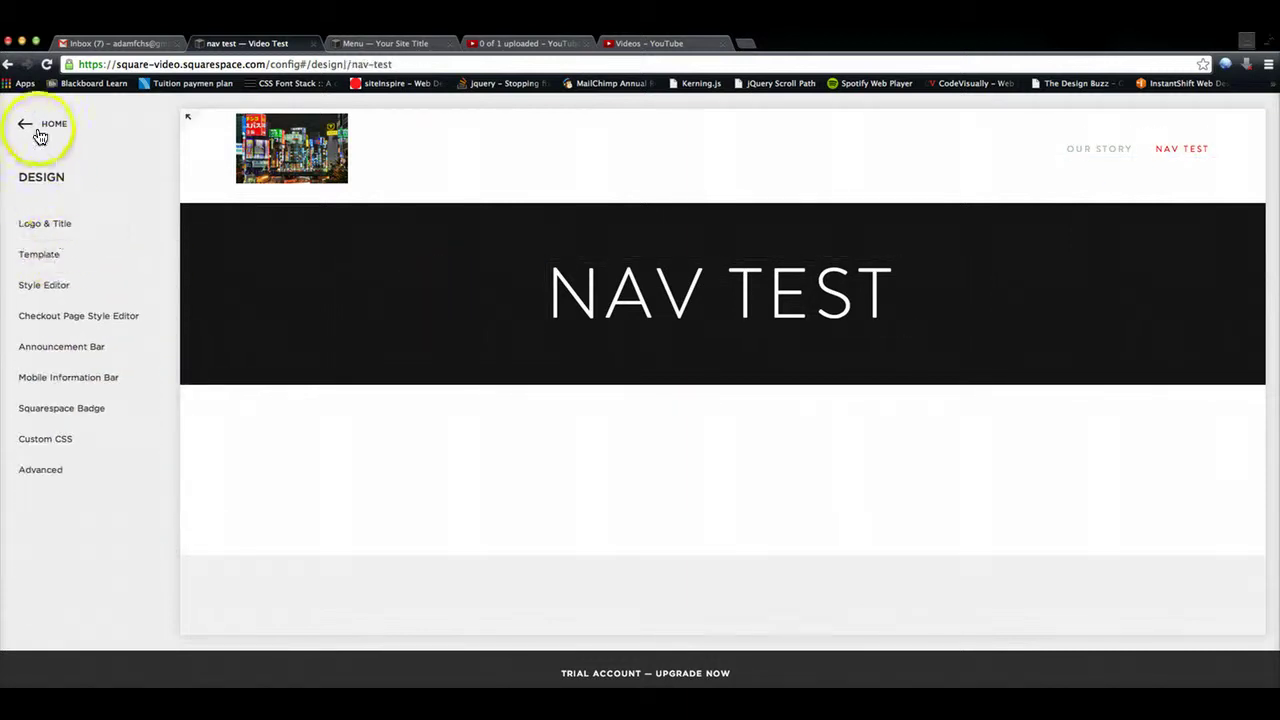
# Go to Pages and select Our Story to preview it.
pyautogui.click(31, 127)
pyautogui.click(88, 293)
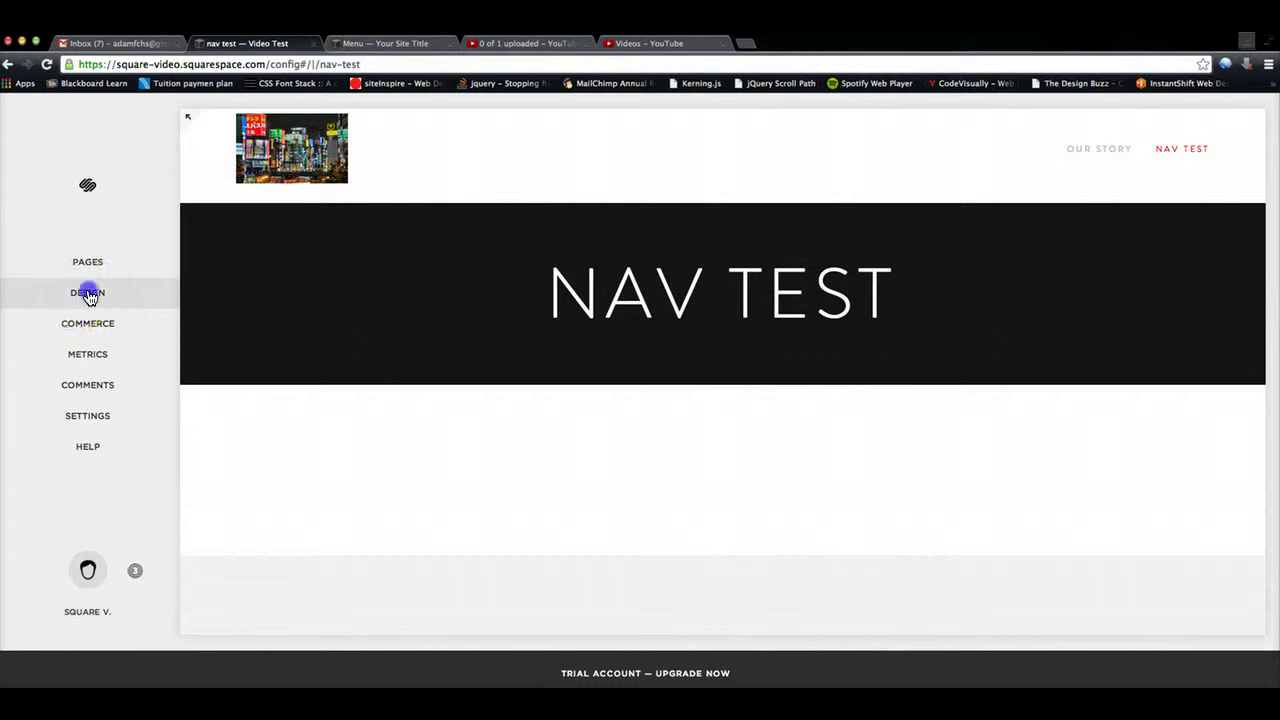
pyautogui.click(31, 127)
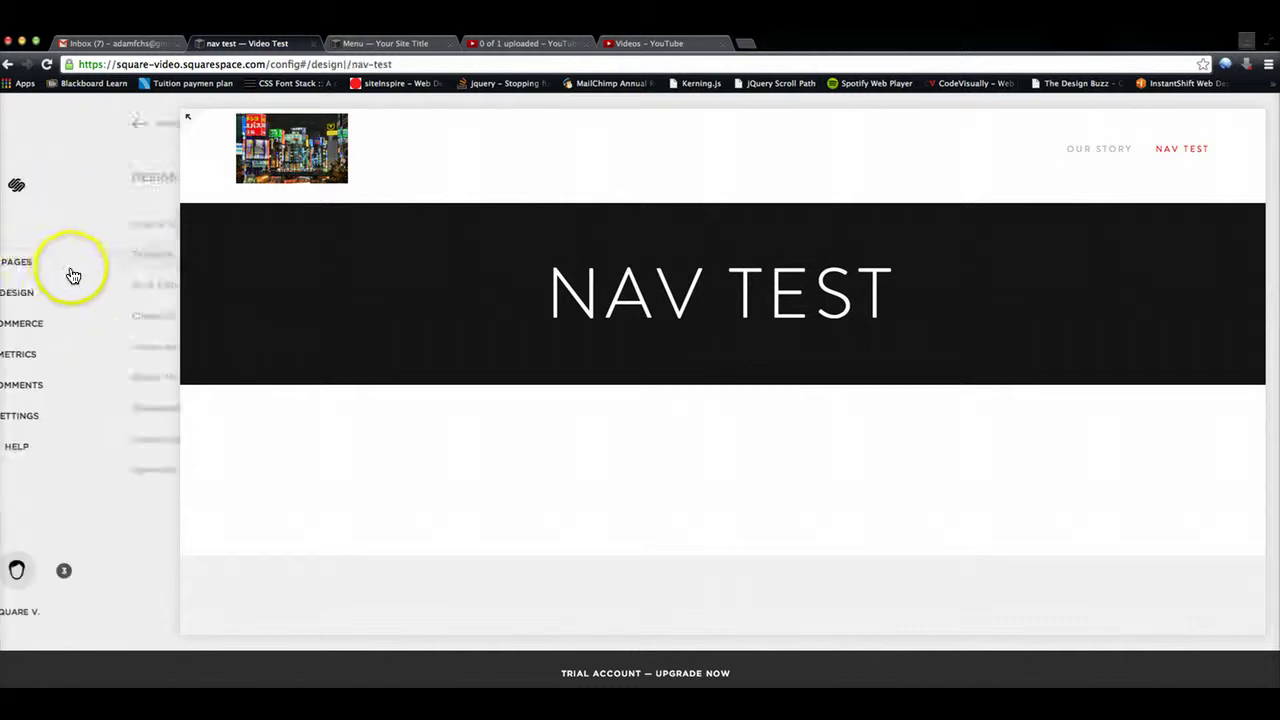
pyautogui.click(85, 263)
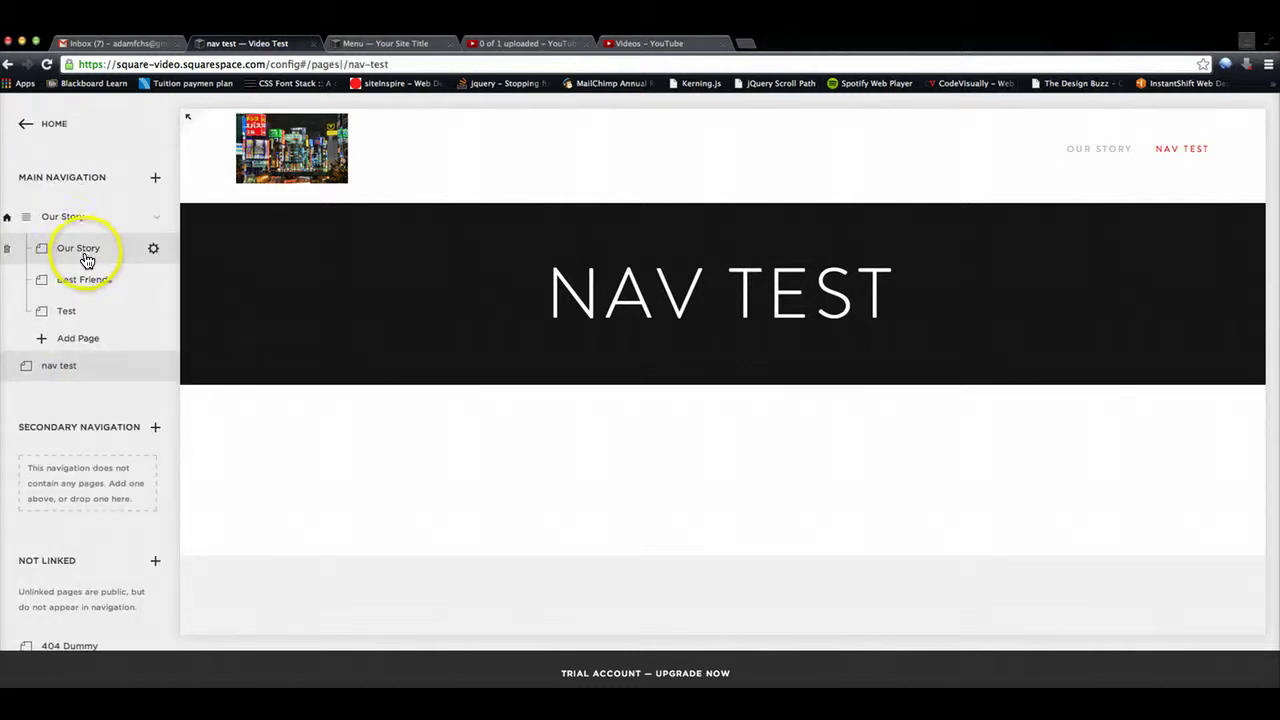
pyautogui.click(62, 218)
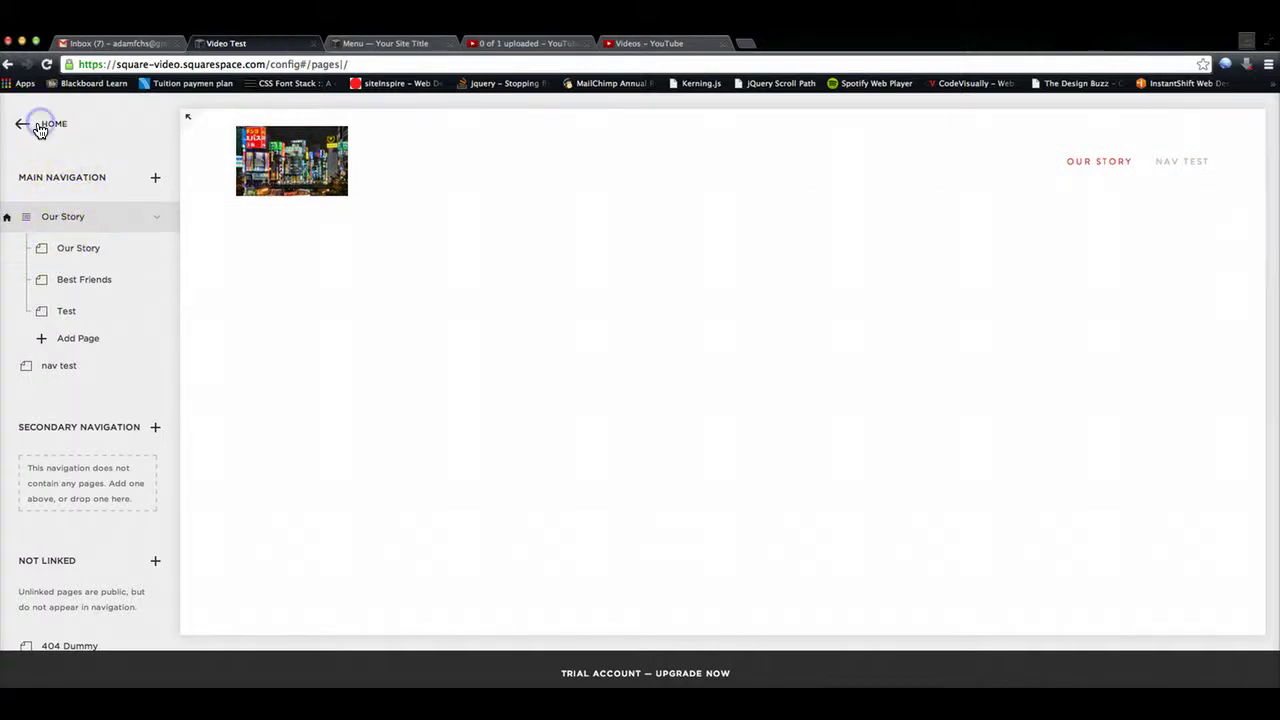
# Open the Style Editor from Home > Design for the Our Story page.
pyautogui.click(40, 128)
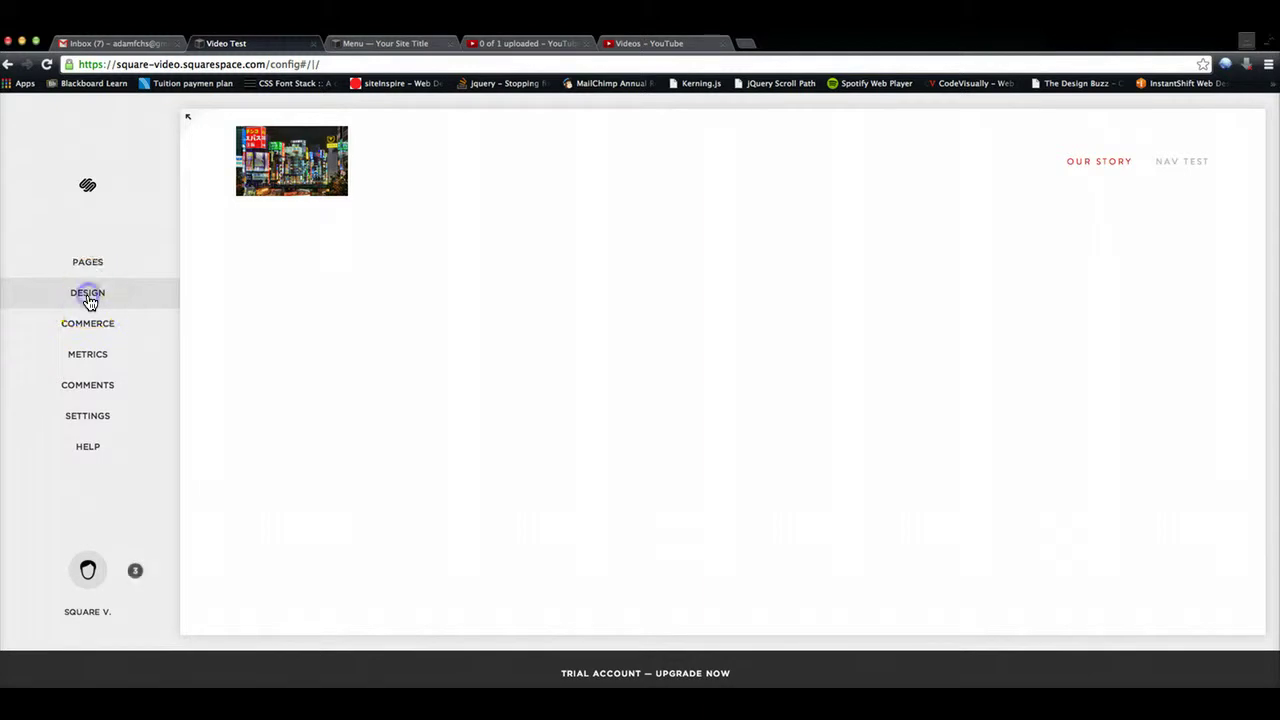
pyautogui.click(88, 298)
pyautogui.click(77, 284)
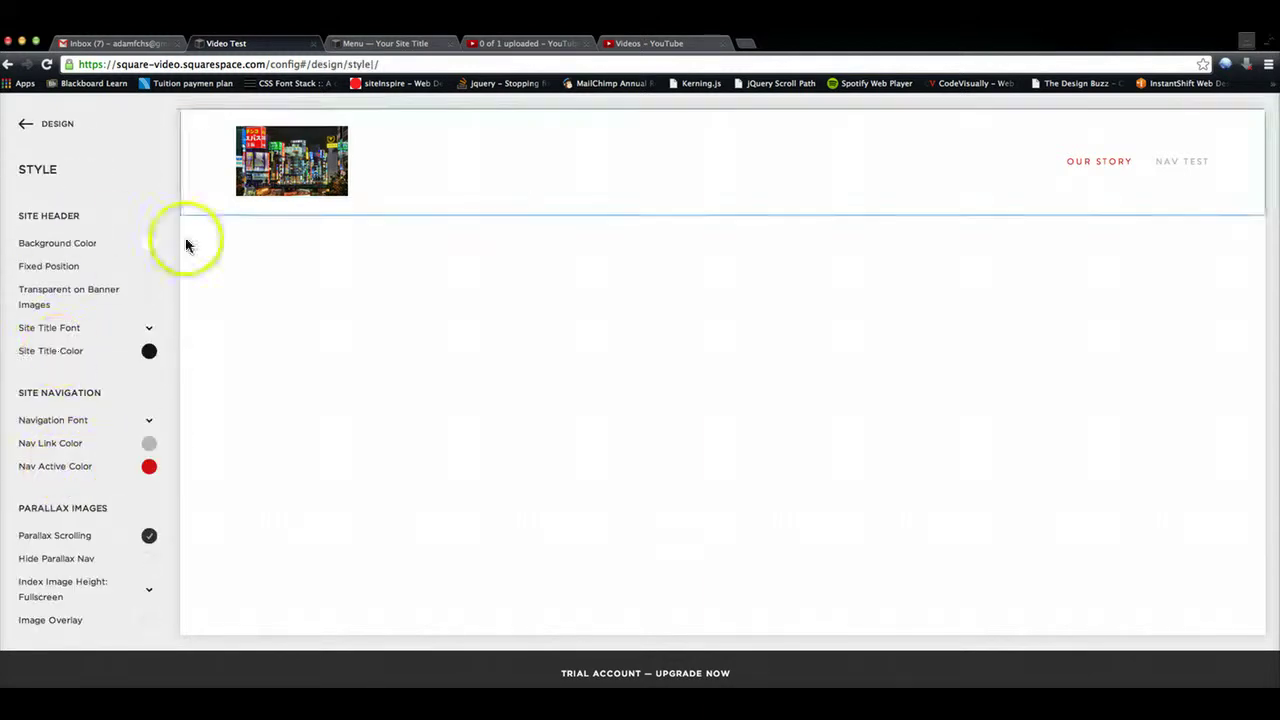
# Scroll the Style Editor sidebar down to the Parallax Images options for the Our Story banner.
pyautogui.scroll(-3, 135, 435)
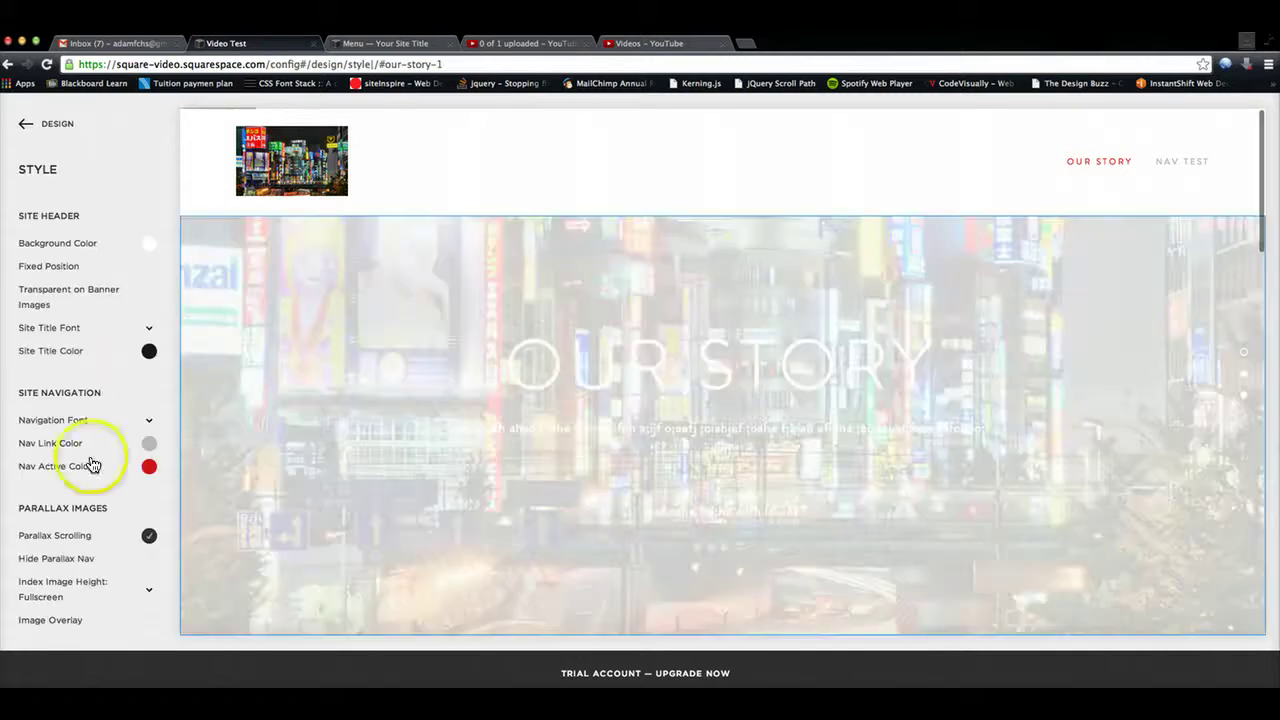
pyautogui.scroll(-2, 100, 465)
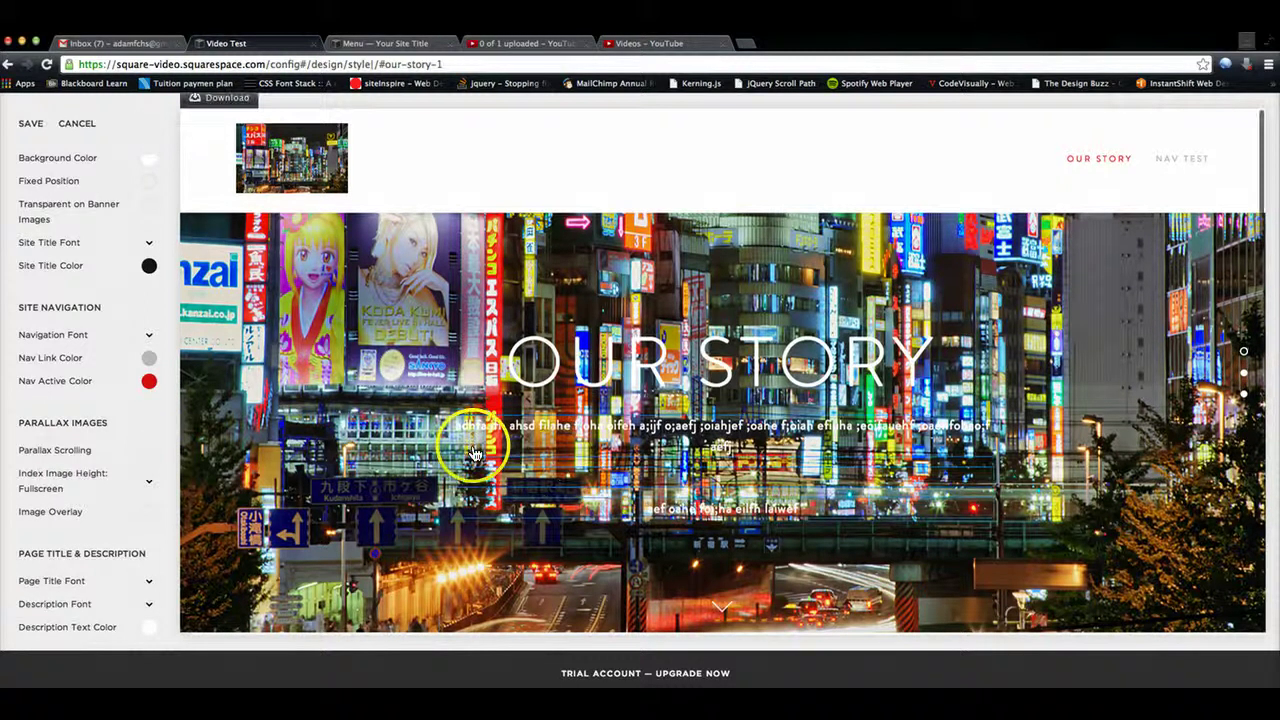
pyautogui.scroll(-3, 470, 451)
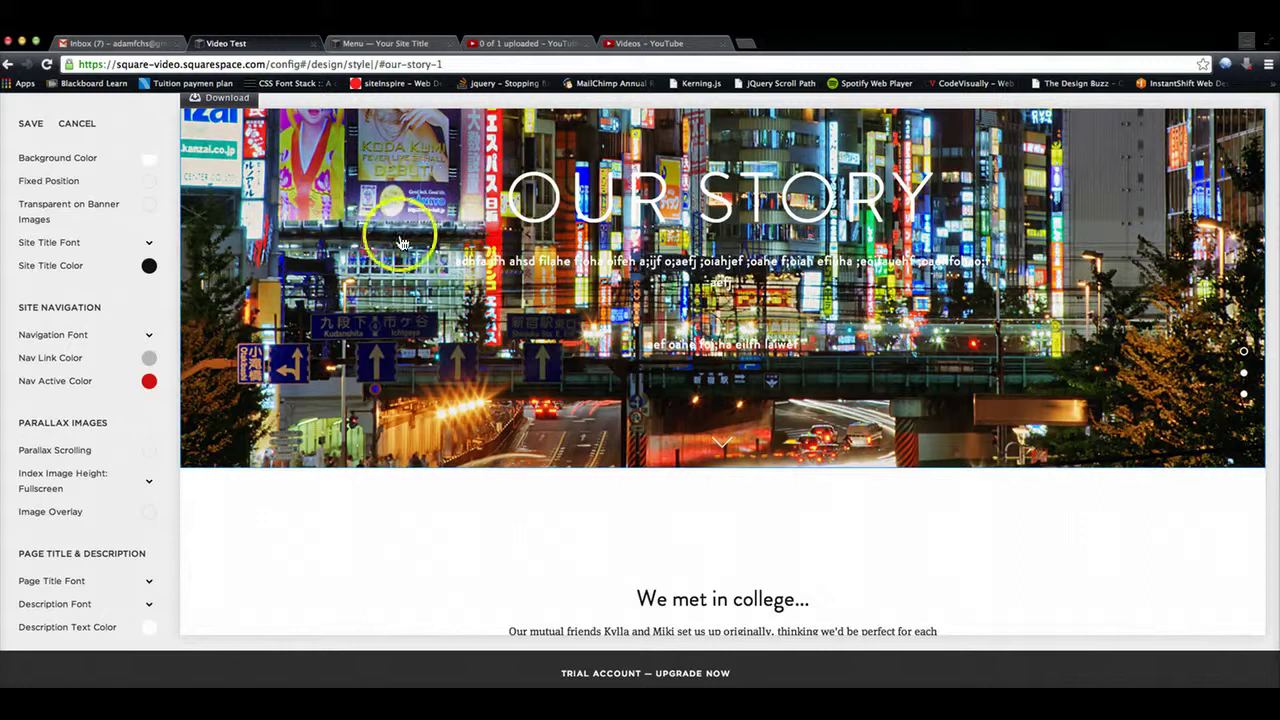
# Re-enable Parallax Scrolling and preview the Our Story banner with it.
pyautogui.click(149, 451)
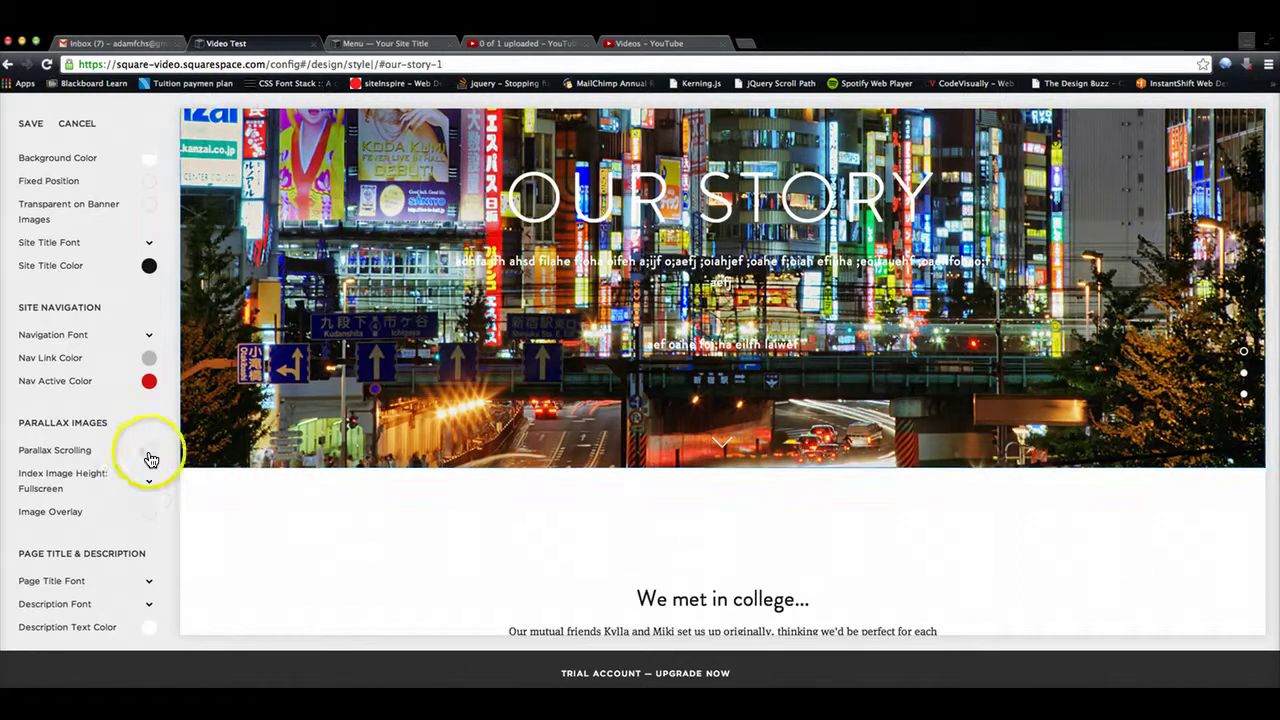
pyautogui.click(500, 300)
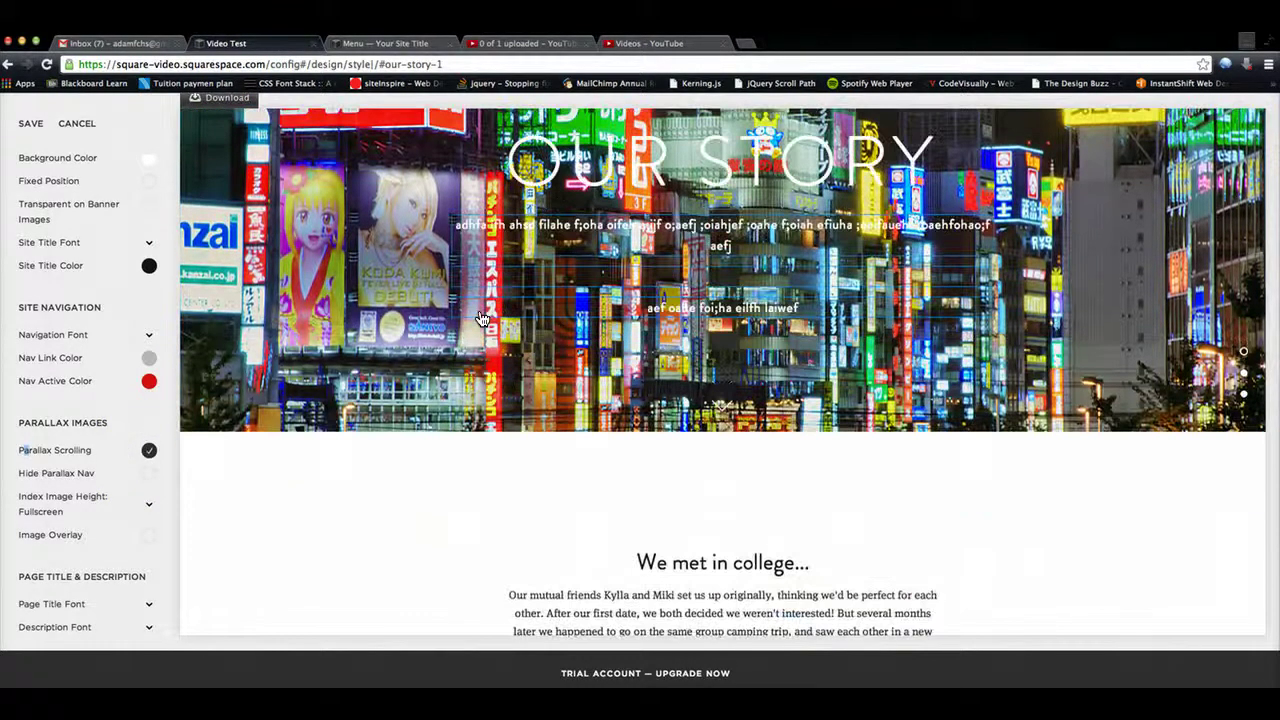
pyautogui.click(478, 345)
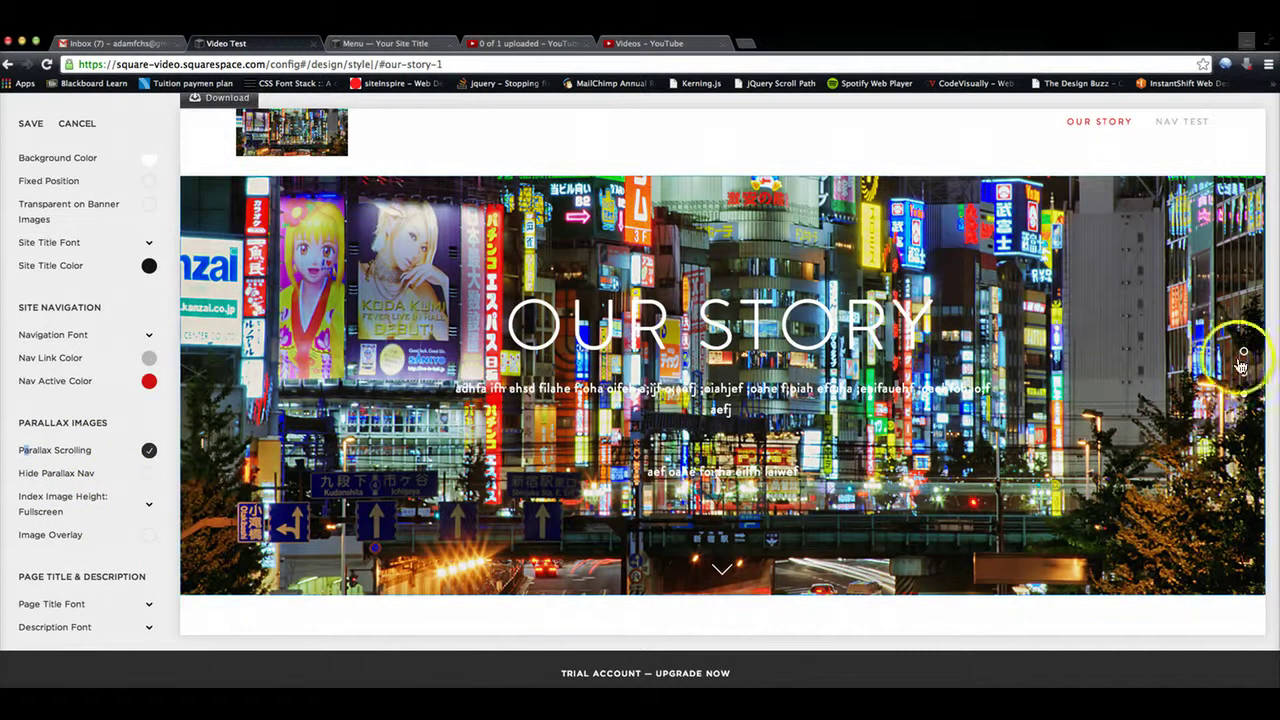
# Try Half for Index Image Height, then set it back to Fullscreen.
pyautogui.click(148, 478)
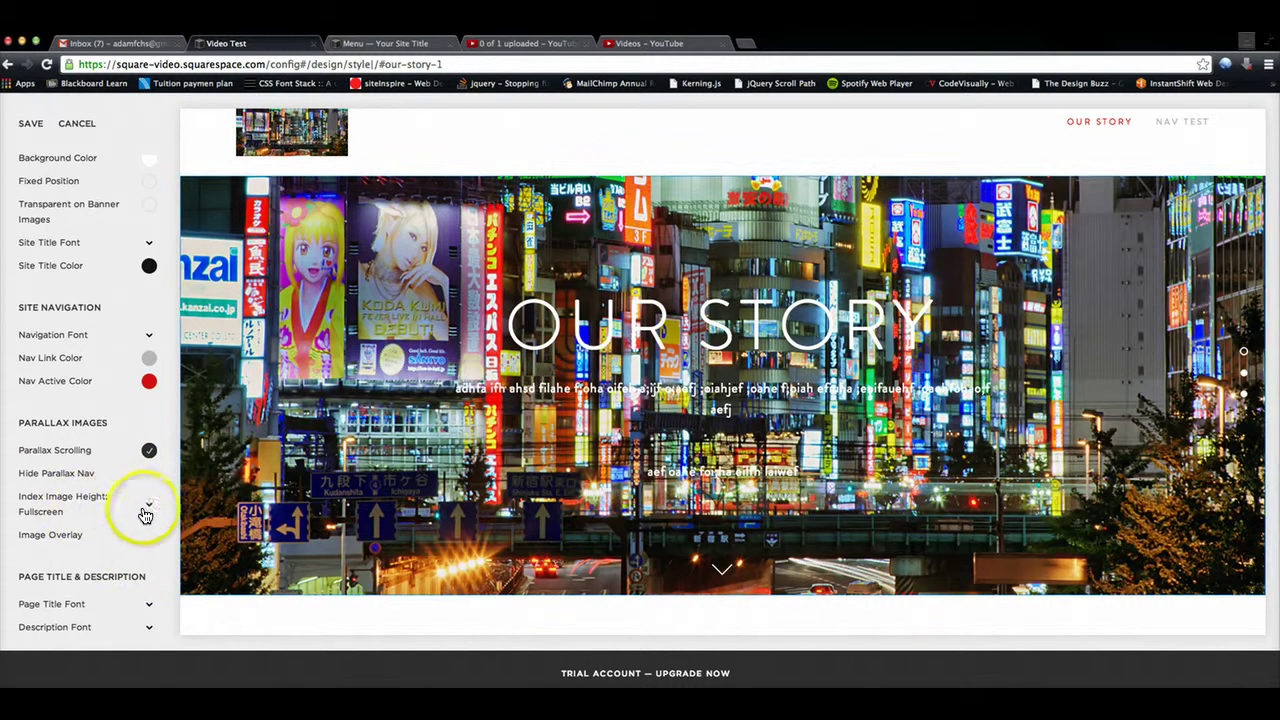
pyautogui.click(145, 515)
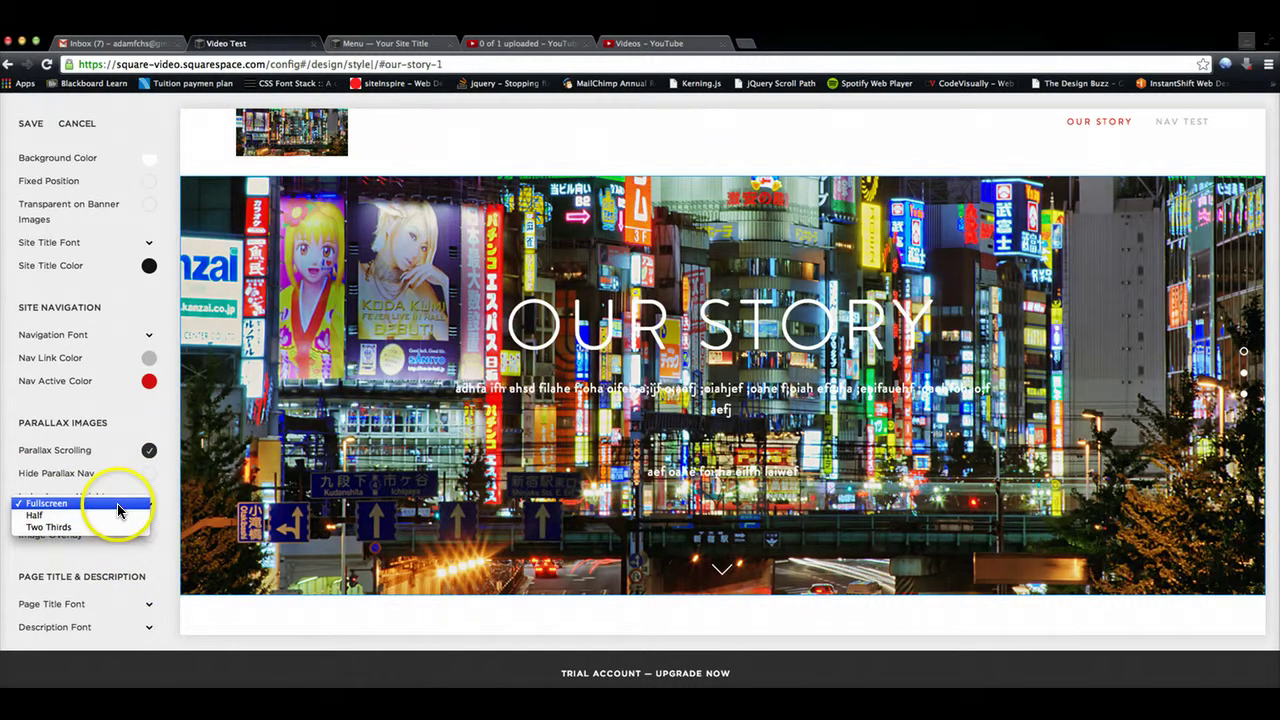
pyautogui.click(108, 515)
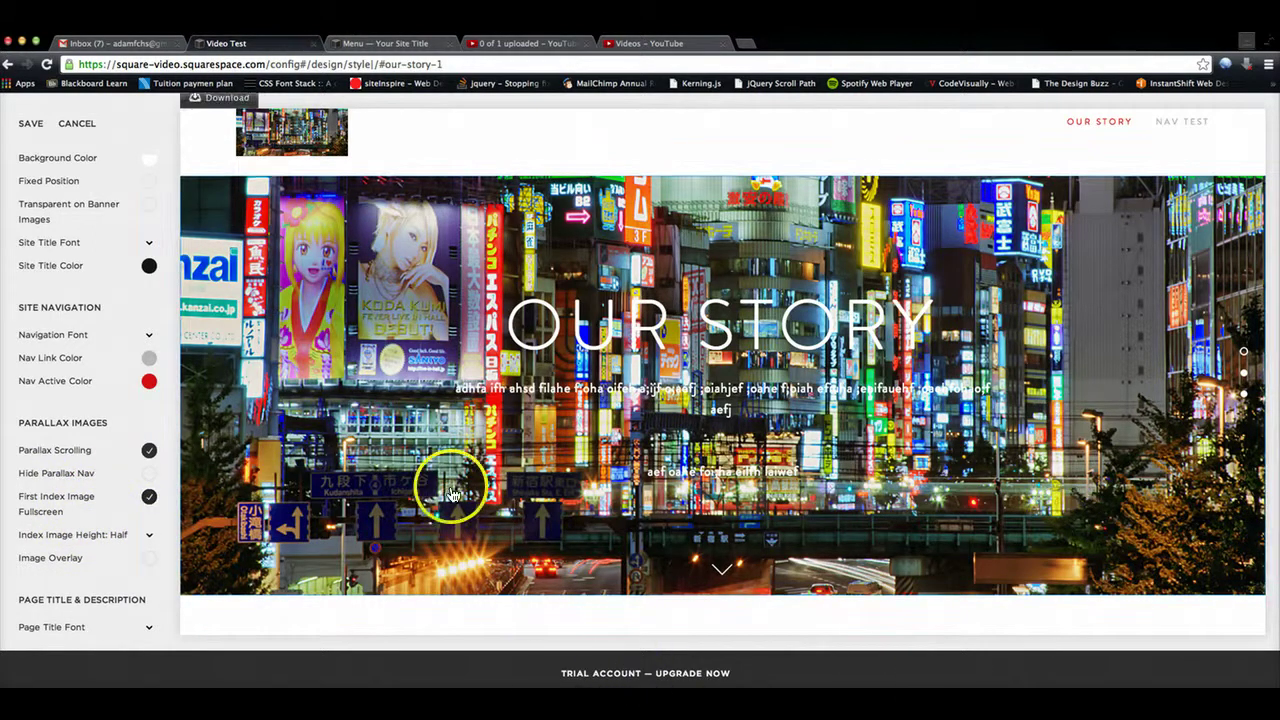
pyautogui.scroll(-5, 424, 463)
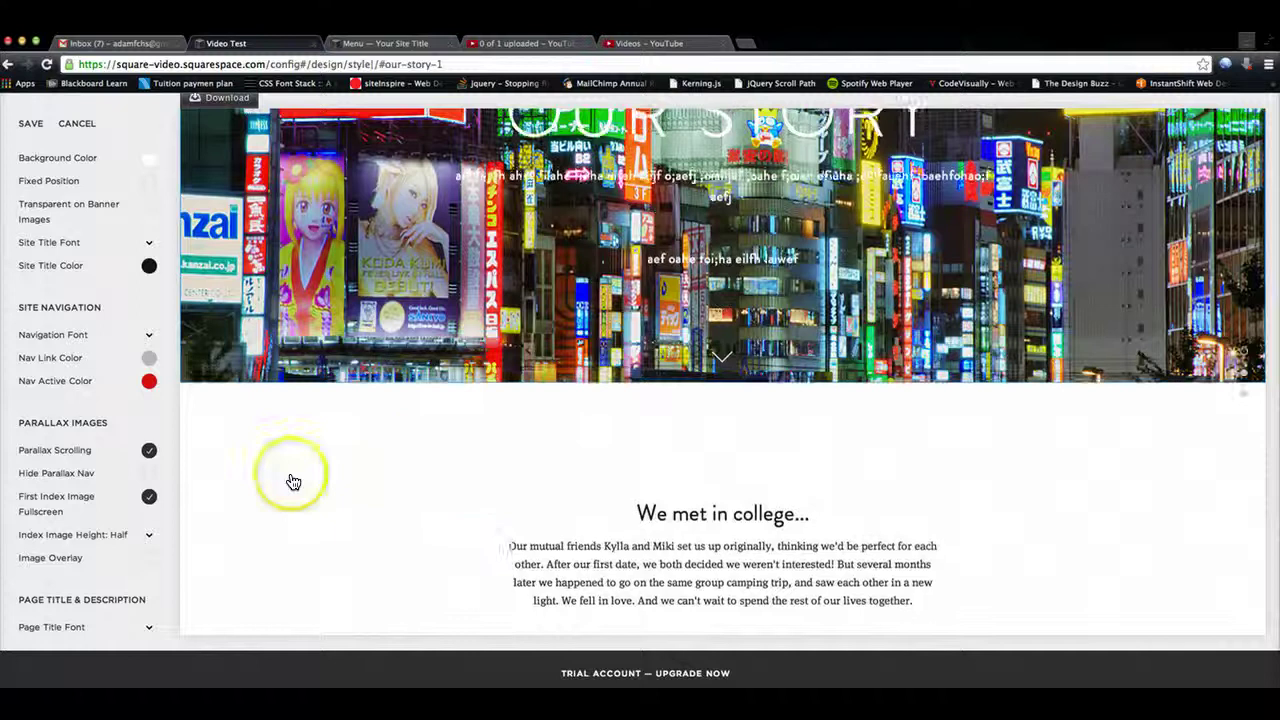
pyautogui.scroll(3, 289, 477)
pyautogui.click(143, 537)
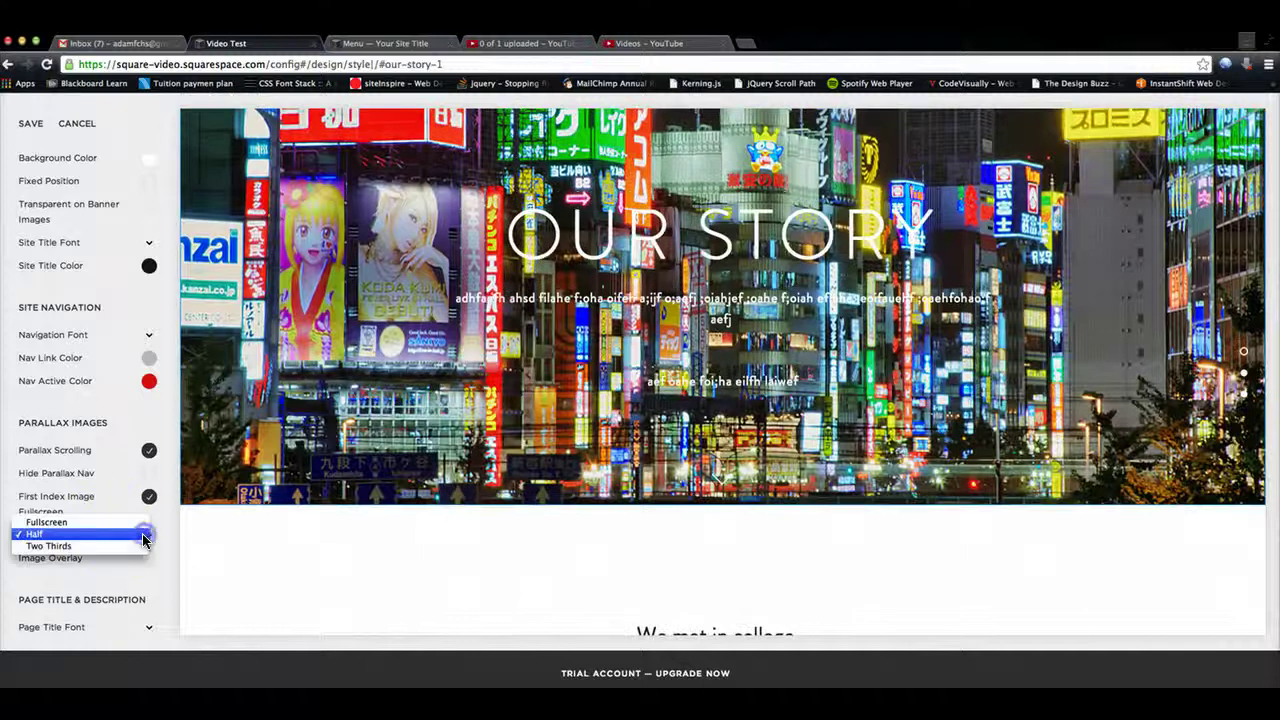
pyautogui.click(70, 522)
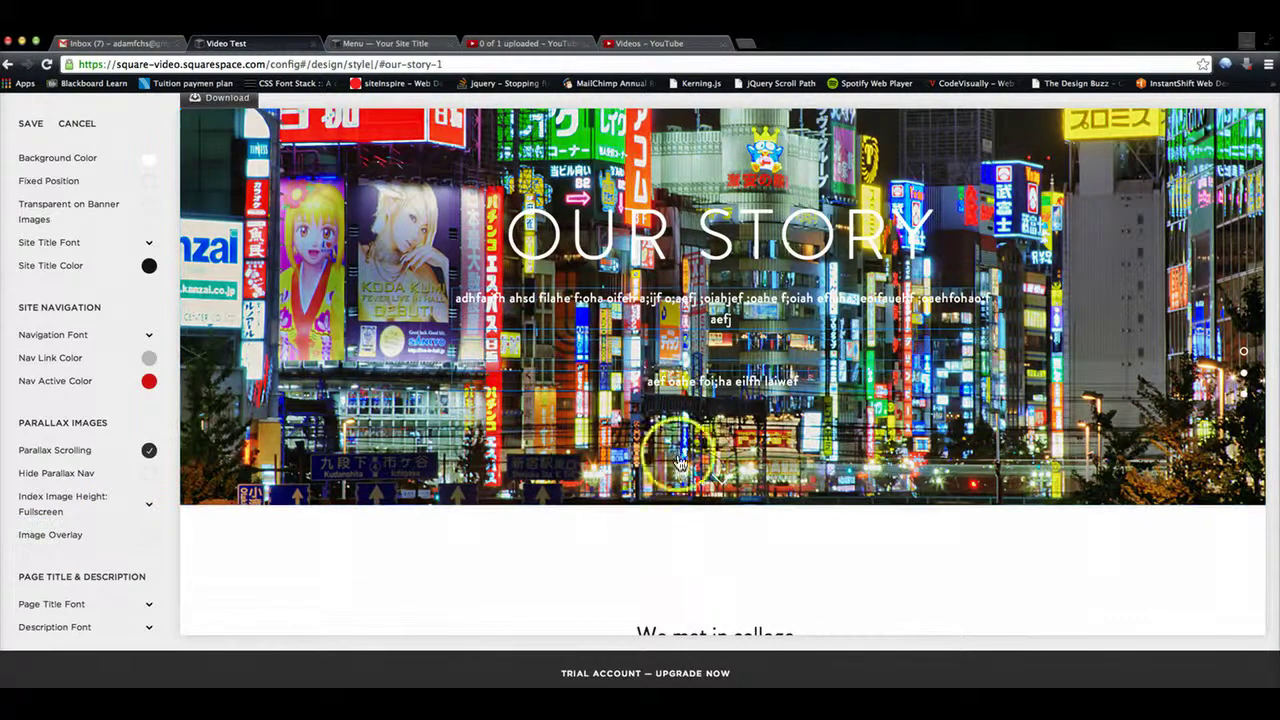
pyautogui.scroll(-2, 120, 505)
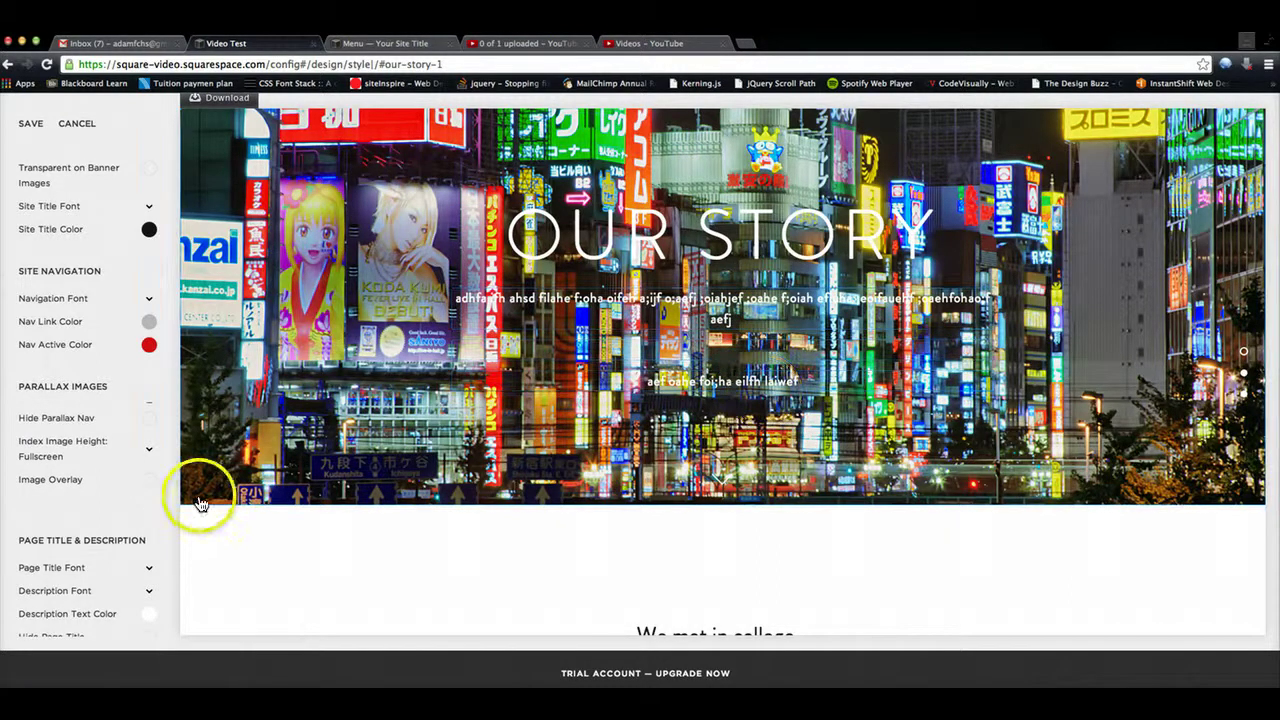
# Enable Image Overlay and lower the overlay colour opacity from 0.4 to 0.2.
pyautogui.click(148, 479)
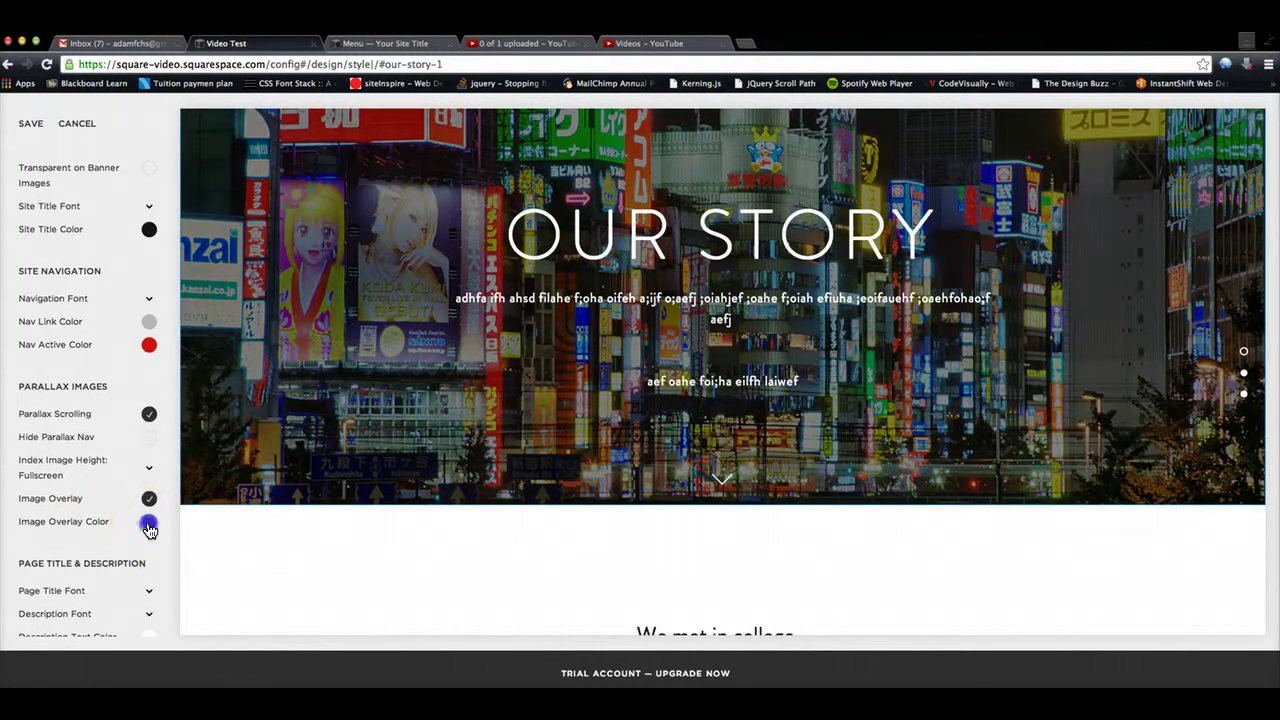
pyautogui.click(148, 525)
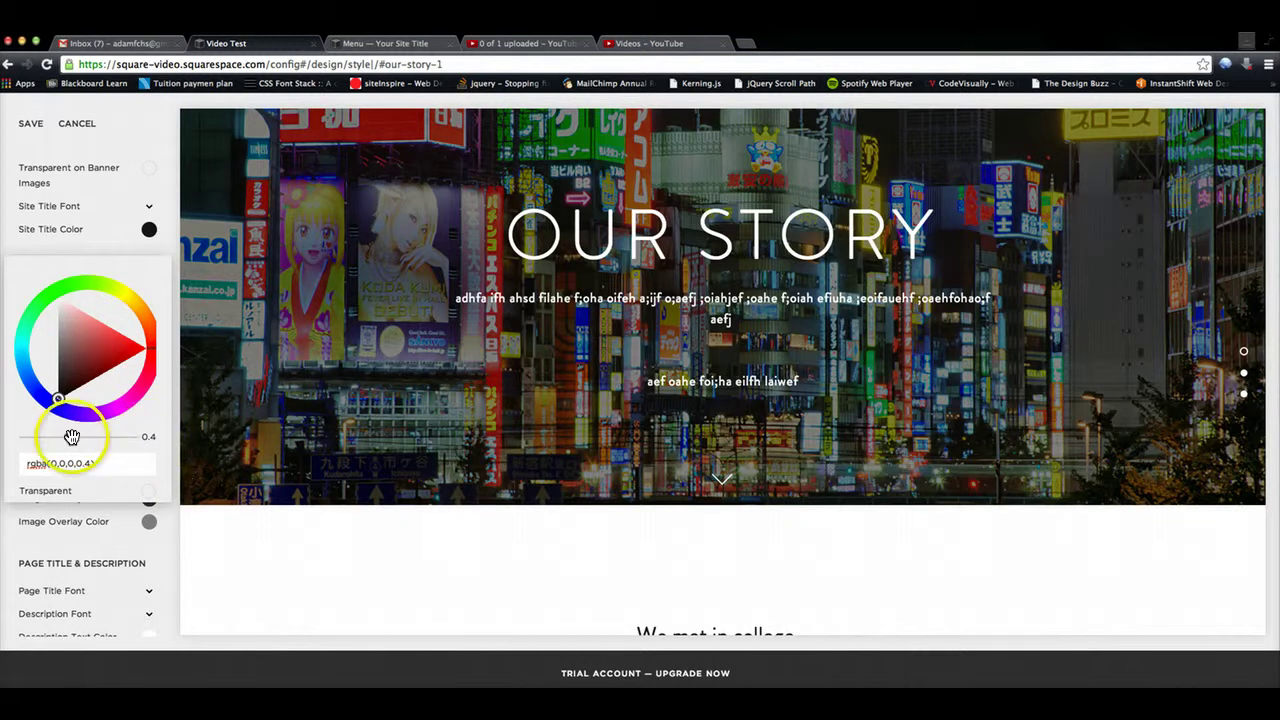
pyautogui.moveTo(56, 437); pyautogui.dragTo(49, 438)
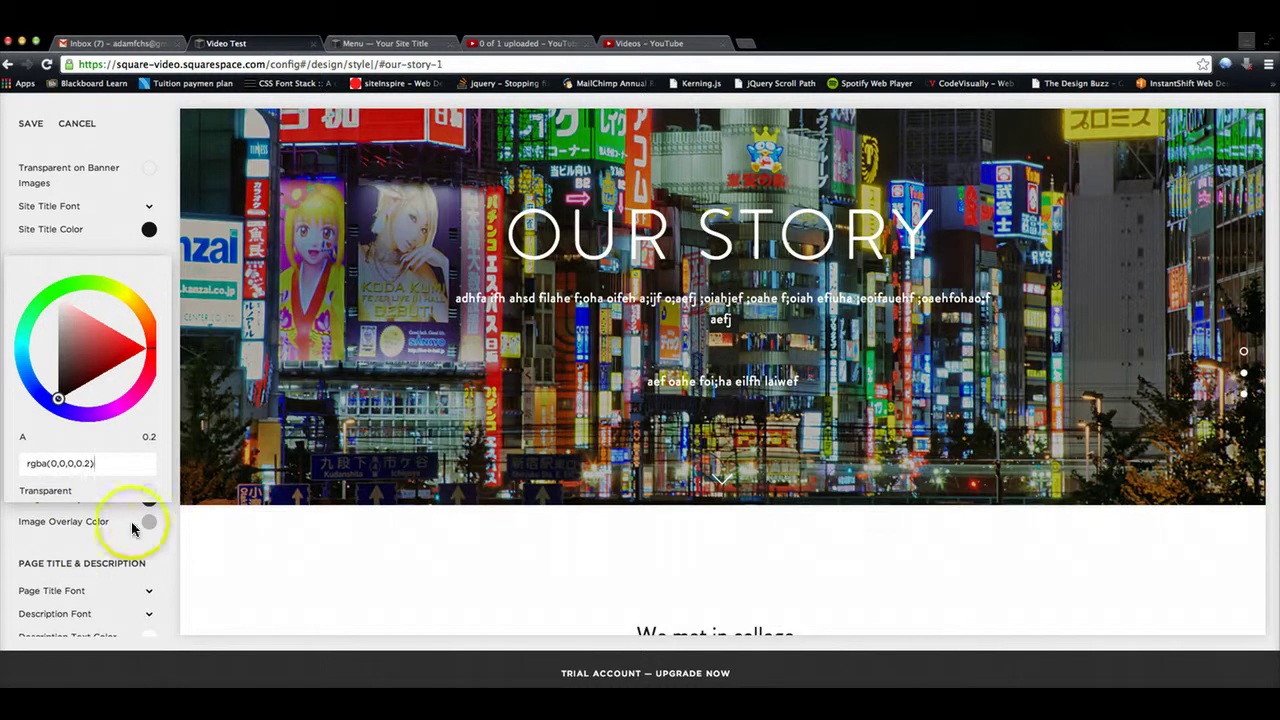
pyautogui.click(102, 549)
pyautogui.scroll(-3, 108, 525)
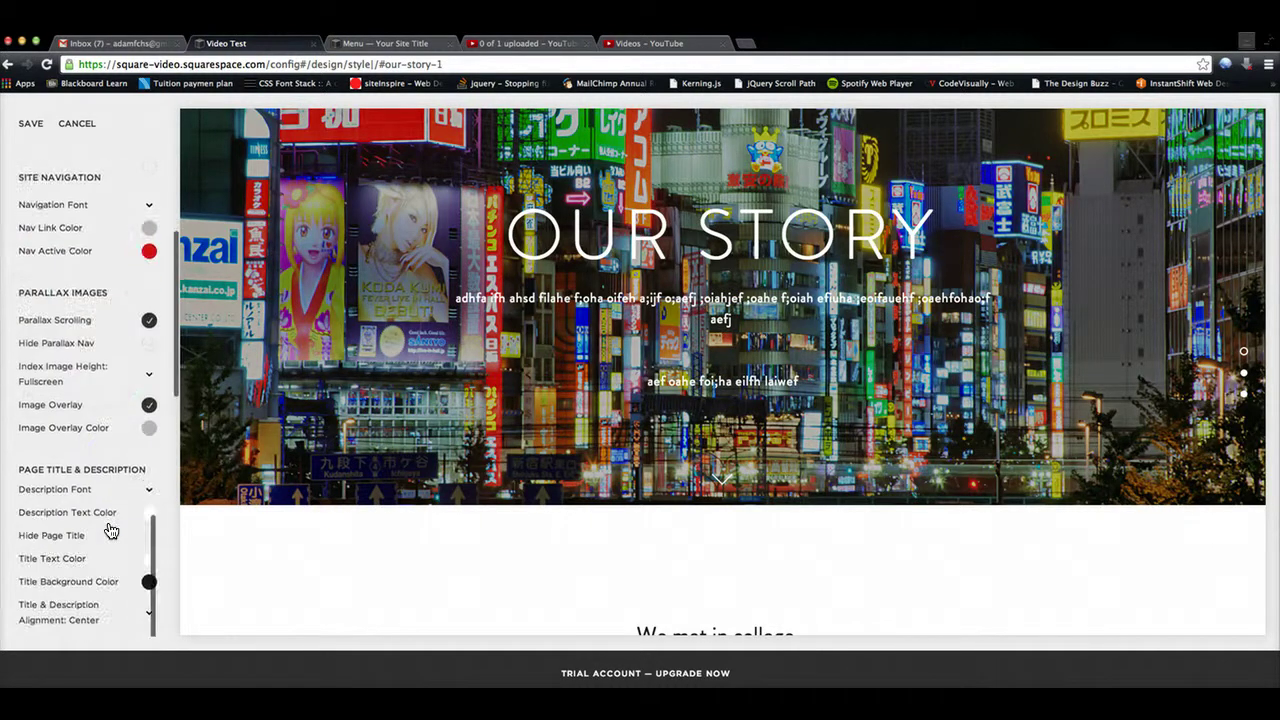
pyautogui.scroll(-3, 107, 487)
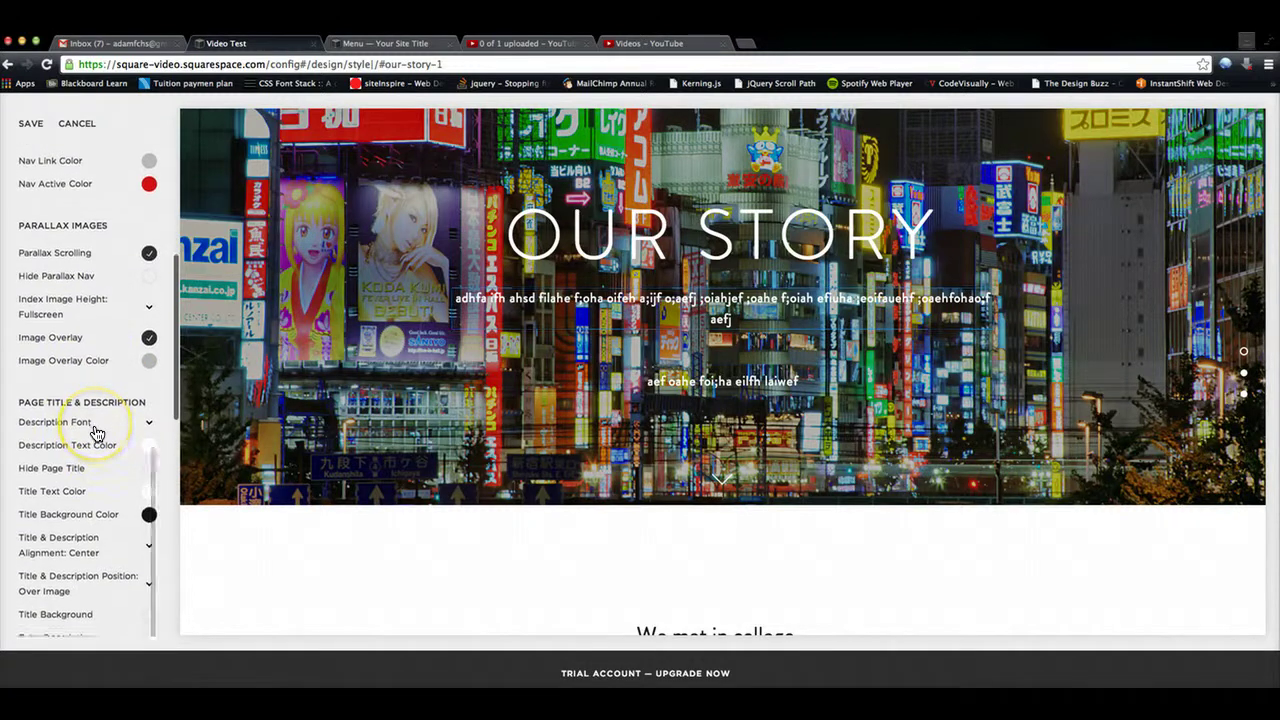
pyautogui.scroll(-2, 95, 430)
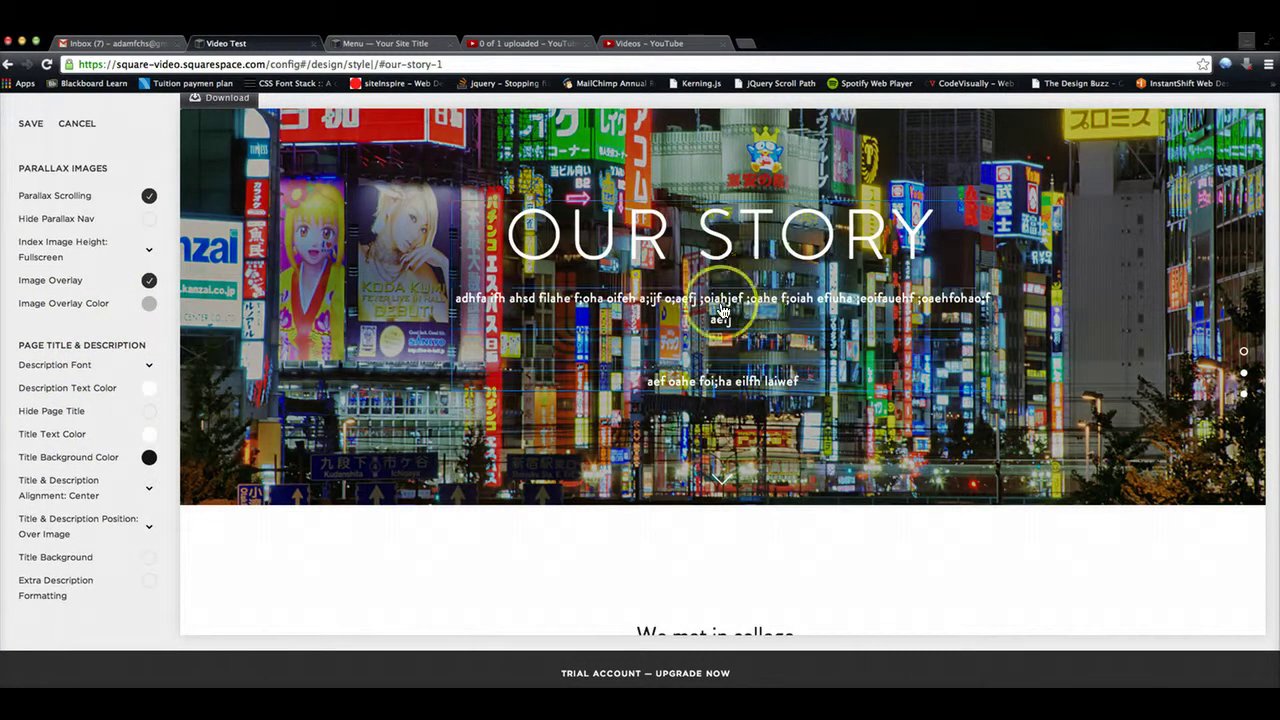
pyautogui.click(149, 413)
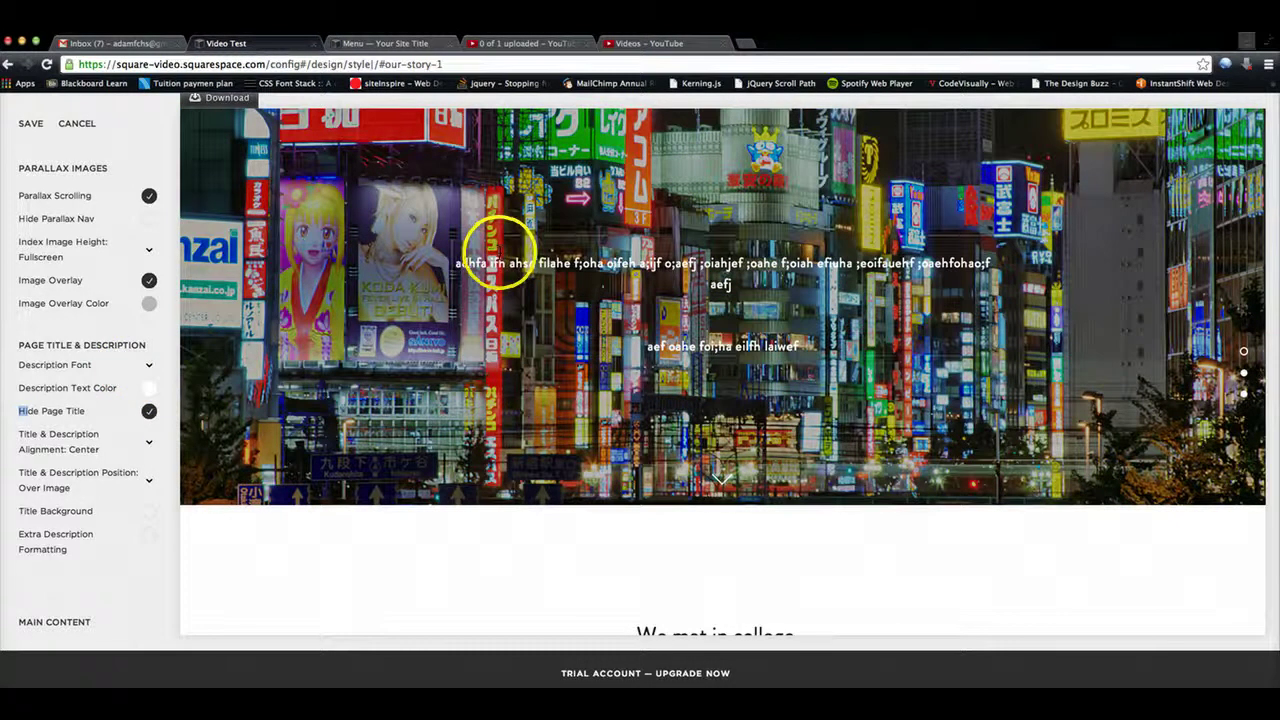
pyautogui.scroll(2, 470, 265)
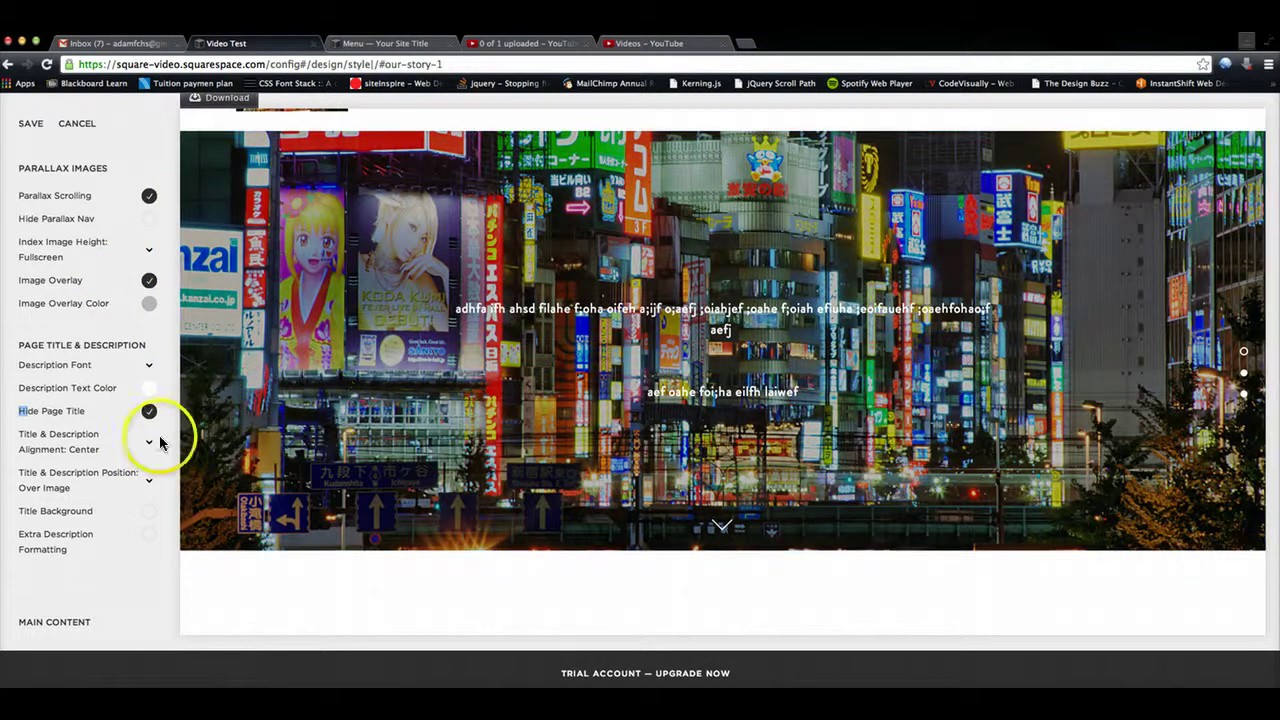
pyautogui.click(148, 411)
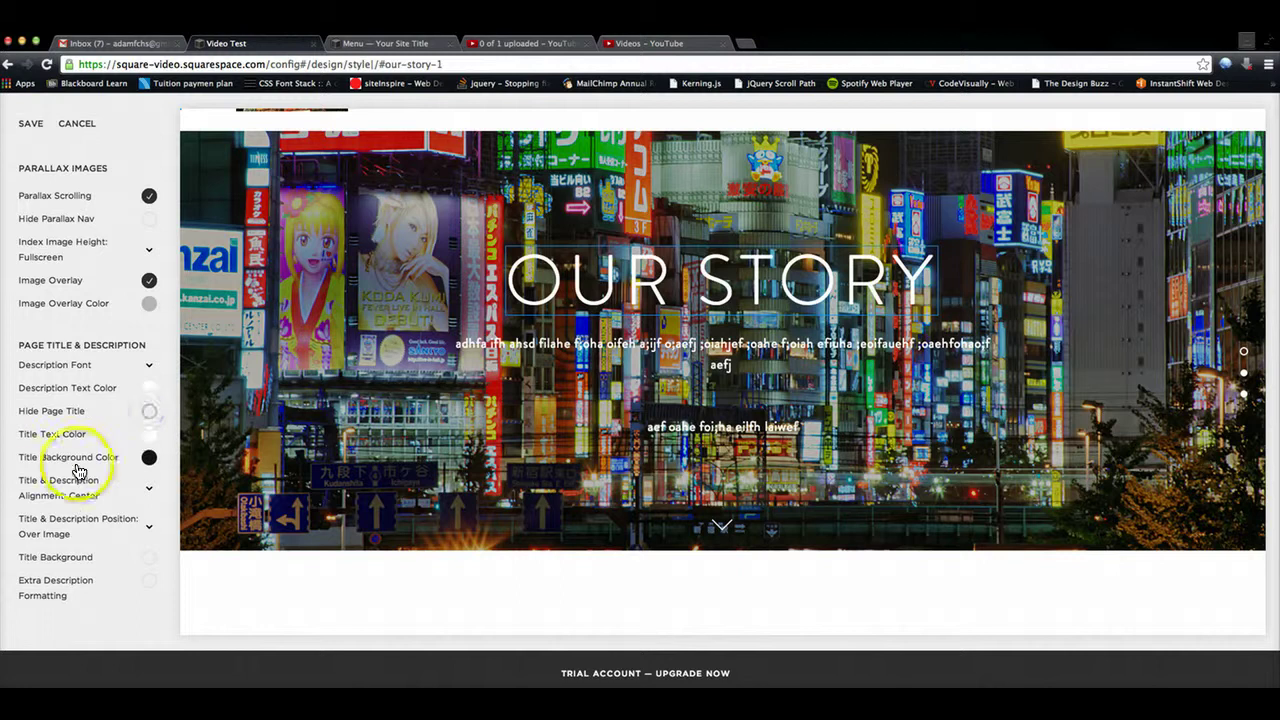
# Switch the title and description alignment to Left, then back to Center.
pyautogui.scroll(-1, 80, 475)
pyautogui.click(152, 447)
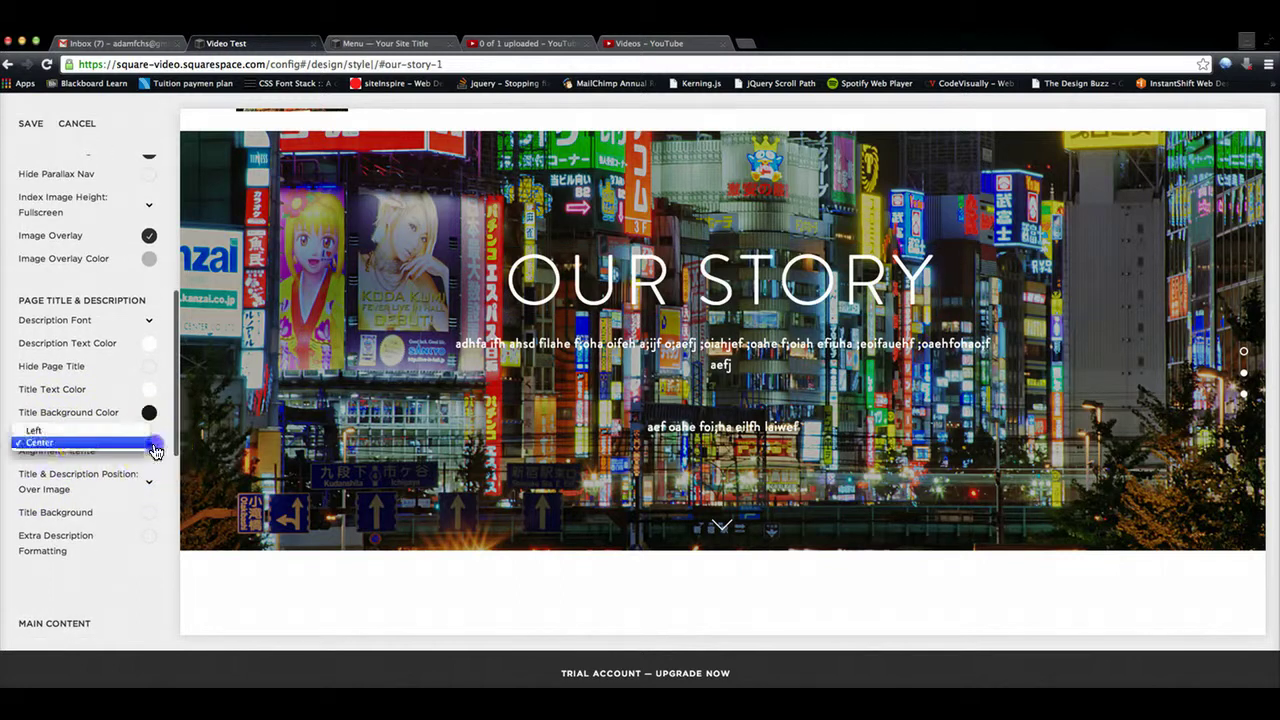
pyautogui.press('Up')
pyautogui.press('Return')
pyautogui.click(147, 450)
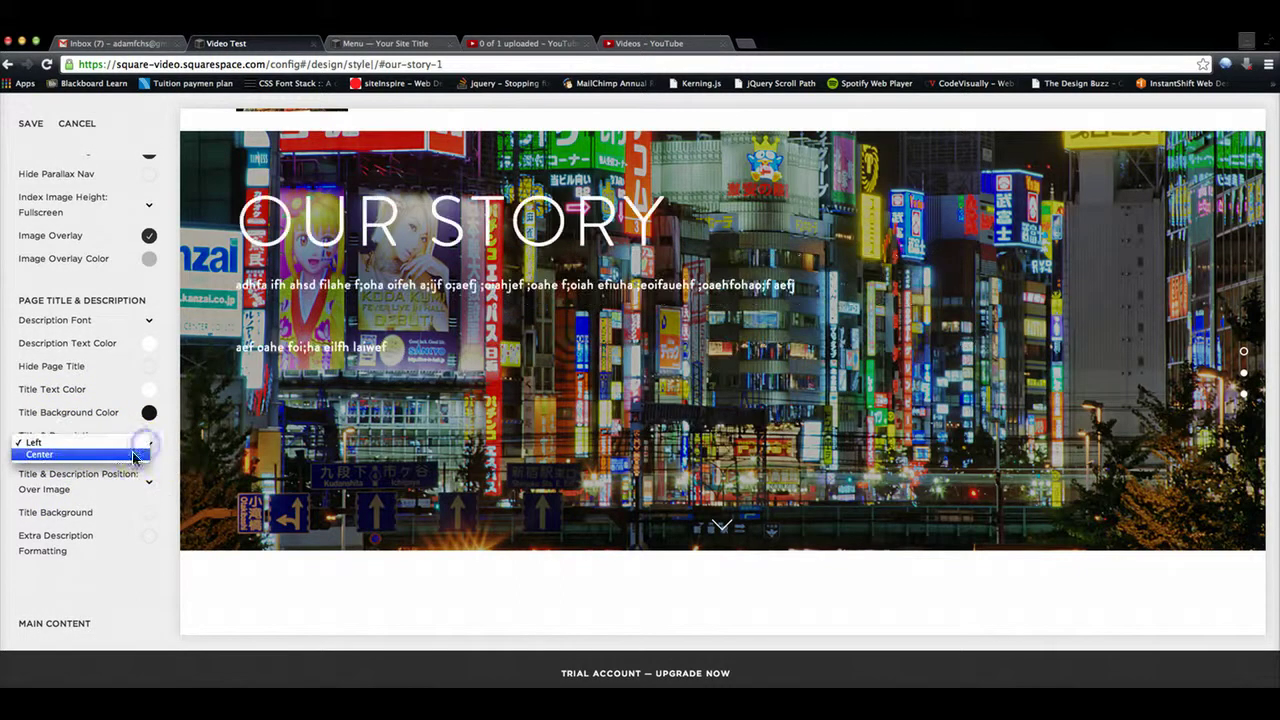
pyautogui.click(112, 457)
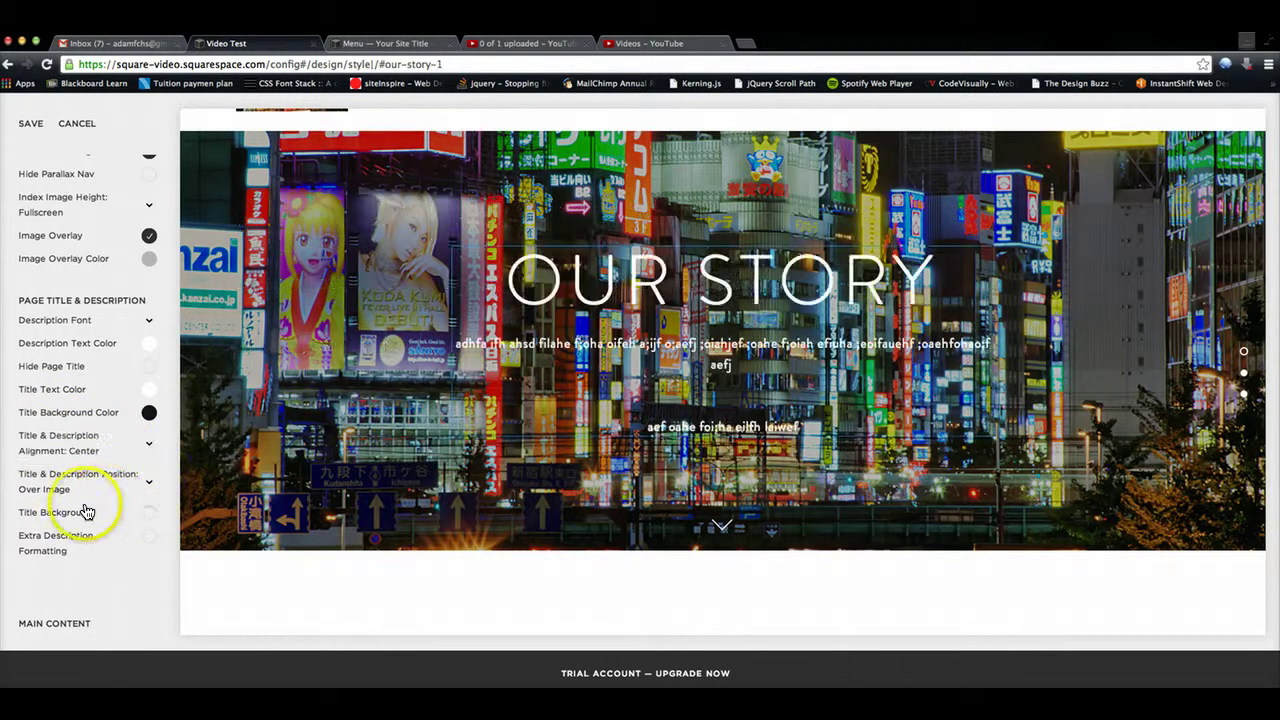
# Move the title and description to Under Image and preview the result.
pyautogui.scroll(-2, 90, 505)
pyautogui.click(147, 430)
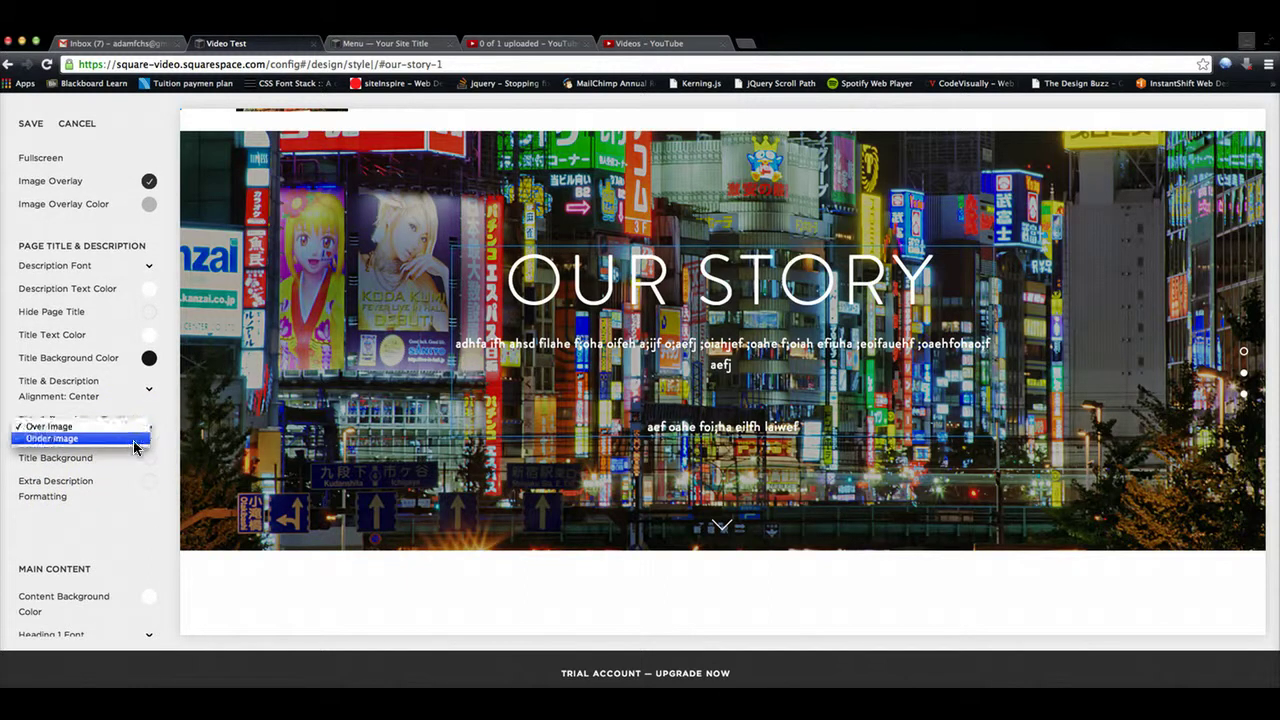
pyautogui.click(134, 447)
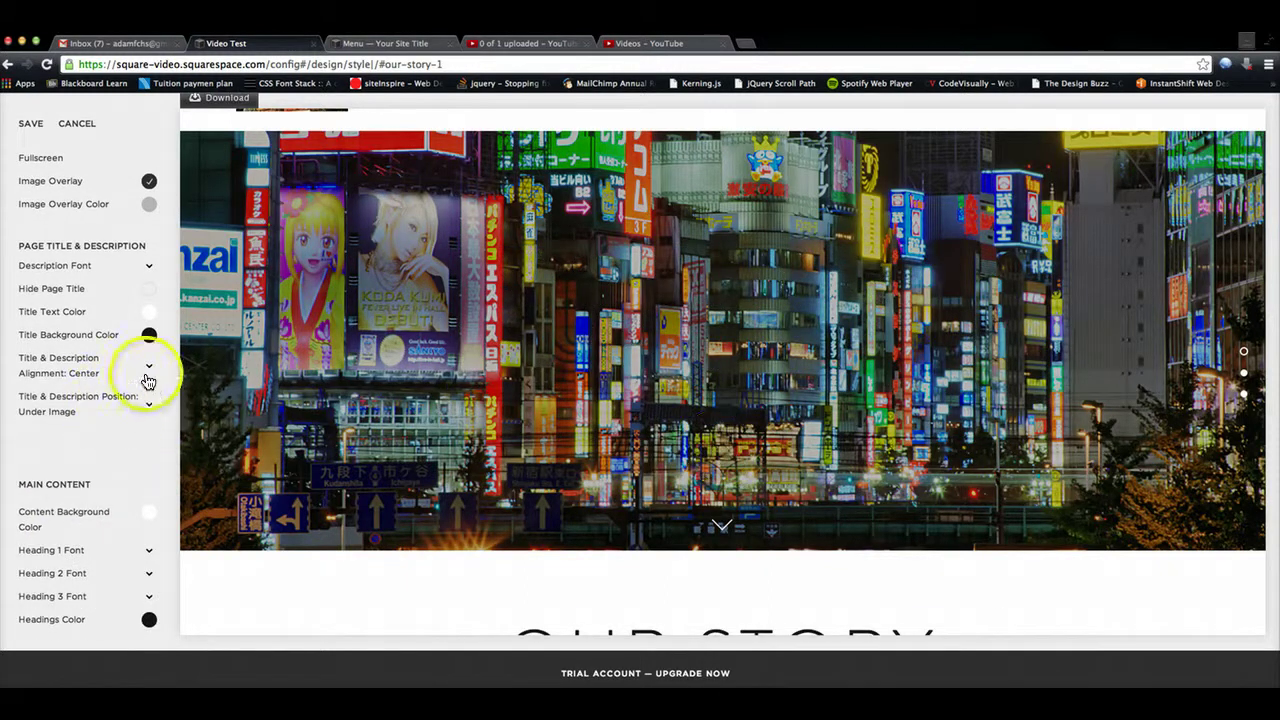
pyautogui.scroll(3, 86, 395)
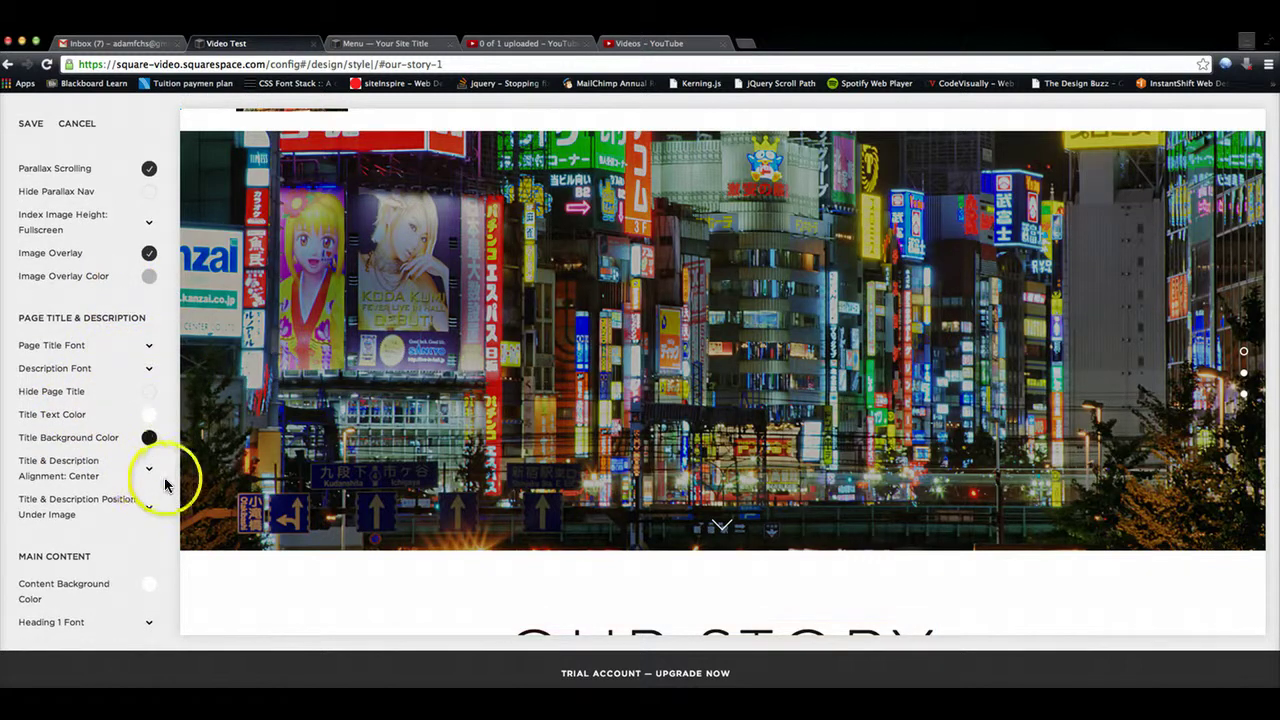
pyautogui.scroll(-2, 166, 484)
pyautogui.scroll(4, 149, 457)
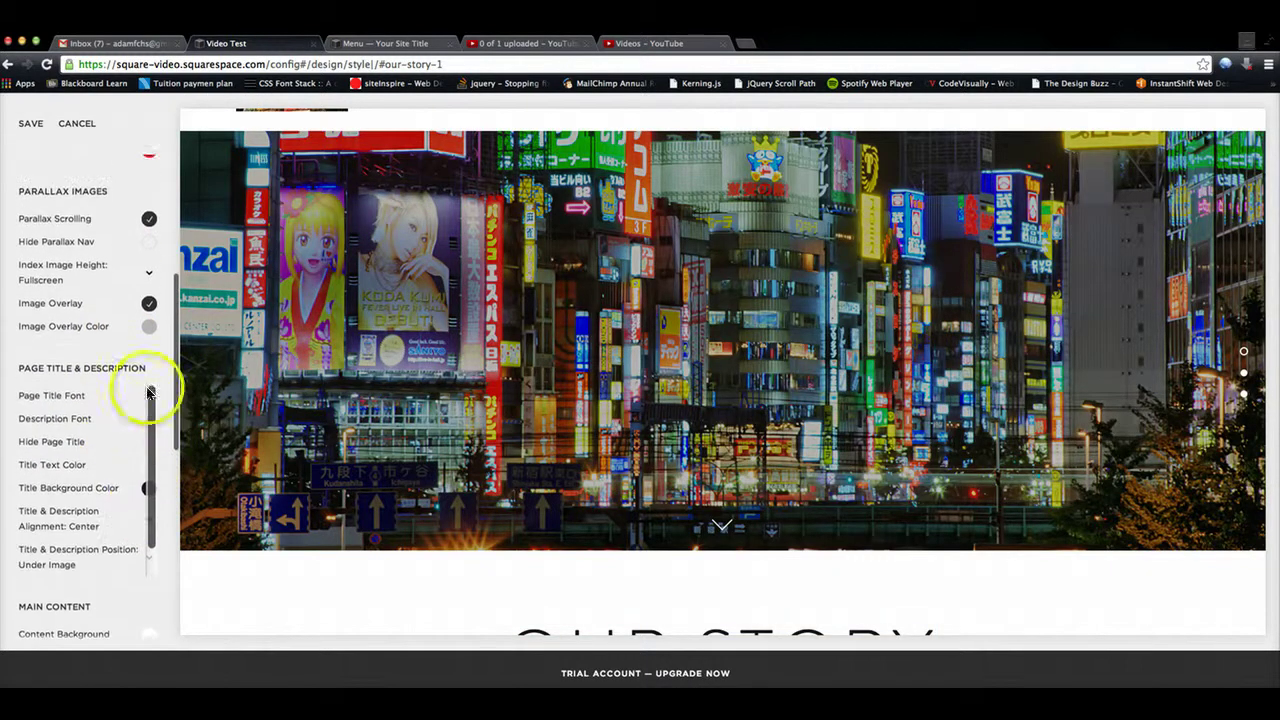
pyautogui.scroll(-3, 519, 332)
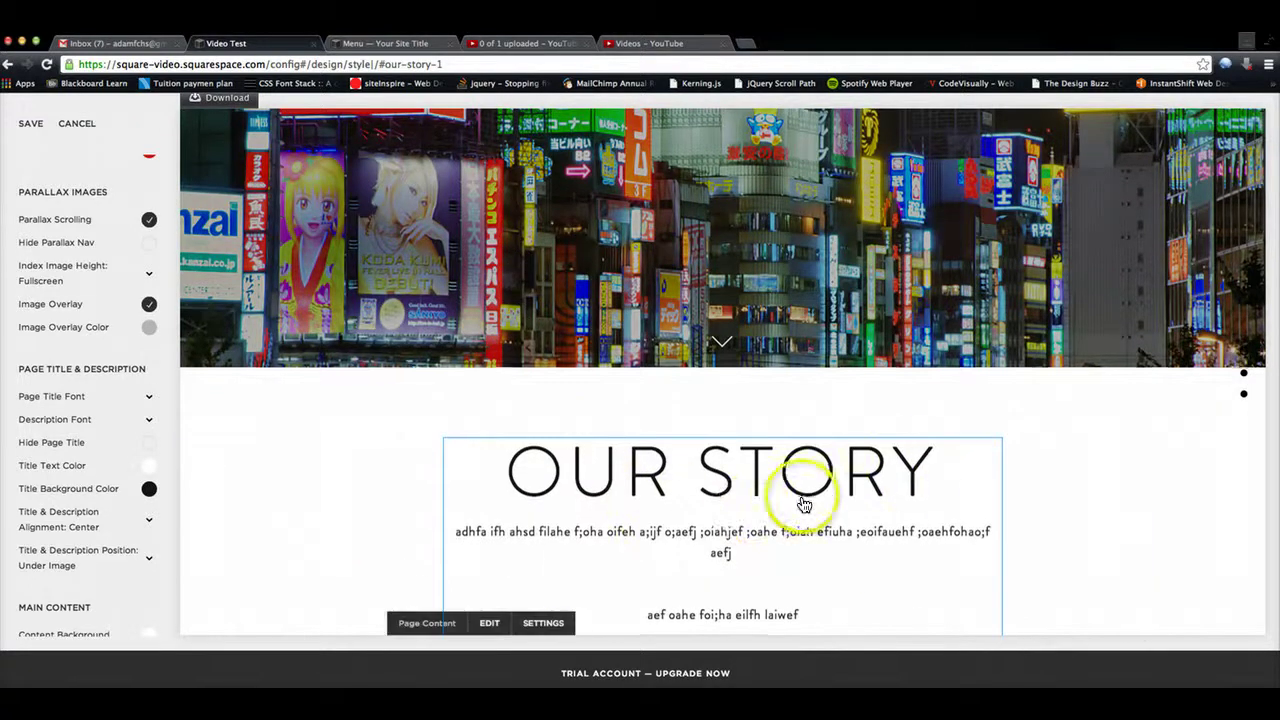
pyautogui.scroll(5, 806, 503)
pyautogui.scroll(-5, 663, 434)
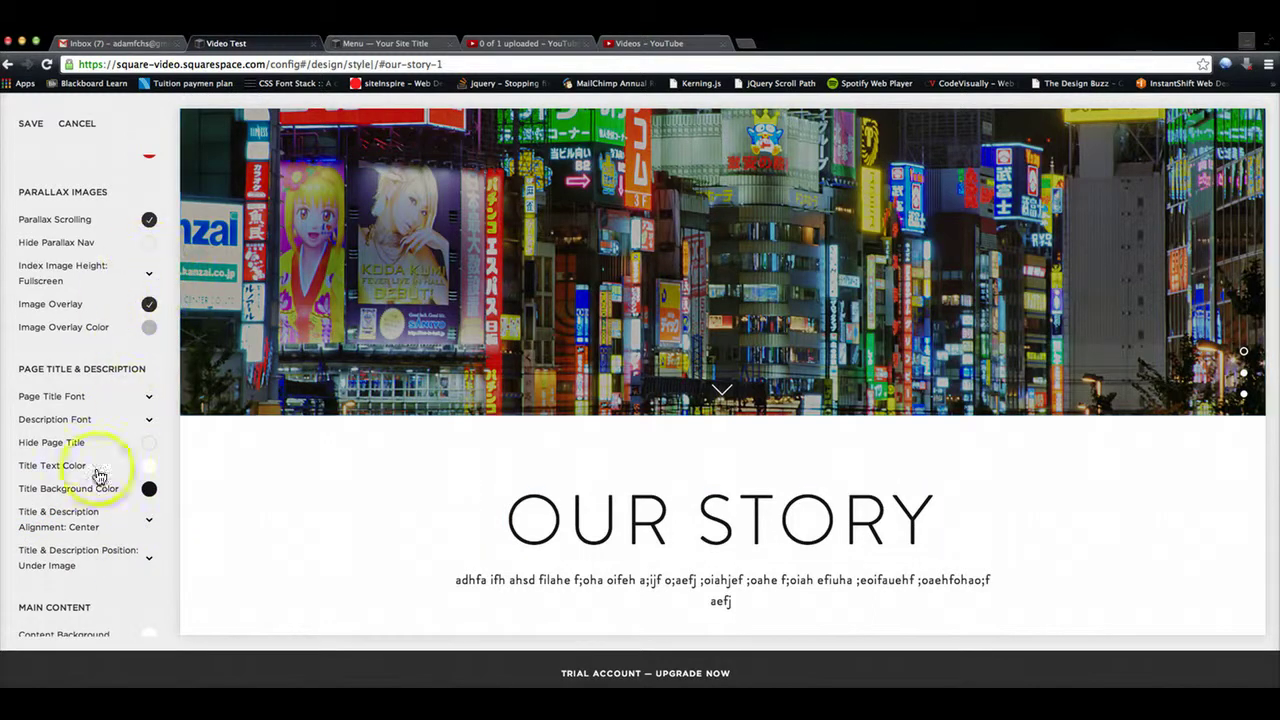
pyautogui.scroll(-1, 91, 510)
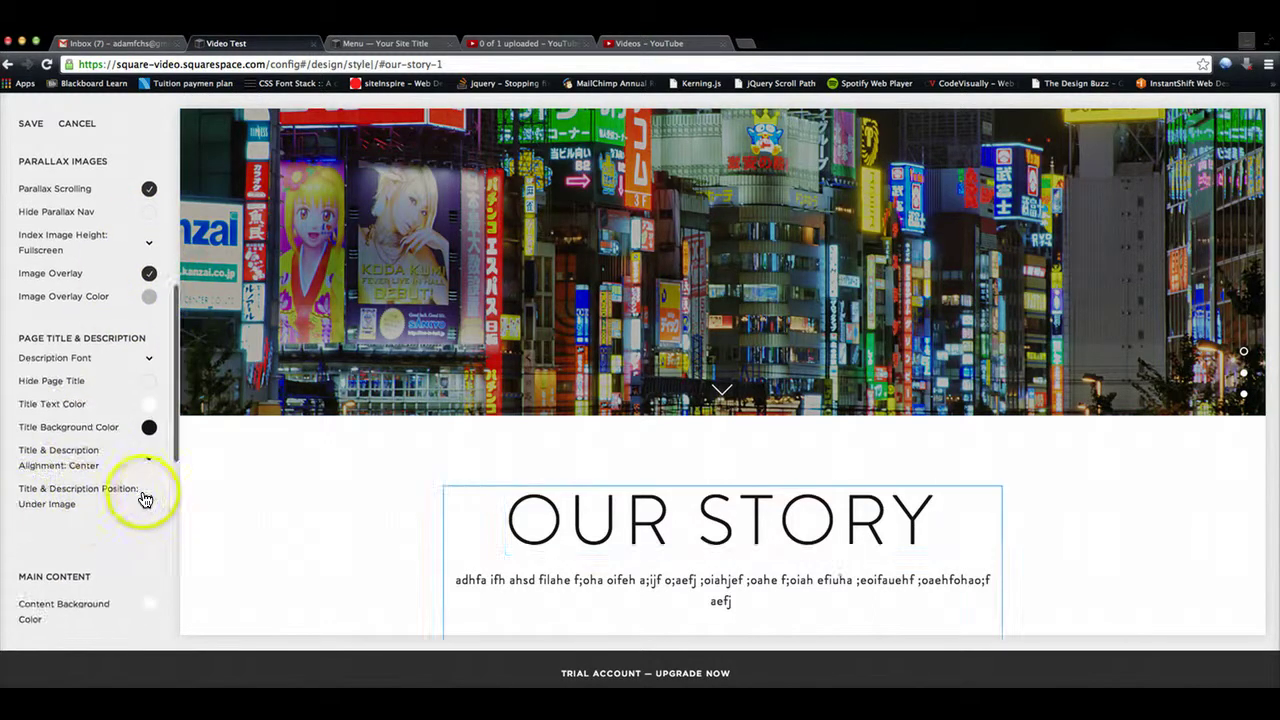
# Put the title back Over Image and turn on Title Background.
pyautogui.click(145, 499)
pyautogui.click(105, 481)
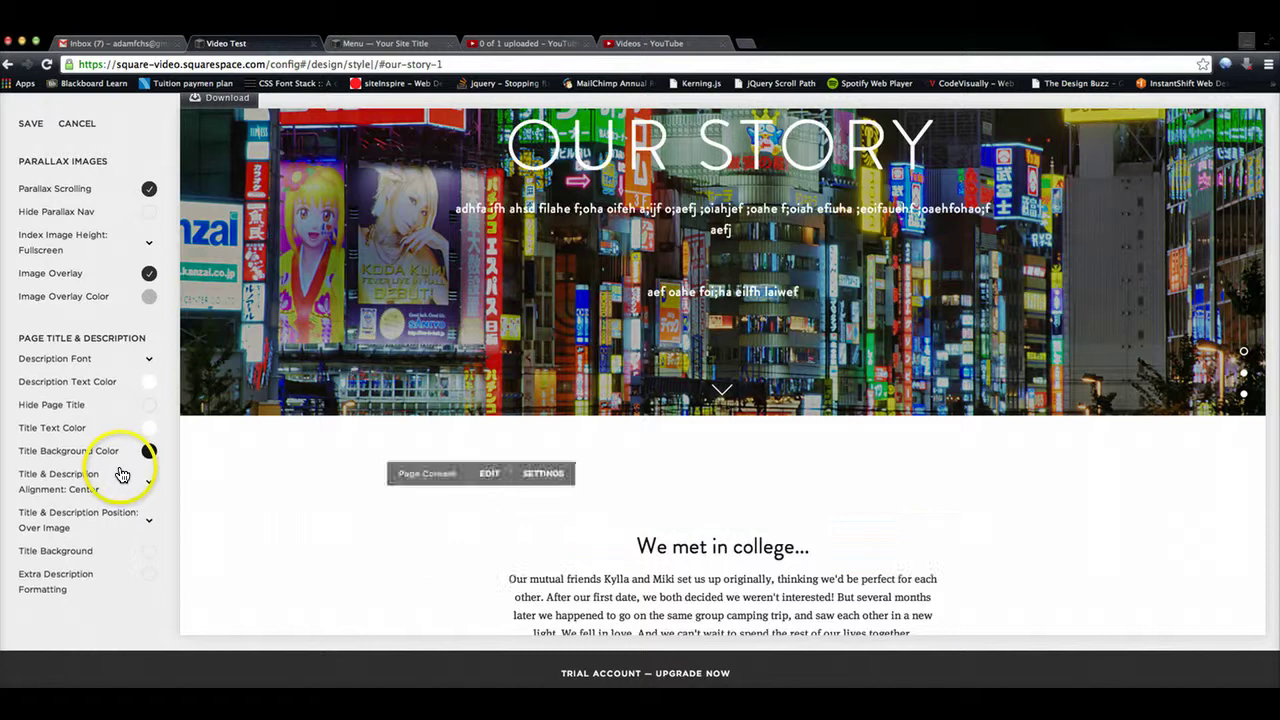
pyautogui.scroll(-3, 121, 474)
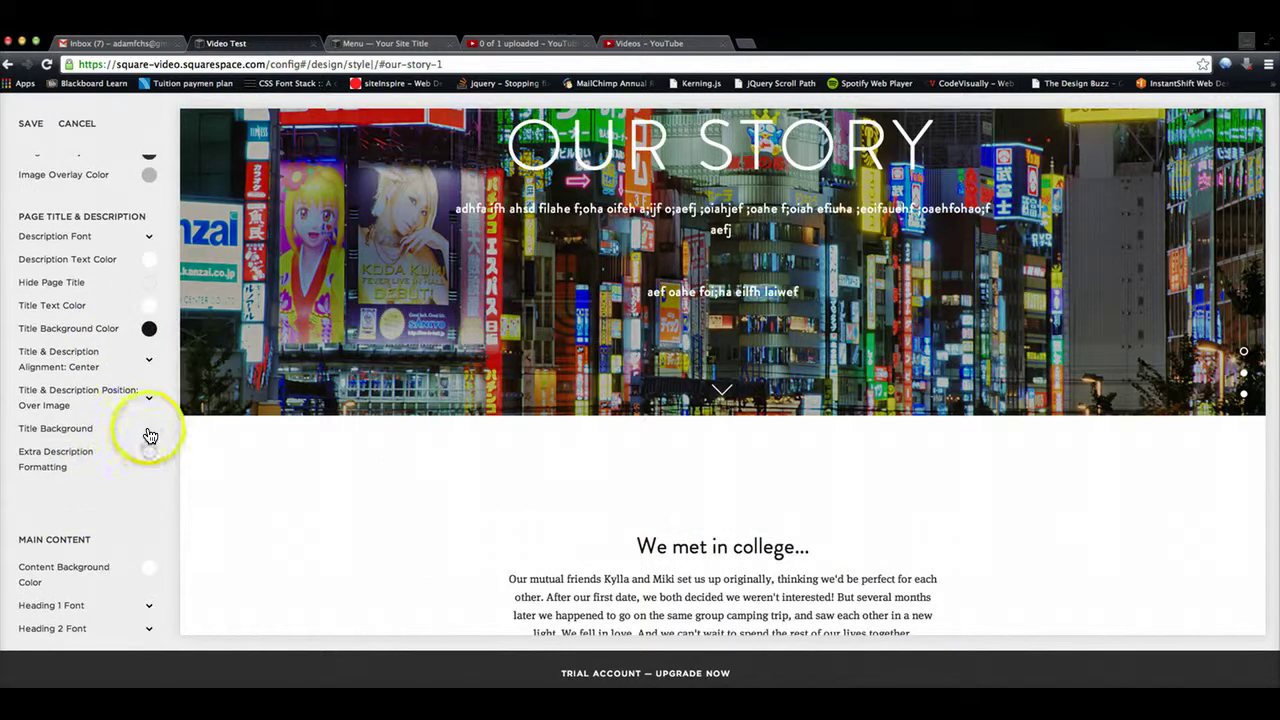
pyautogui.click(149, 432)
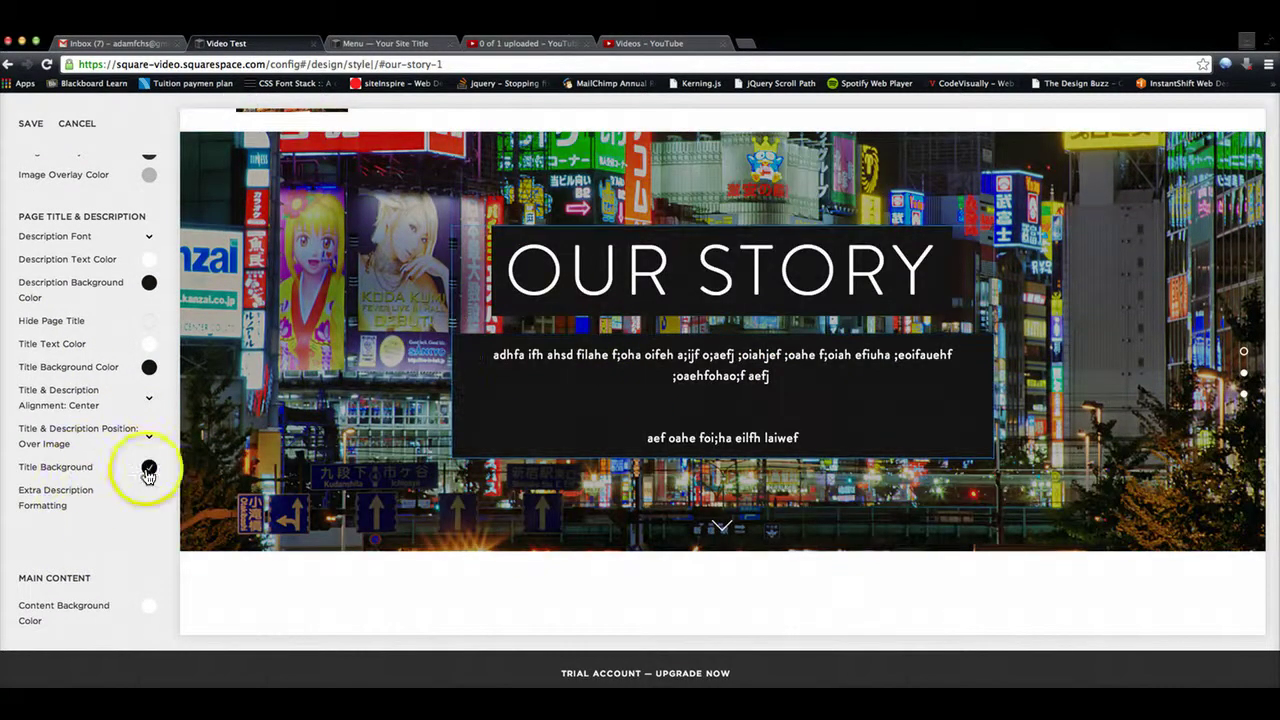
# Uncheck Title Background to remove the dark box behind the OUR STORY title.
pyautogui.scroll(-1, 135, 472)
pyautogui.scroll(2, 139, 474)
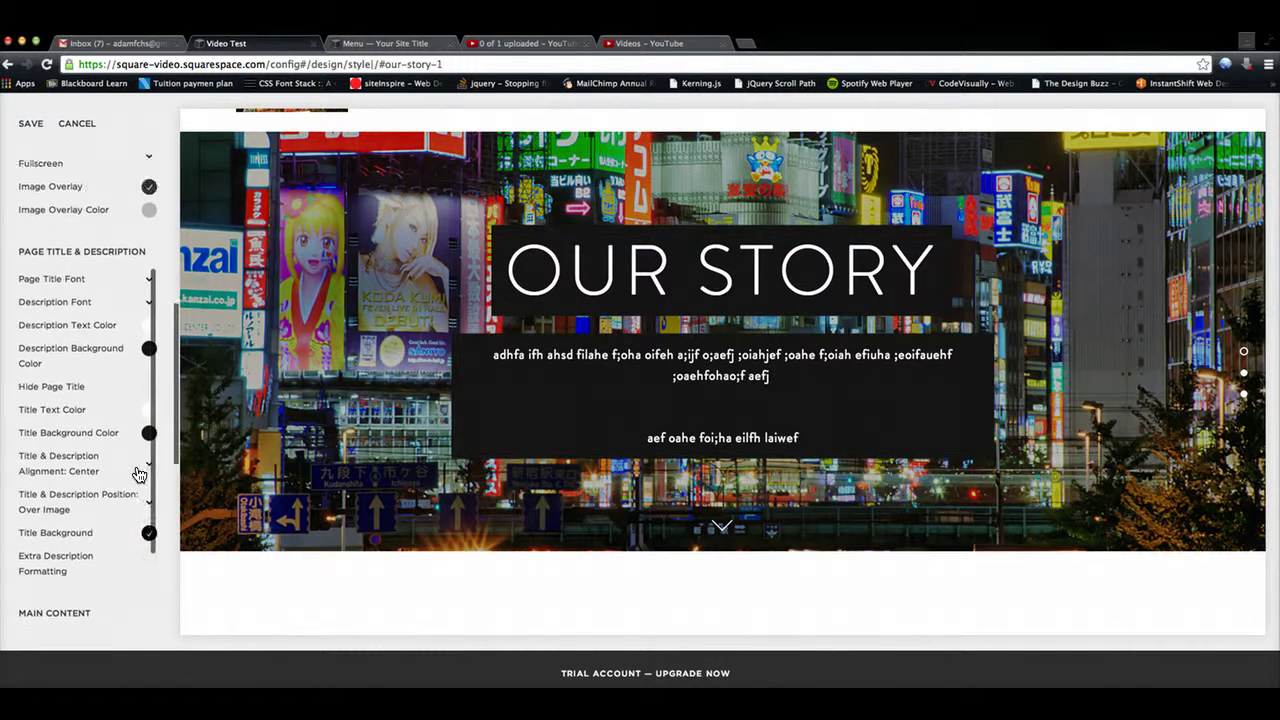
pyautogui.scroll(5, 139, 474)
pyautogui.scroll(-3, 142, 474)
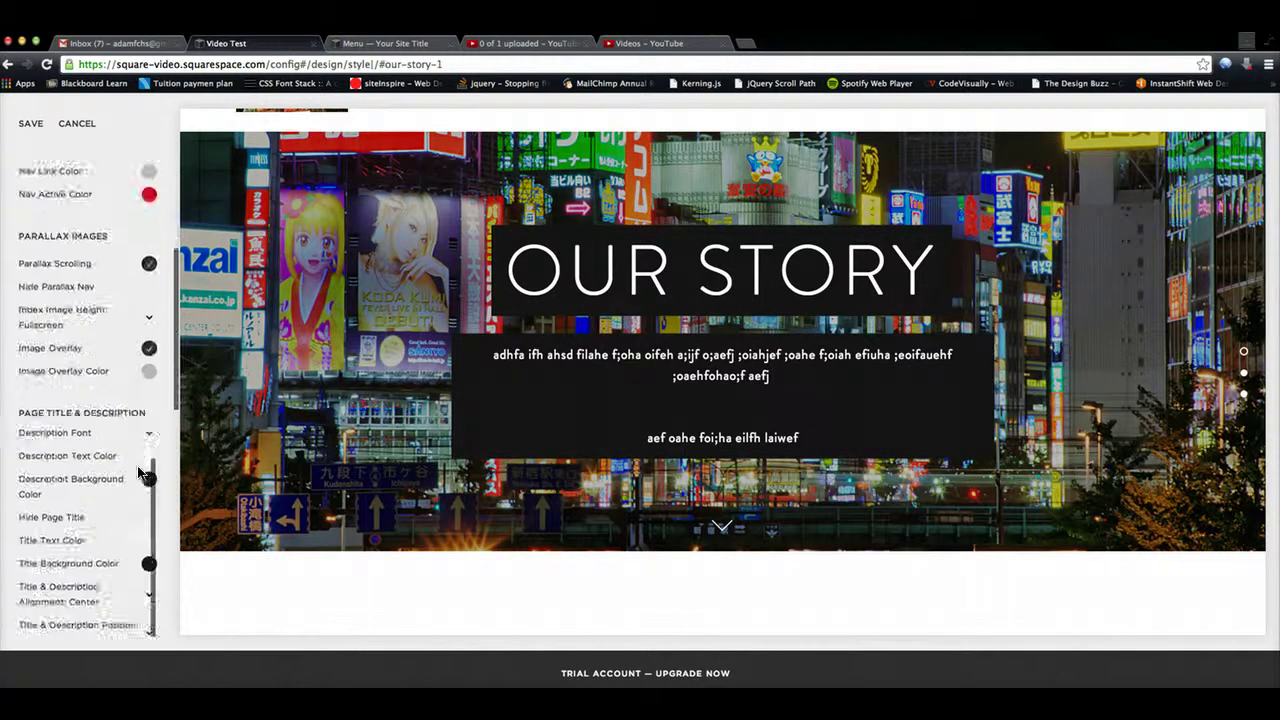
pyautogui.scroll(-3, 142, 474)
pyautogui.click(55, 421)
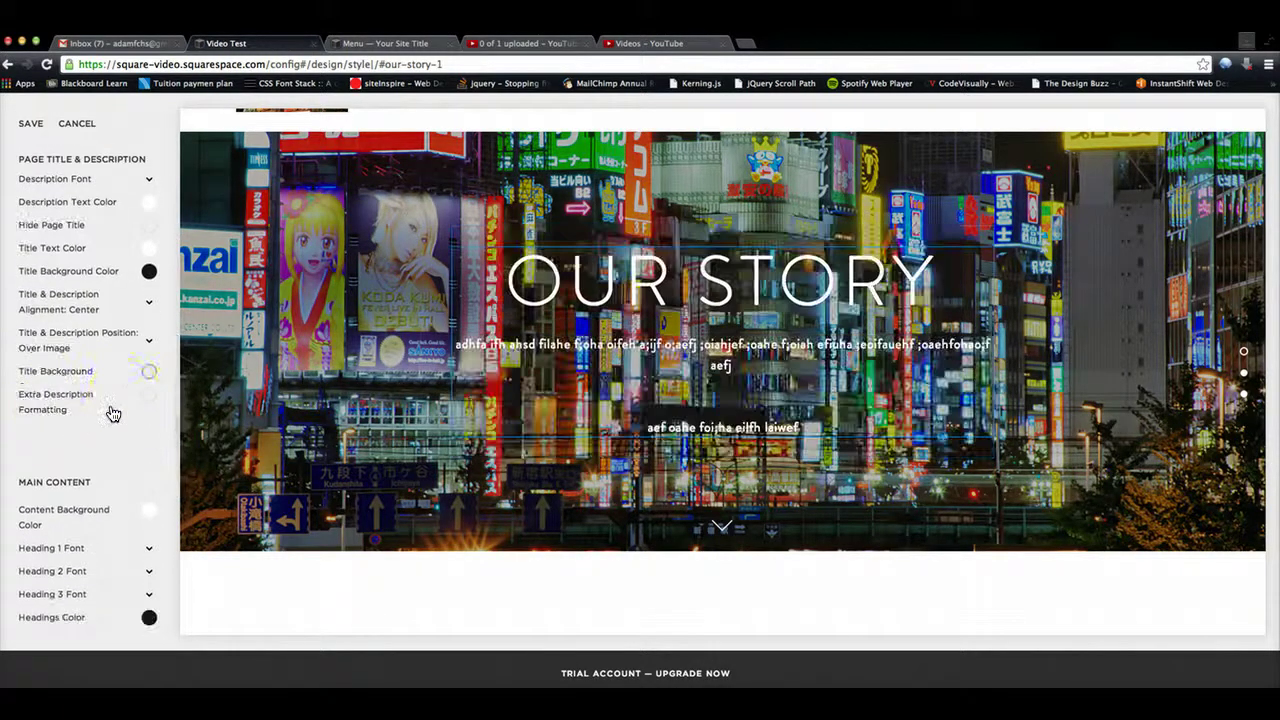
# Toggle Extra Description Formatting on and off, then scroll down to Main Content.
pyautogui.scroll(-3, 114, 434)
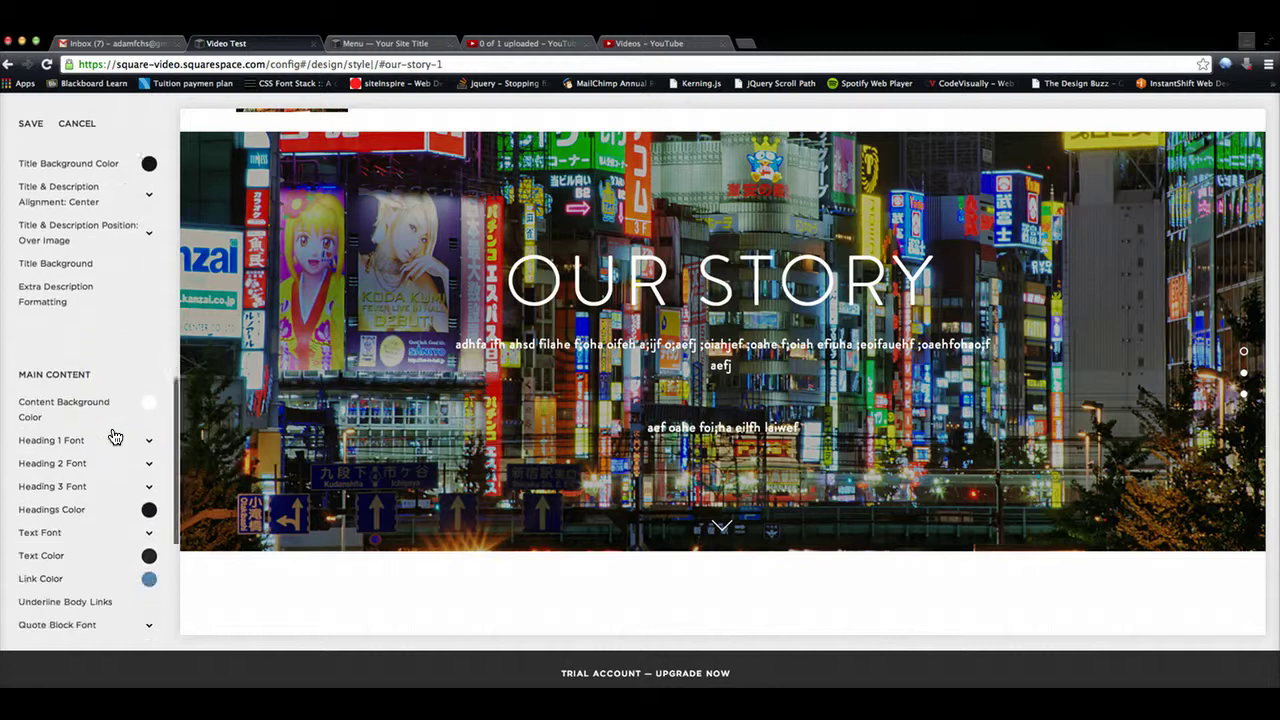
pyautogui.click(160, 243)
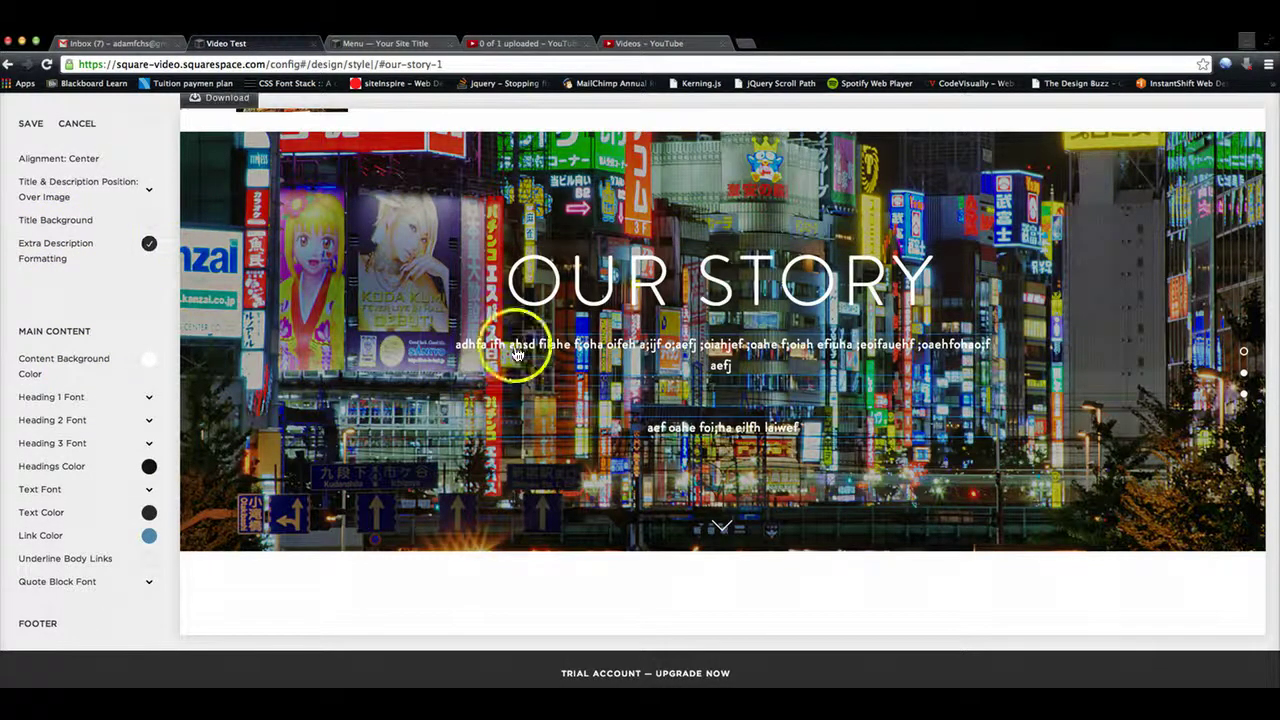
pyautogui.click(149, 243)
pyautogui.scroll(-1, 68, 348)
pyautogui.scroll(-3, 337, 400)
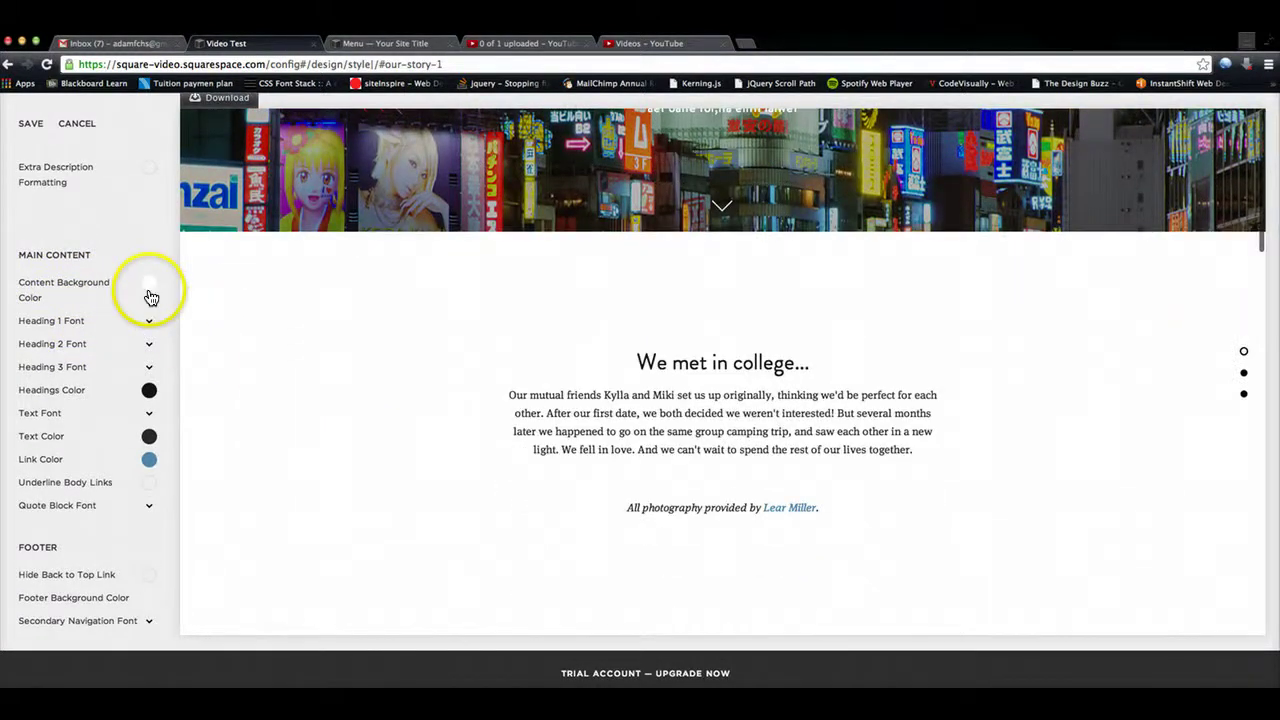
# Set Content Background Color to pale pink after trying red, then select the content section.
pyautogui.click(148, 287)
pyautogui.click(94, 384)
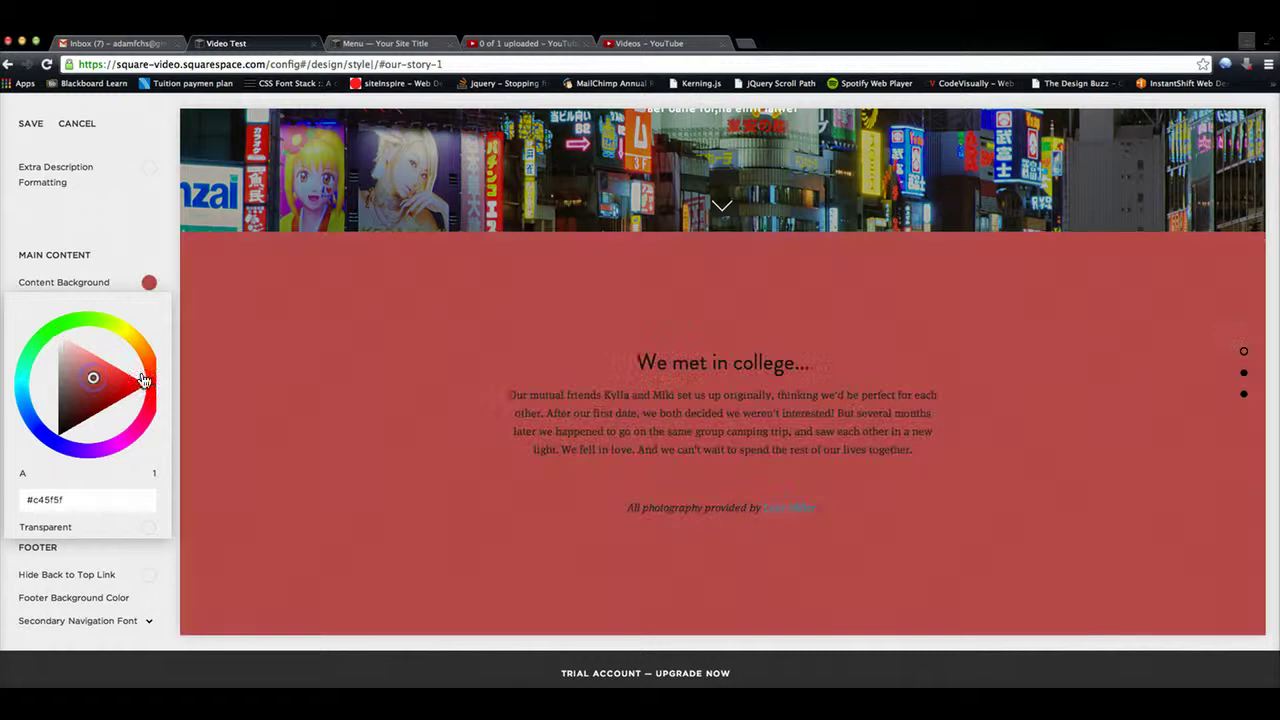
pyautogui.click(62, 345)
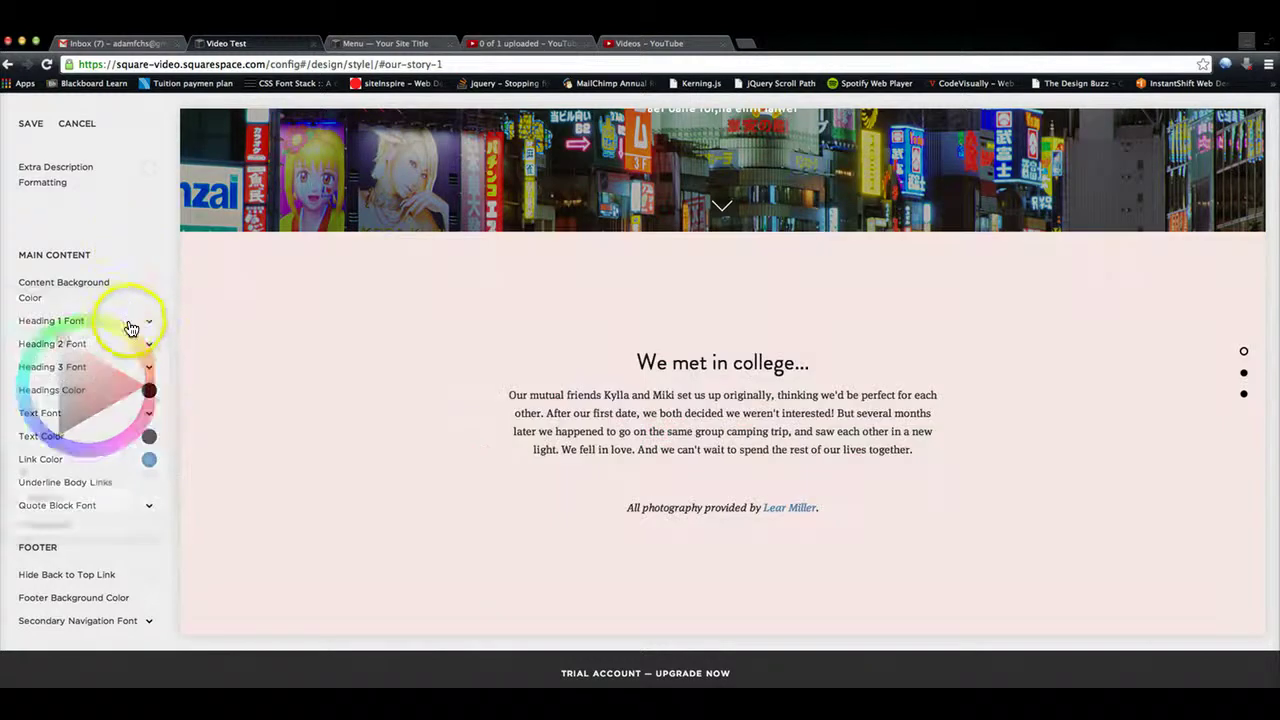
pyautogui.scroll(-1, 80, 300)
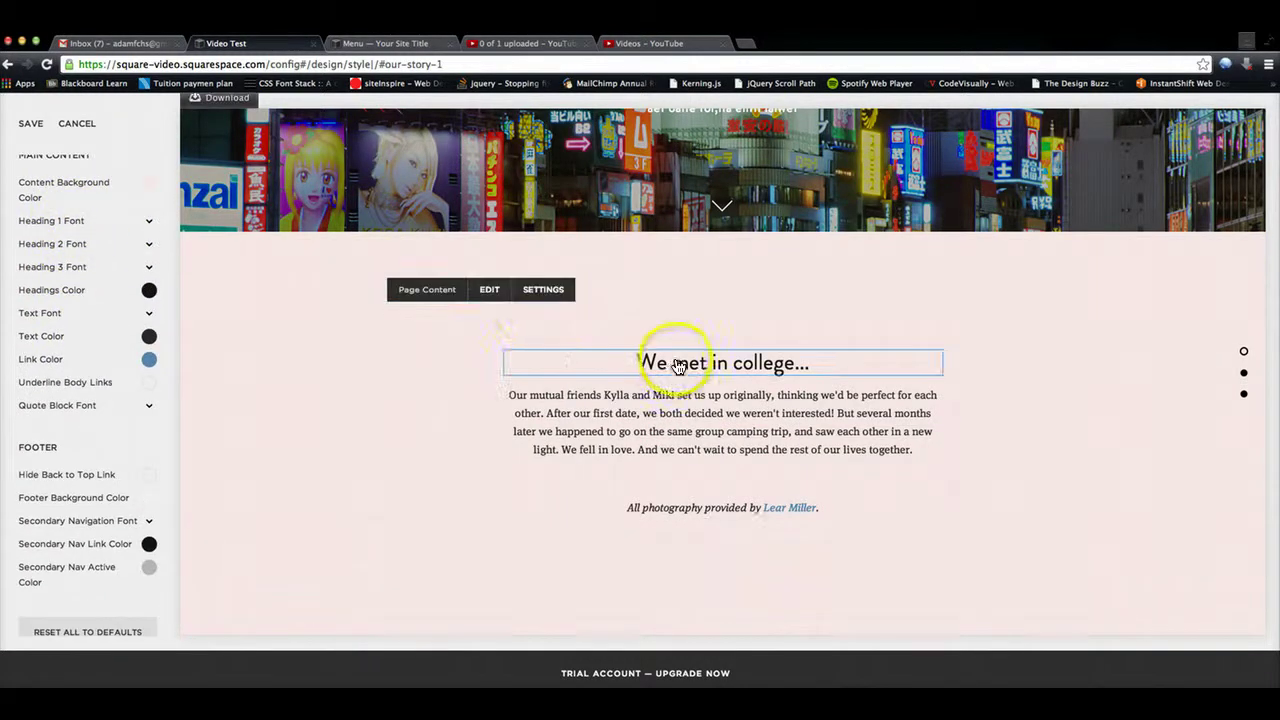
pyautogui.click(494, 298)
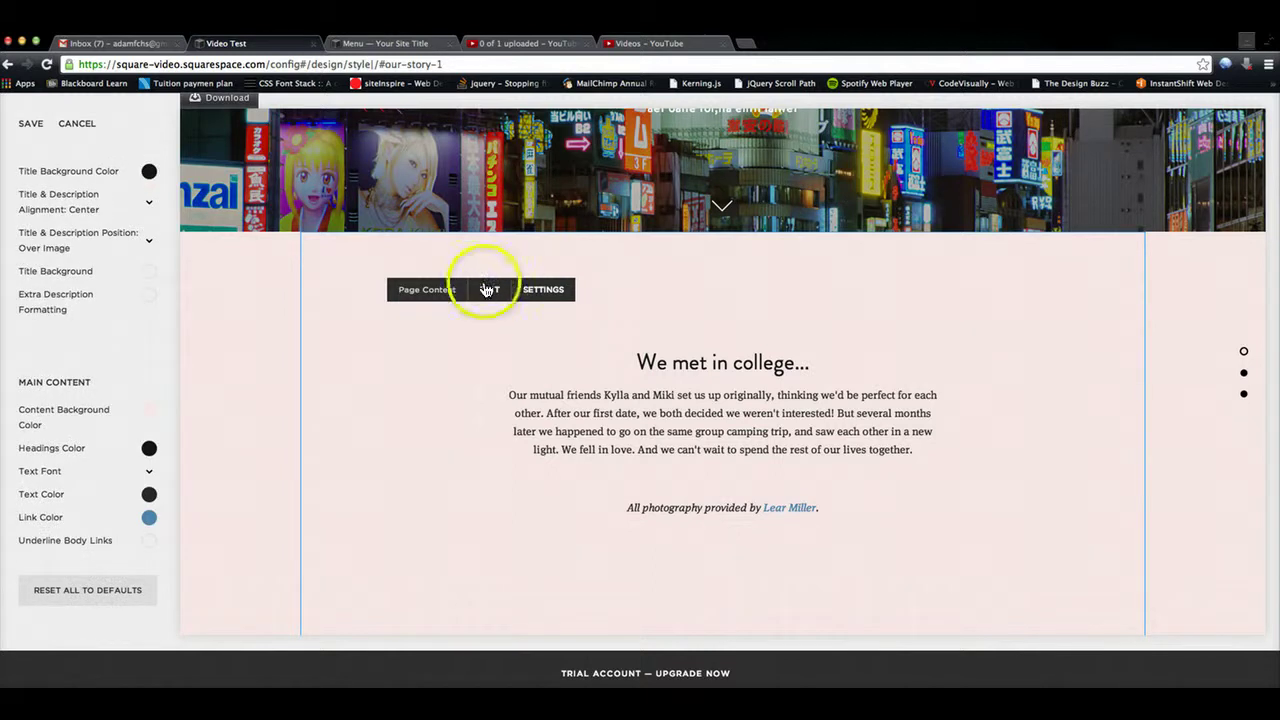
pyautogui.click(502, 298)
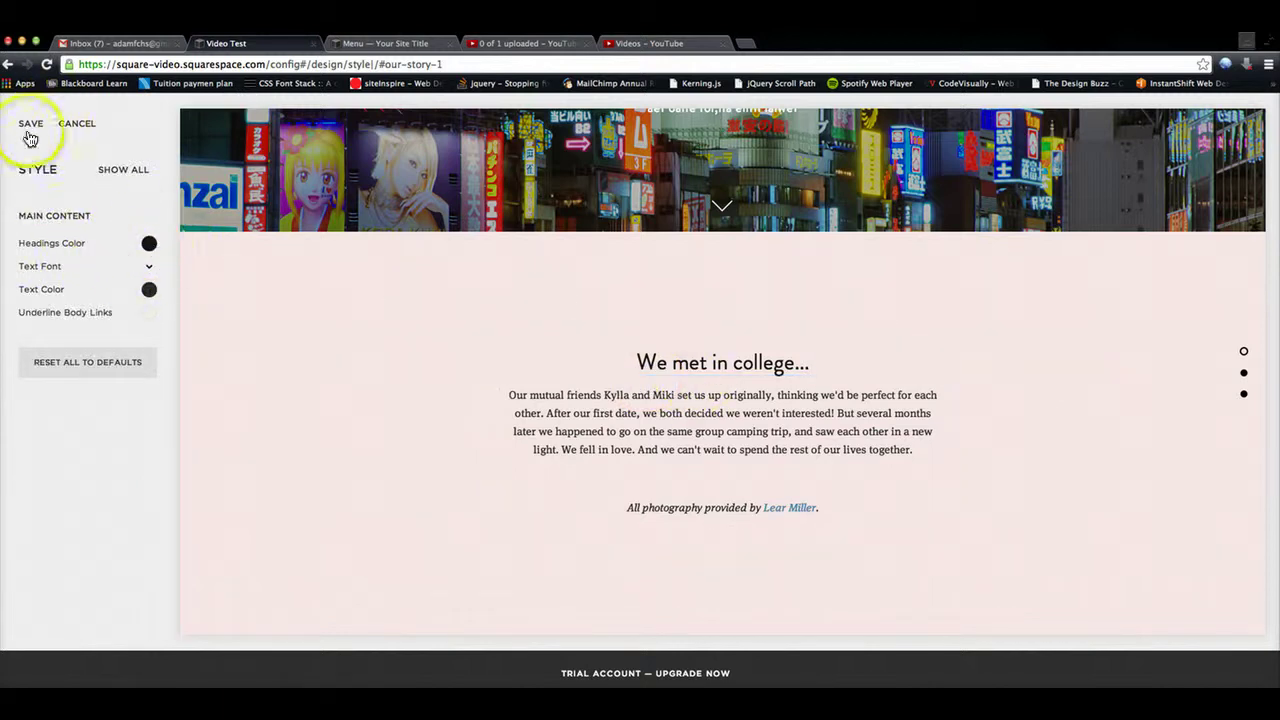
# Discard the unsaved style changes.
pyautogui.click(287, 203)
pyautogui.click(77, 123)
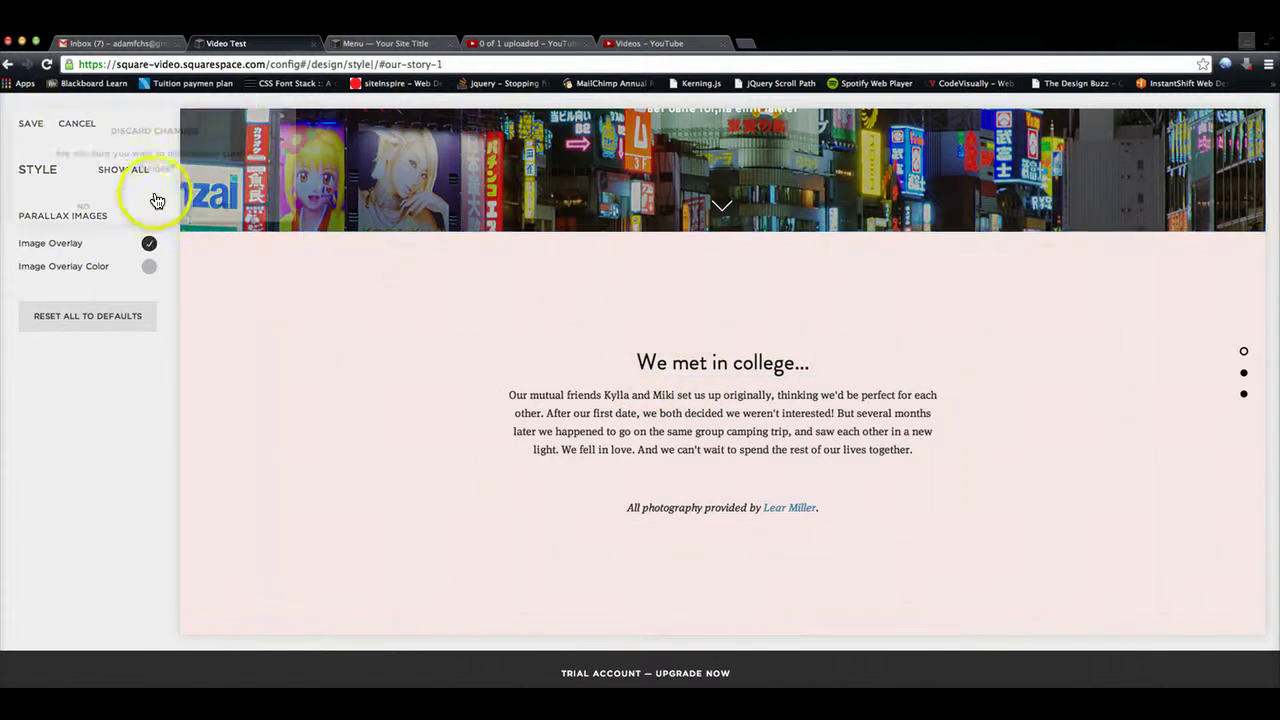
pyautogui.click(230, 207)
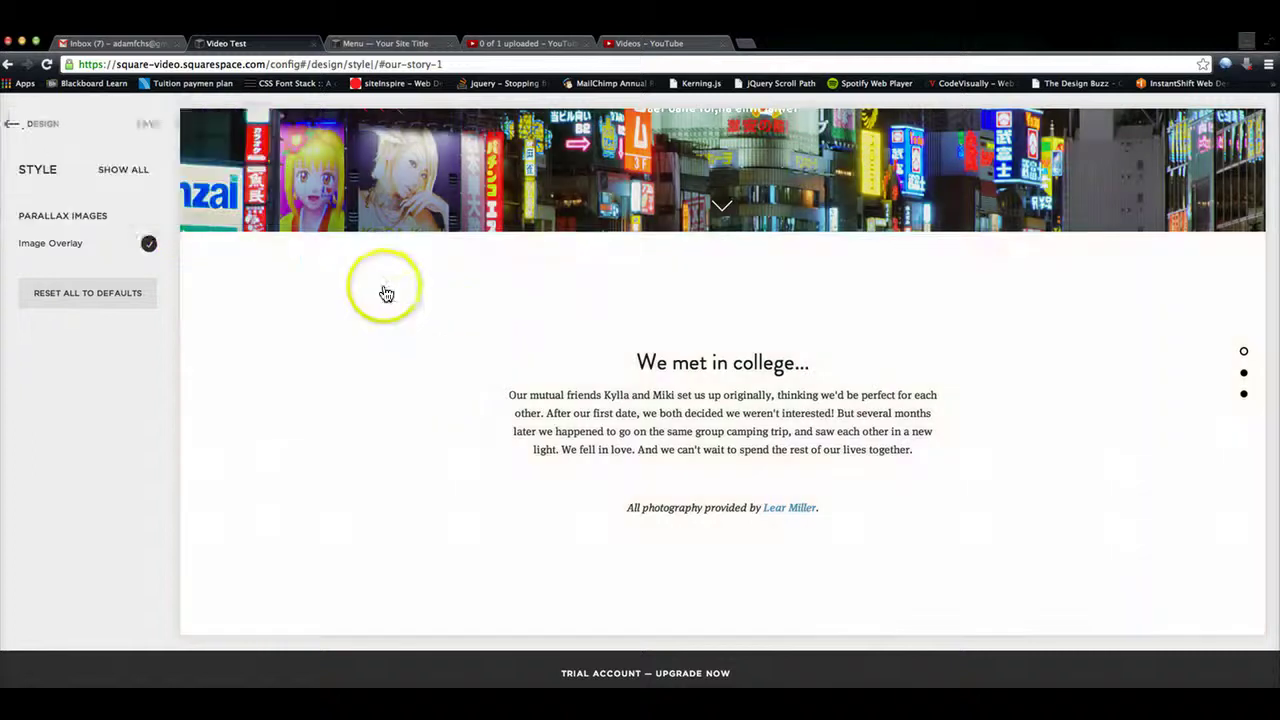
# Go to Pages > Our Story and start editing the page's text block.
pyautogui.click(57, 128)
pyautogui.click(43, 127)
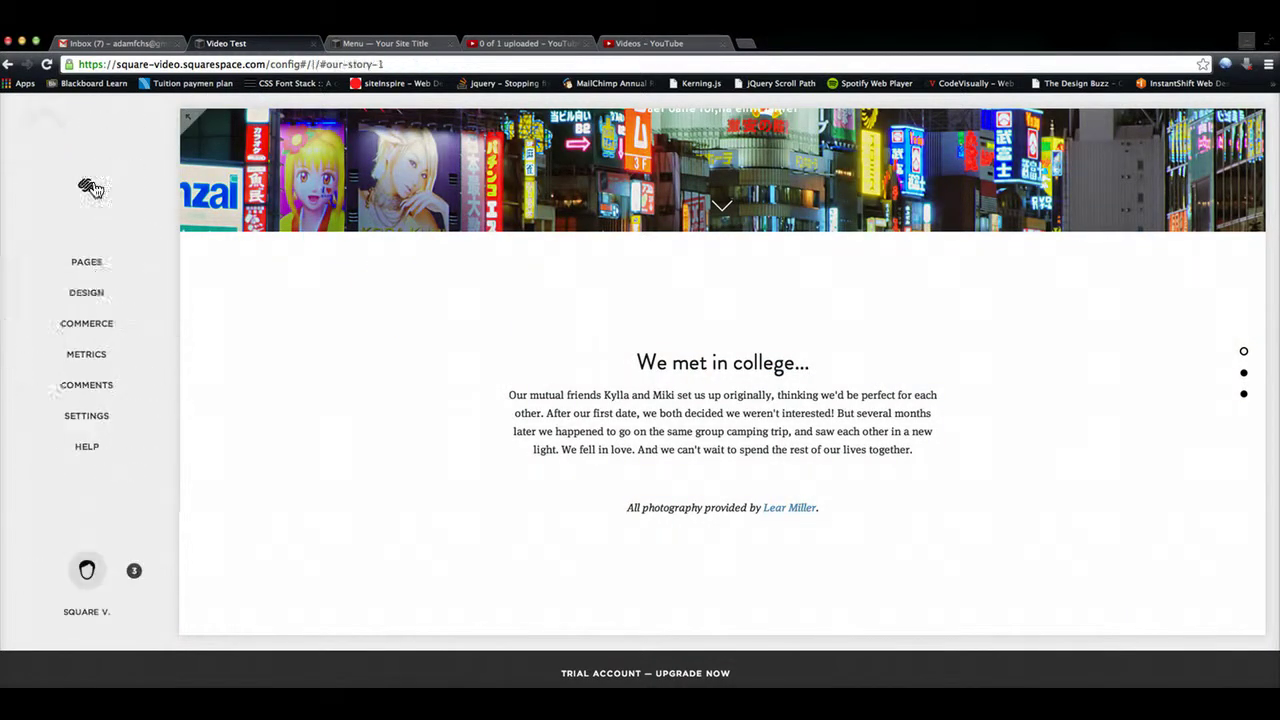
pyautogui.click(86, 263)
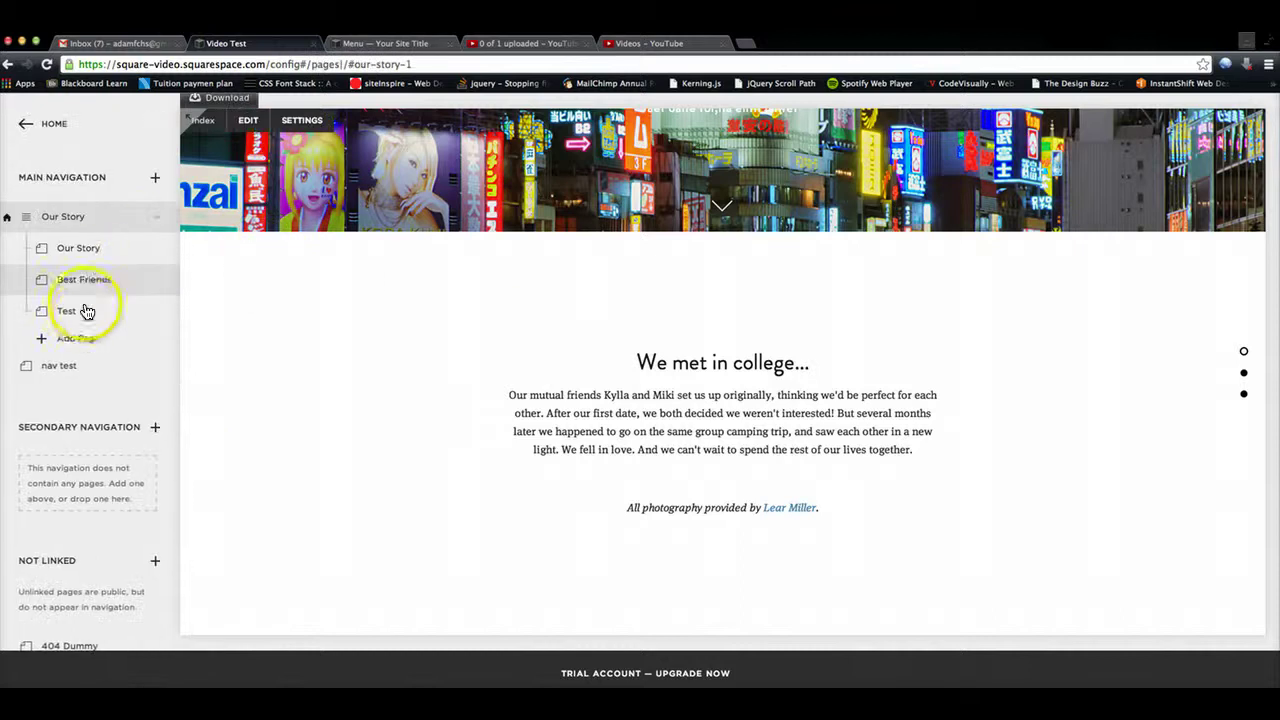
pyautogui.click(68, 249)
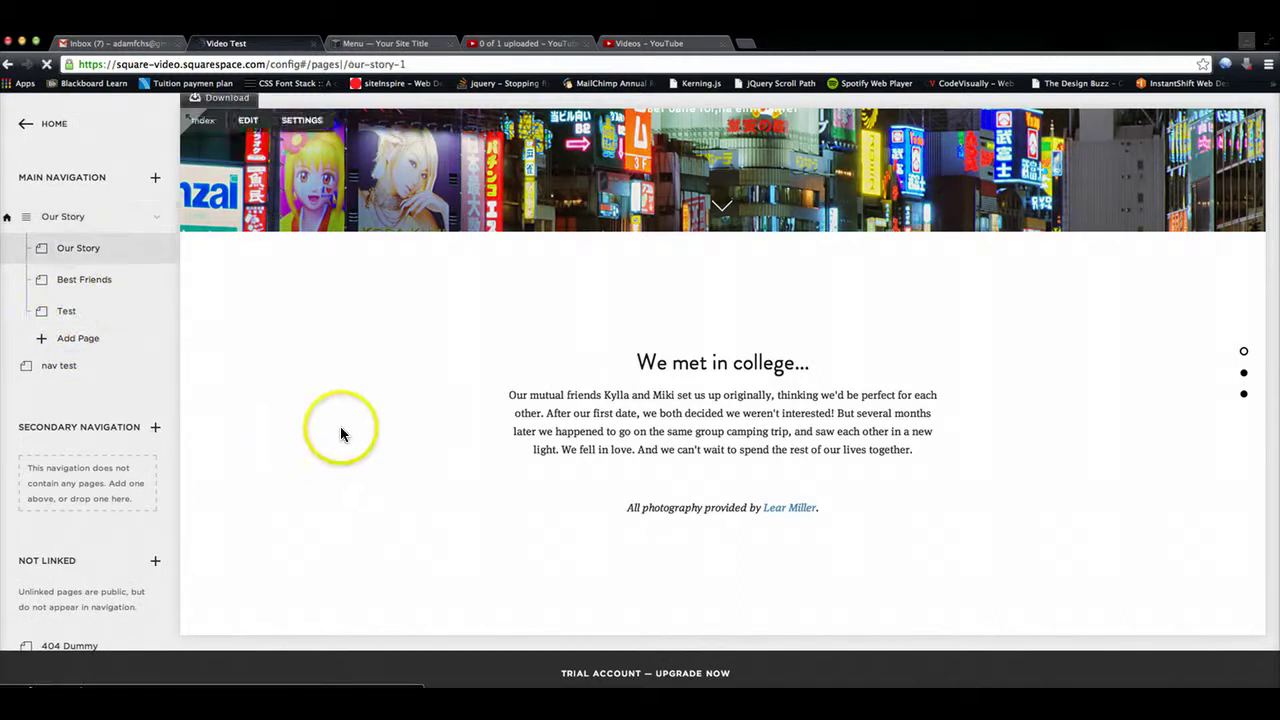
pyautogui.scroll(-3, 711, 400)
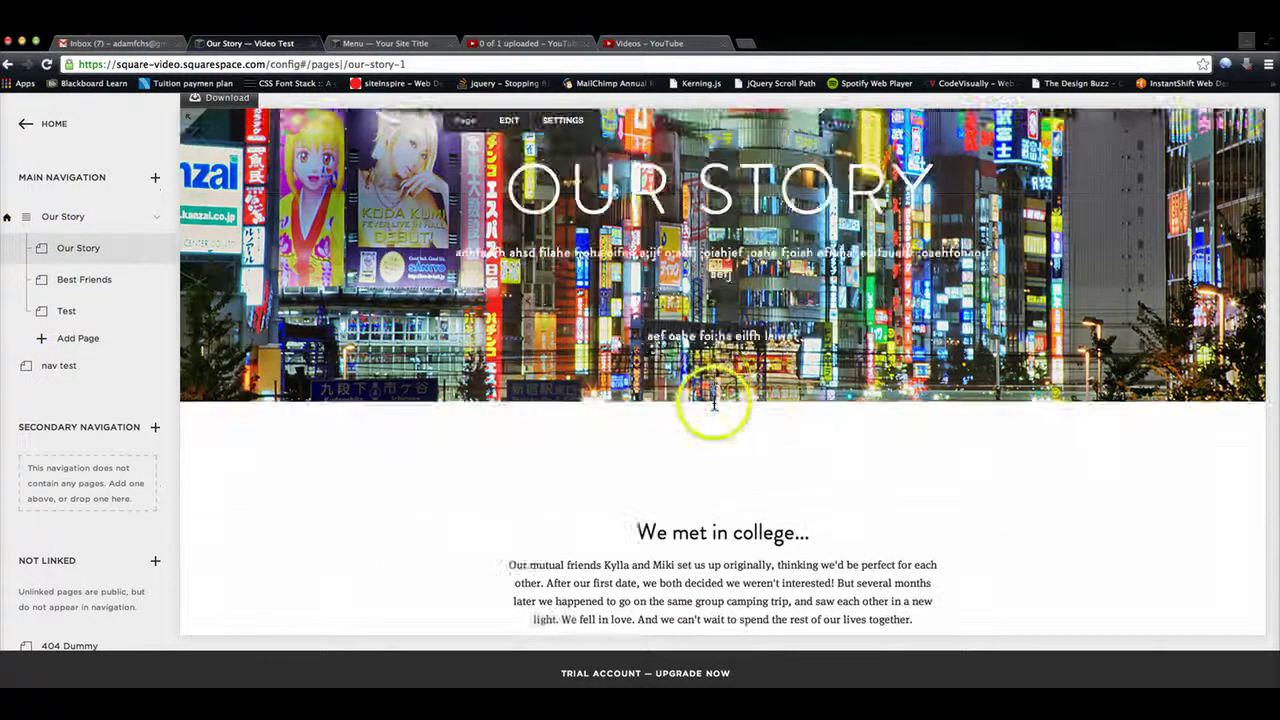
pyautogui.click(489, 398)
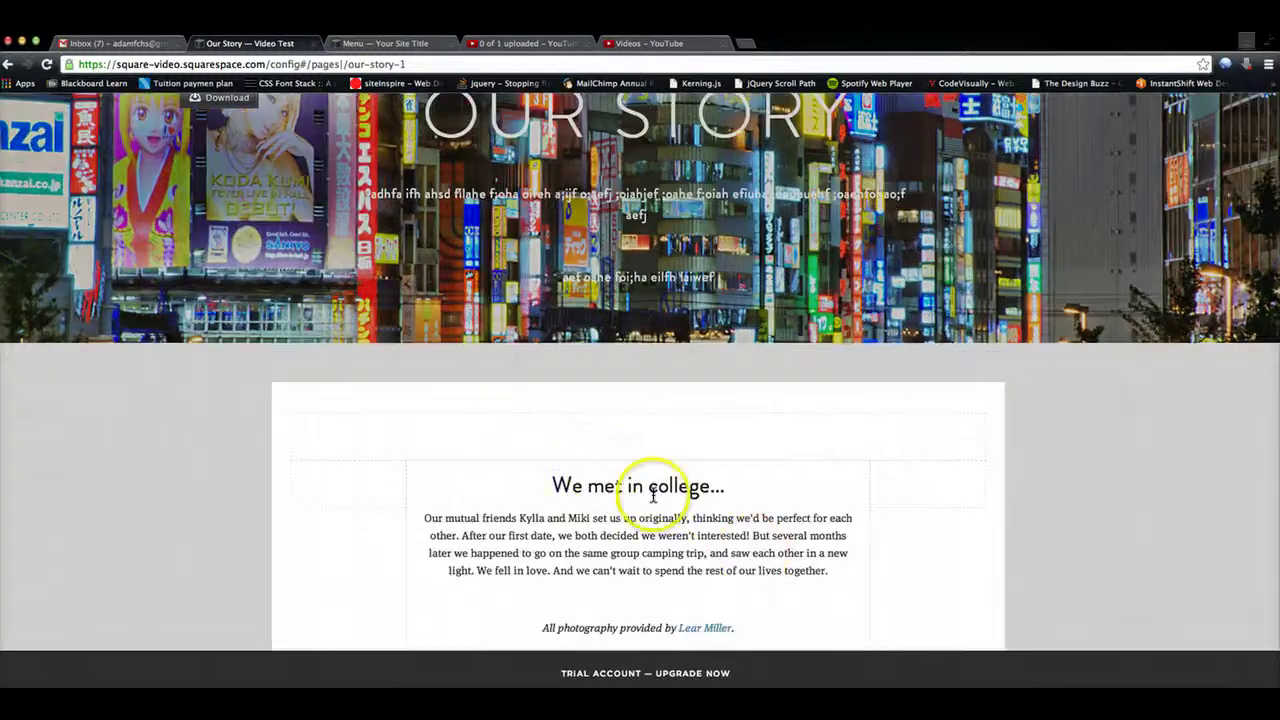
# Try Heading 2, Heading 3 and Normal on the We met in college heading, keeping Heading 1.
pyautogui.click(612, 484)
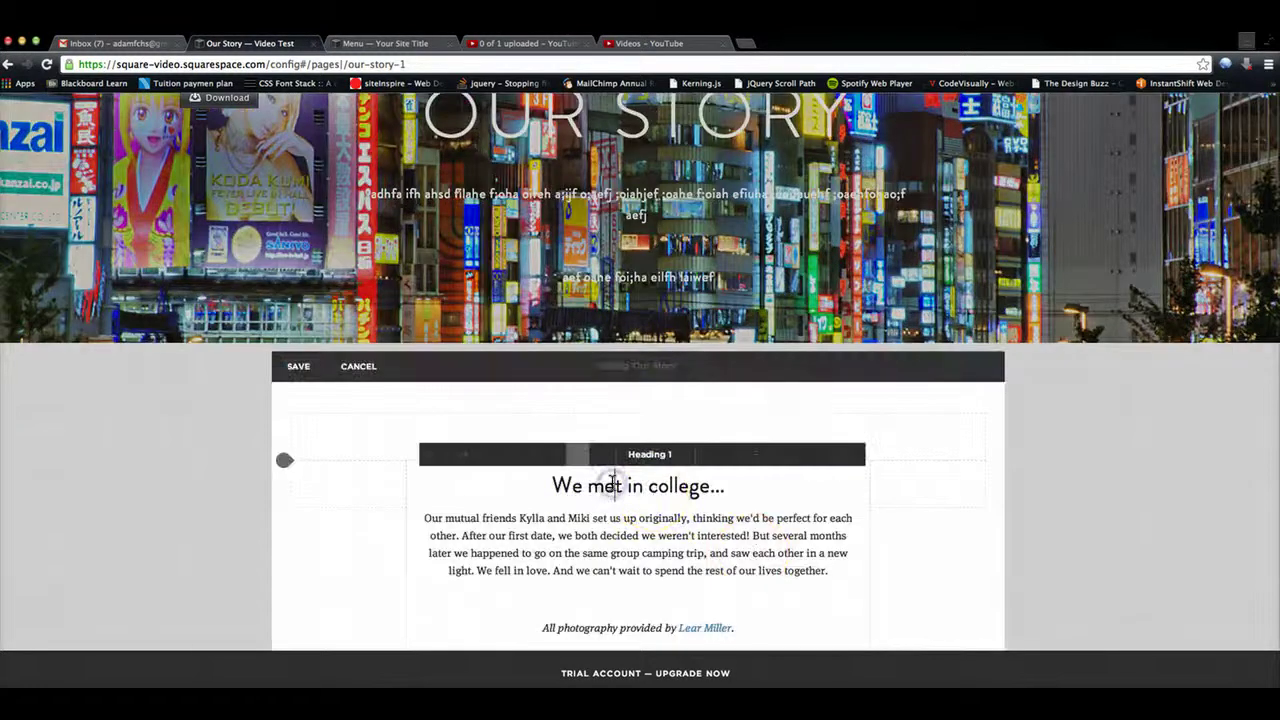
pyautogui.click(675, 460)
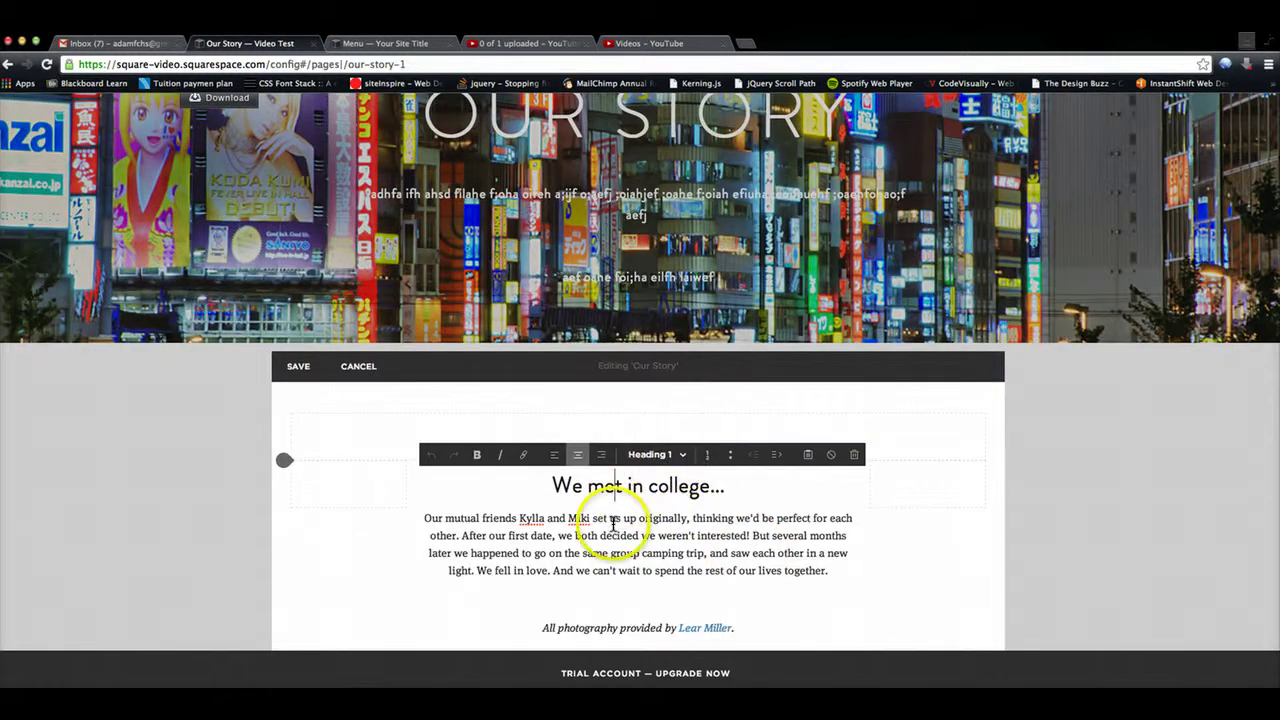
pyautogui.click(672, 460)
pyautogui.click(659, 526)
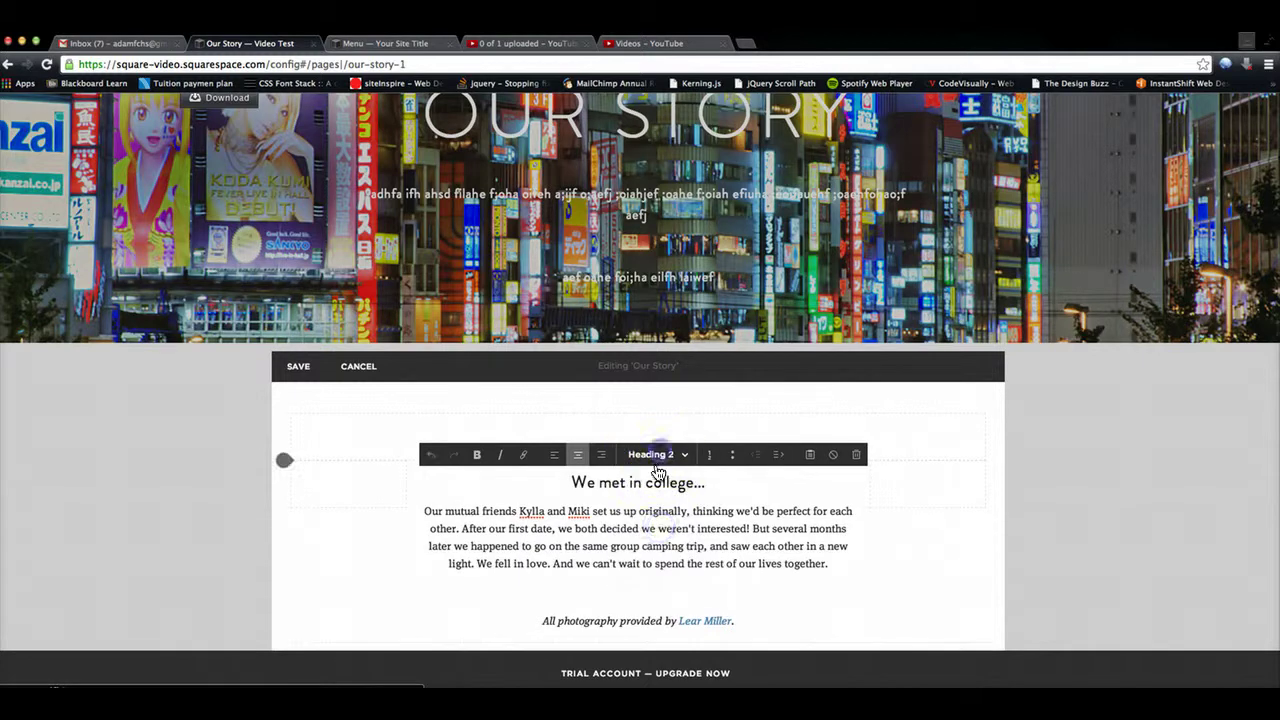
pyautogui.click(658, 460)
pyautogui.click(651, 541)
pyautogui.click(654, 462)
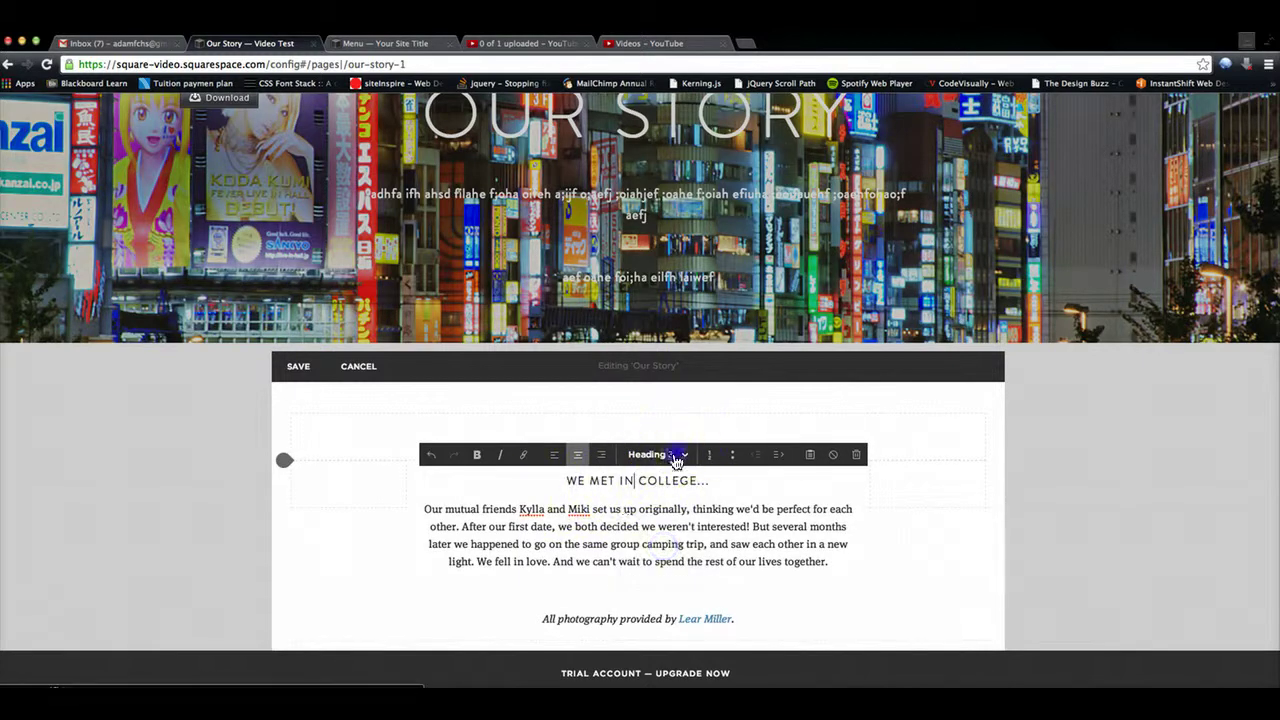
pyautogui.click(657, 479)
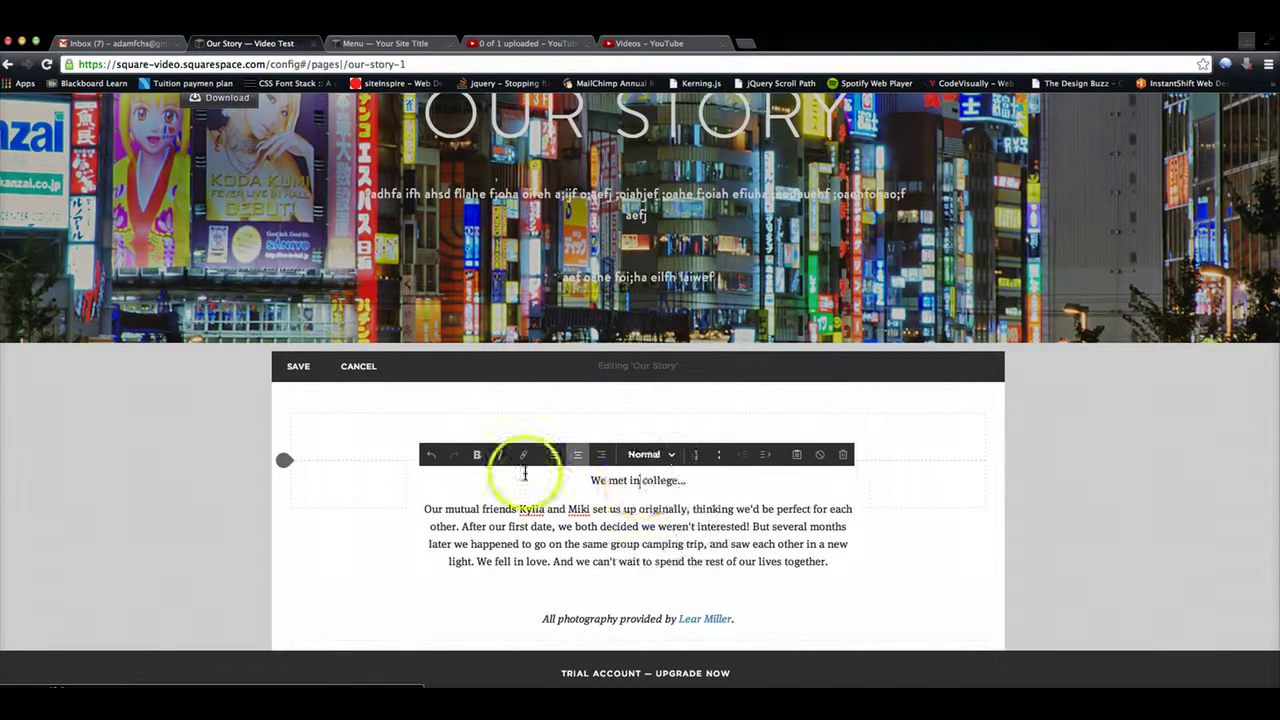
pyautogui.click(650, 502)
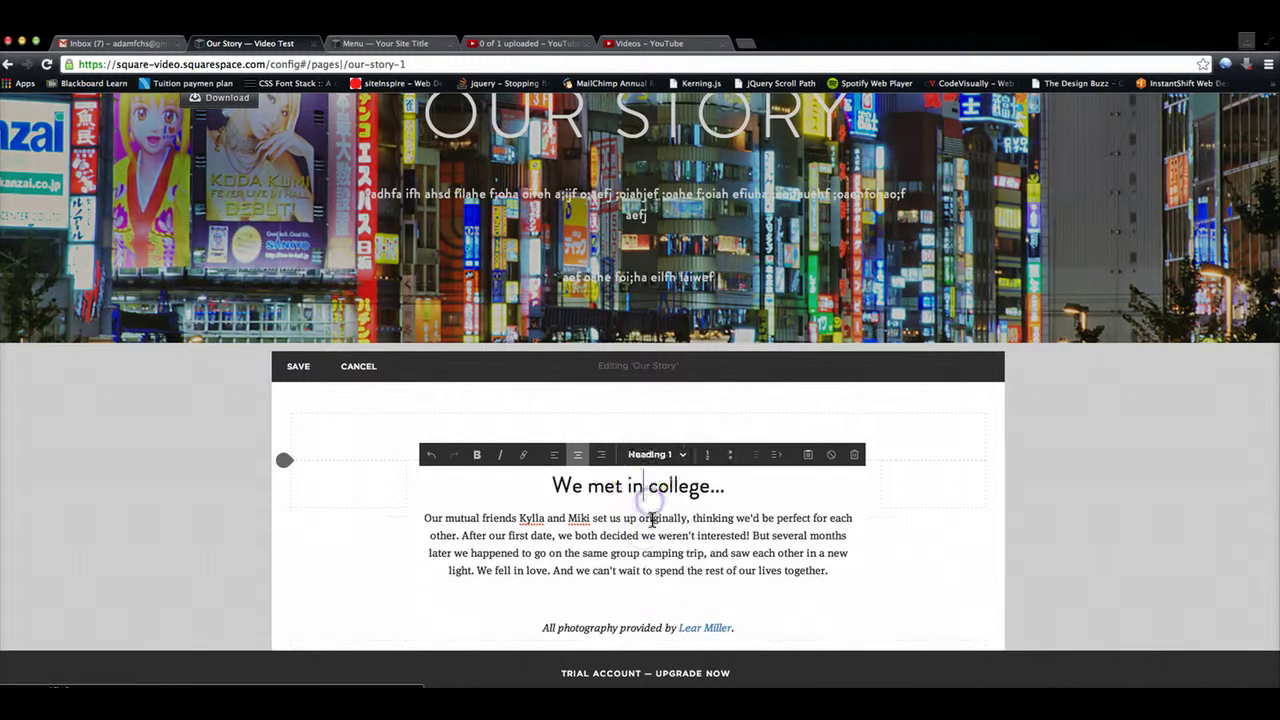
# Make the story paragraph normal text after trying Heading 3 and a split, then save.
pyautogui.click(668, 547)
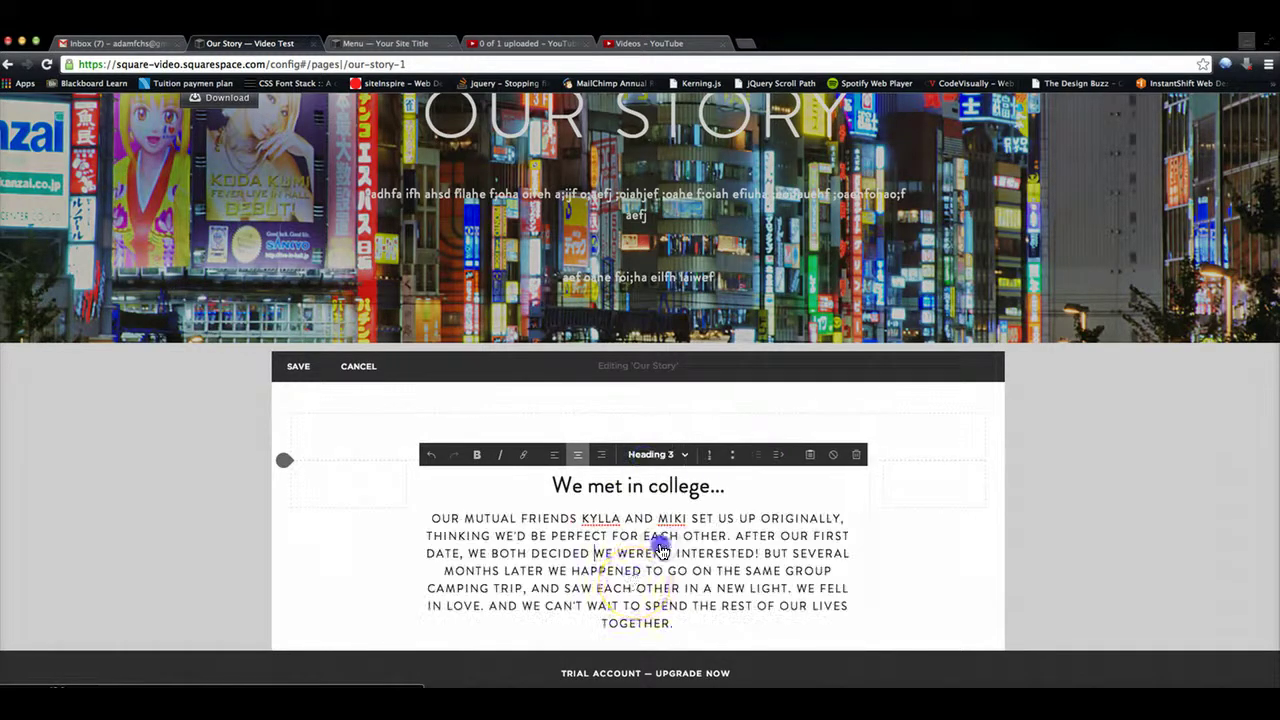
pyautogui.click(848, 552)
pyautogui.press('Return')
pyautogui.click(650, 458)
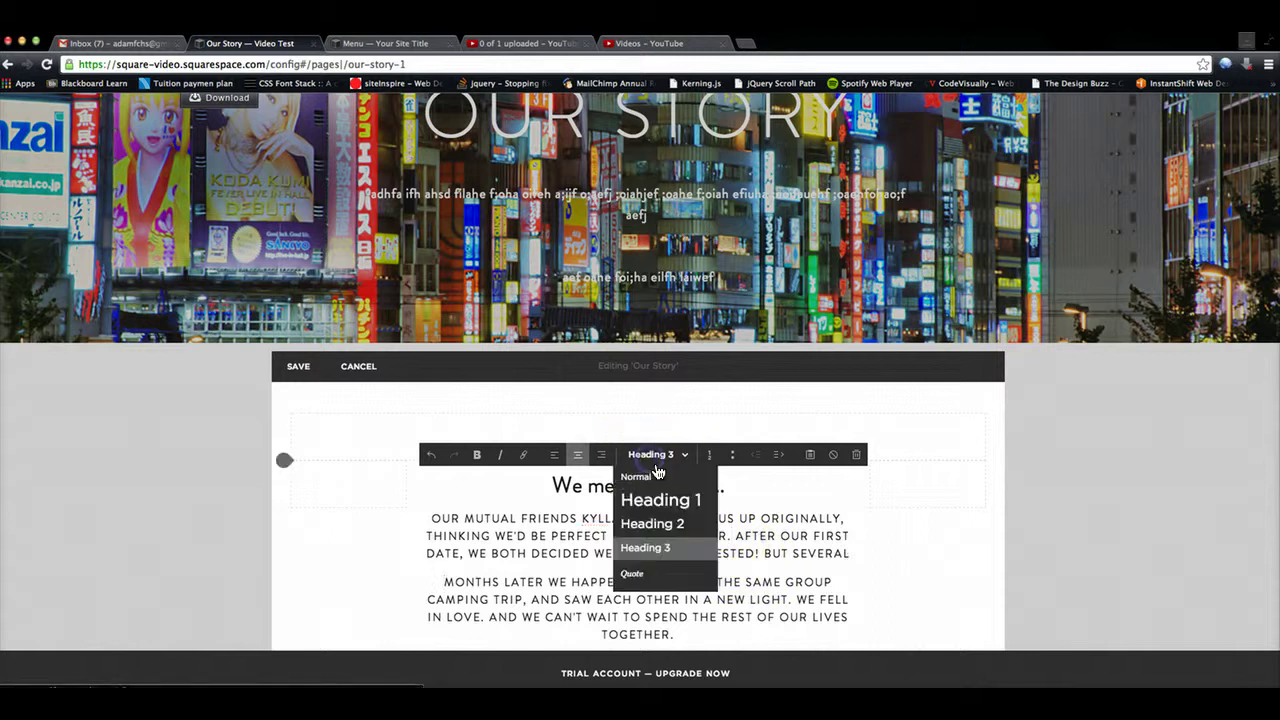
pyautogui.click(638, 477)
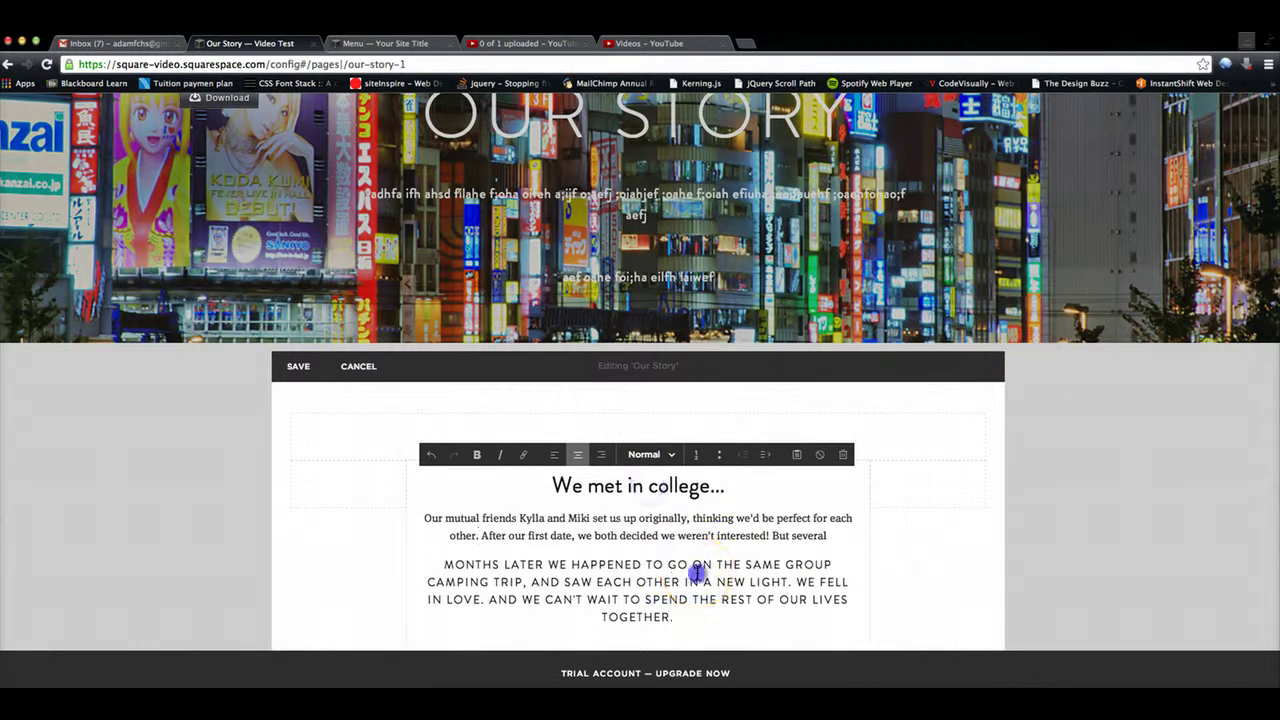
pyautogui.click(650, 455)
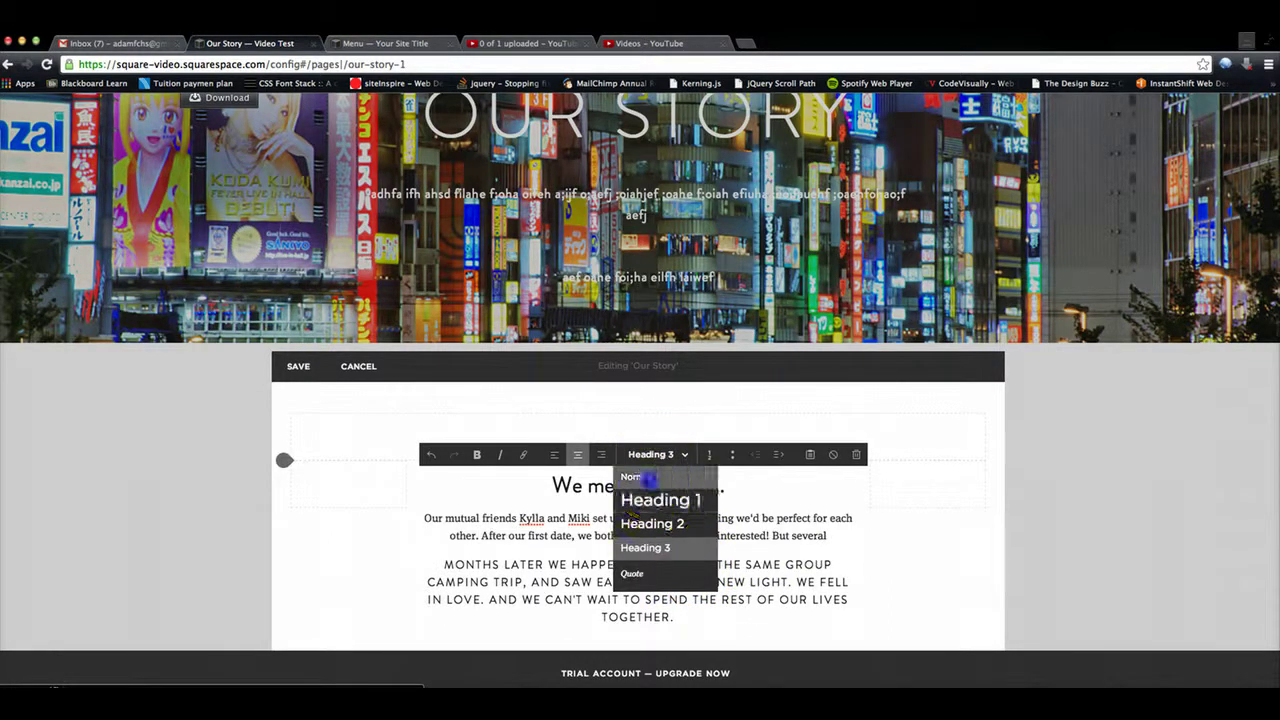
pyautogui.click(638, 475)
pyautogui.click(421, 566)
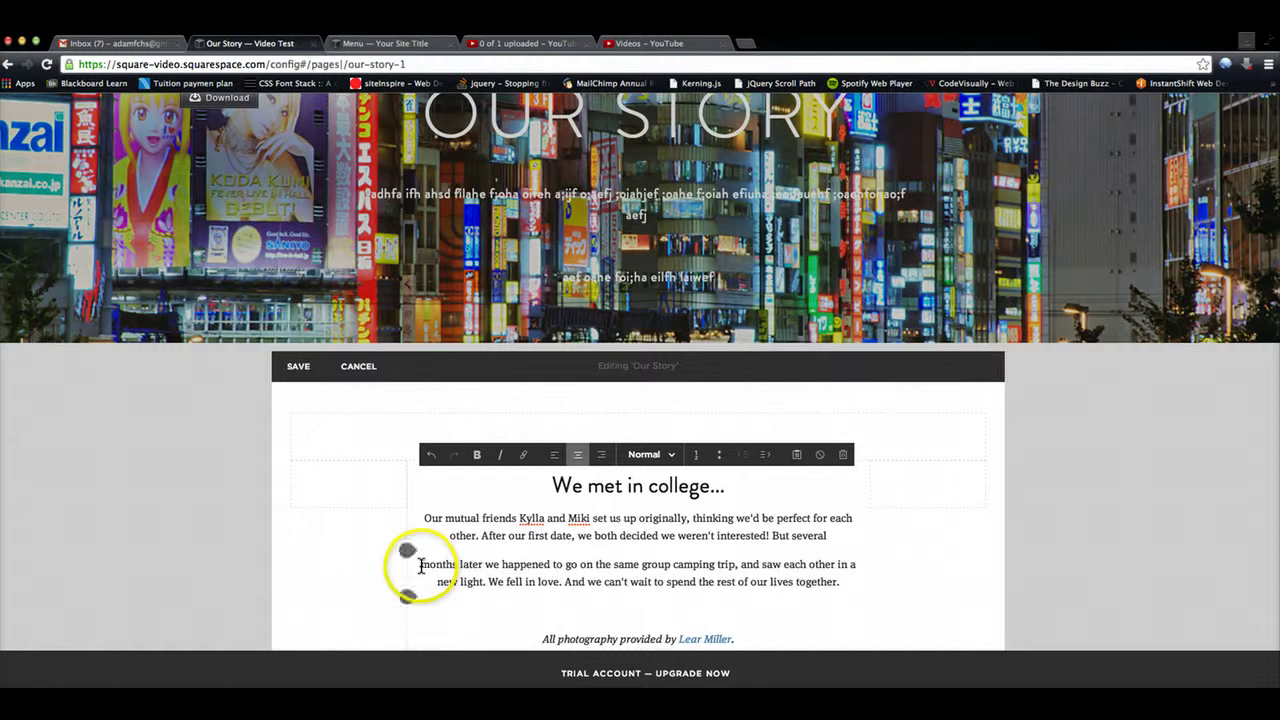
pyautogui.press('BackSpace')
pyautogui.click(297, 377)
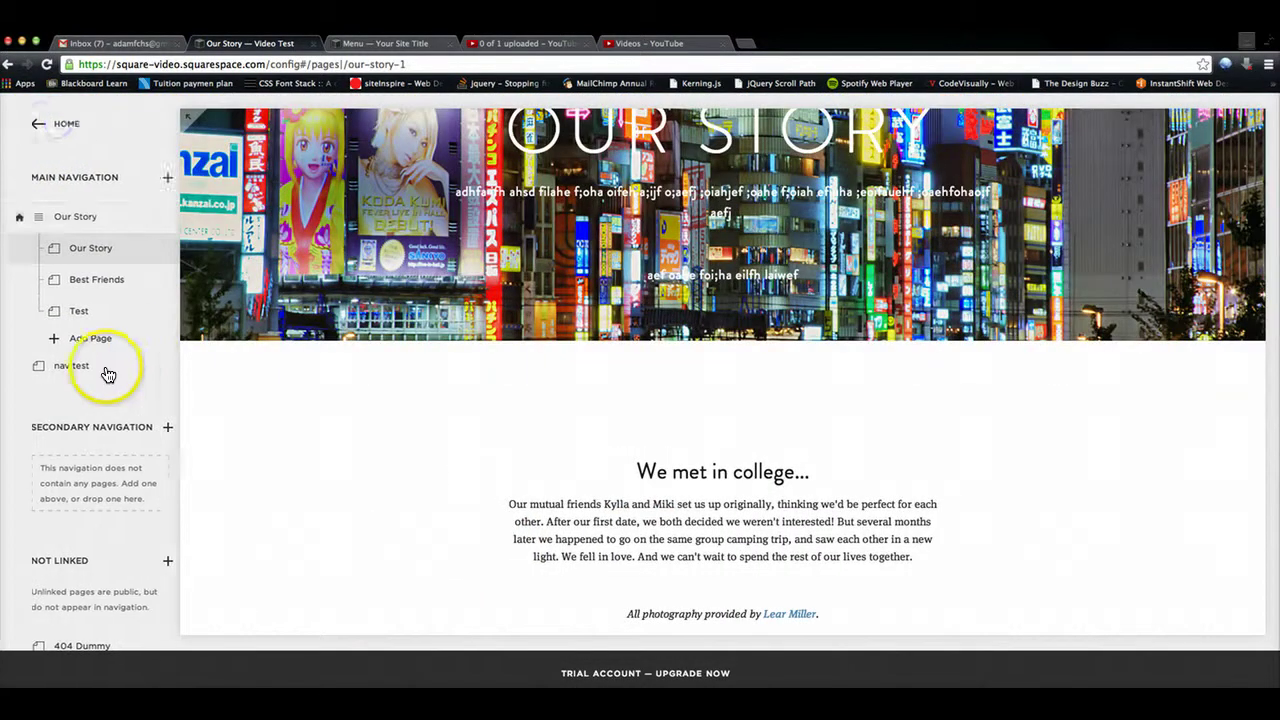
# Open Design > Style Editor from the main site menu.
pyautogui.press('Escape')
pyautogui.click(99, 304)
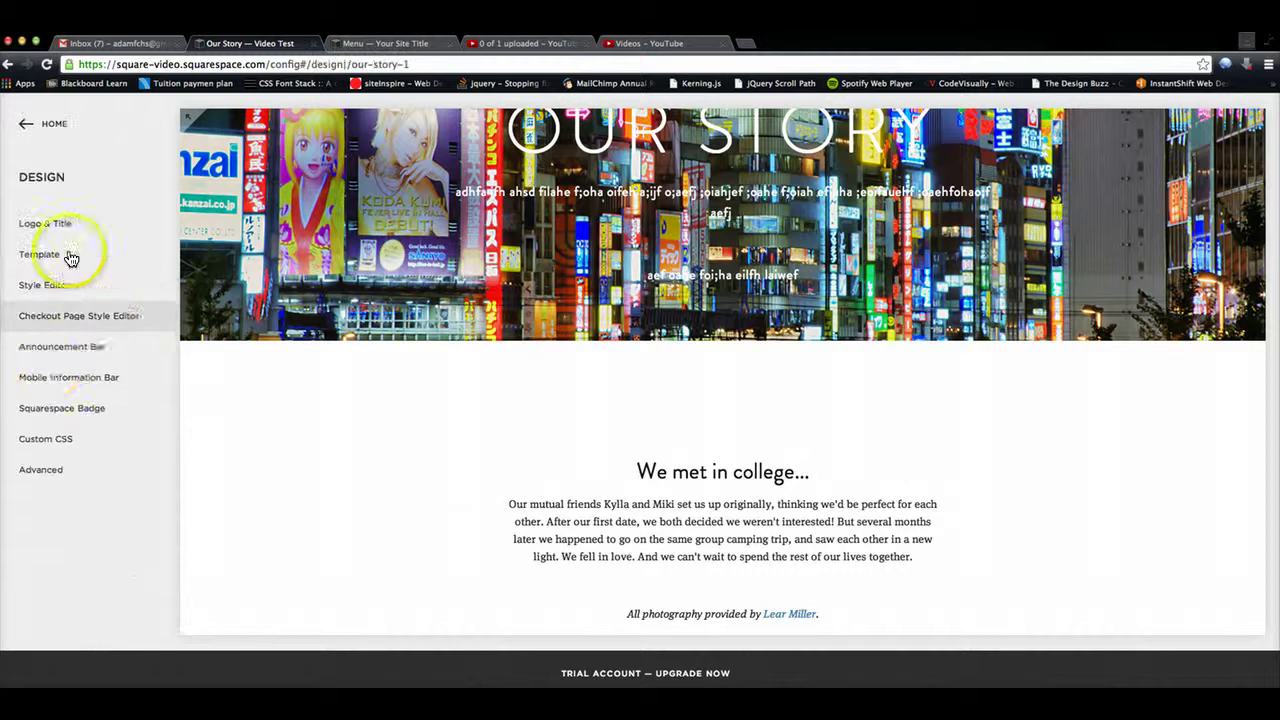
pyautogui.click(43, 286)
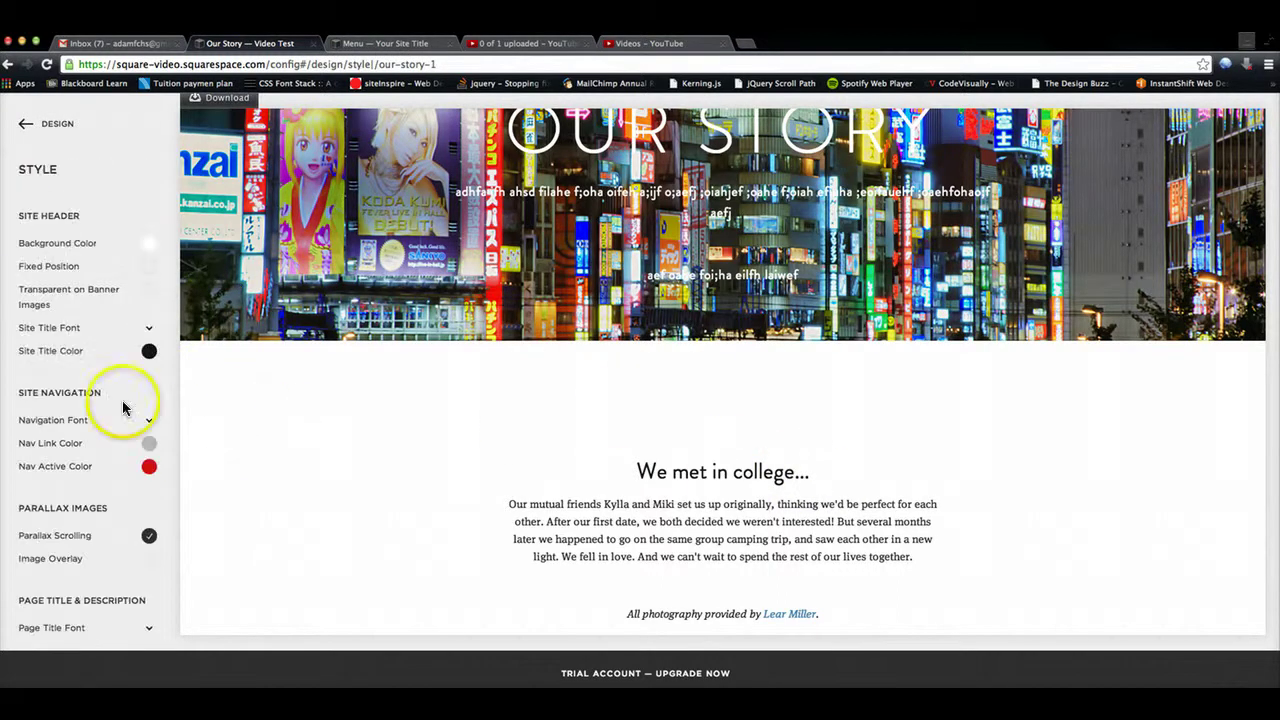
# Scroll to Main Content and try Underline Body Links, leaving it off.
pyautogui.scroll(-5, 123, 406)
pyautogui.scroll(-3, 122, 400)
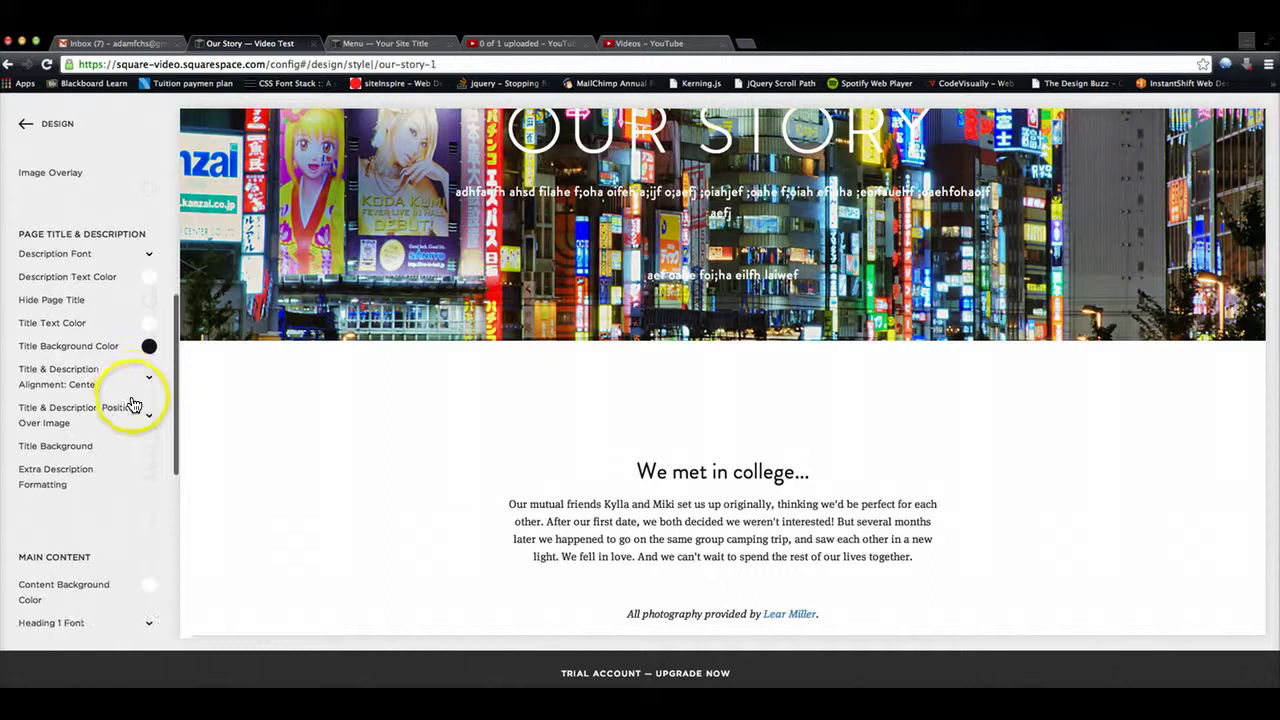
pyautogui.scroll(-8, 71, 460)
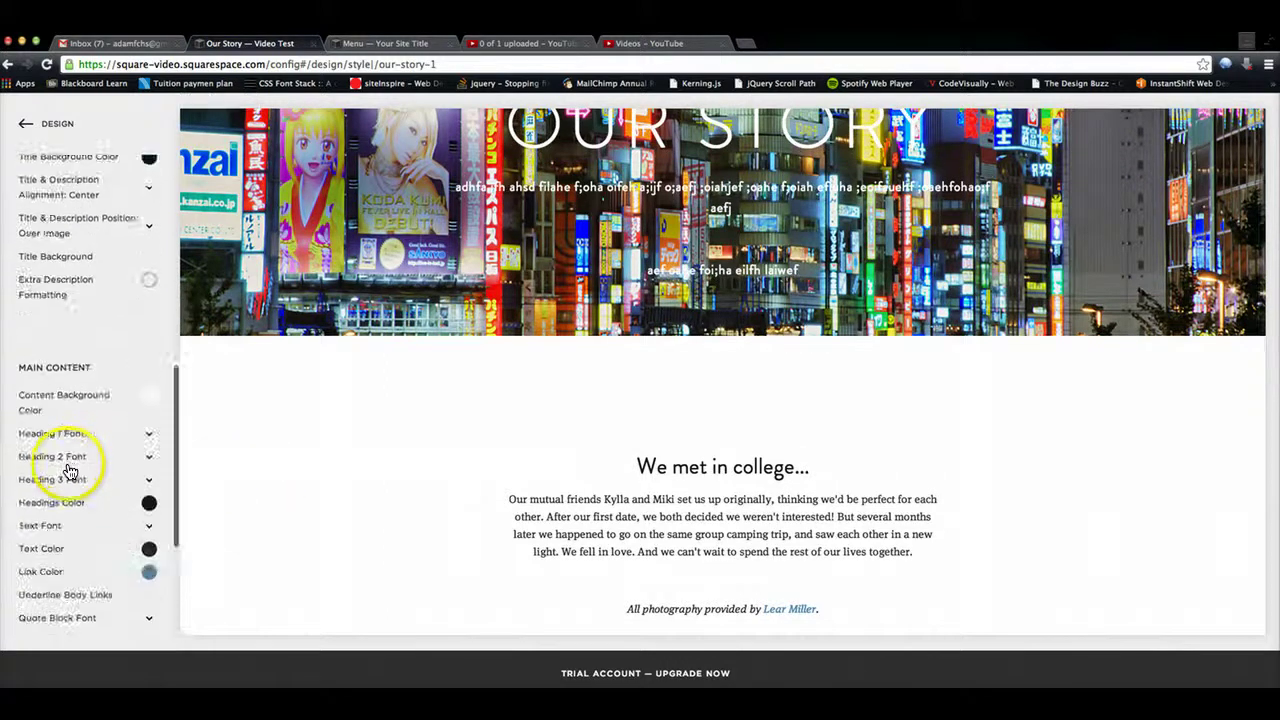
pyautogui.scroll(-3, 440, 516)
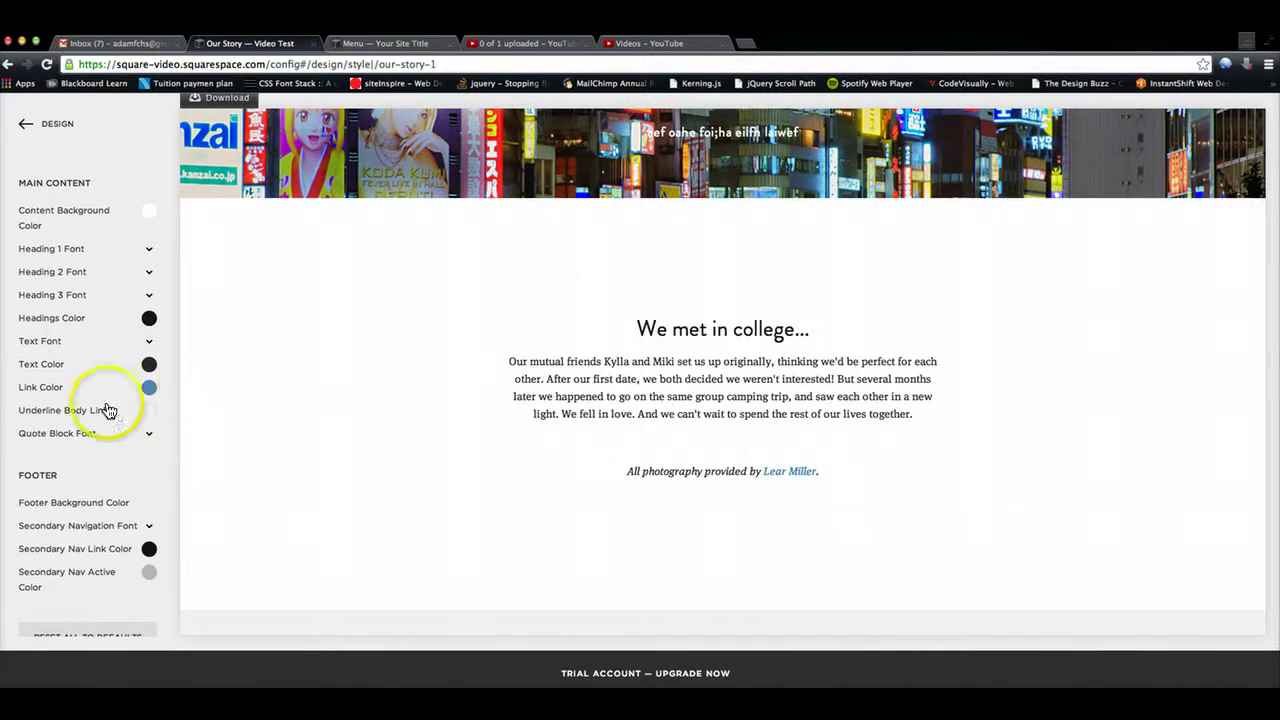
pyautogui.click(151, 439)
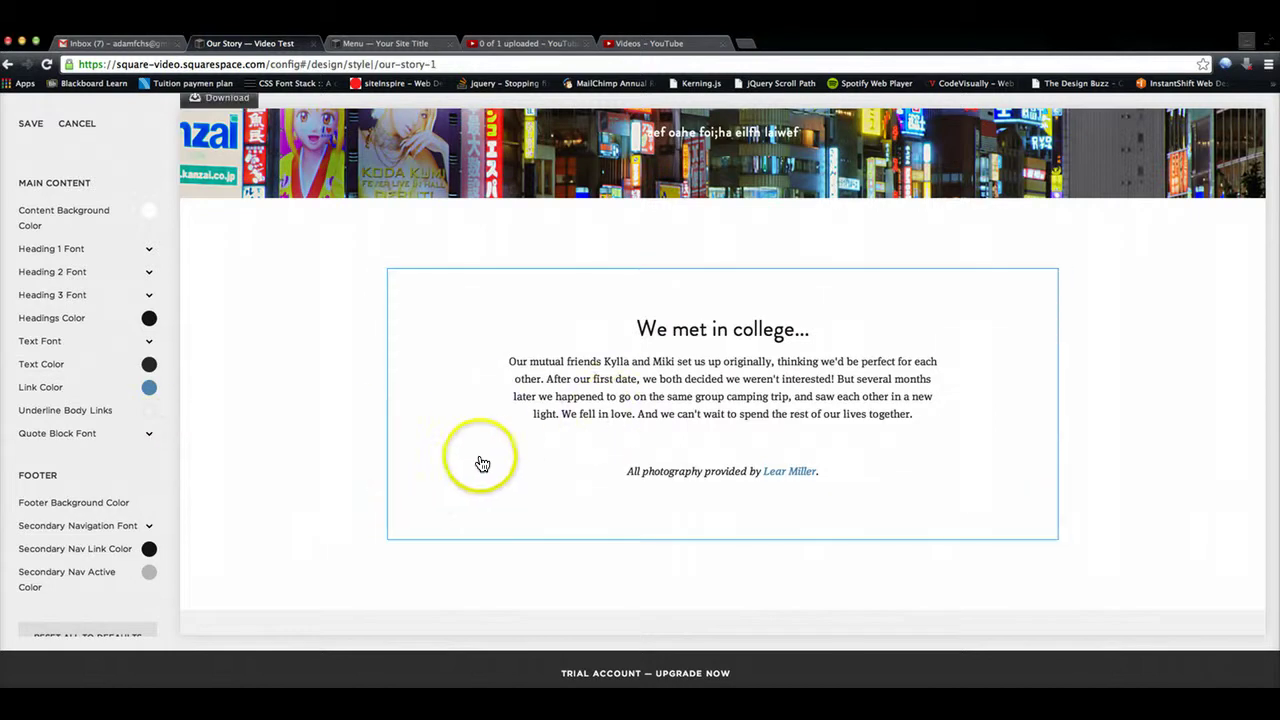
pyautogui.scroll(-1, 108, 463)
# Try red then near-white footer backgrounds, then reset all styles to defaults.
pyautogui.scroll(-3, 343, 500)
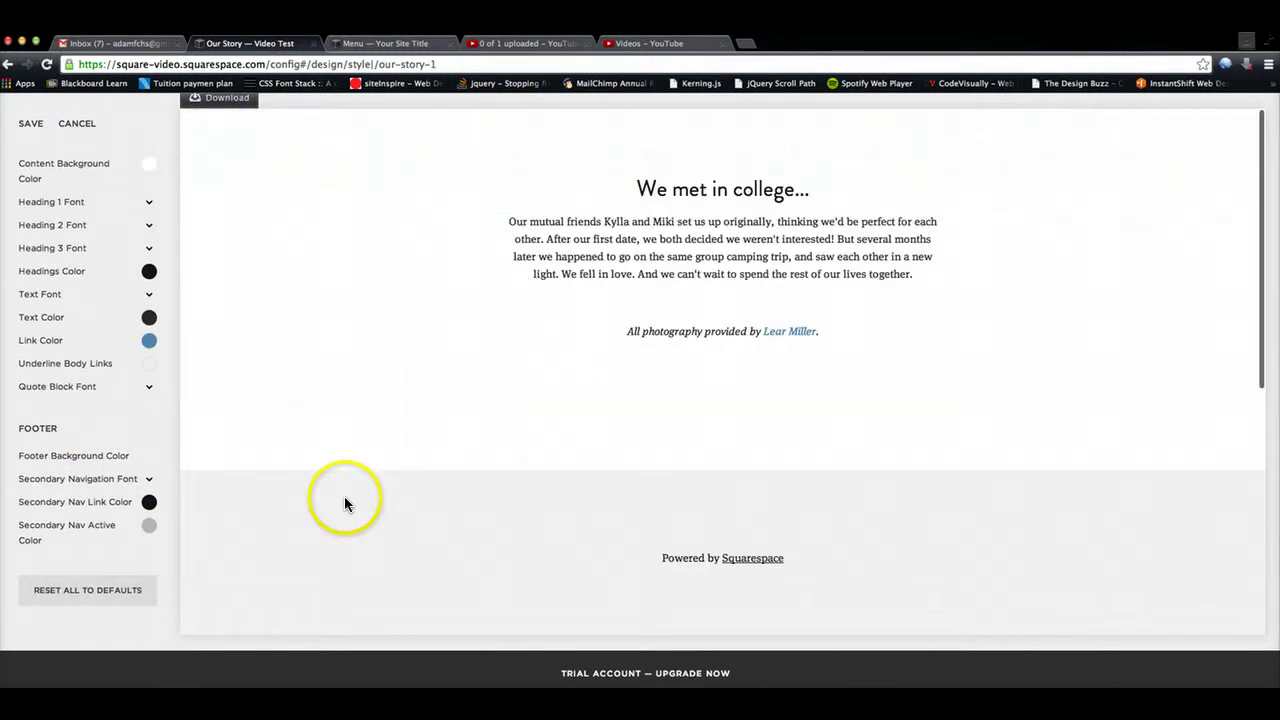
pyautogui.click(153, 459)
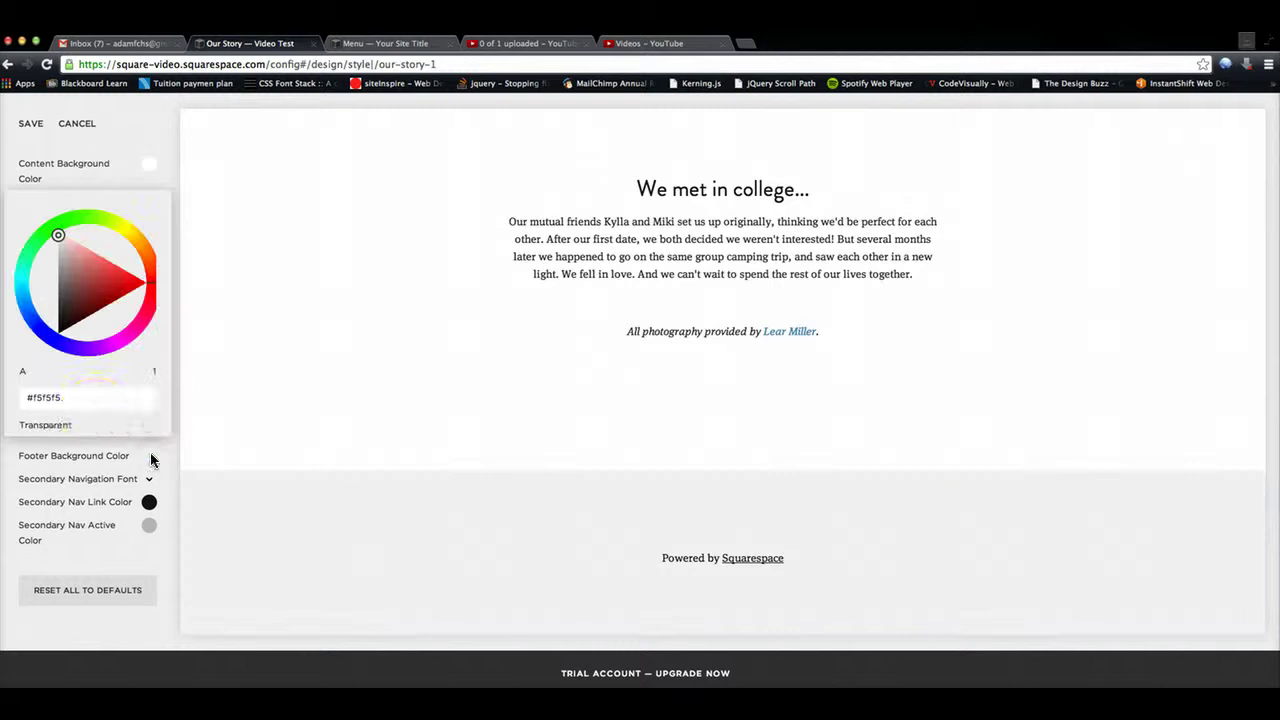
pyautogui.click(101, 290)
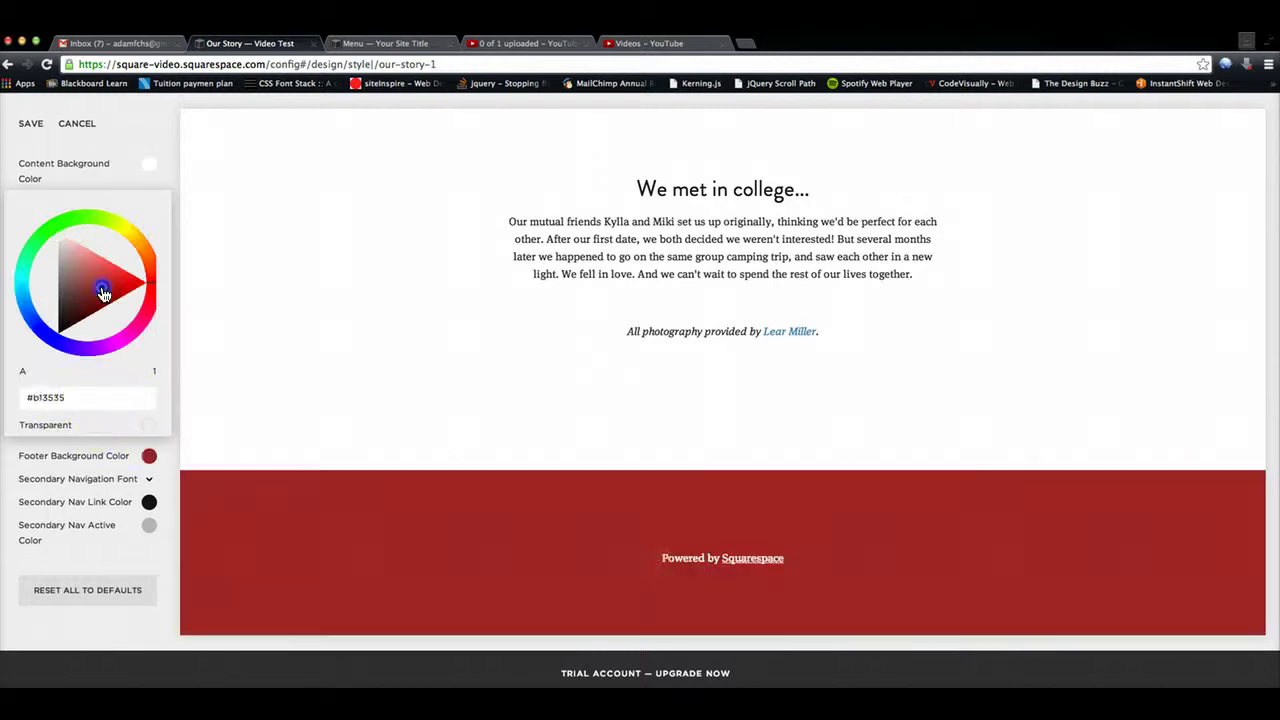
pyautogui.click(60, 237)
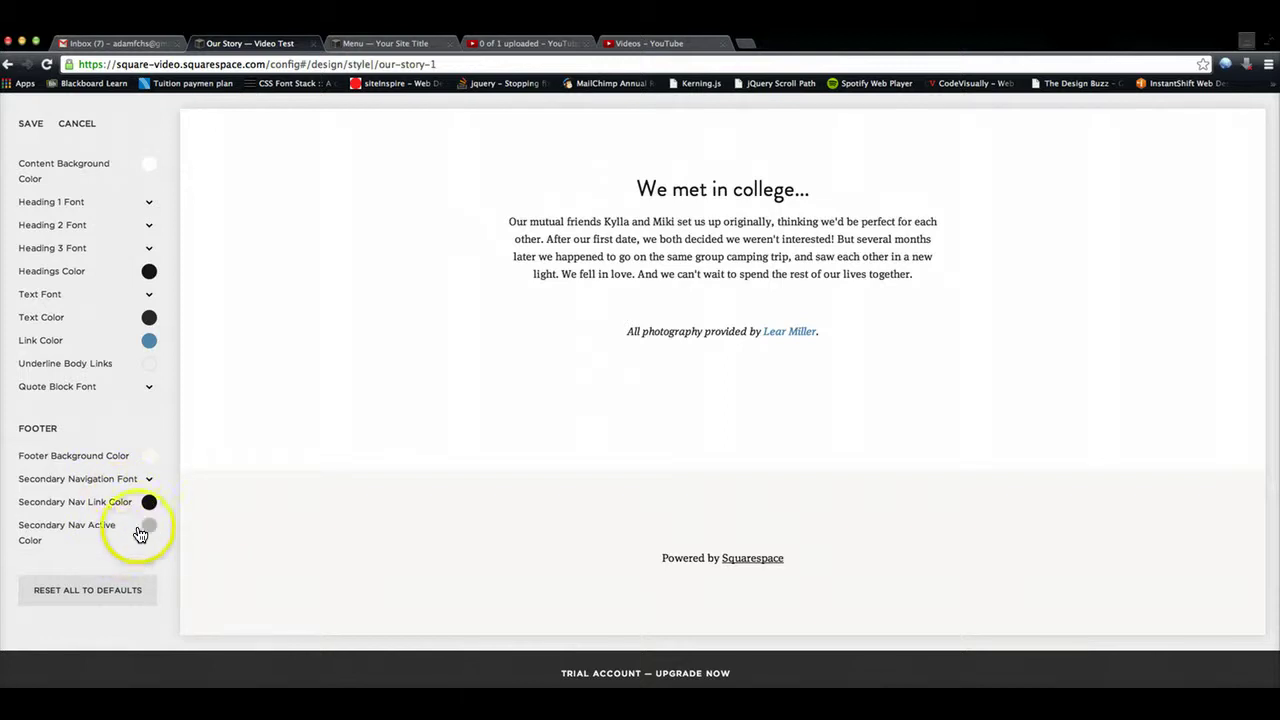
pyautogui.click(66, 594)
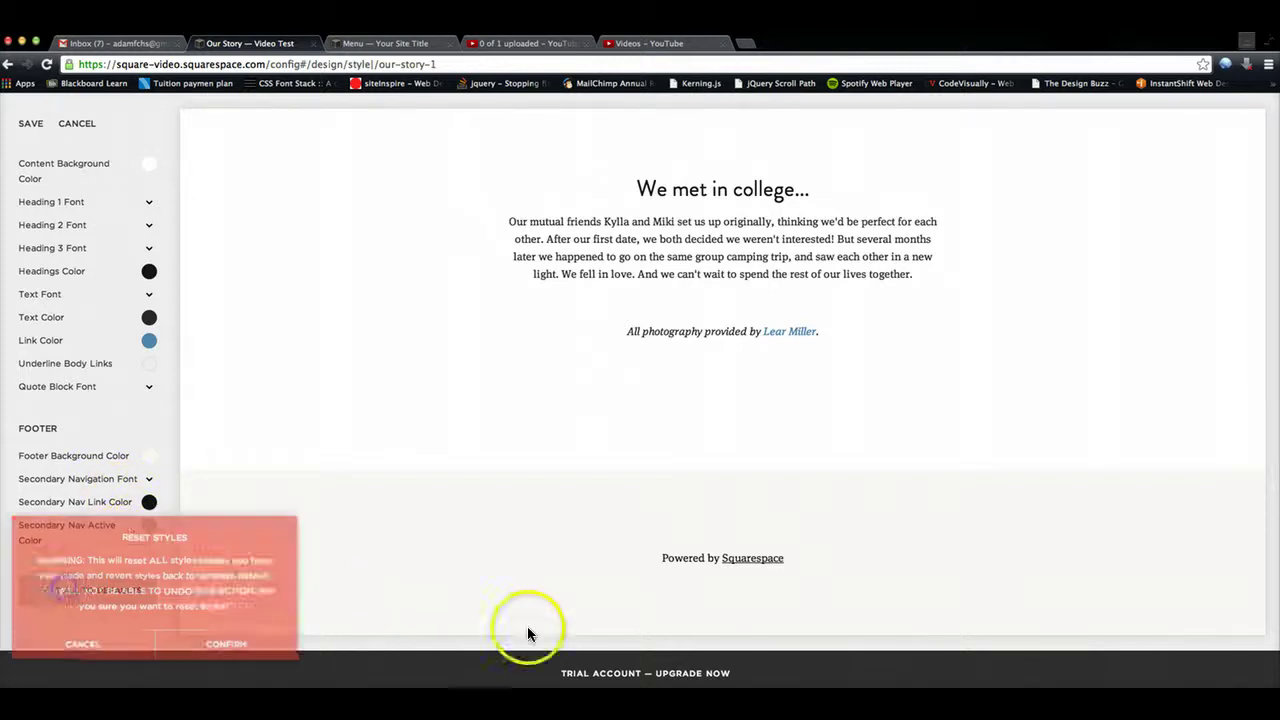
pyautogui.click(242, 645)
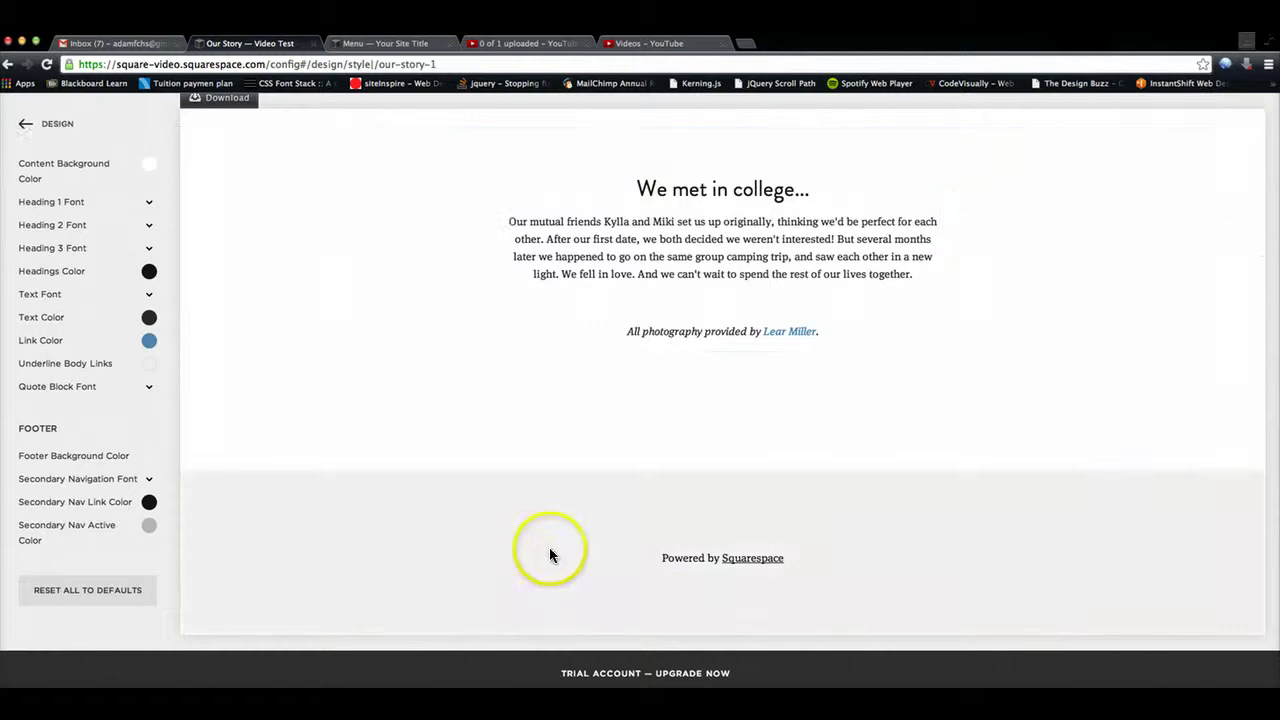
# Close the Style Editor back to the Design list and scroll the Our Story preview to the top.
pyautogui.click(50, 123)
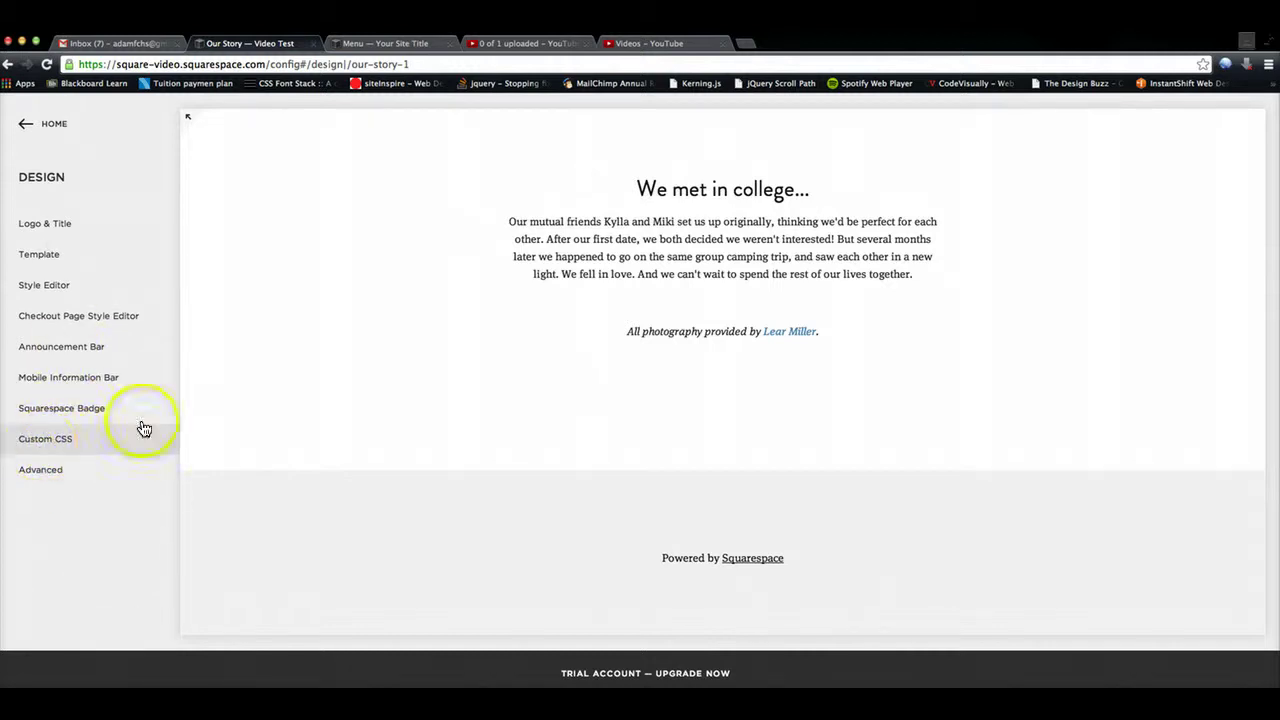
pyautogui.scroll(3, 603, 506)
pyautogui.scroll(2, 603, 504)
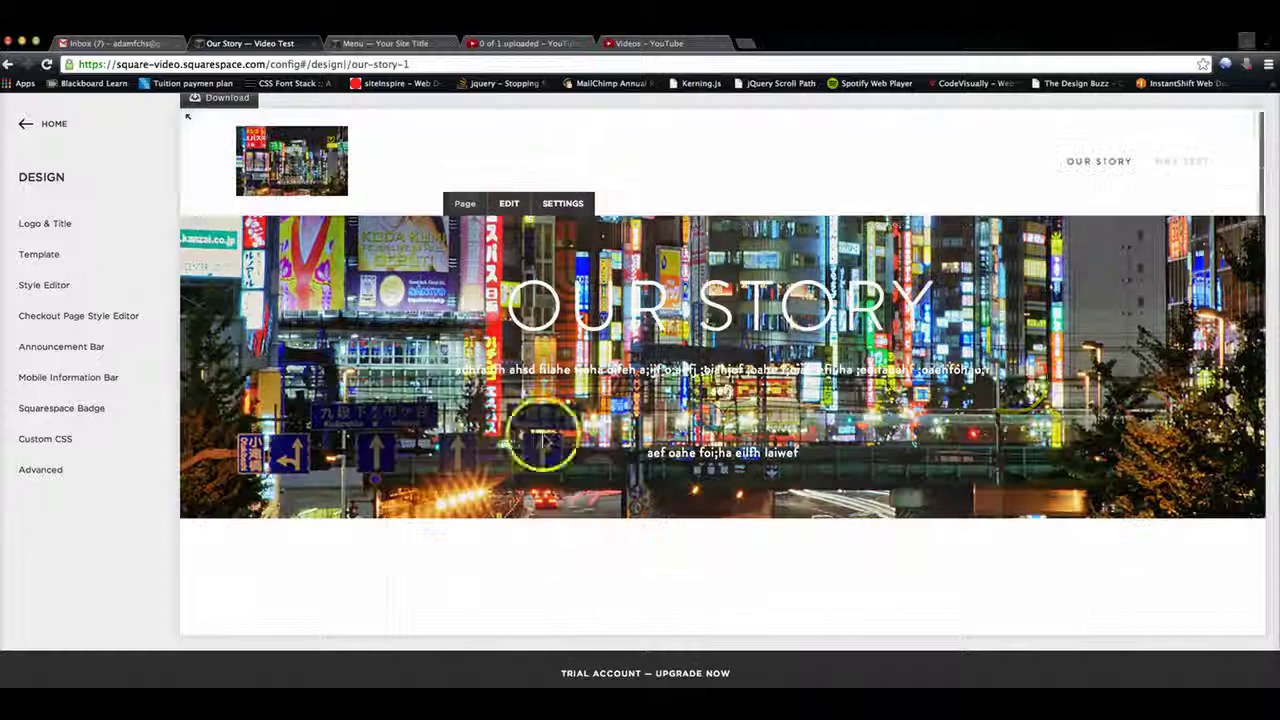